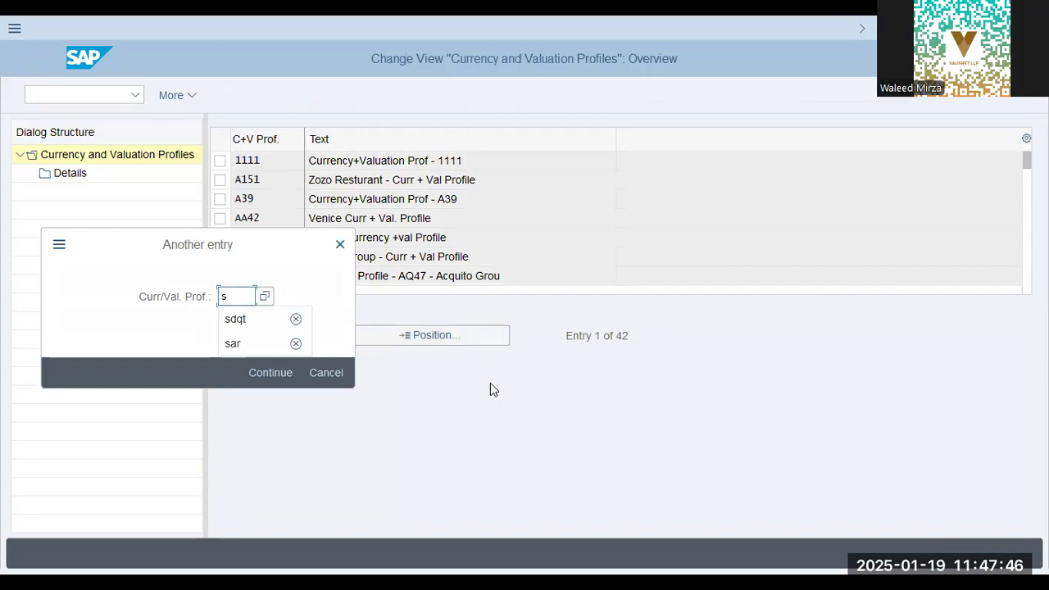
Find currency and valuation profile SDQT and start new entries in its details
key(Return)
key(Return)
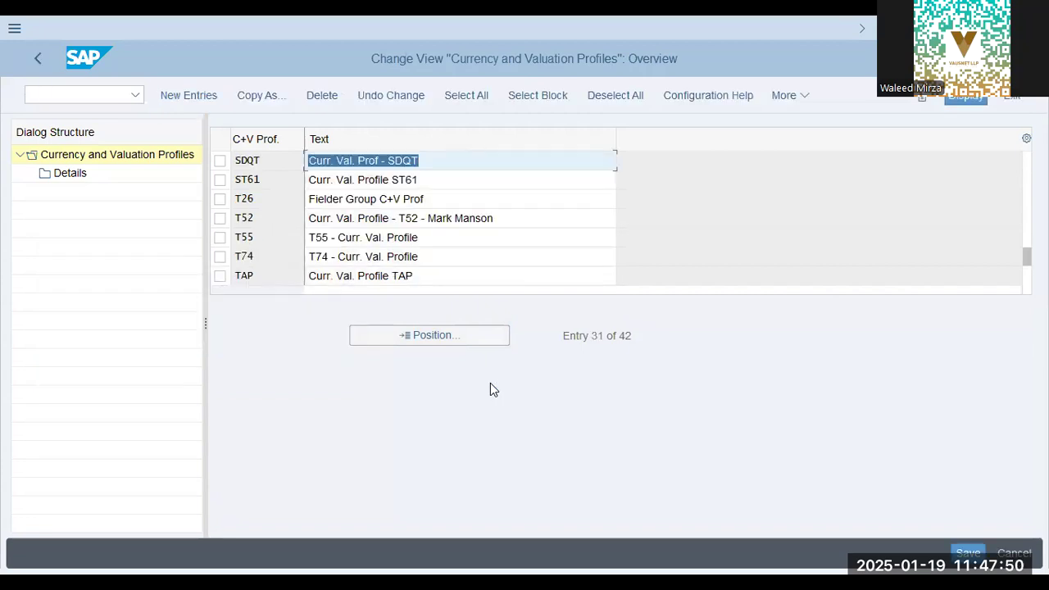
click(220, 161)
click(66, 174)
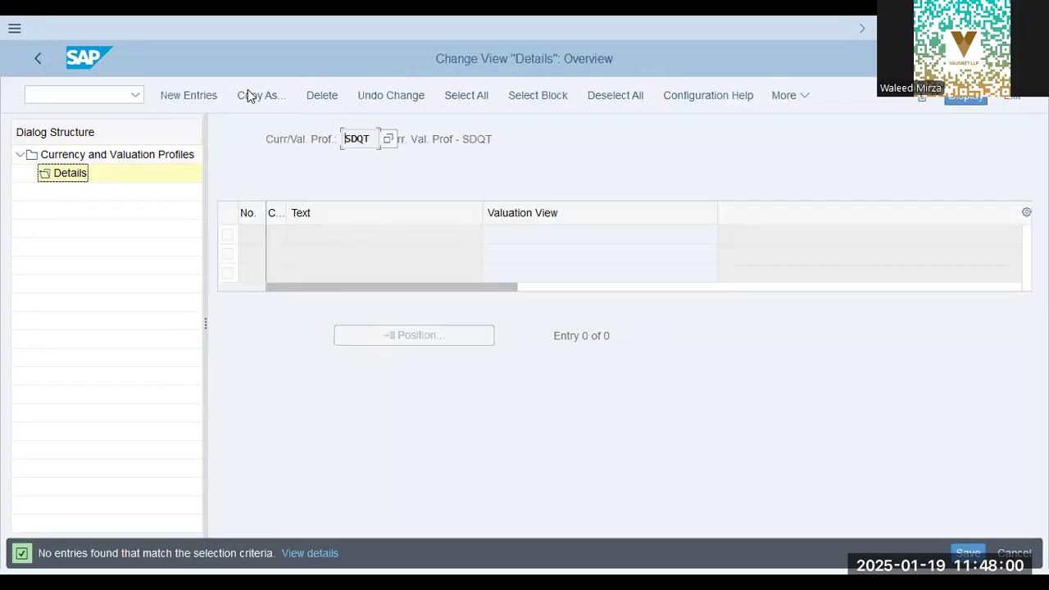
click(182, 96)
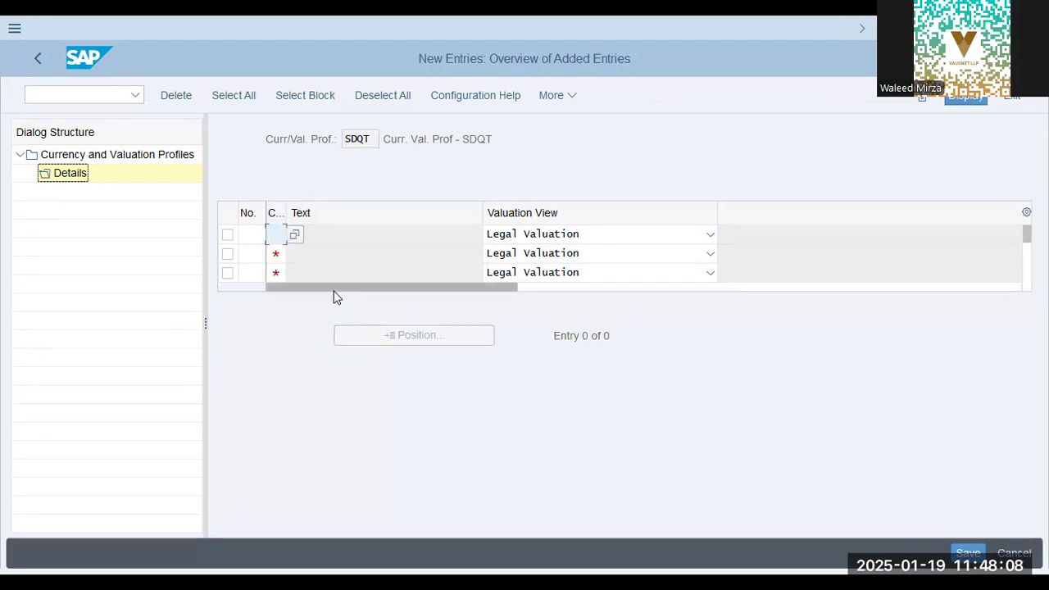
Add detail entry number 10 with currency type 10 and Legal Valuation to profile SDQT
text(10)
key(Tab)
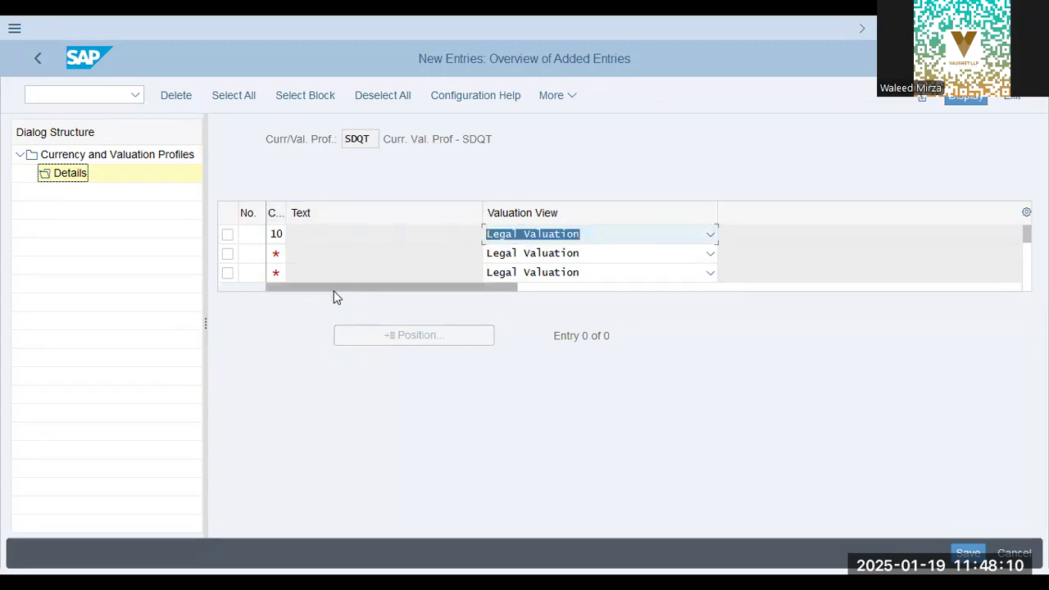
key(Return)
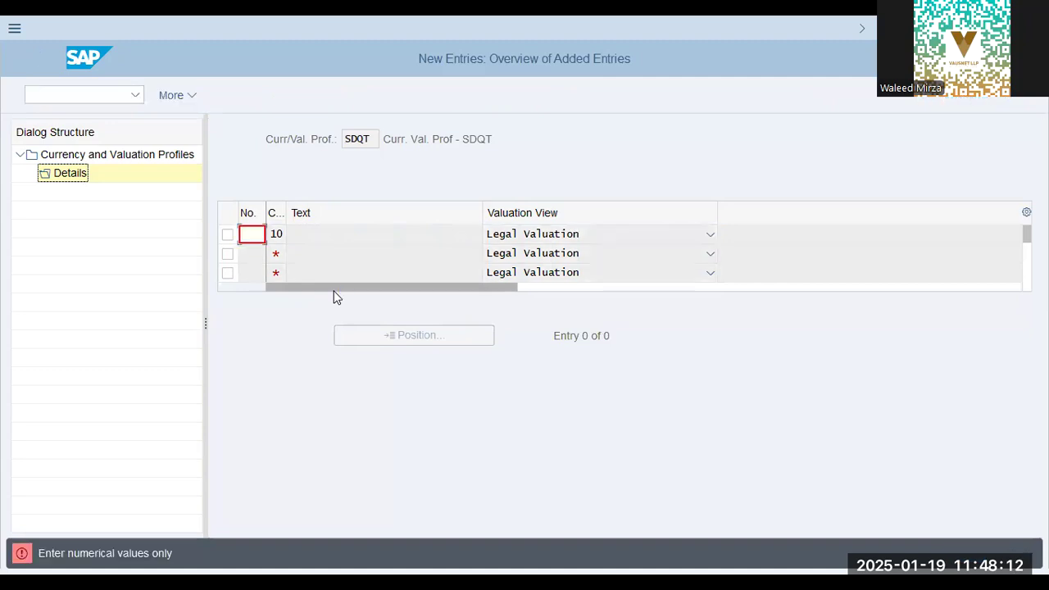
key(Down)
key(Down)
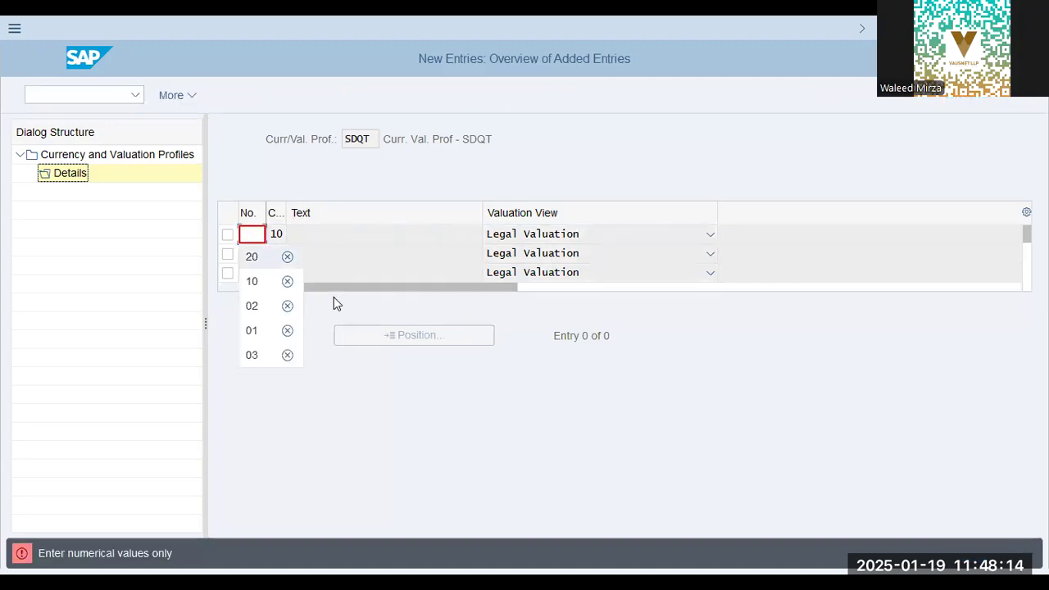
key(Return)
key(Return)
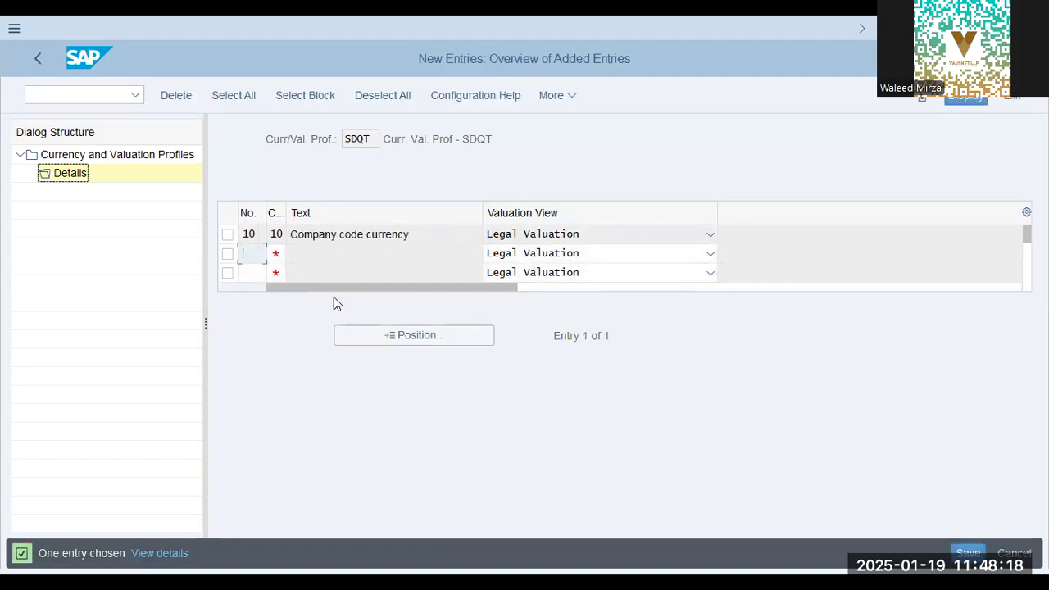
Examine the company code currency entry and the valuation views available for a second entry
drag(418, 232, 344, 218)
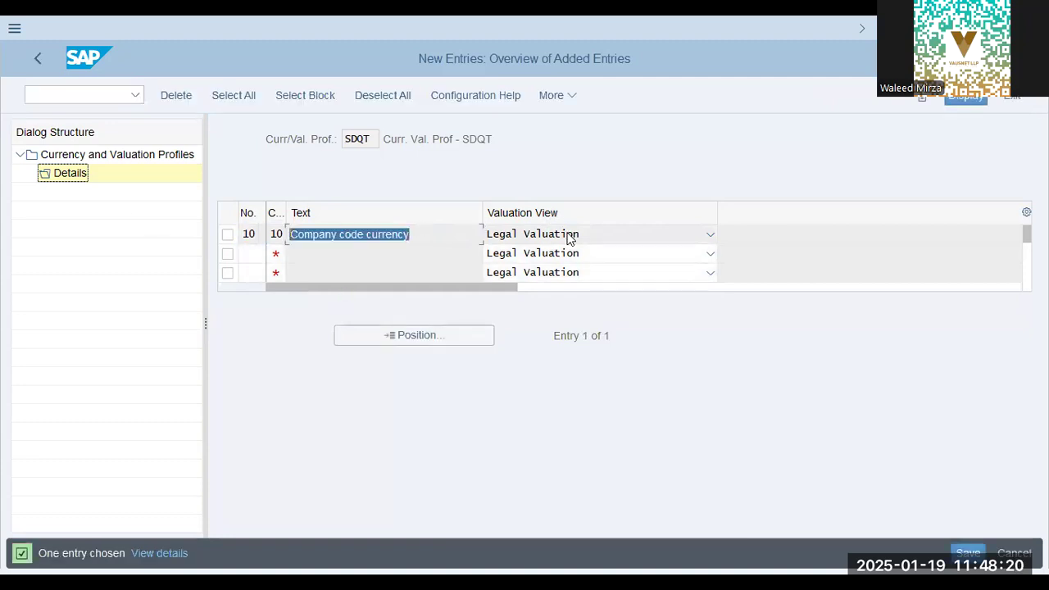
click(349, 253)
click(559, 255)
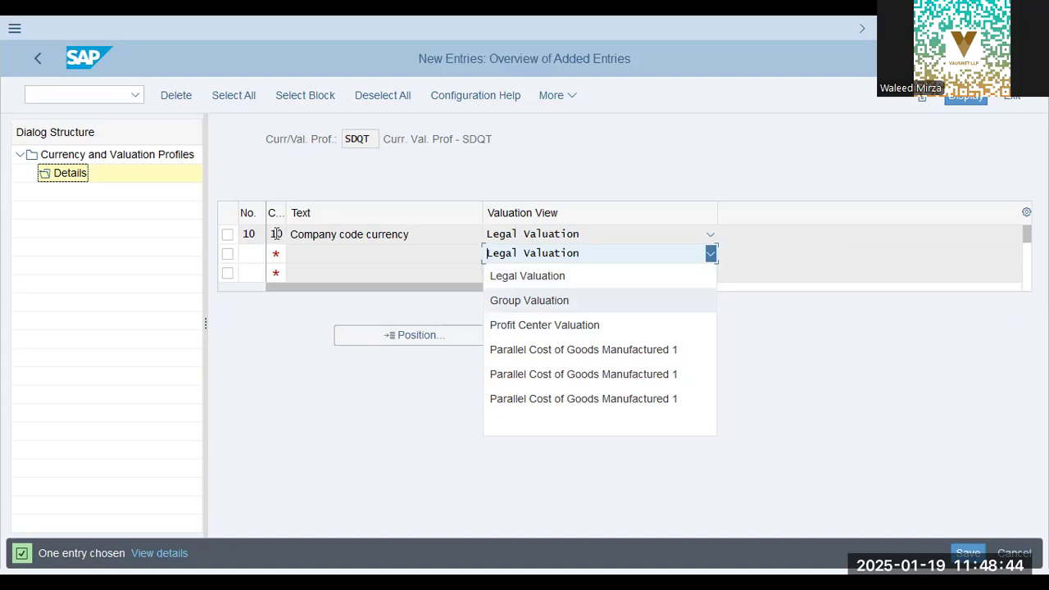
click(402, 241)
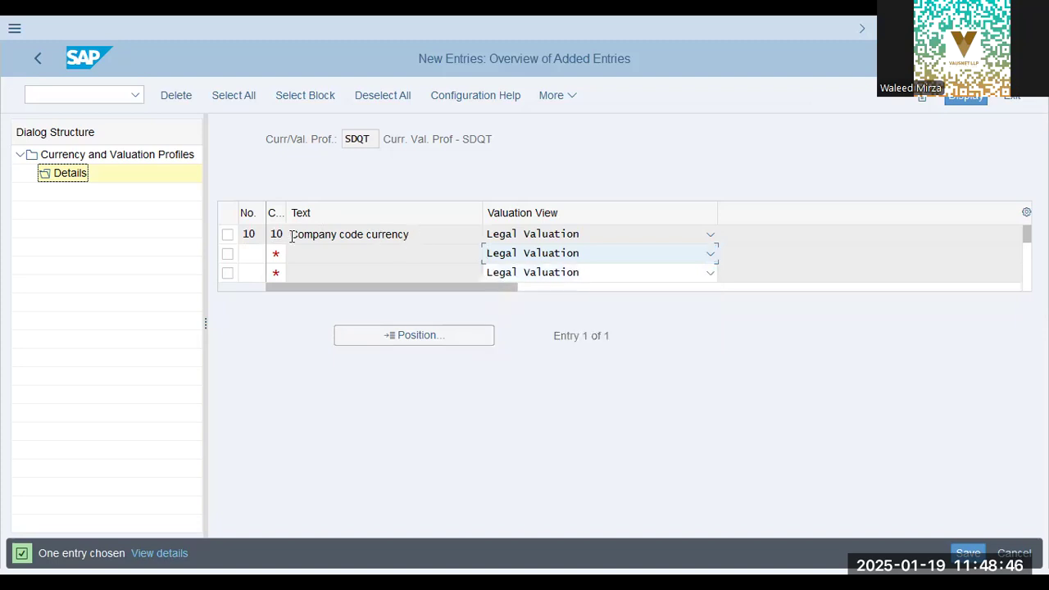
click(355, 238)
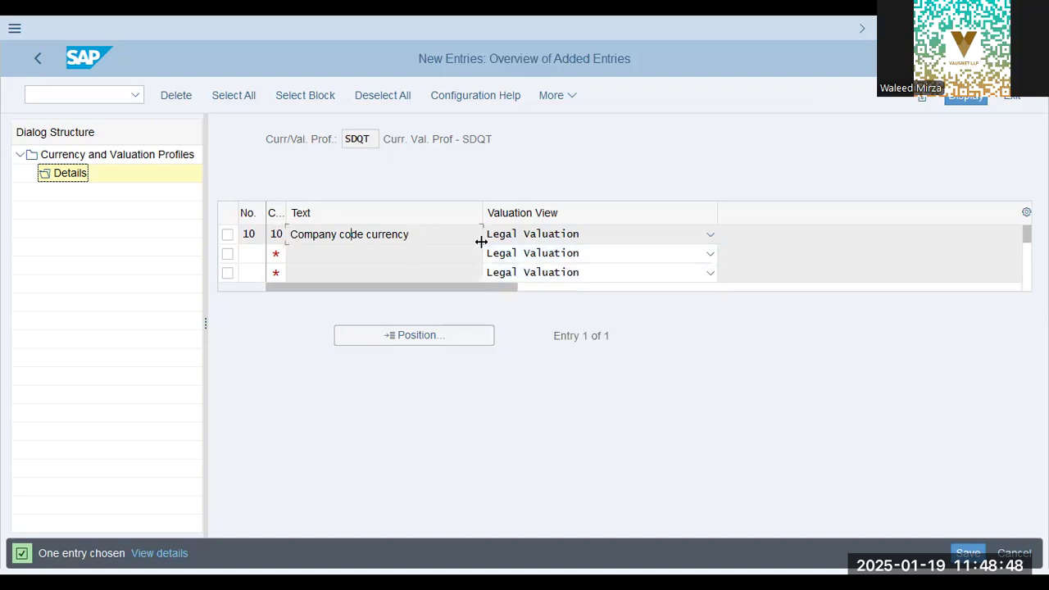
Save the new profile detail under the proposed customizing request and return to the IMG structure
click(968, 551)
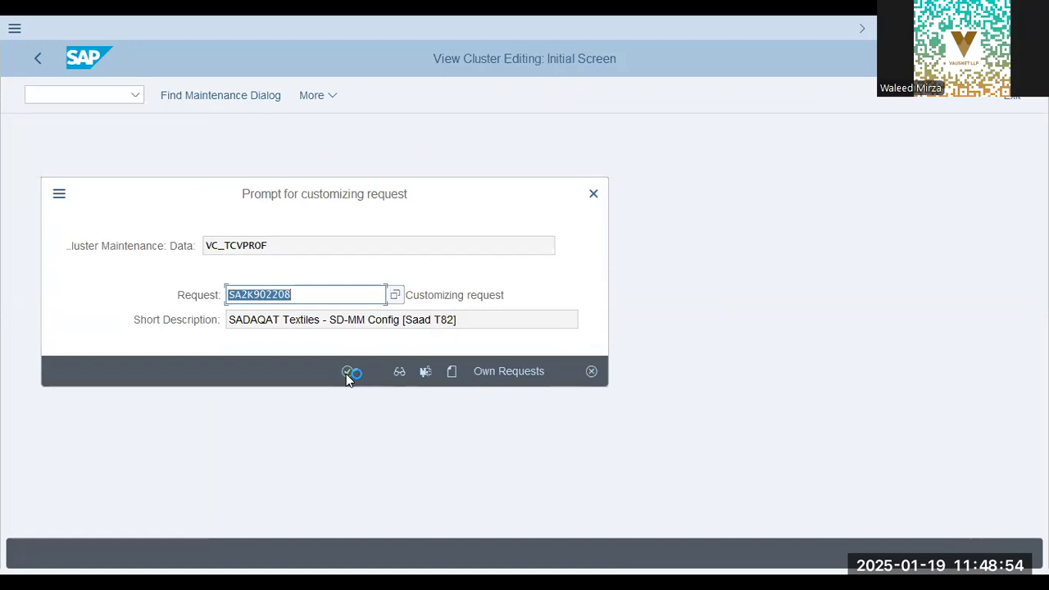
click(346, 372)
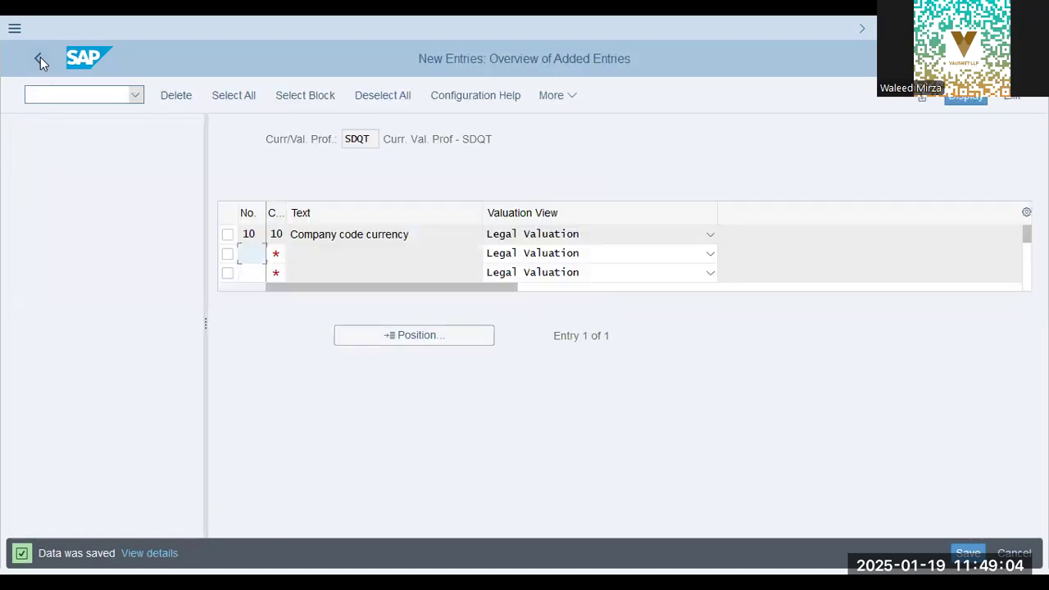
click(40, 57)
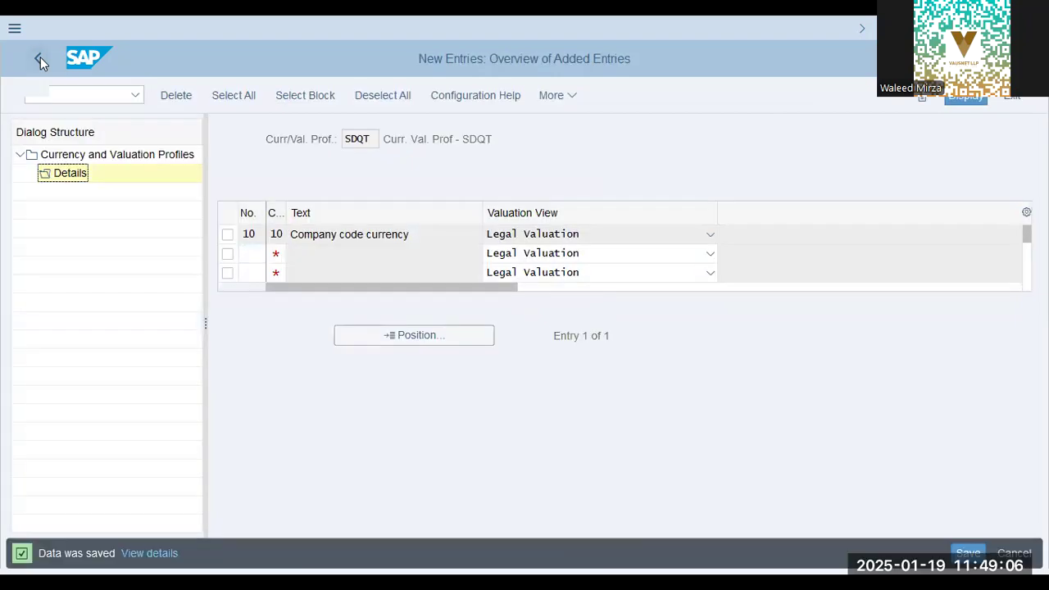
click(40, 57)
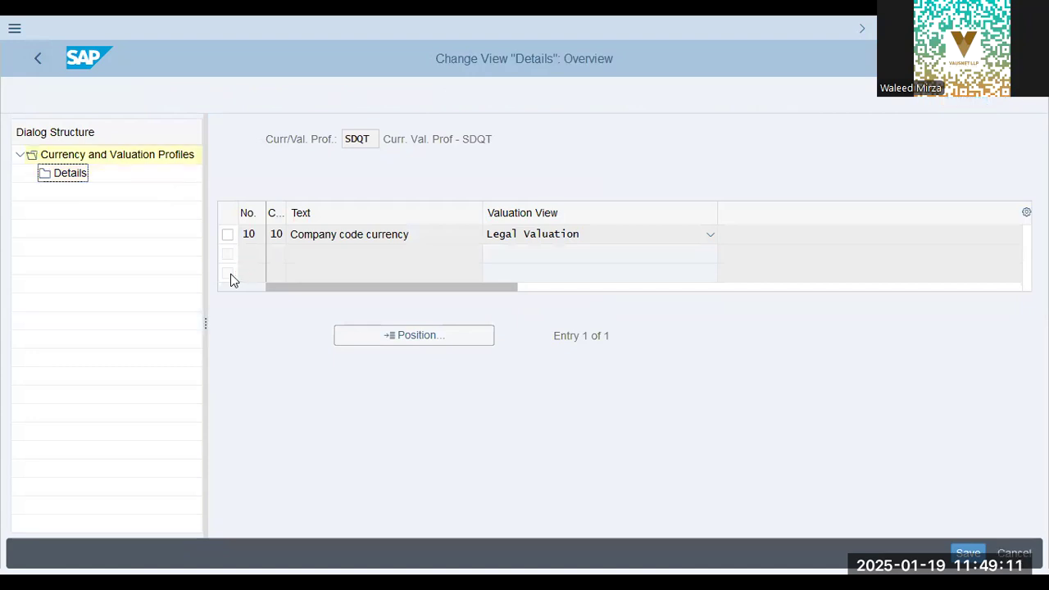
click(31, 58)
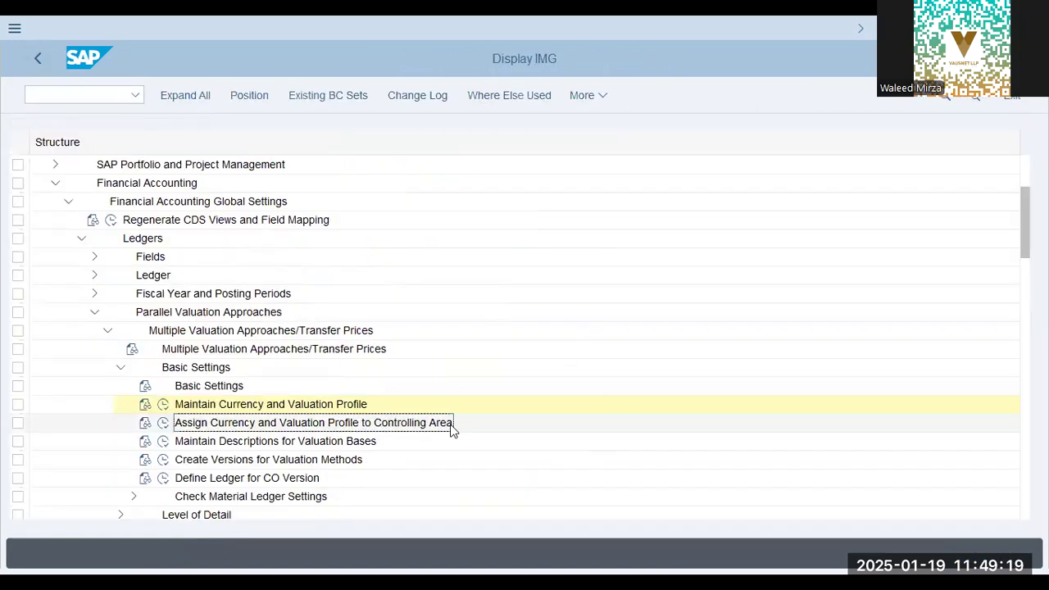
Check the currency and valuation profile assignment of controlling area SDQT, returning to the IMG structure when done
click(162, 423)
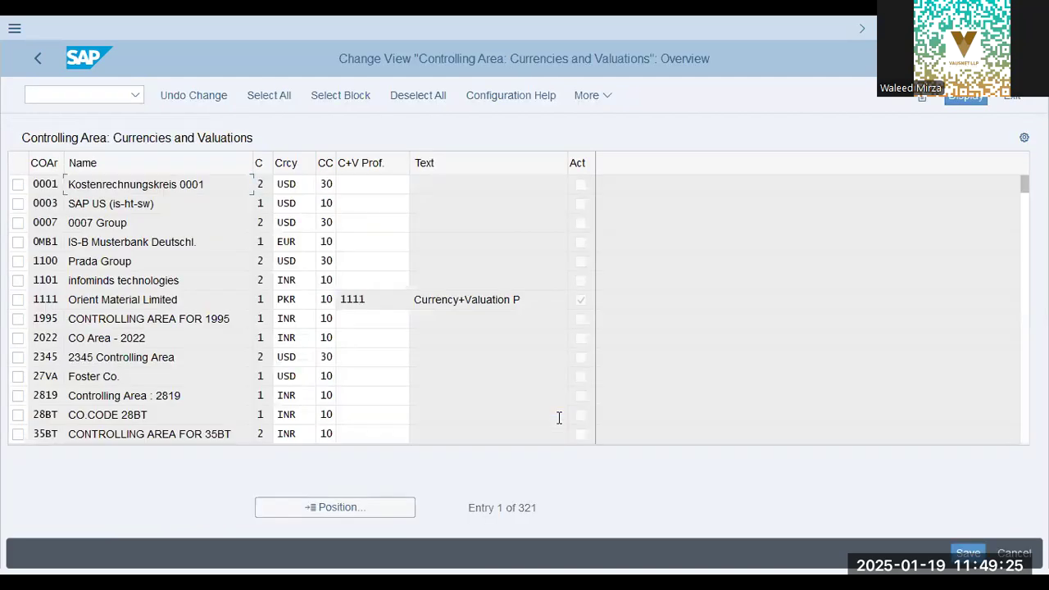
click(341, 508)
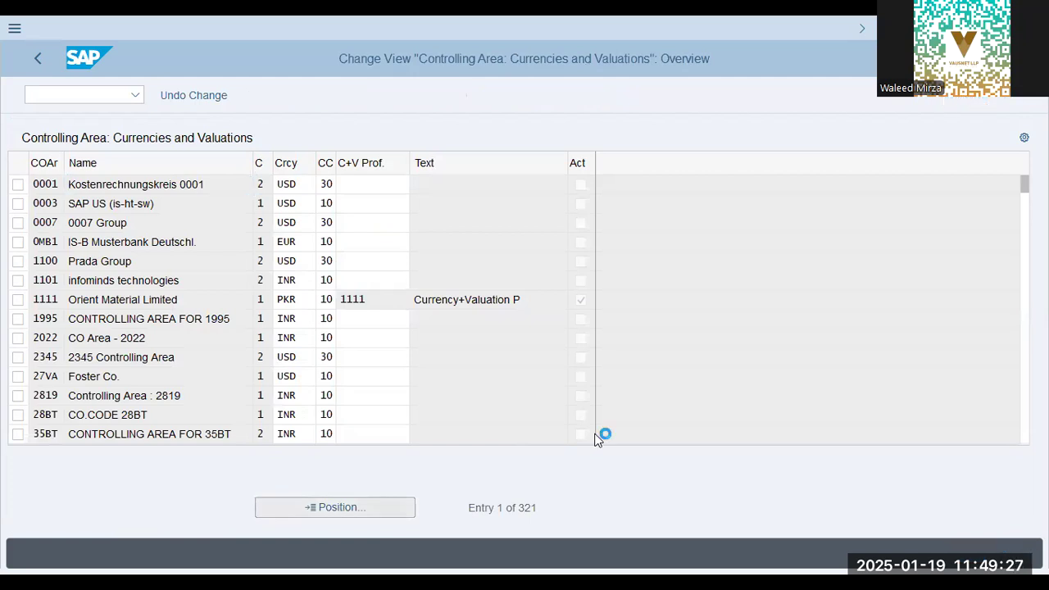
text(sdqt)
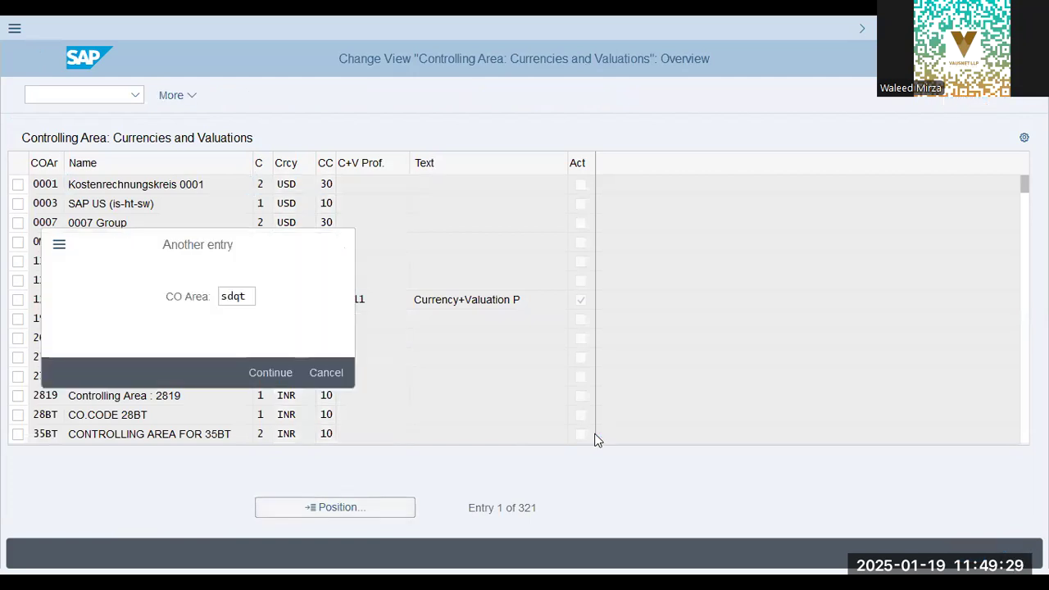
key(Return)
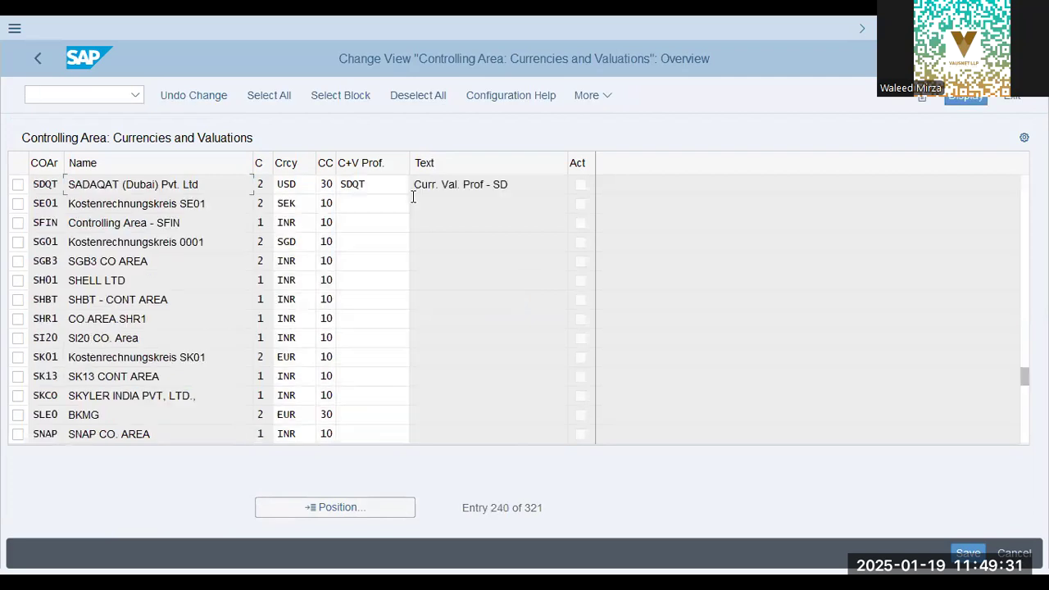
click(386, 184)
click(27, 55)
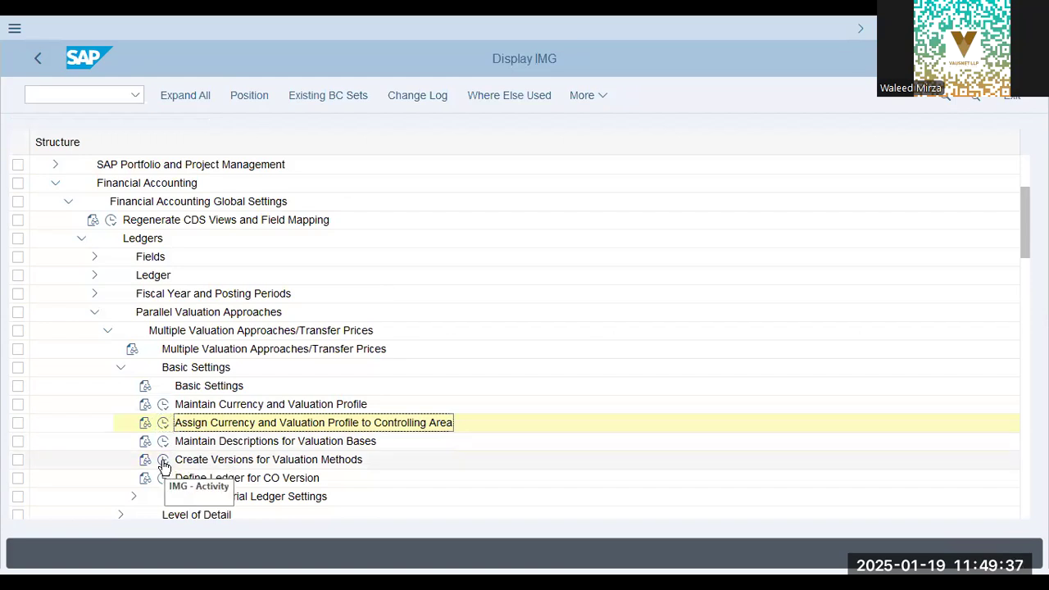
Check which controlling area the version settings in Create Versions for Valuation Methods use, and return to the IMG structure
click(164, 462)
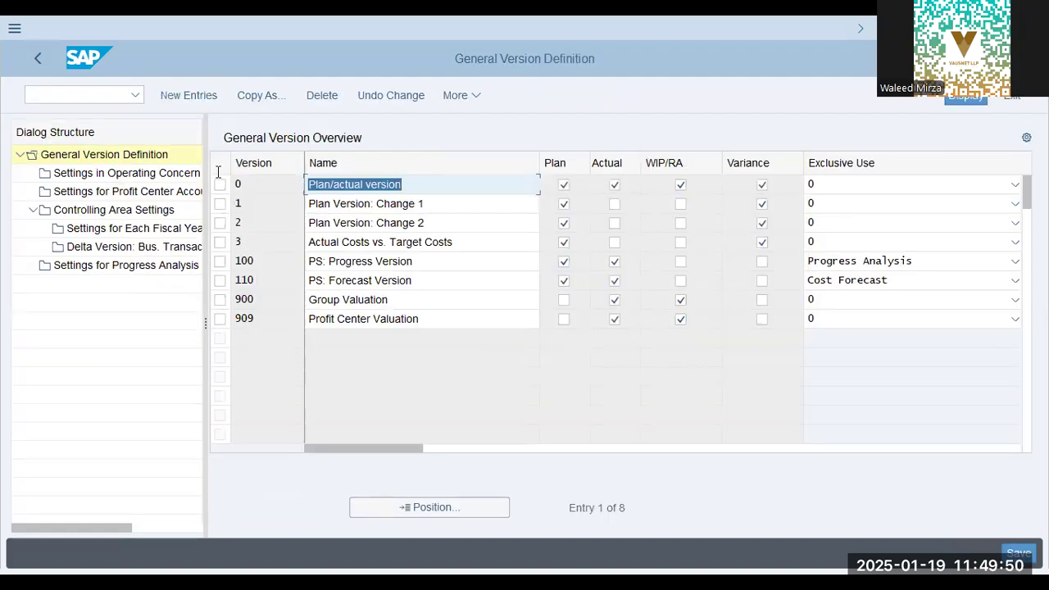
click(107, 210)
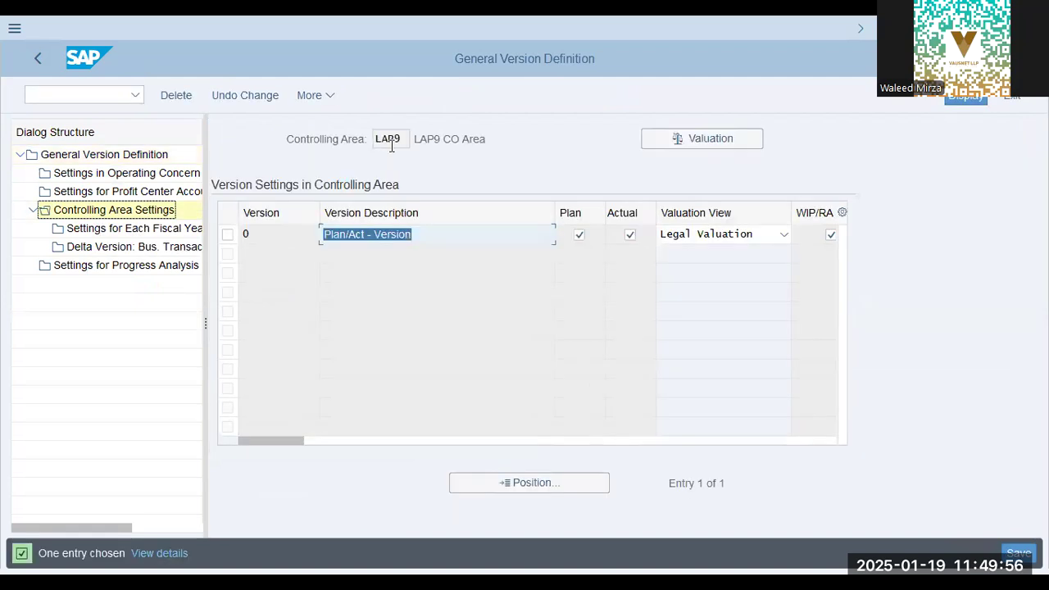
click(30, 62)
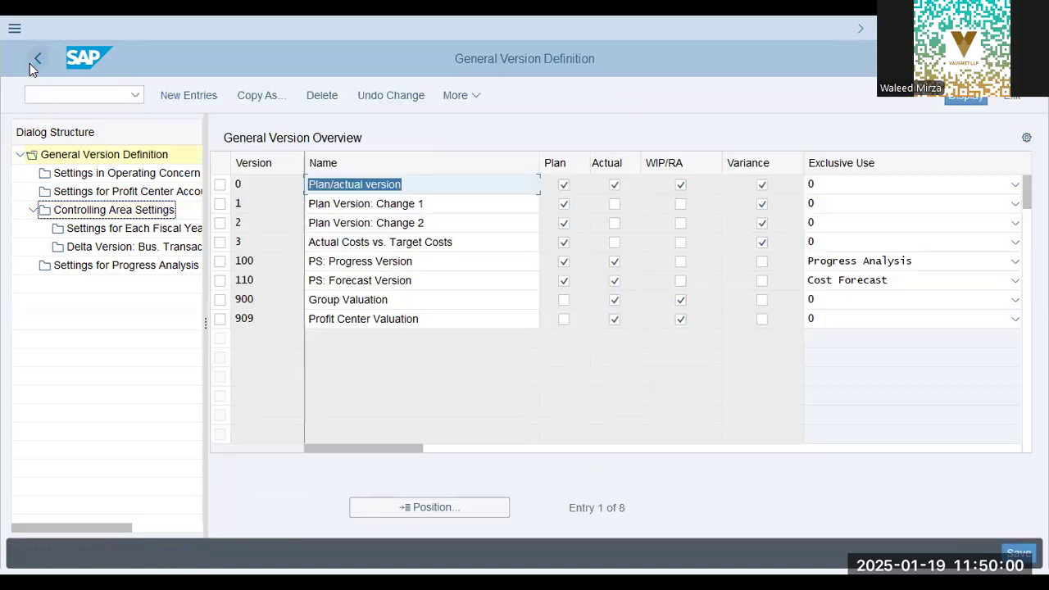
click(38, 90)
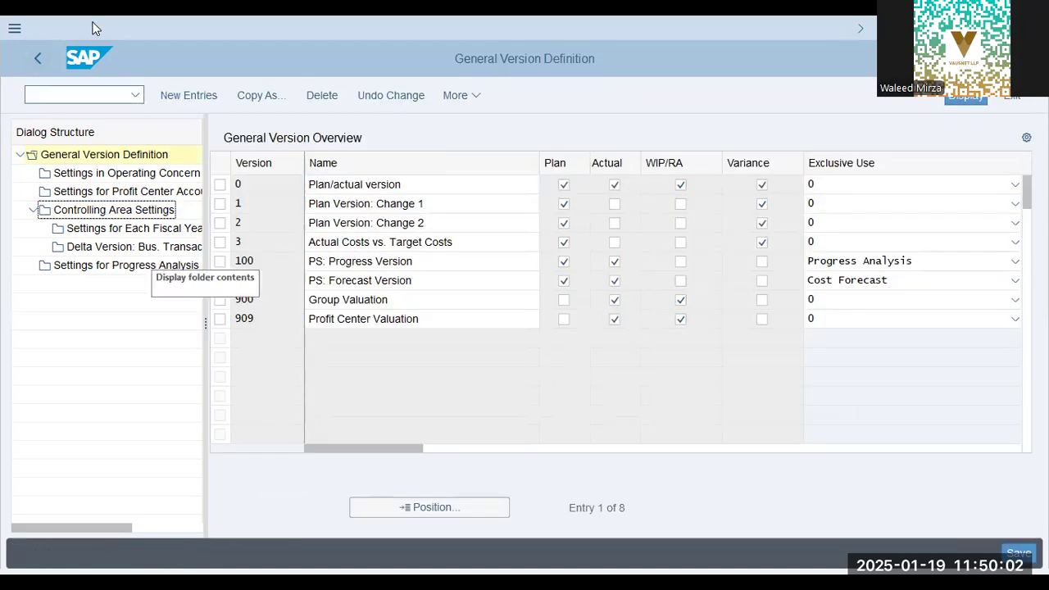
click(39, 60)
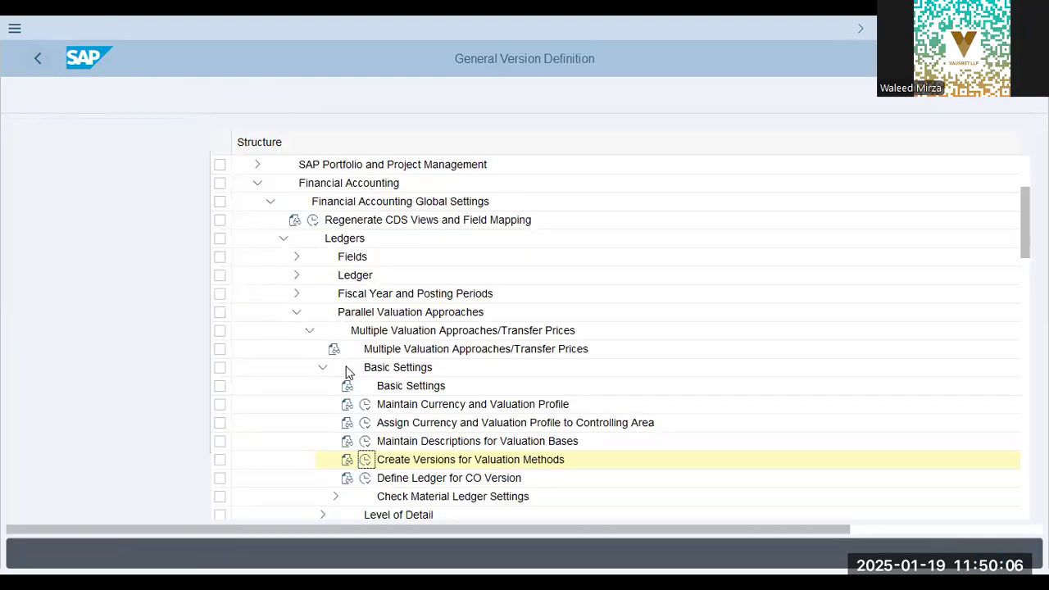
Run transaction OKKS in a new session and set the controlling area to SDQT
click(82, 93)
text(/o okks)
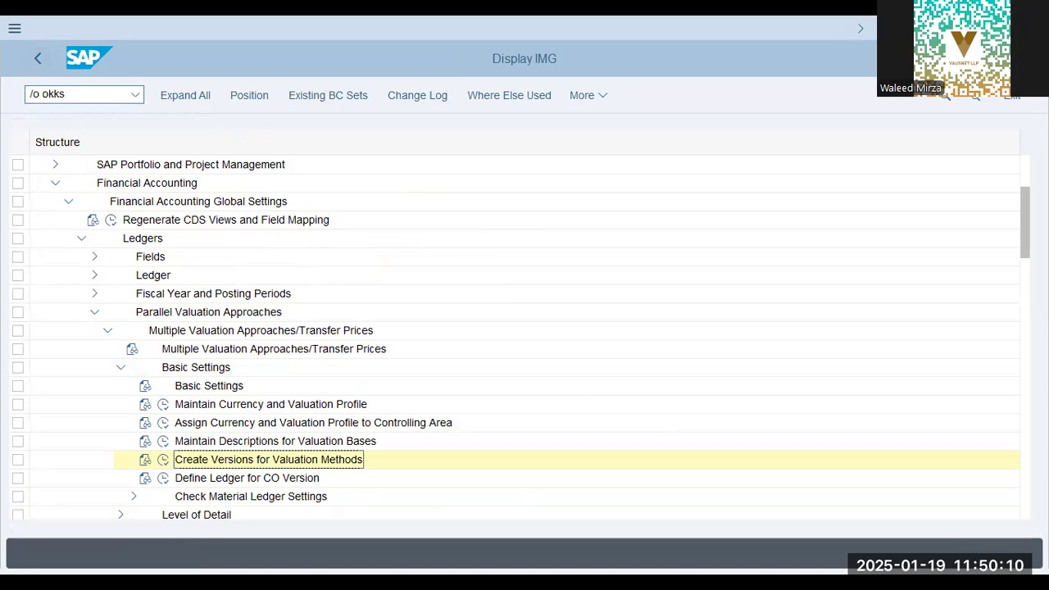
key(Return)
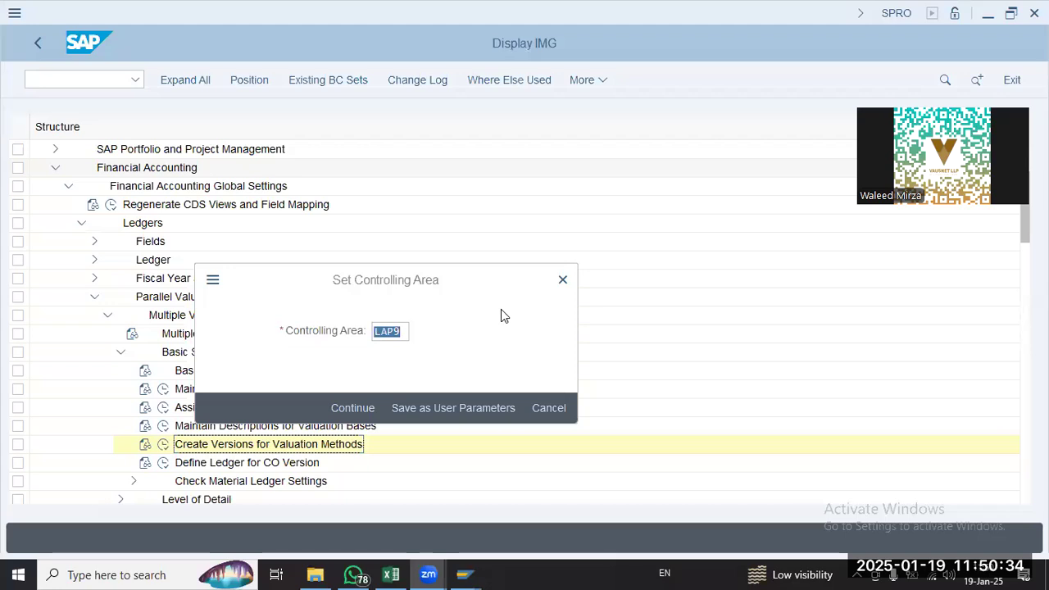
click(402, 331)
key(ctrl+a)
text(sdqt)
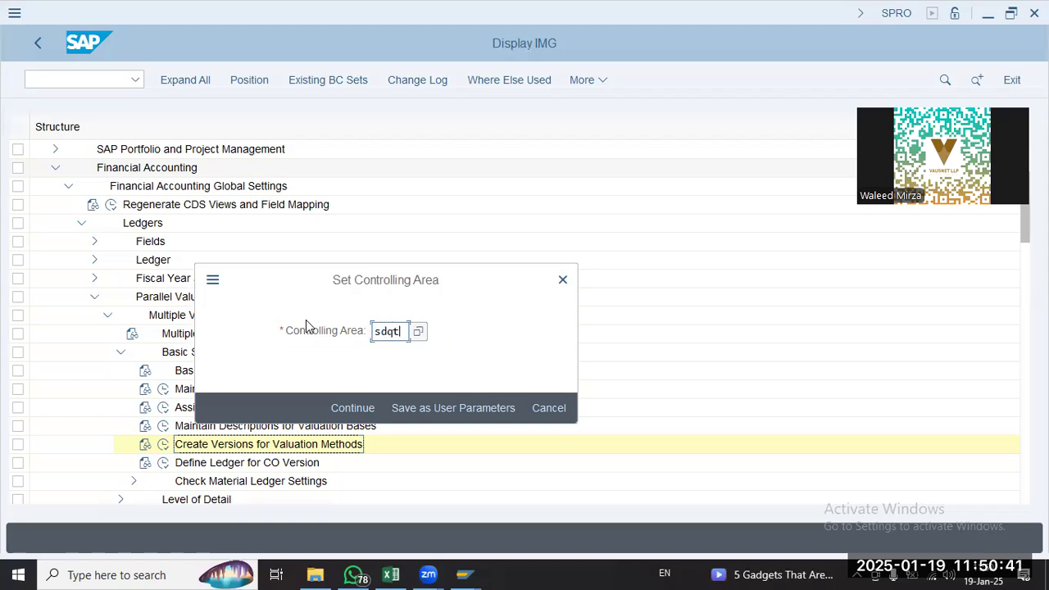
key(Return)
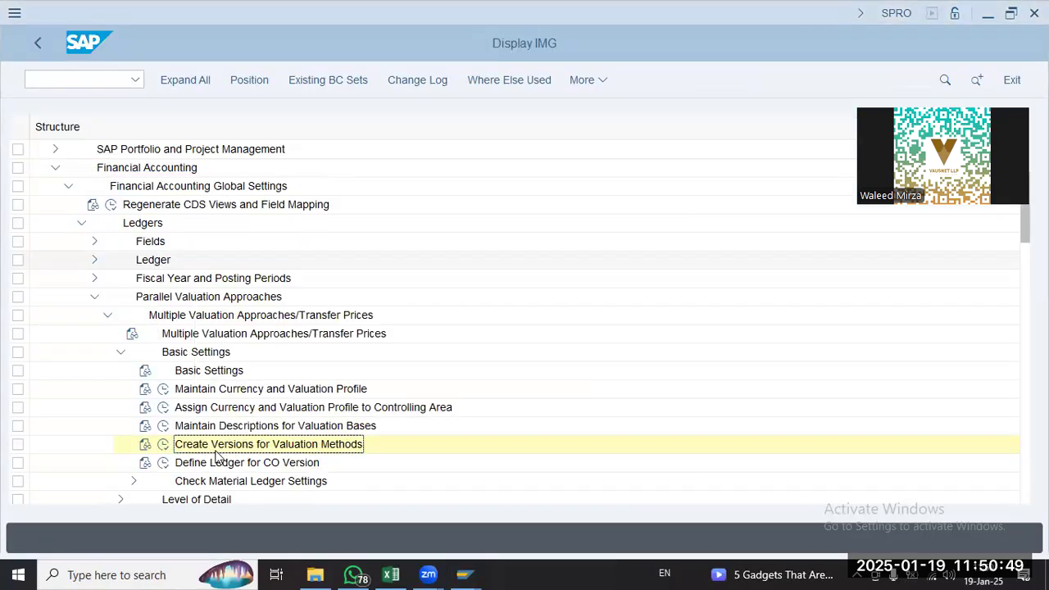
In Create Versions for Valuation Methods, open the fiscal year 2025 details of version 0 for controlling area SDQT and inspect the planning settings
click(163, 445)
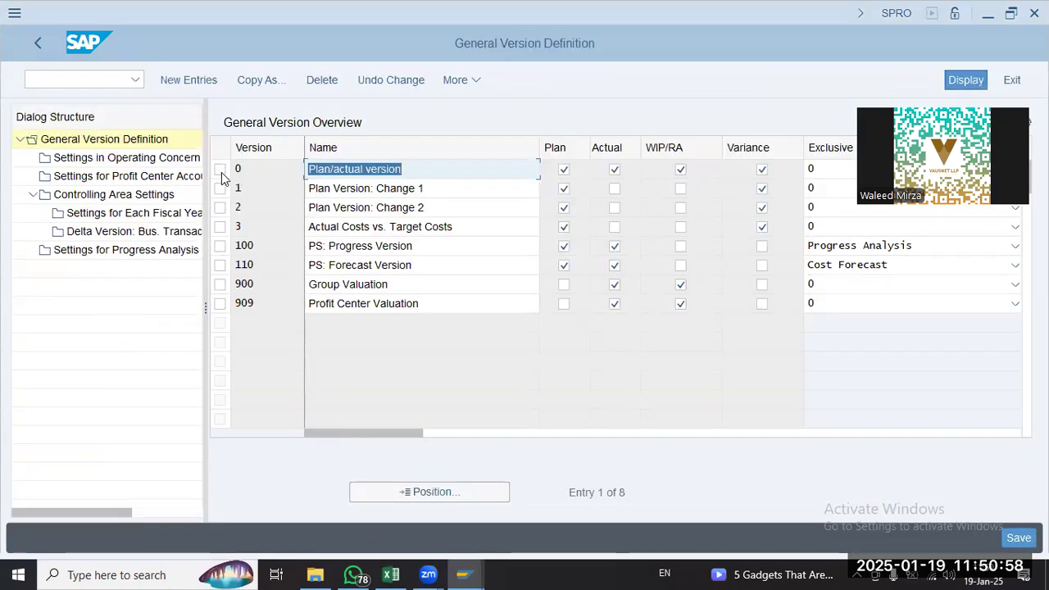
click(218, 172)
double_click(95, 196)
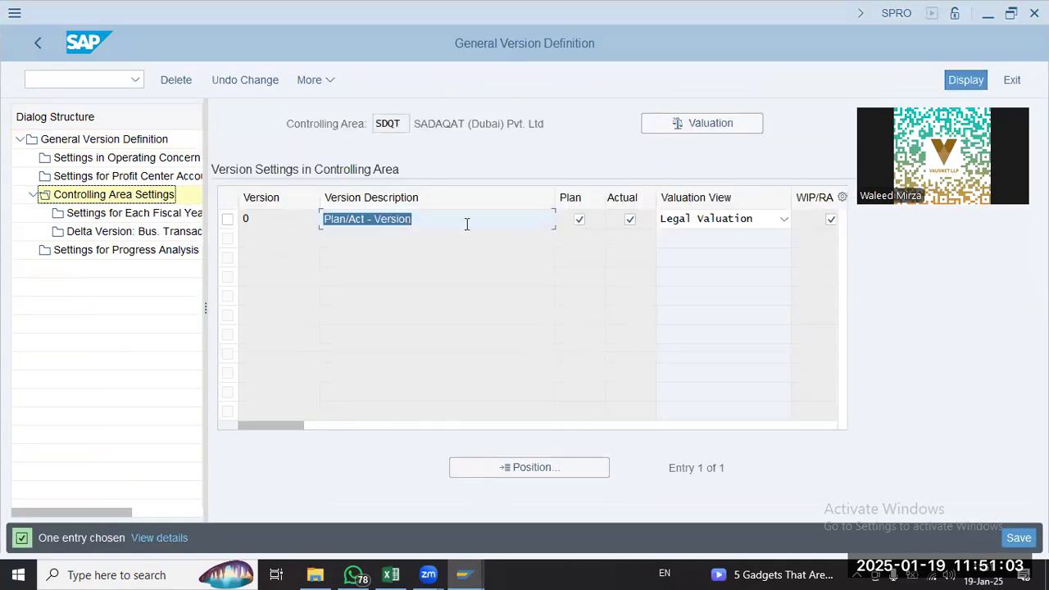
click(229, 220)
double_click(141, 219)
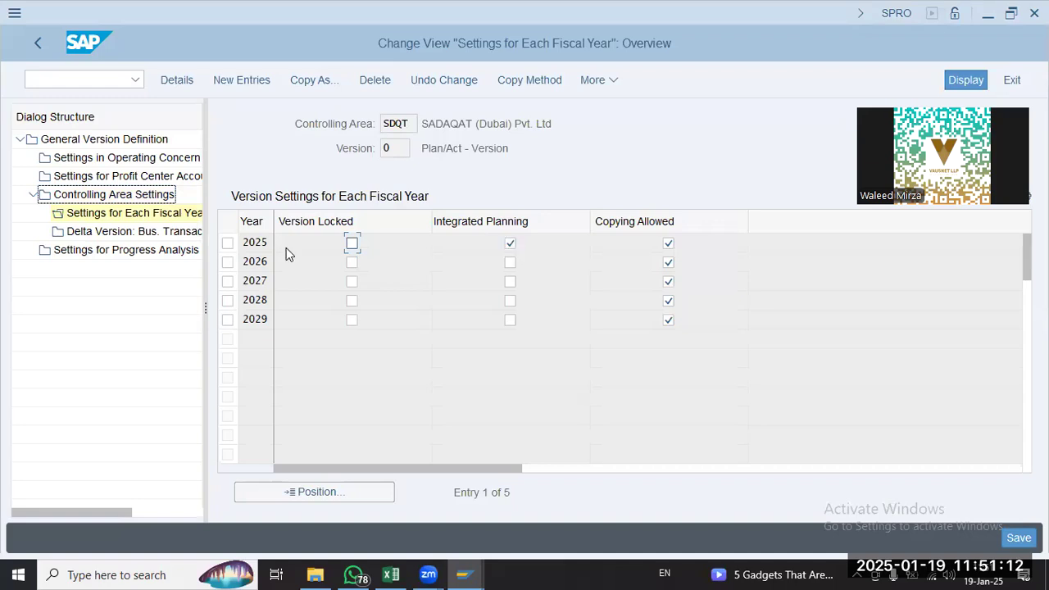
click(261, 244)
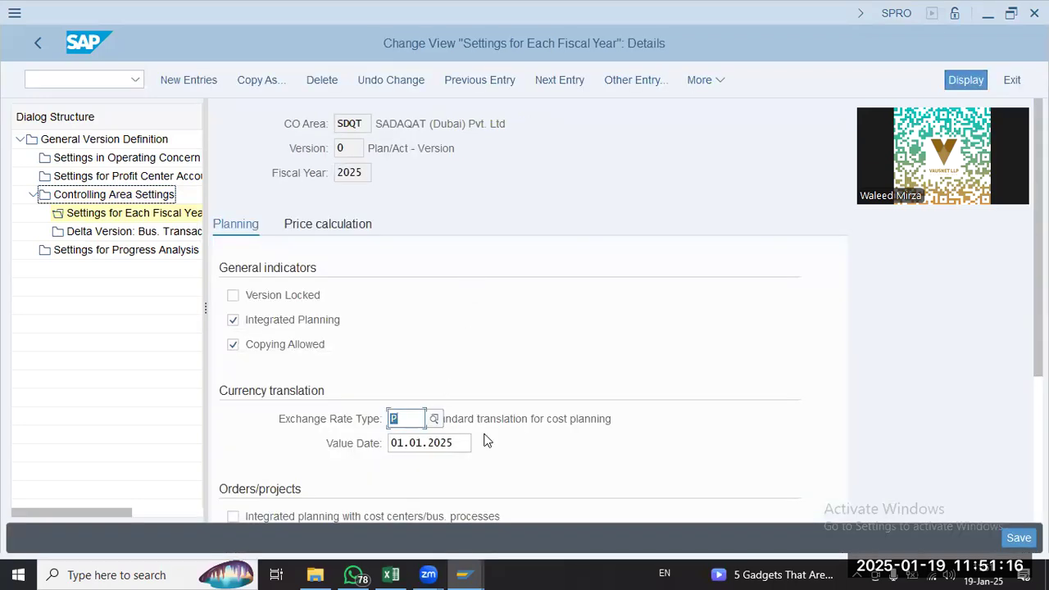
click(466, 445)
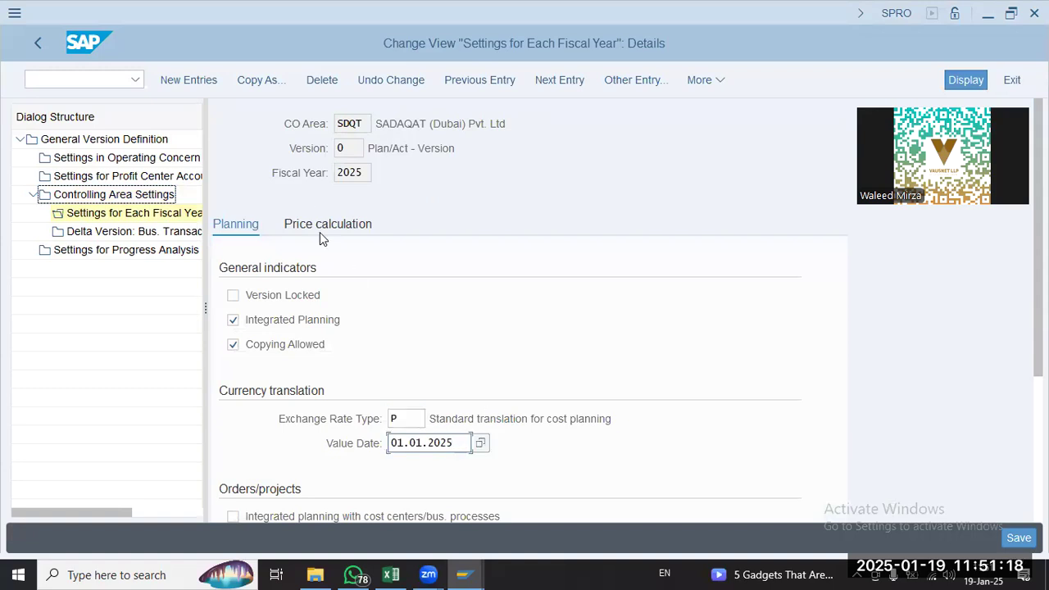
In the price calculation settings of version 0 for fiscal year 2025, set the plan method to Periodic price
scroll(414, 369, down, 3)
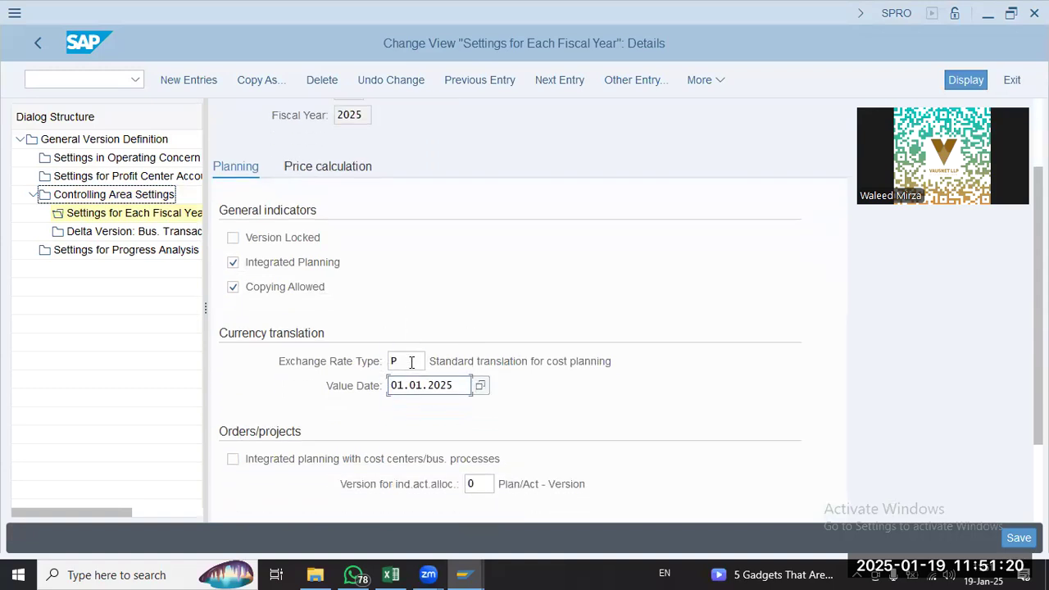
scroll(414, 369, down, 2)
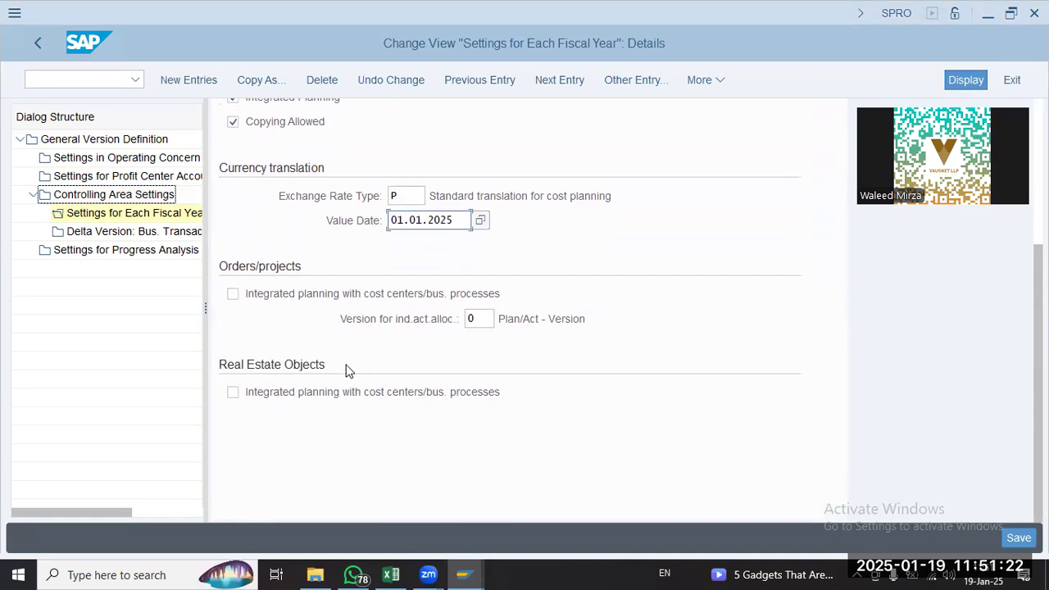
scroll(345, 369, up, 3)
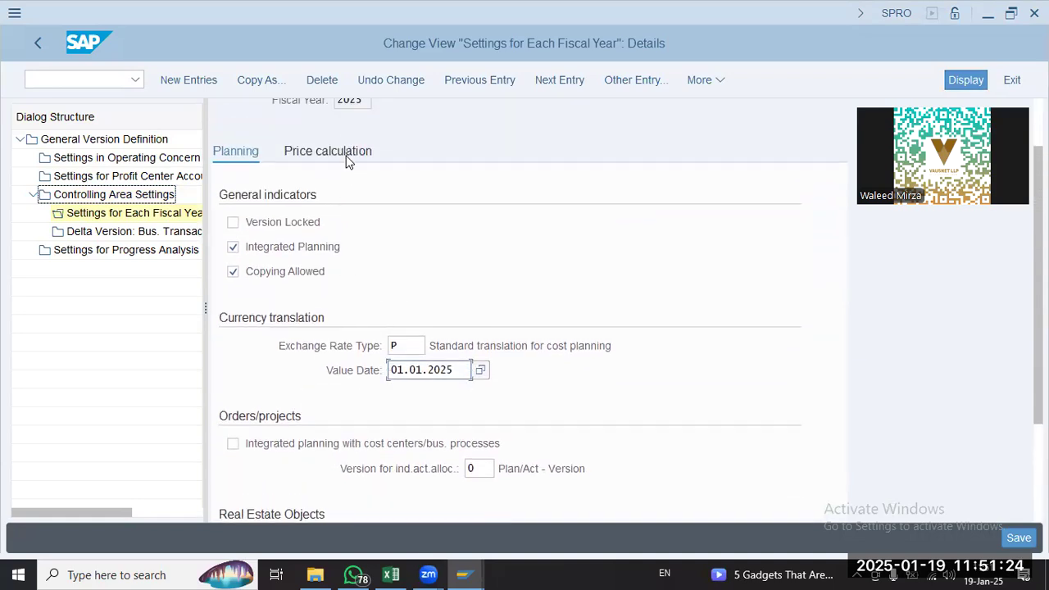
click(427, 216)
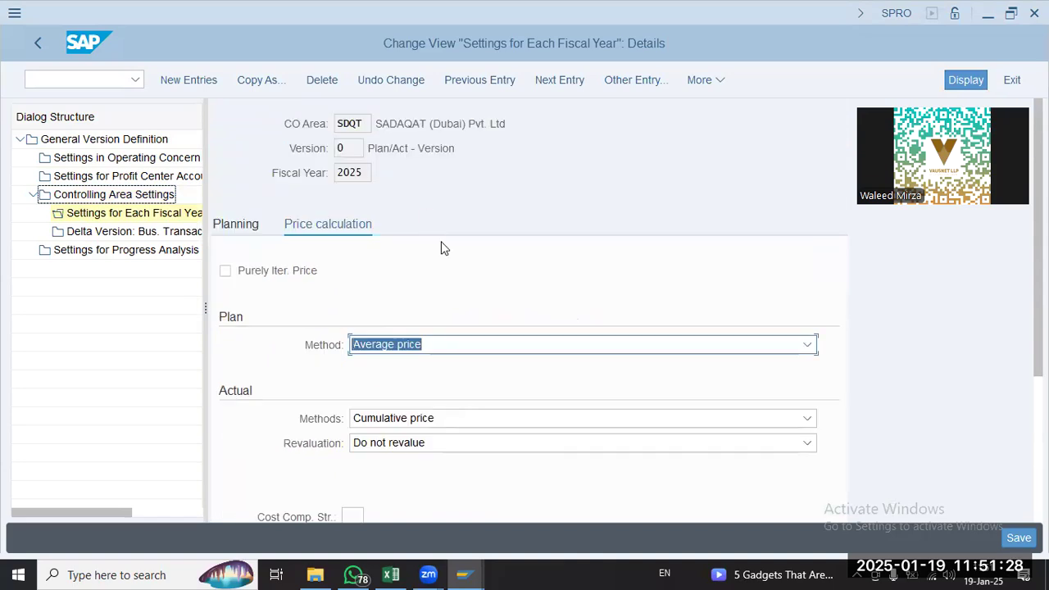
click(449, 351)
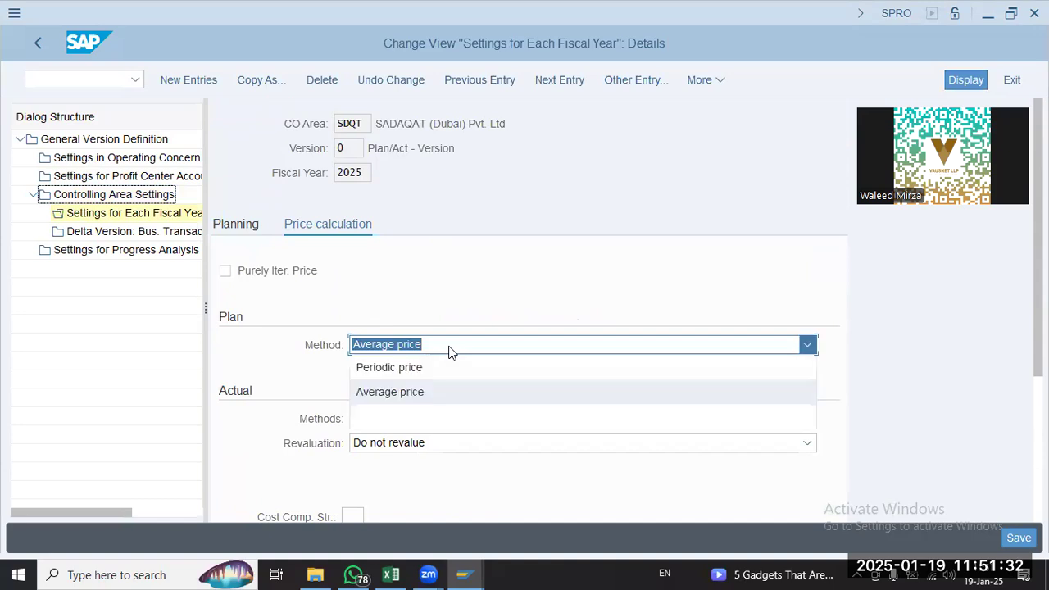
click(448, 375)
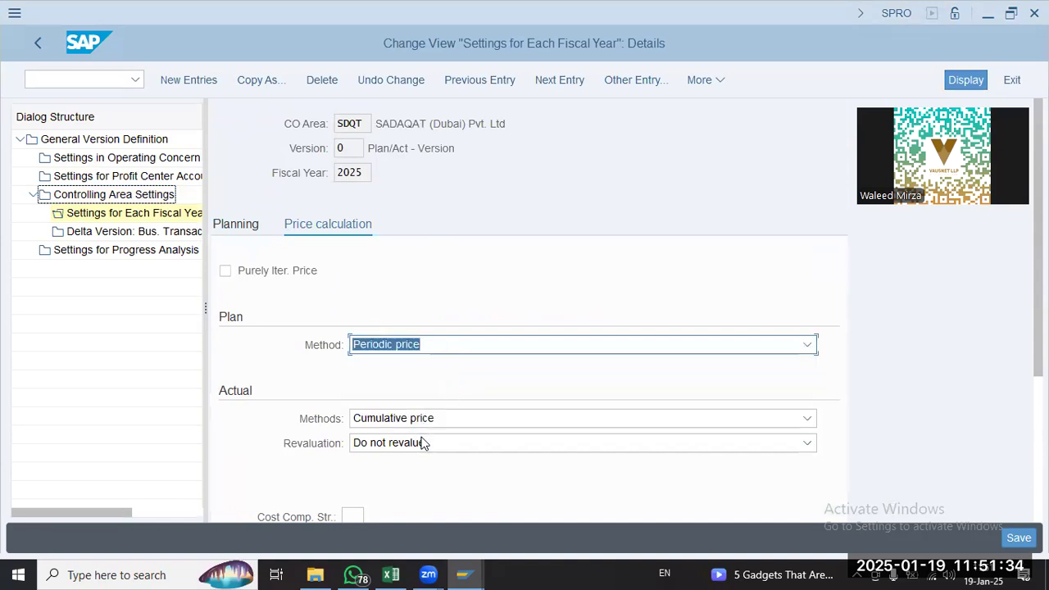
Review the available actual price calculation methods and set the revaluation to Own business transaction
scroll(426, 401, down, 2)
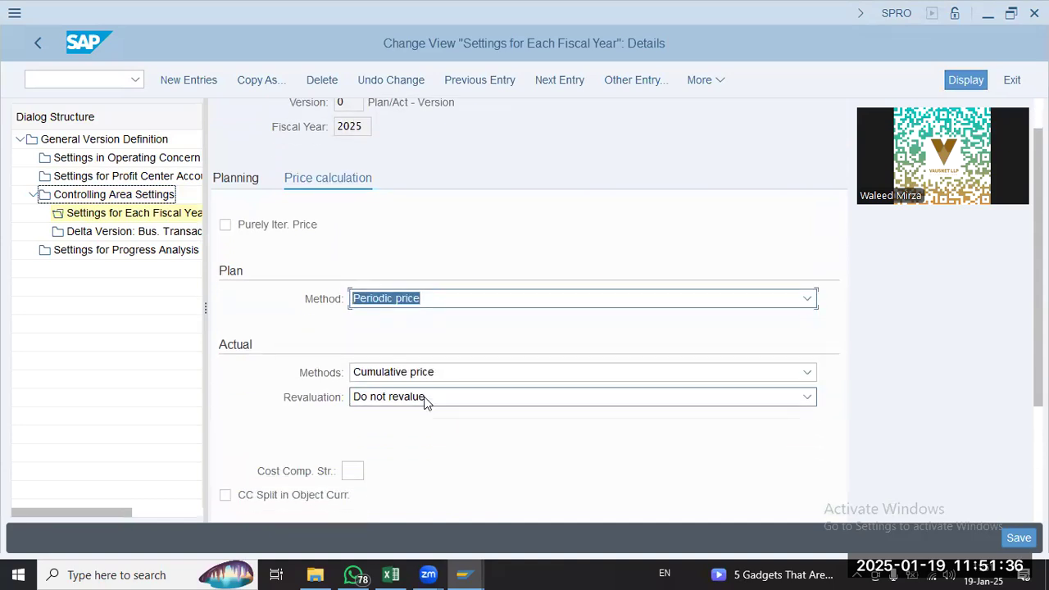
click(431, 374)
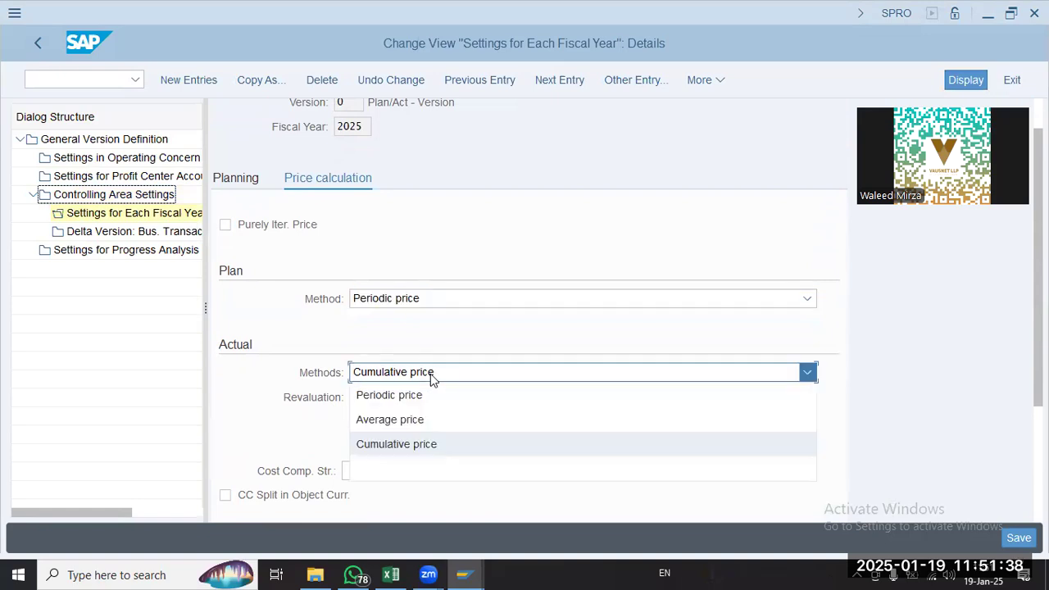
click(434, 334)
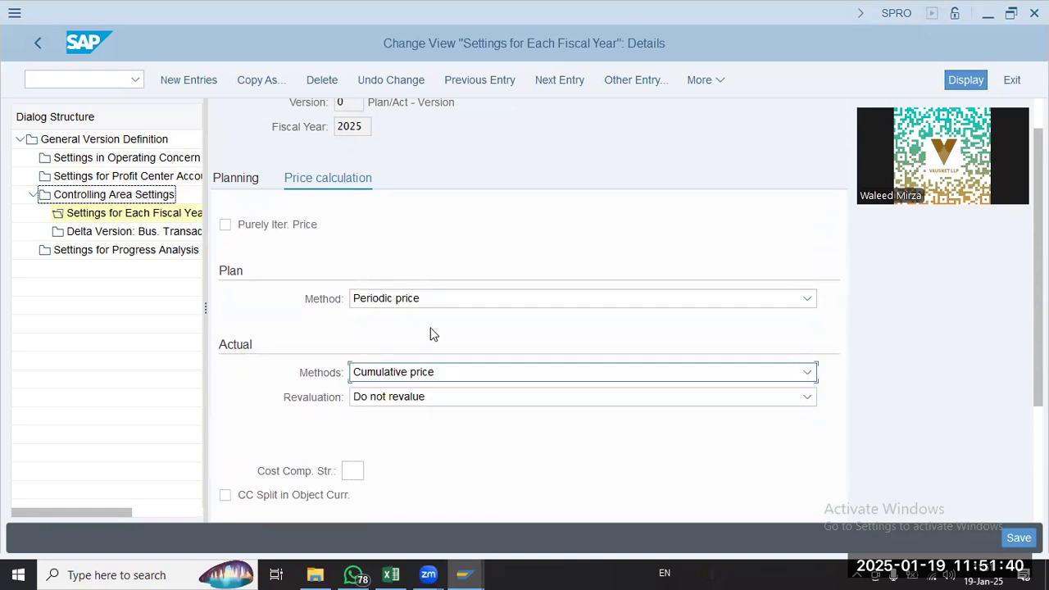
click(434, 375)
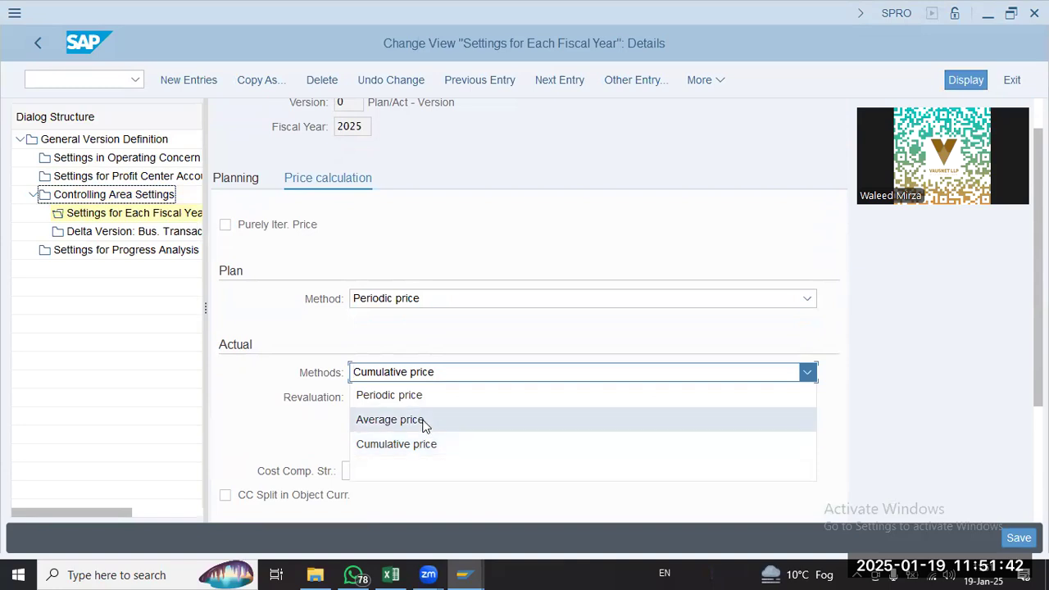
click(429, 323)
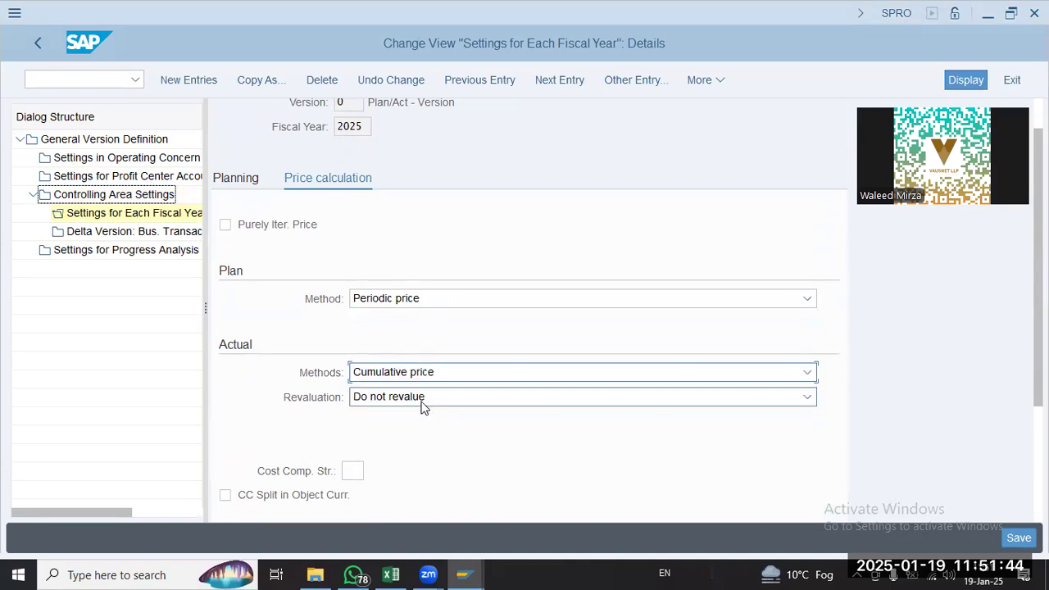
click(423, 400)
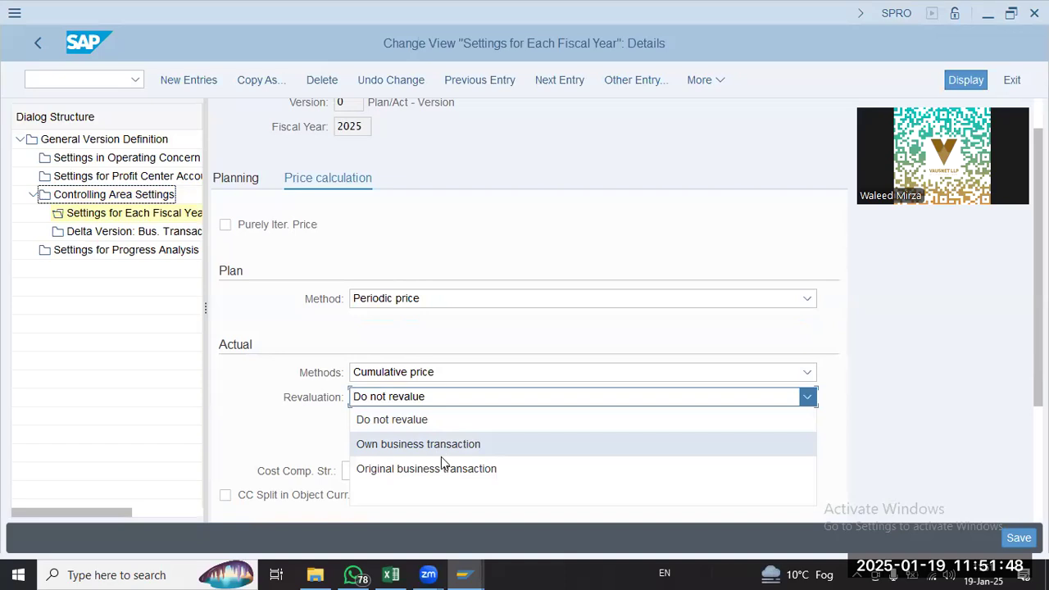
click(442, 446)
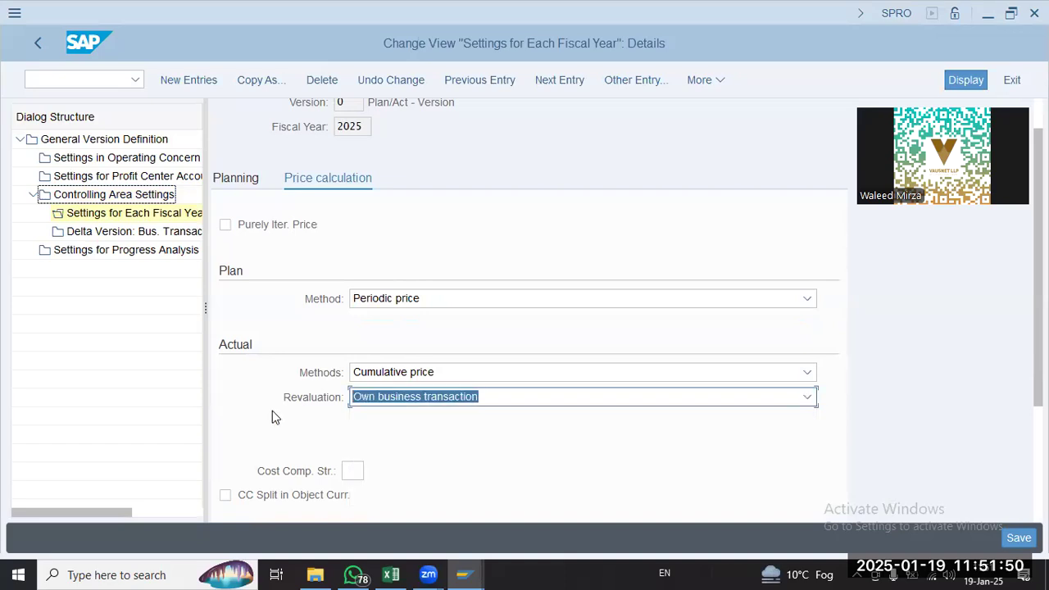
Leave the cost component structure and transaction currency blank, and save the fiscal year settings to the proposed customizing request
scroll(273, 411, down, 1)
scroll(344, 404, down, 1)
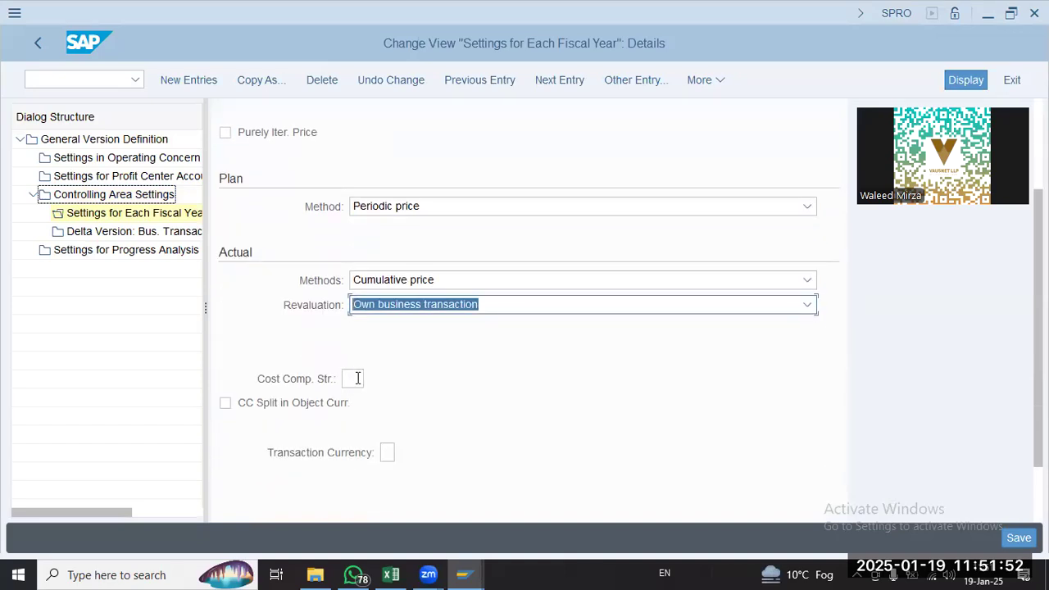
click(352, 379)
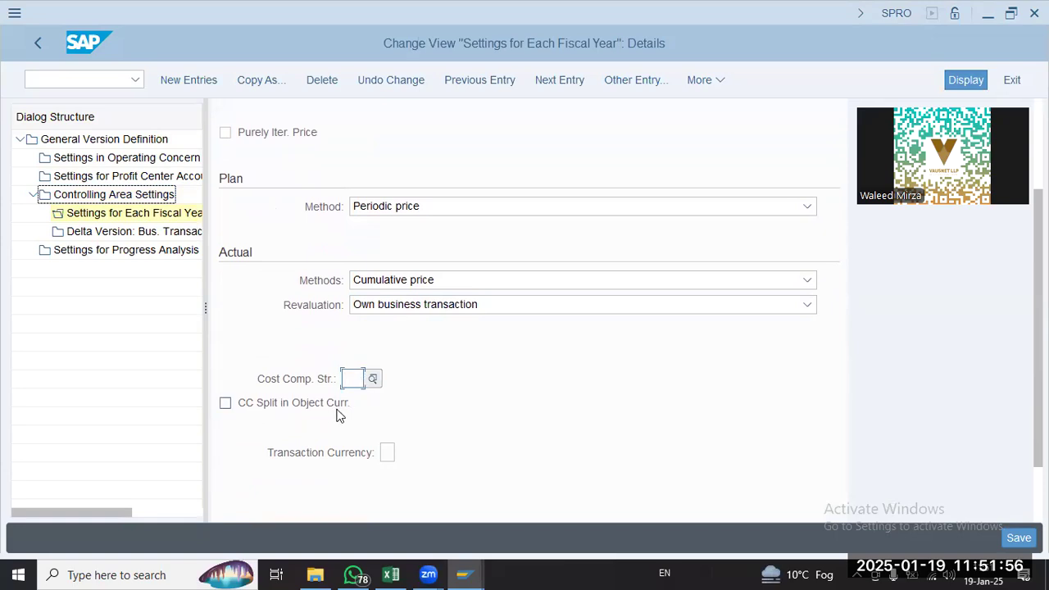
click(388, 455)
click(1019, 538)
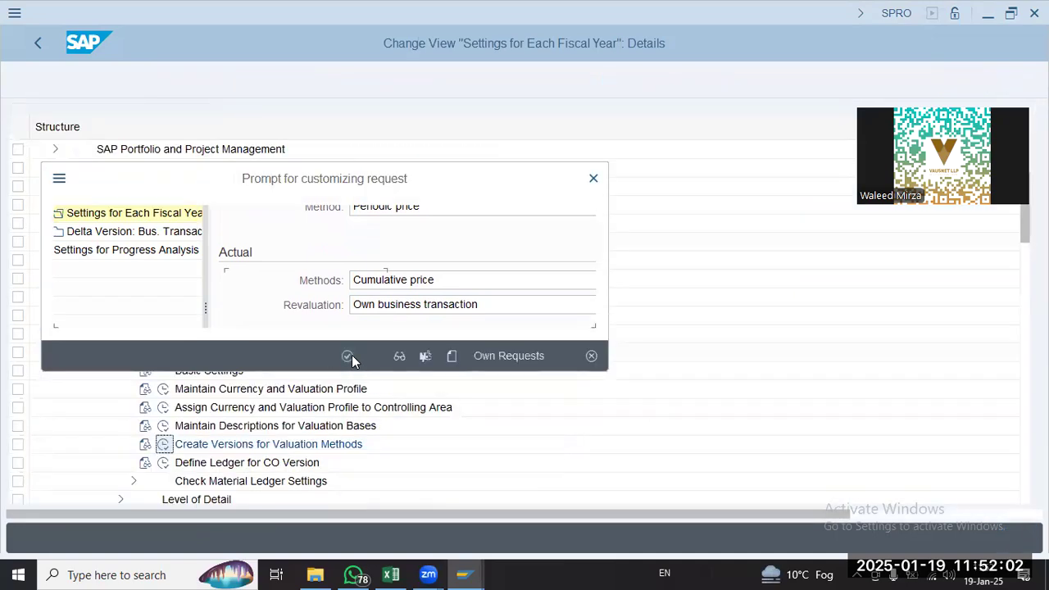
click(348, 356)
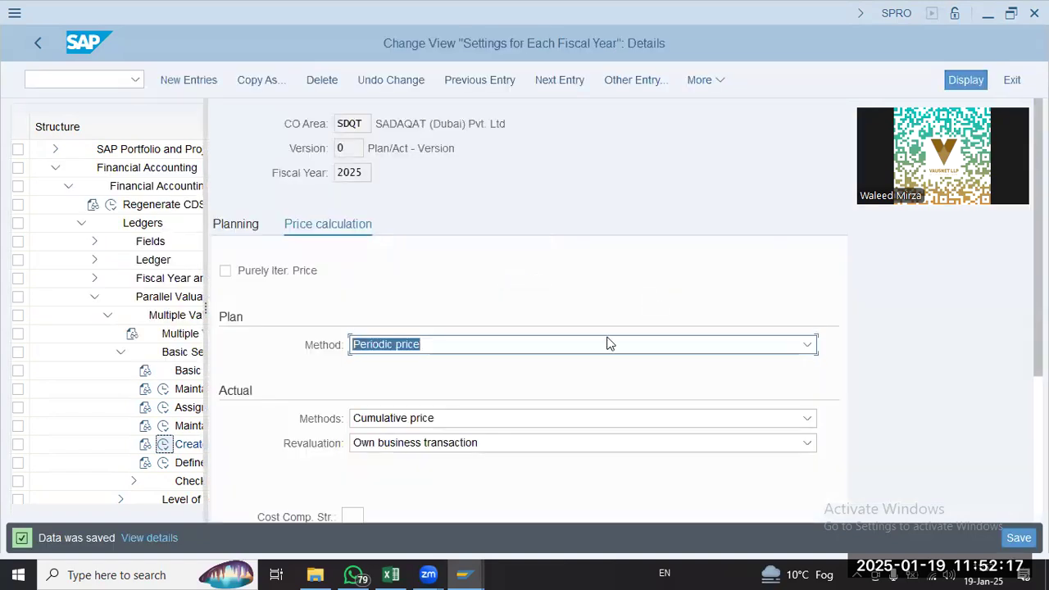
Set the actual price calculation method to Periodic price and return to the IMG structure
click(389, 420)
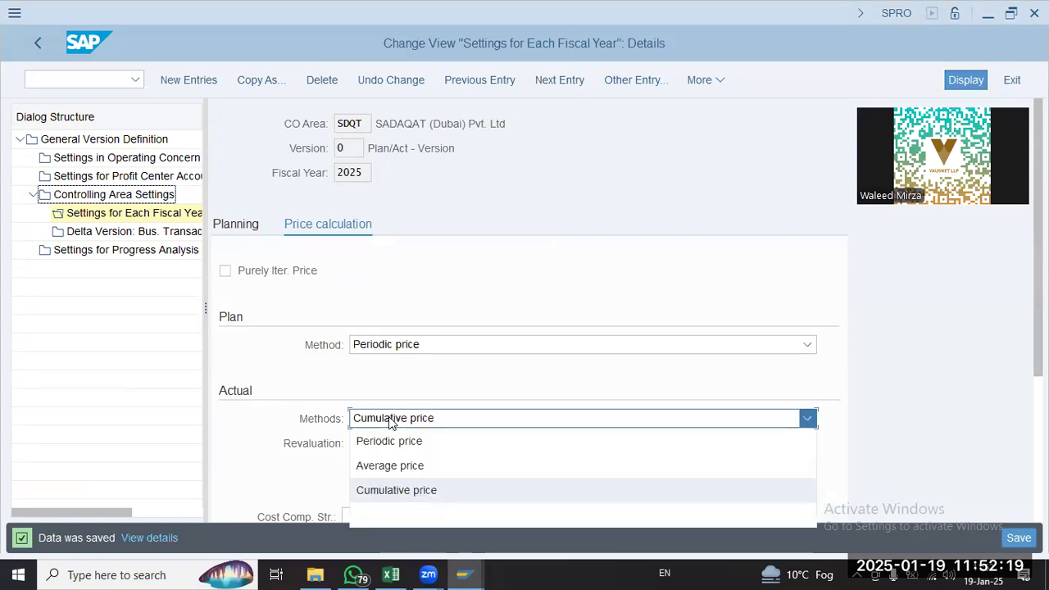
click(398, 445)
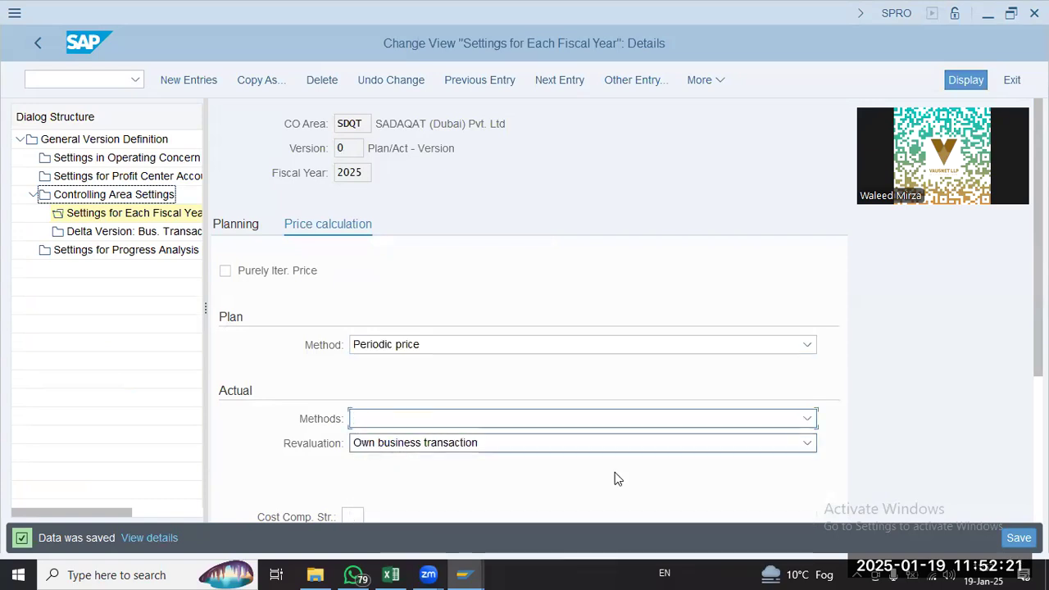
click(598, 397)
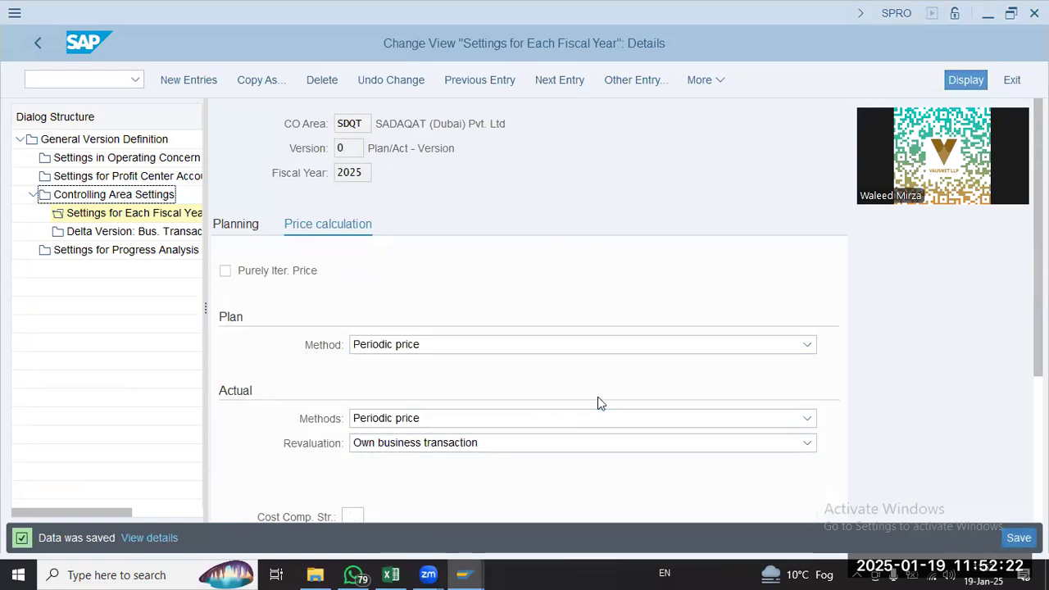
click(33, 41)
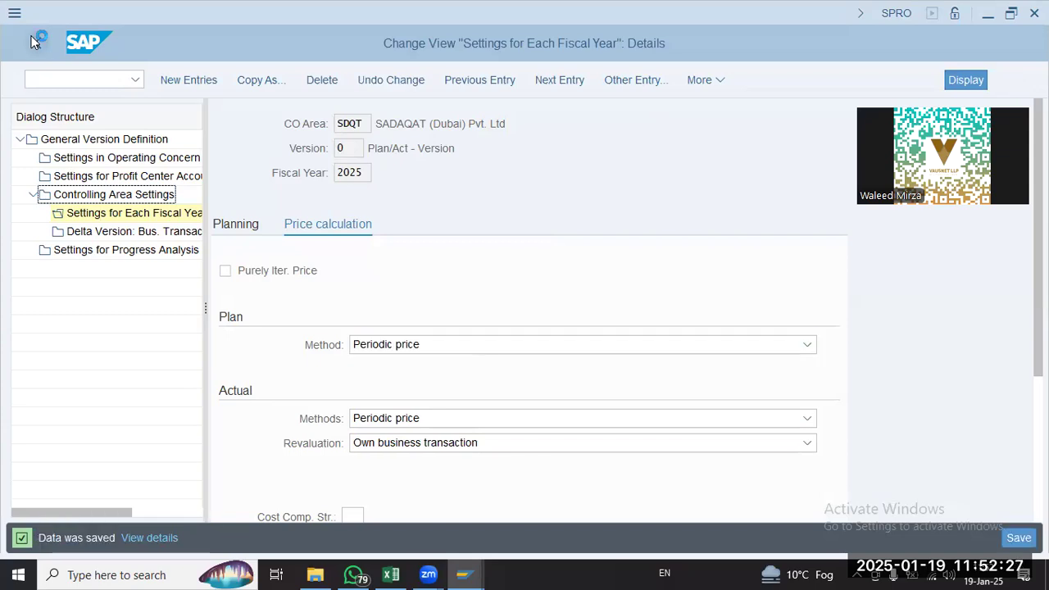
click(33, 41)
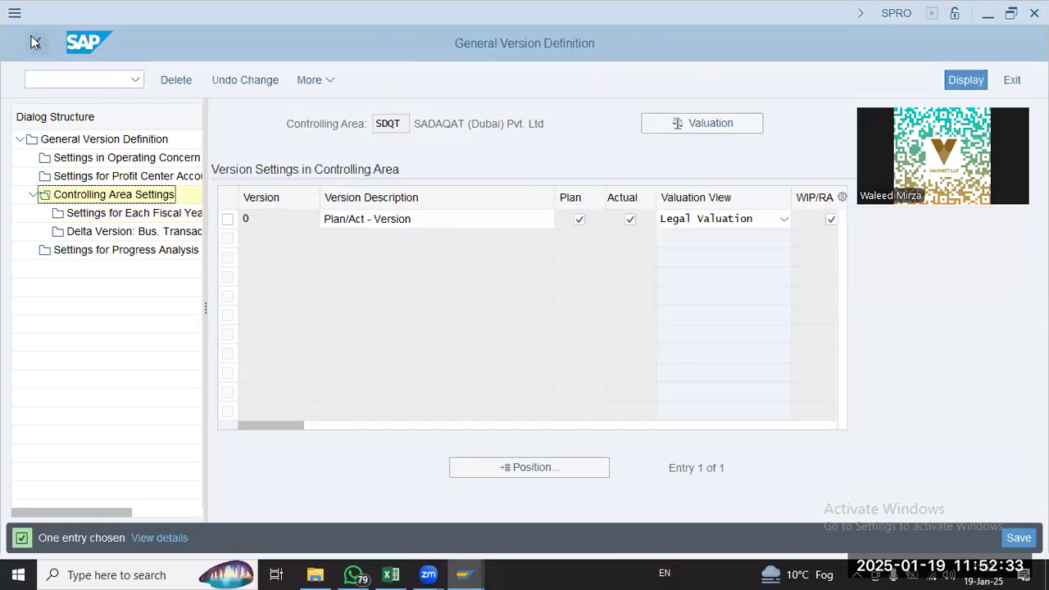
click(33, 41)
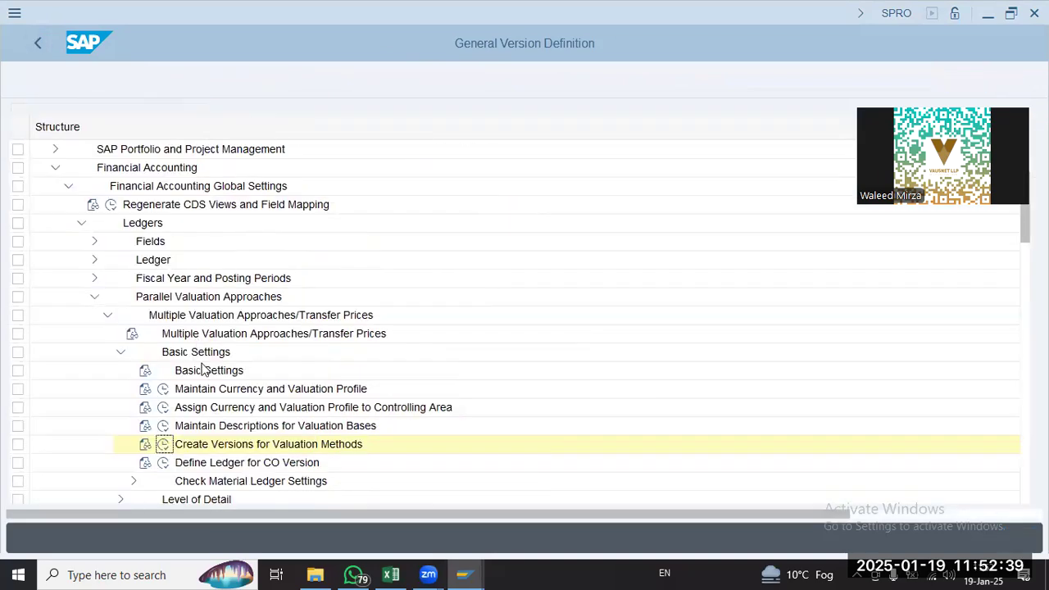
In Define Ledger for CO Version, check the ledger assigned to controlling area SDQT, and return to the IMG structure
click(164, 463)
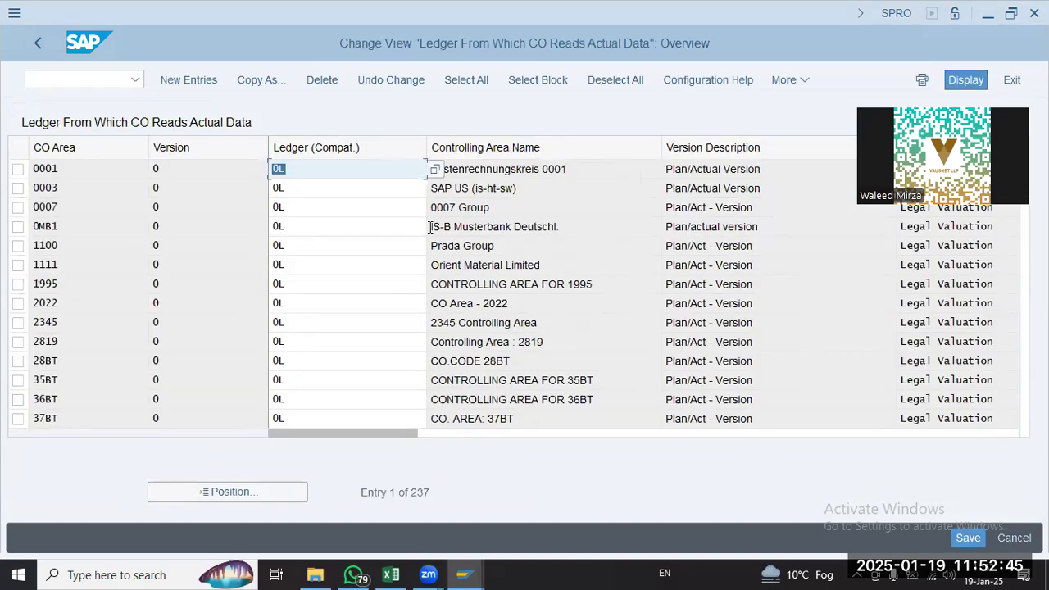
click(272, 487)
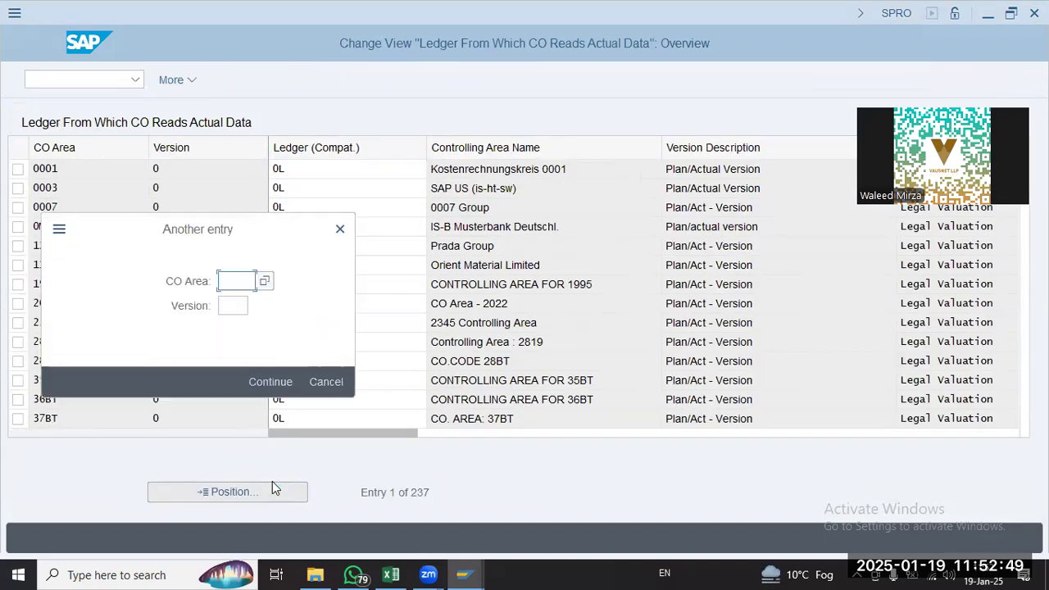
text(sdqt)
key(Return)
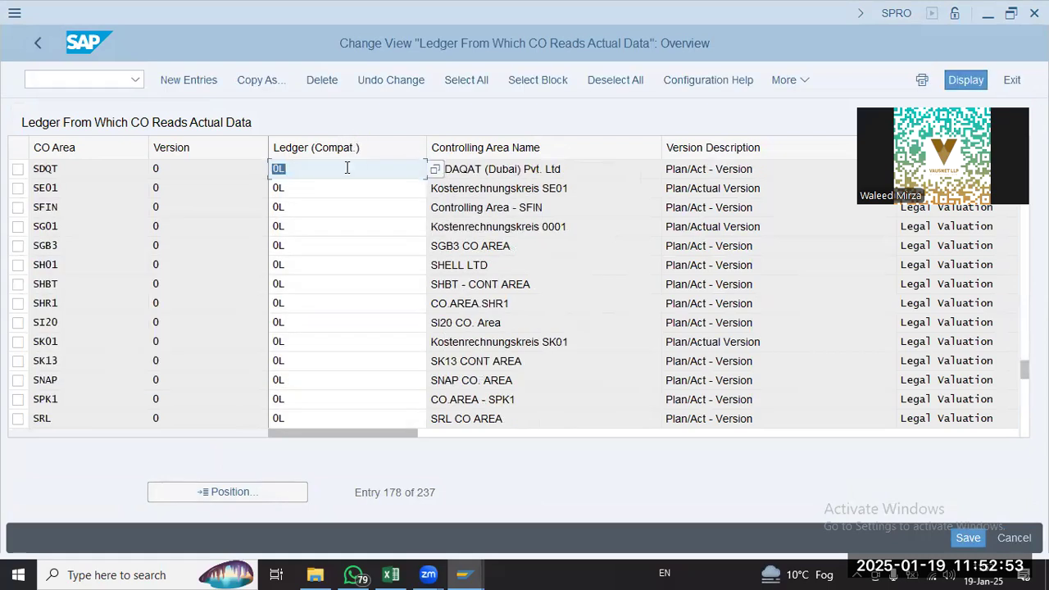
click(175, 173)
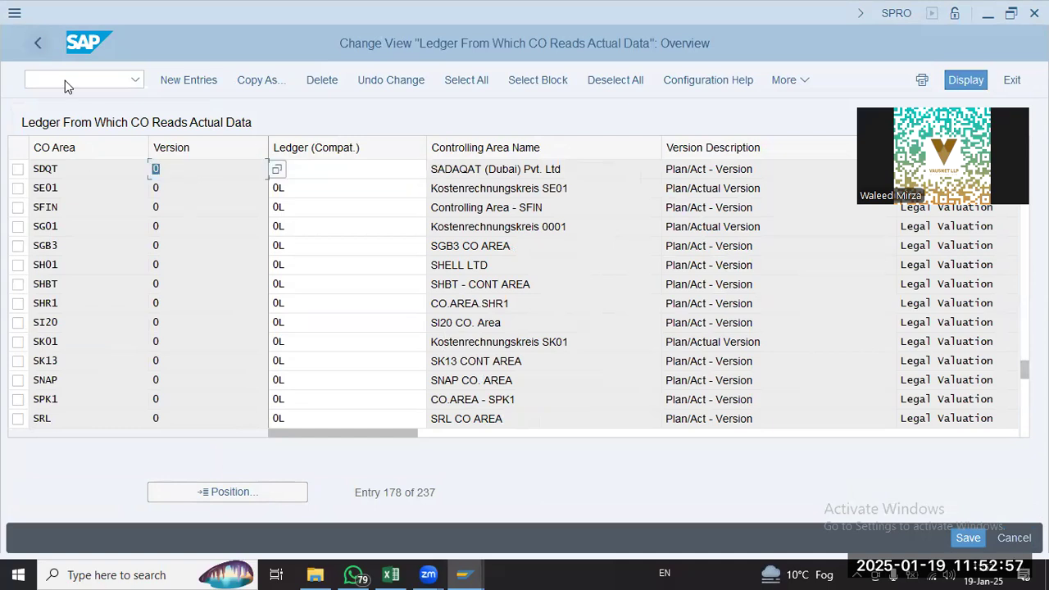
key(F3)
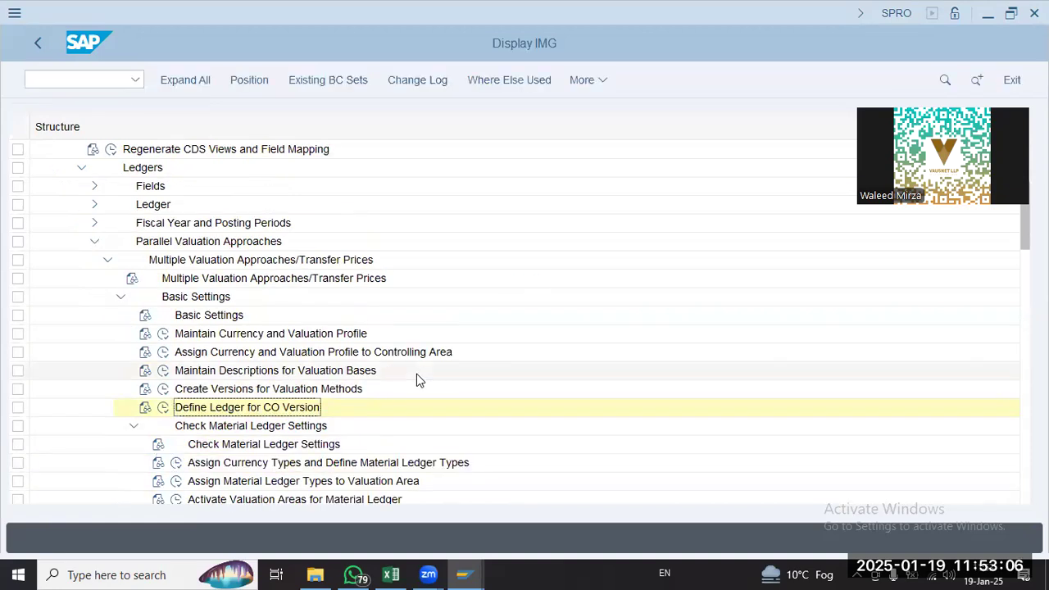
Open Assign Currency Types and Define Material Ledger Types and locate material ledger type SDQT
click(323, 407)
click(176, 408)
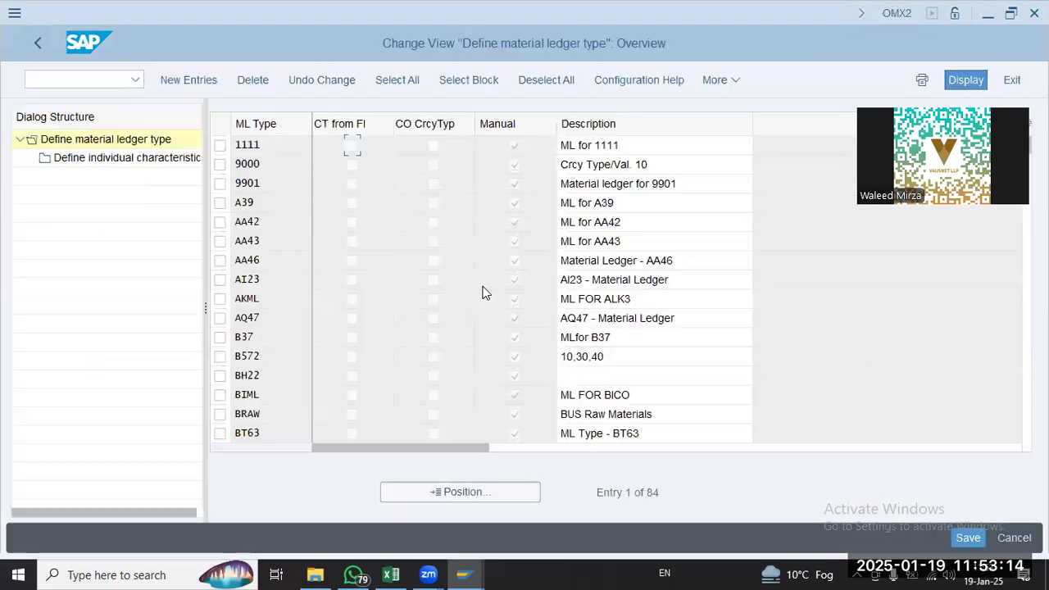
click(419, 489)
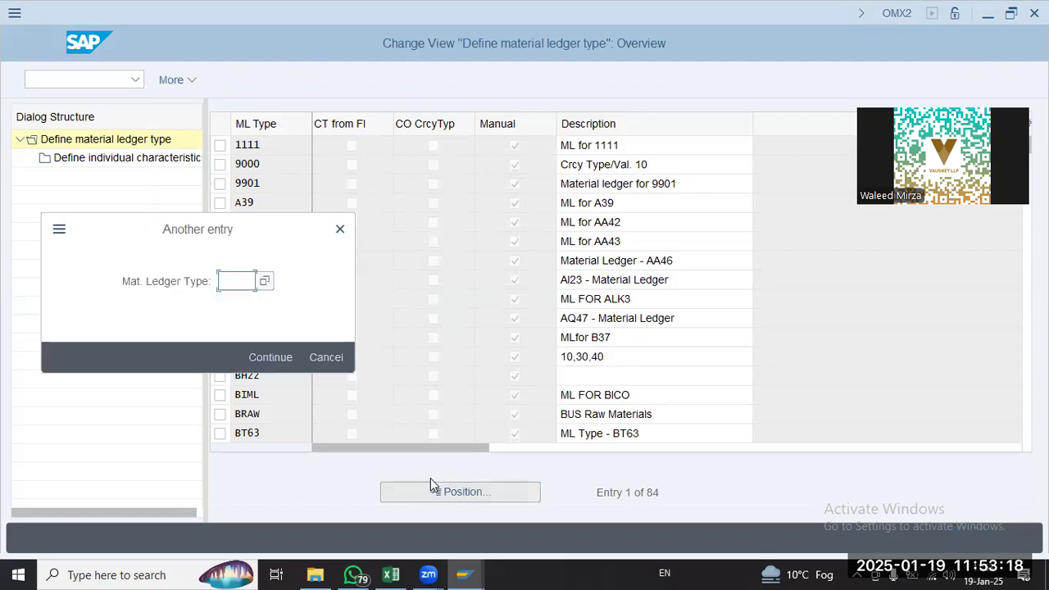
text(sdqt)
key(Return)
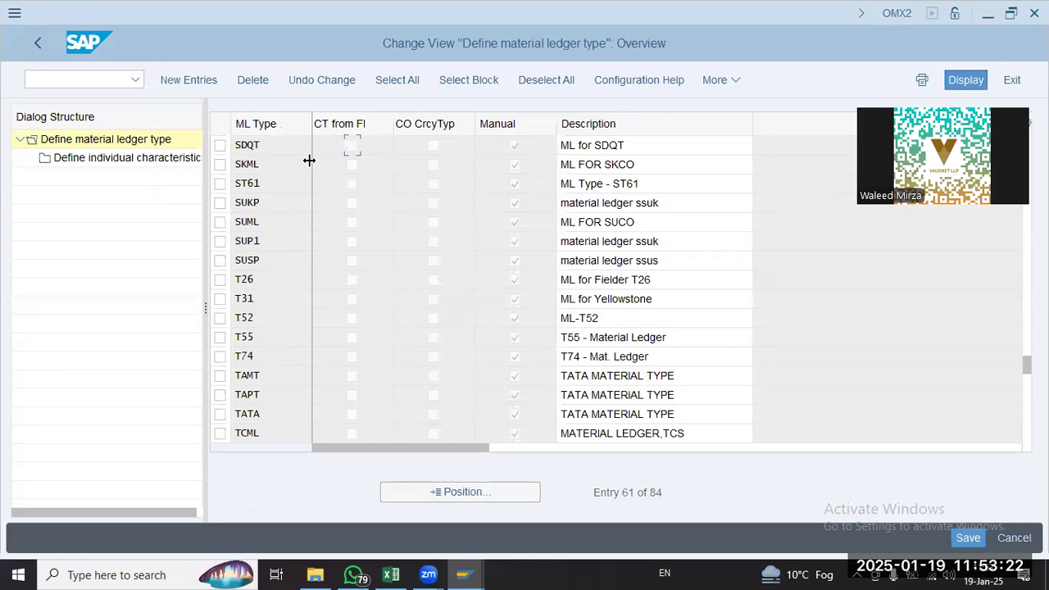
click(624, 144)
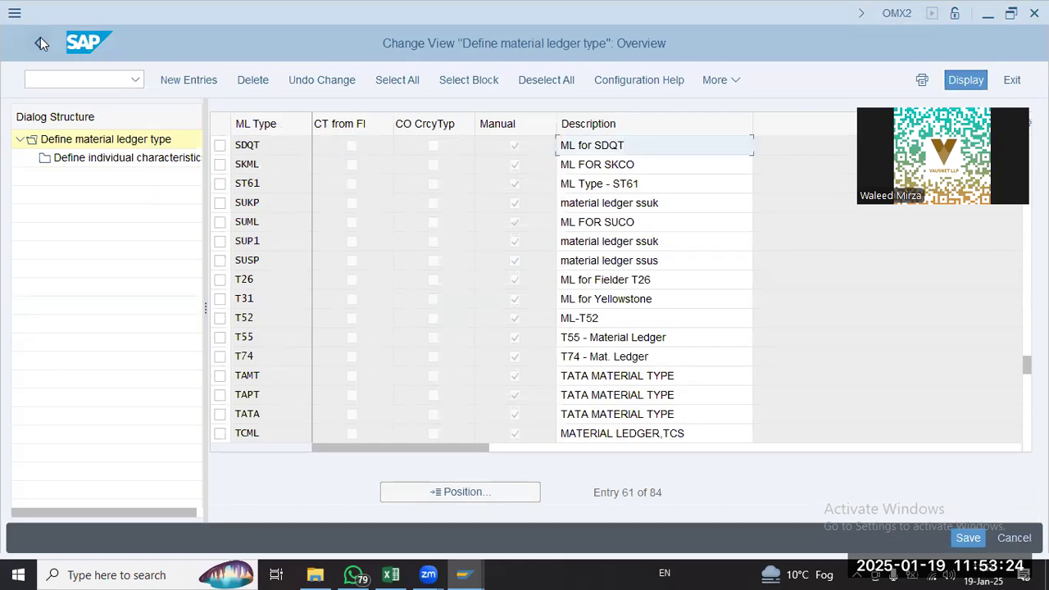
Open the individual characteristics of material ledger type SDQT and check its assigned currency type
click(221, 146)
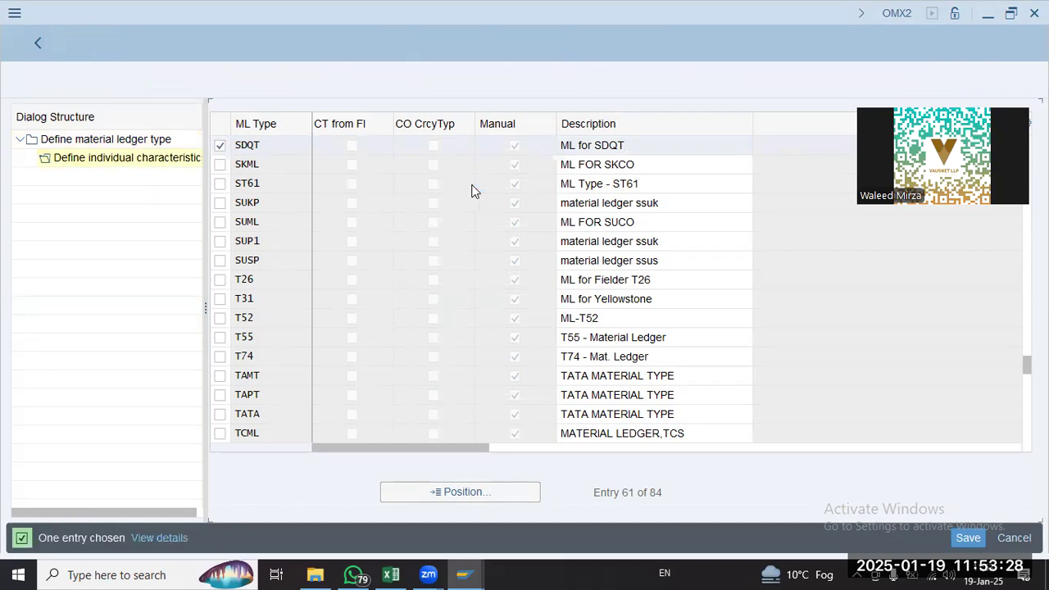
click(366, 234)
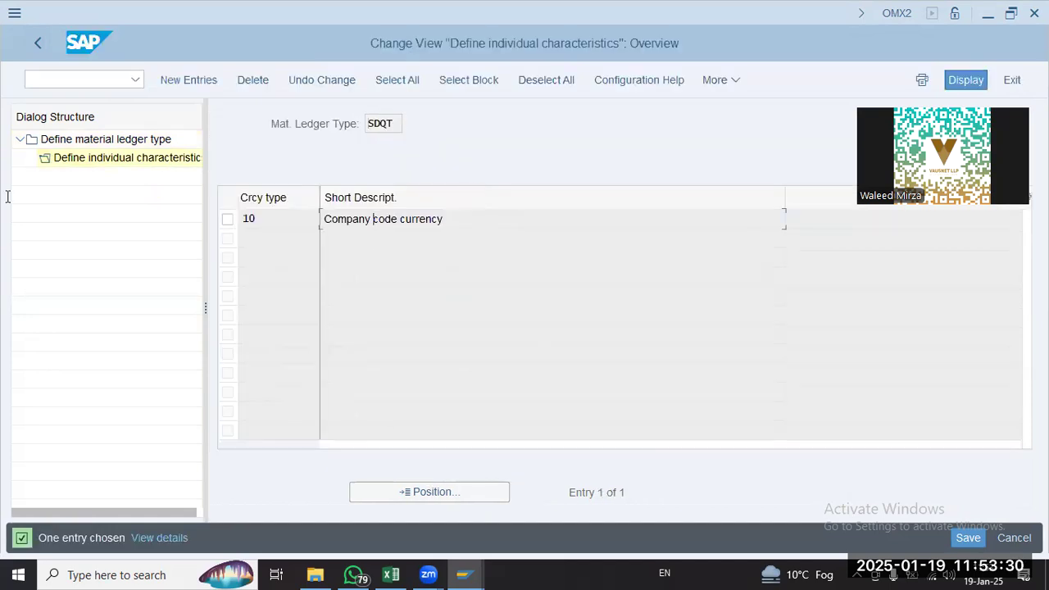
key(ctrl+a)
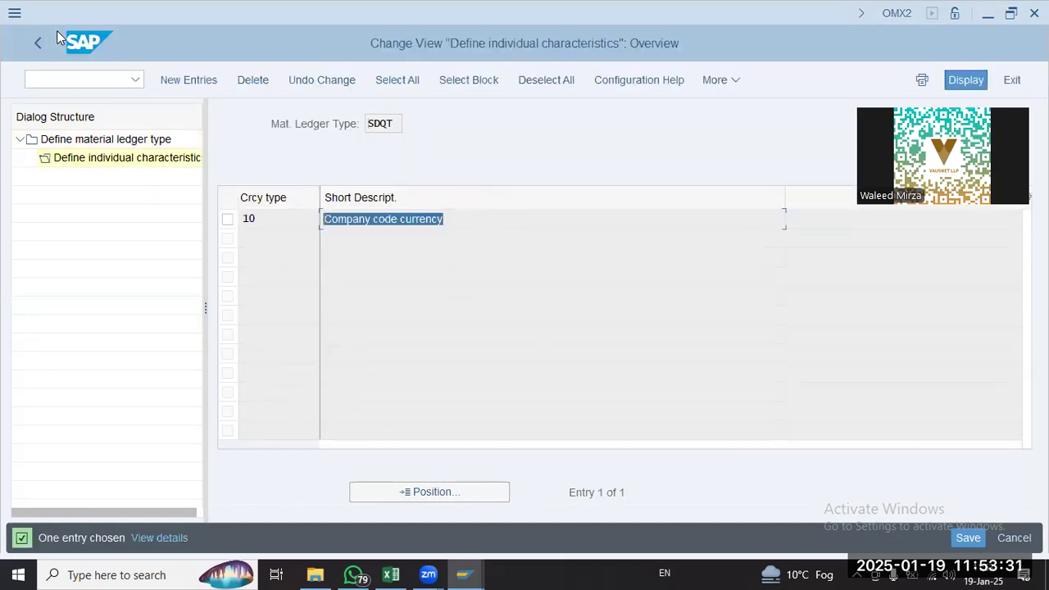
Review the currency type 10 entry of material ledger type SDQT and return to the IMG structure
click(255, 218)
drag(251, 218, 244, 218)
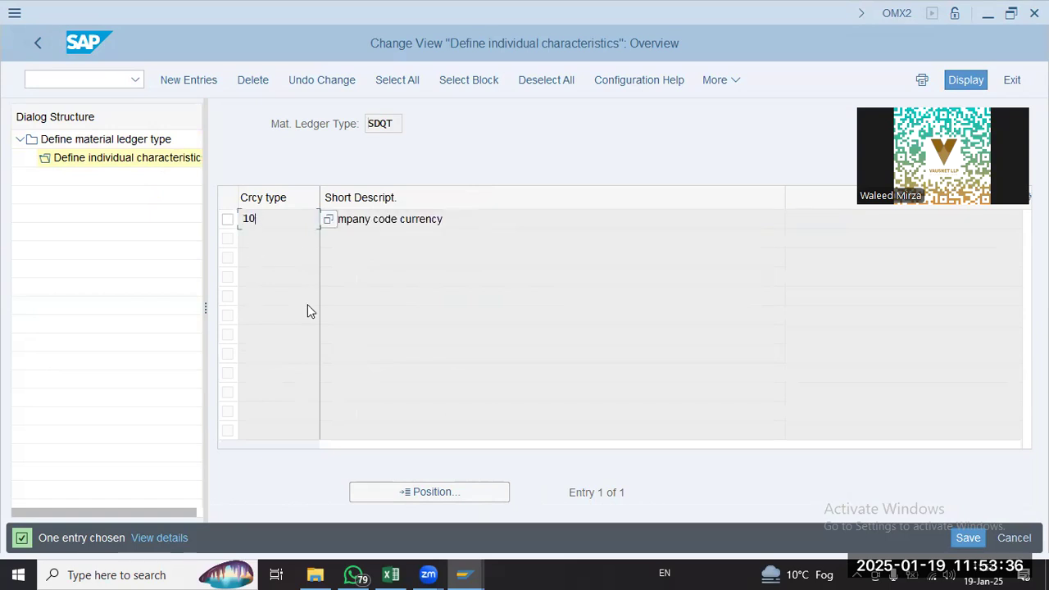
double_click(248, 219)
click(40, 42)
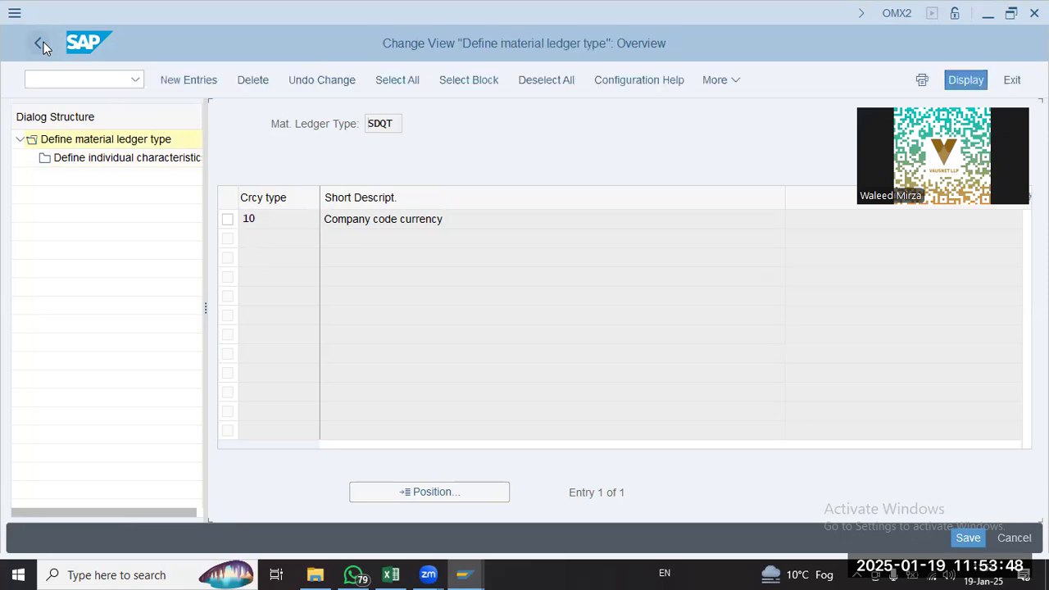
click(41, 43)
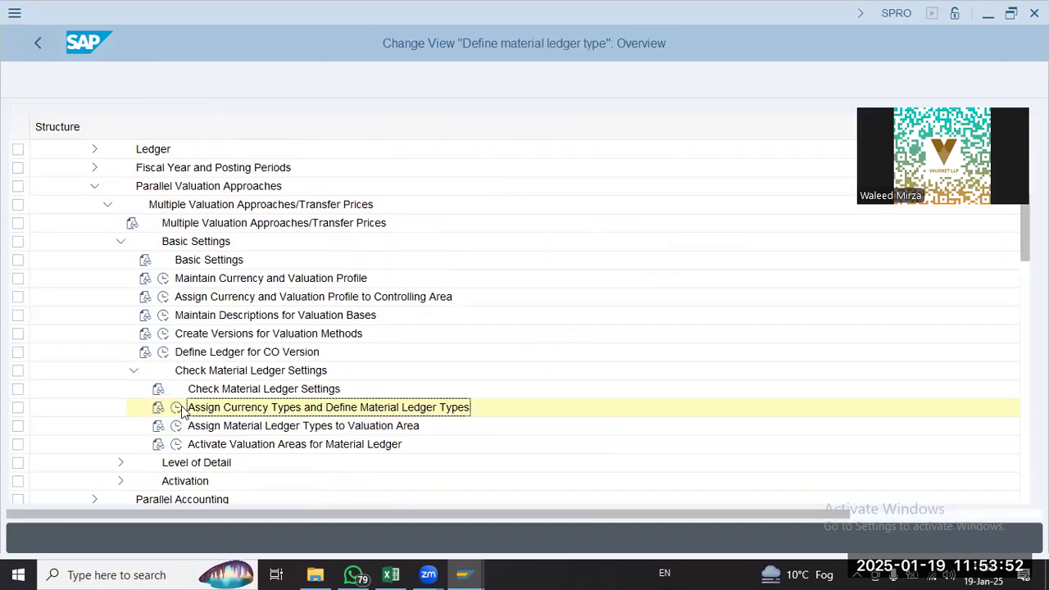
In Assign Material Ledger Types to Valuation Area, check the ledger type assigned to valuation area SDQT, and return to the IMG structure
click(176, 428)
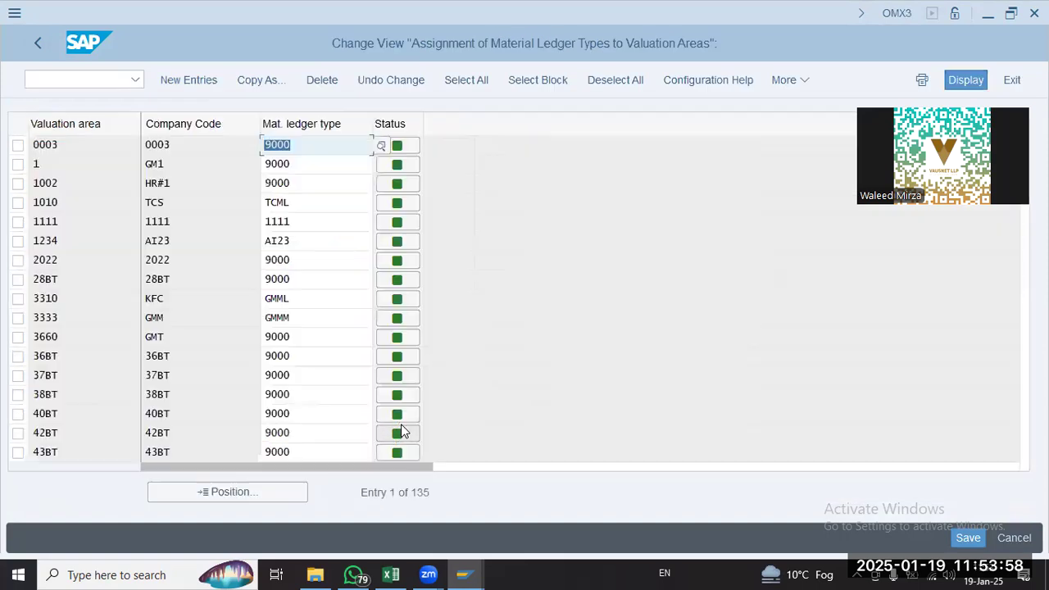
click(276, 498)
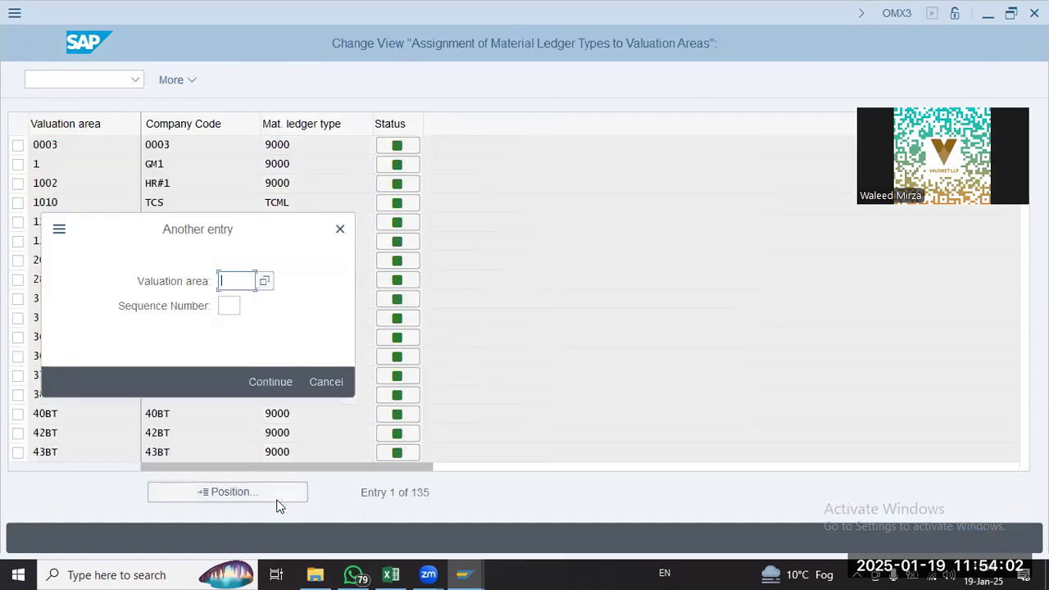
text(sdqt)
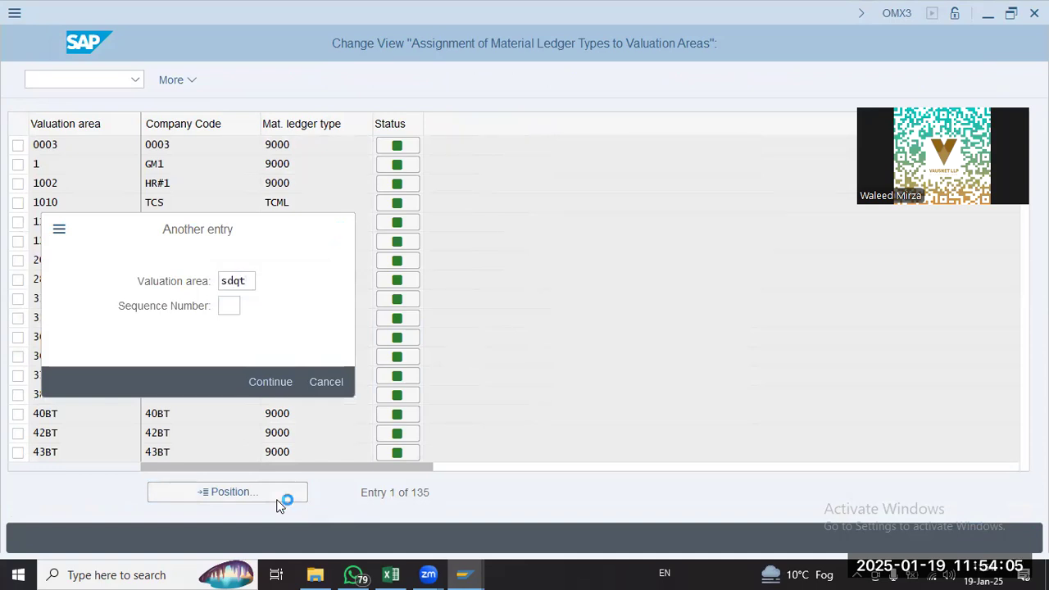
key(Return)
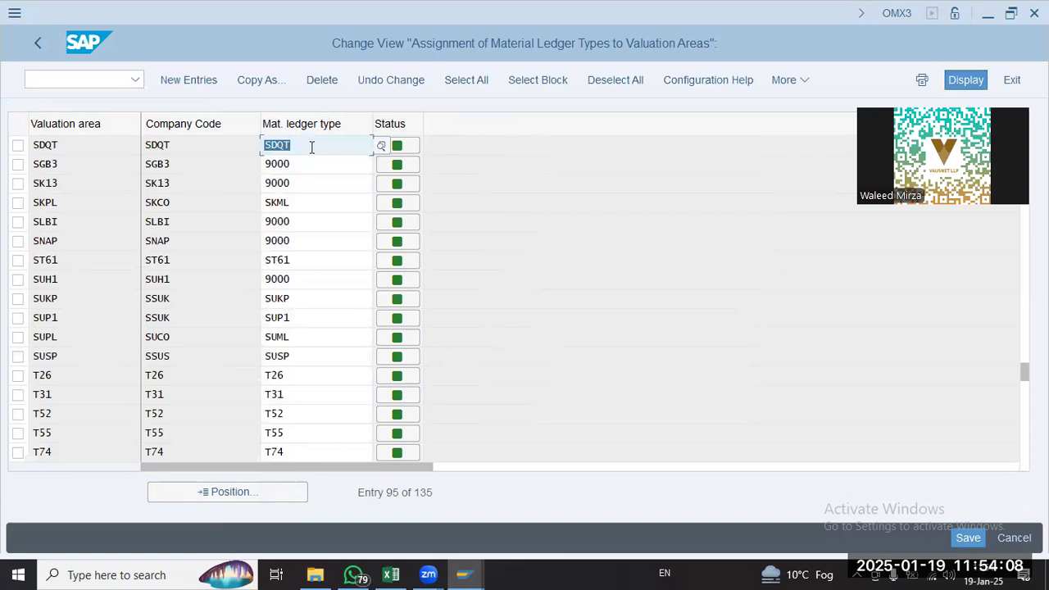
click(38, 42)
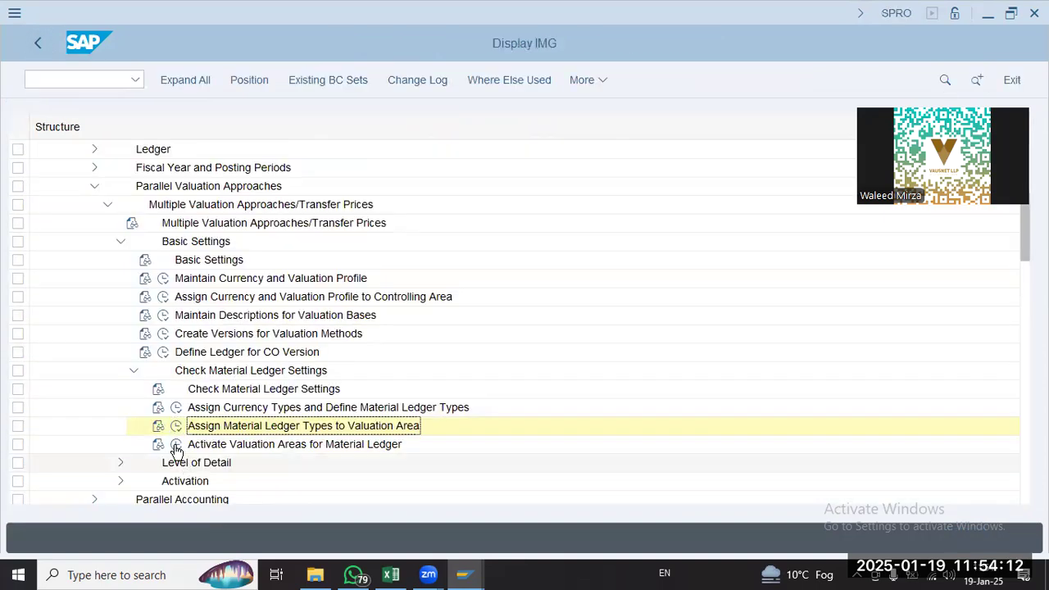
In Activate Valuation Areas for Material Ledger, check the activation and price determination of valuation area SDQT, and return to the IMG structure
click(176, 445)
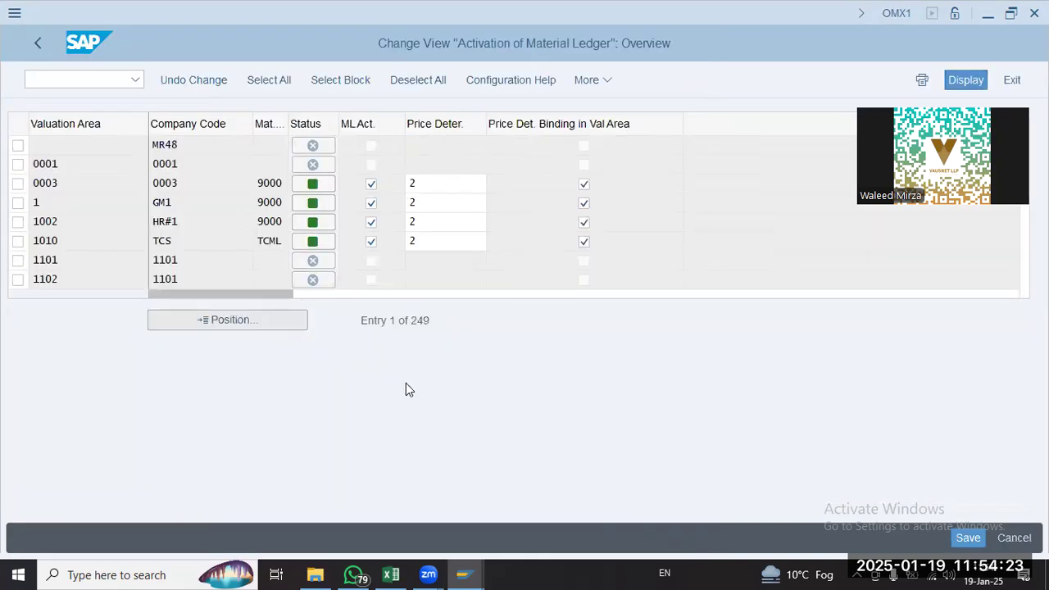
text(s4pt)
key(Return)
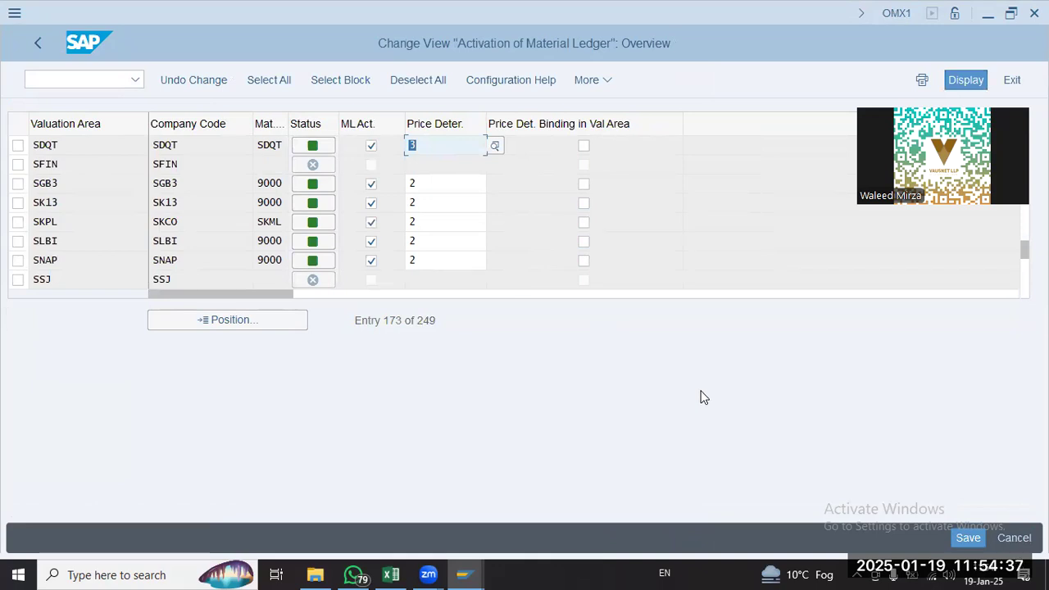
click(33, 45)
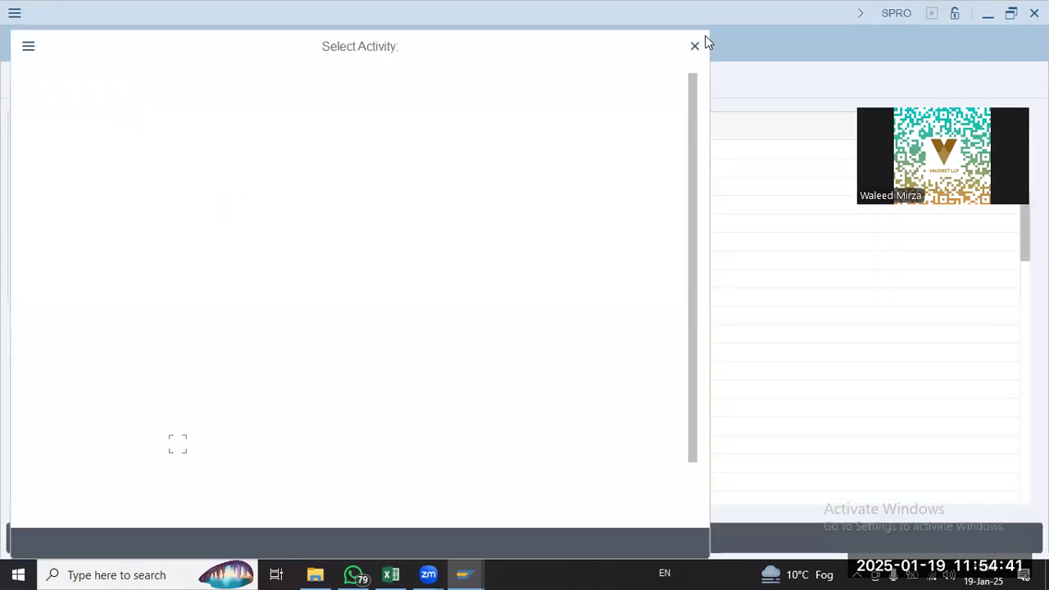
key(Escape)
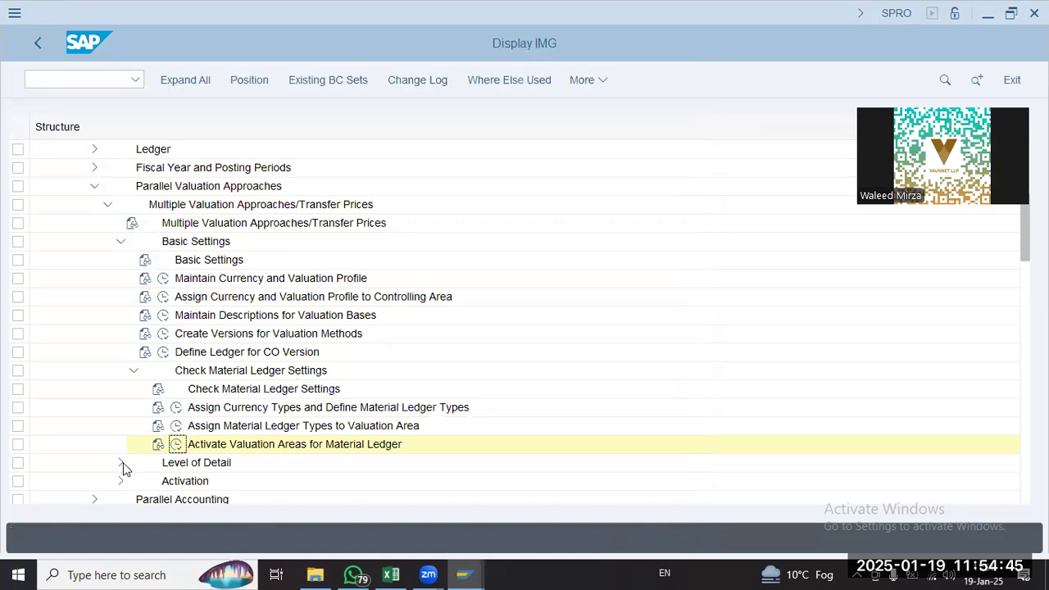
Look through the Level of Detail activities, collapse that node and expand the Activation node
click(121, 462)
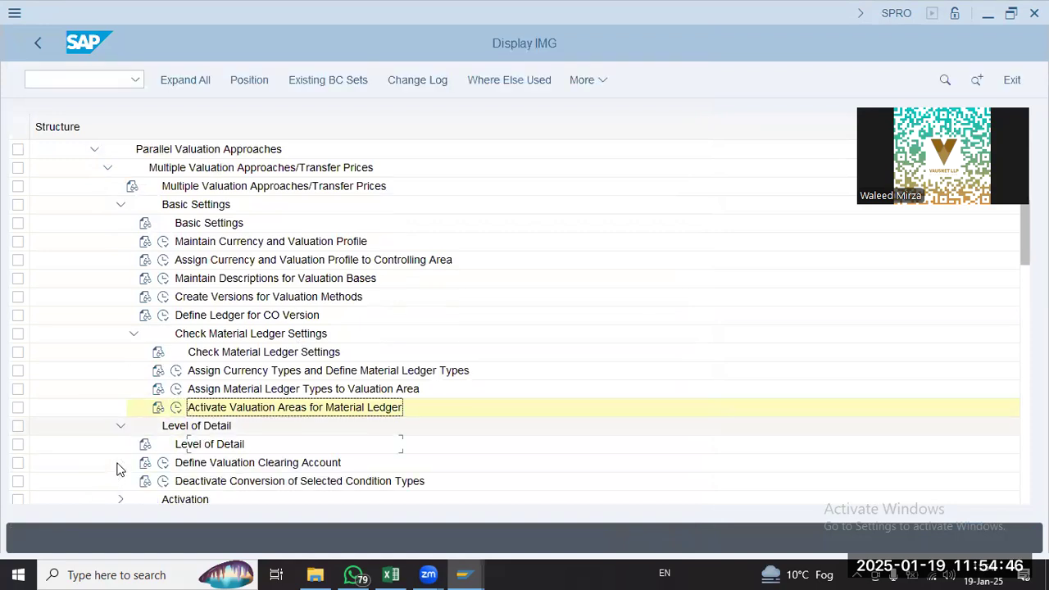
click(164, 464)
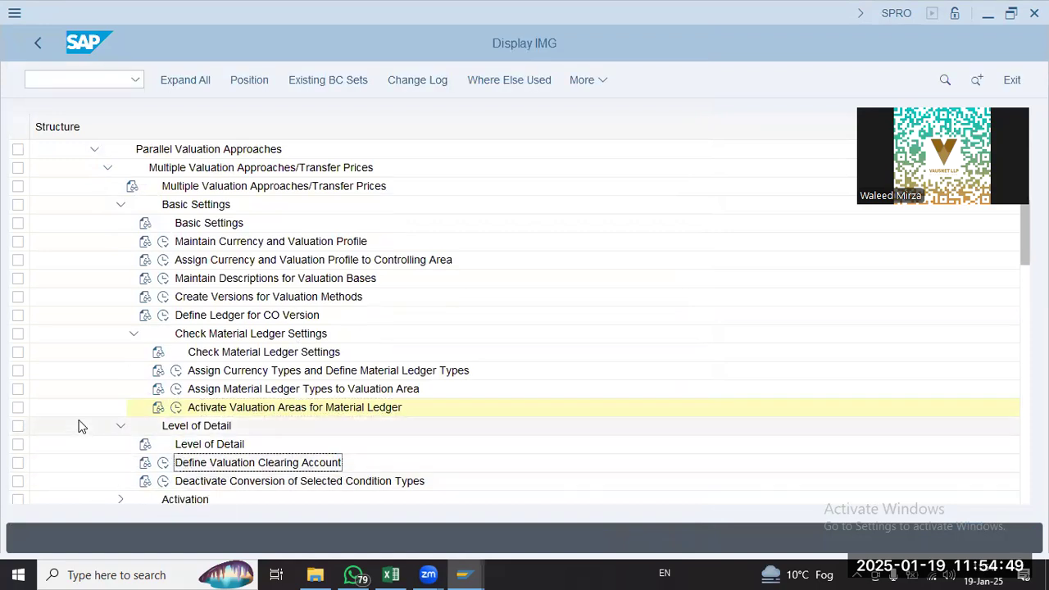
scroll(77, 424, down, 2)
click(119, 389)
click(119, 409)
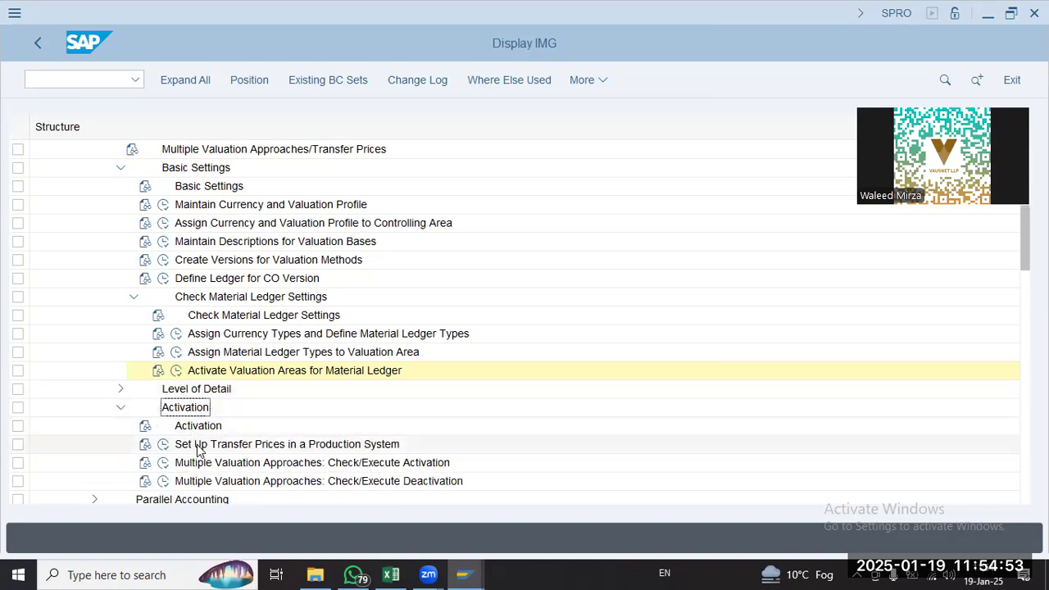
Open Multiple Valuation Approaches: Check/Execute Activation and execute it for controlling area SDQT with the option Activate in controlling area
click(201, 445)
scroll(241, 413, down, 2)
click(250, 427)
click(163, 426)
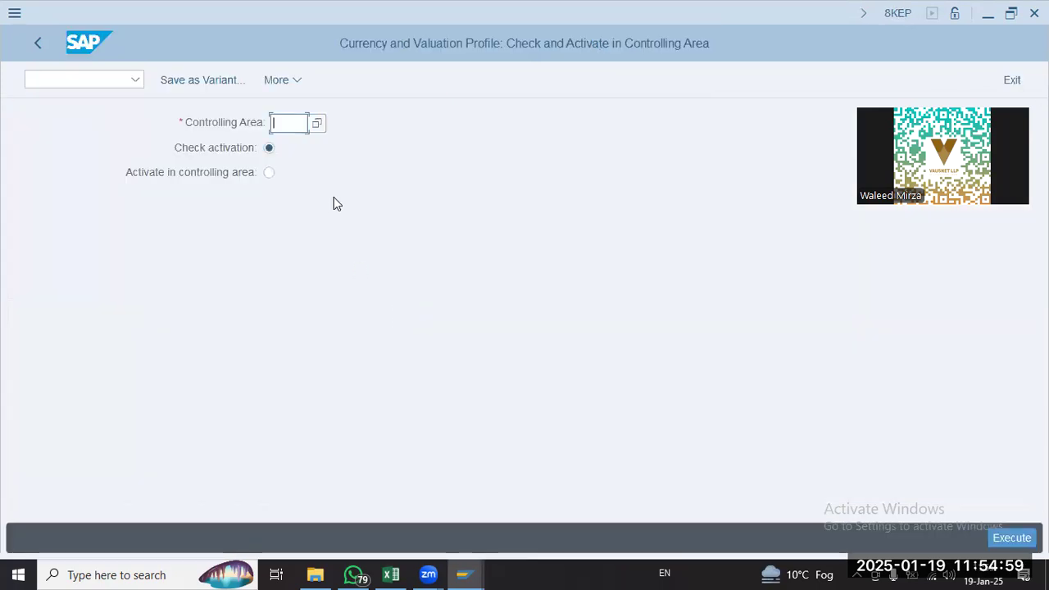
text(sdqt)
key(Tab)
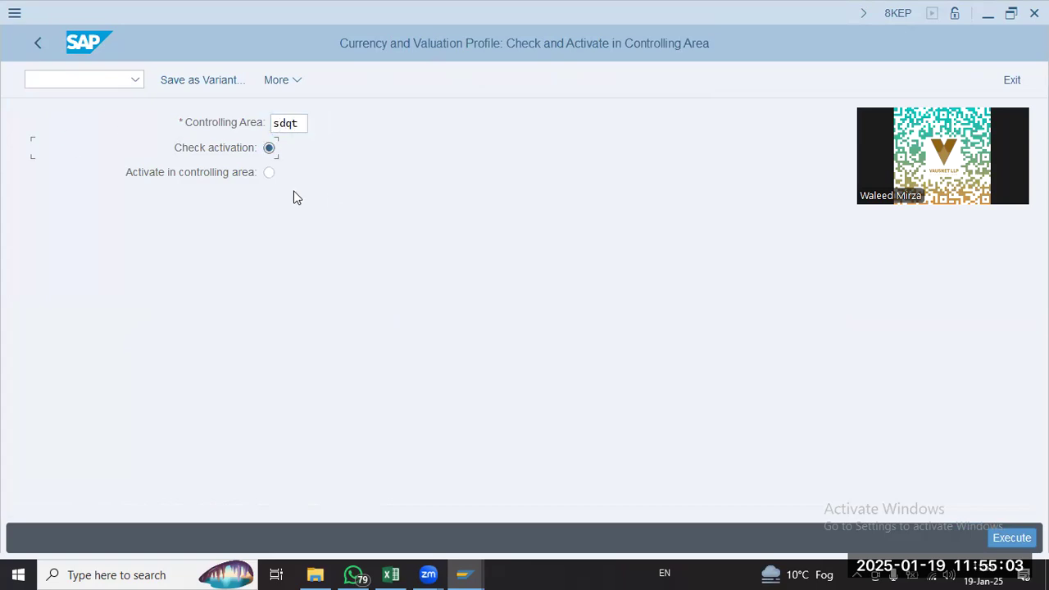
key(Down)
click(1008, 538)
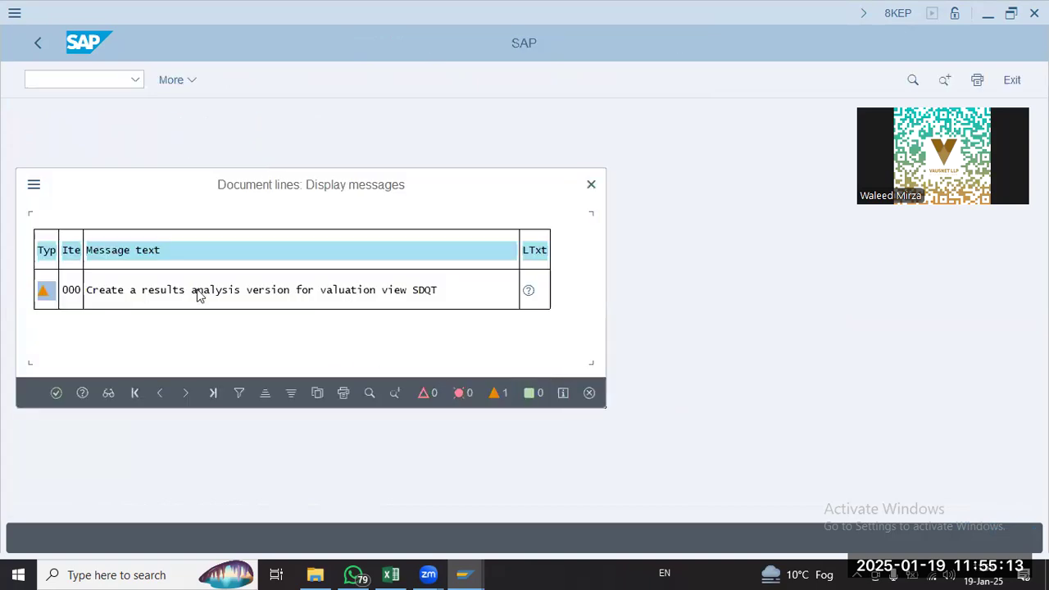
Confirm the activation of the currency and valuation profile for controlling area SDQT and return to the IMG structure
click(56, 392)
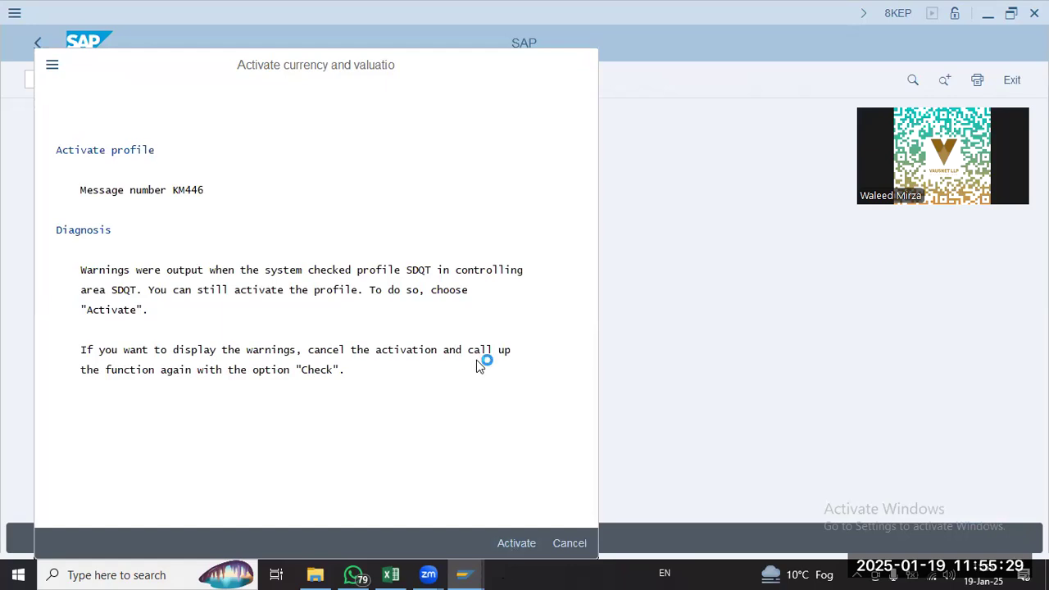
key(Return)
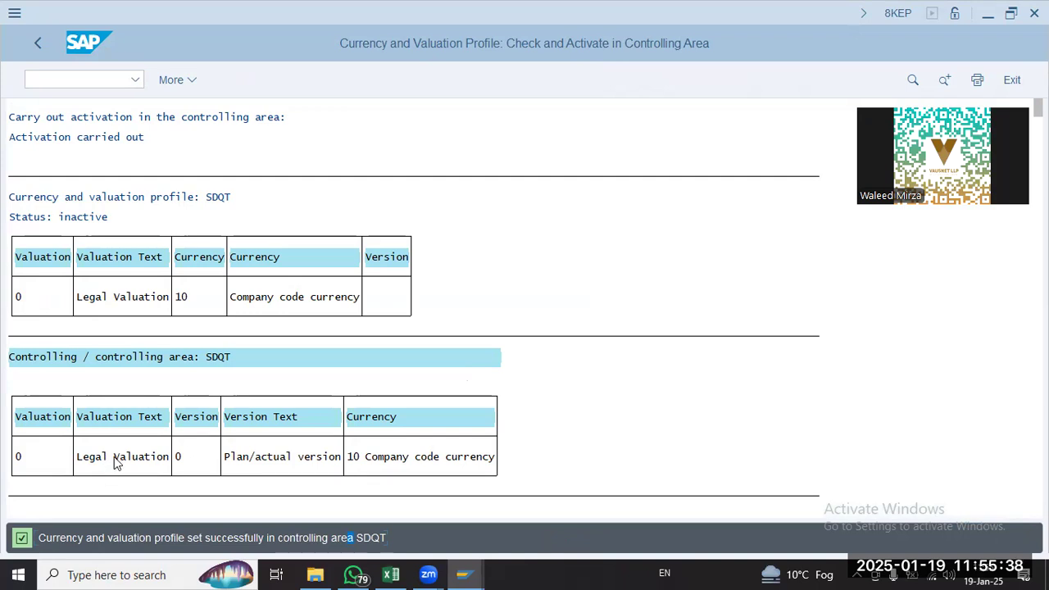
click(38, 43)
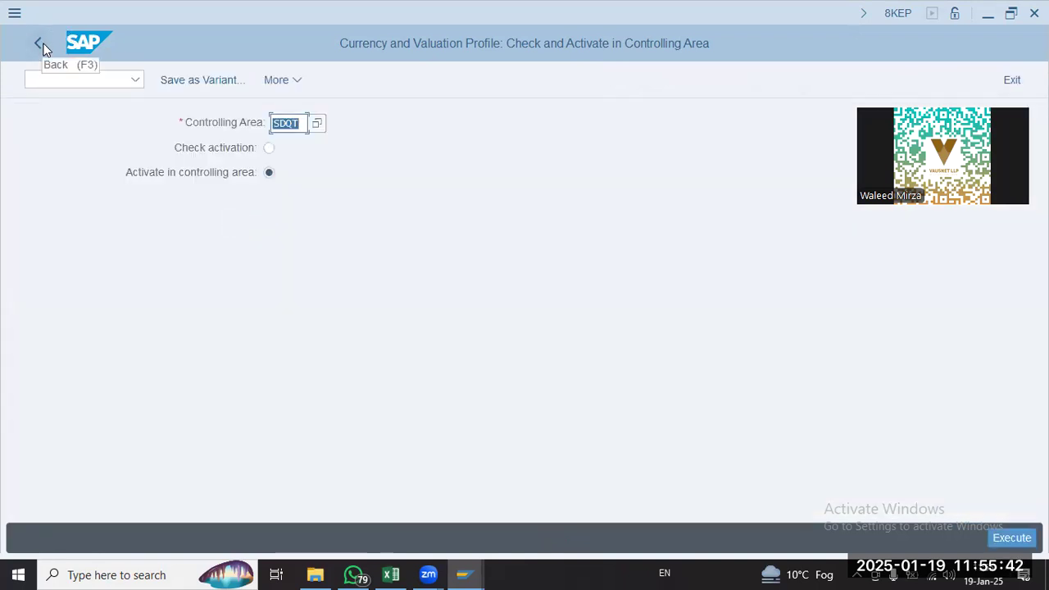
key(F8)
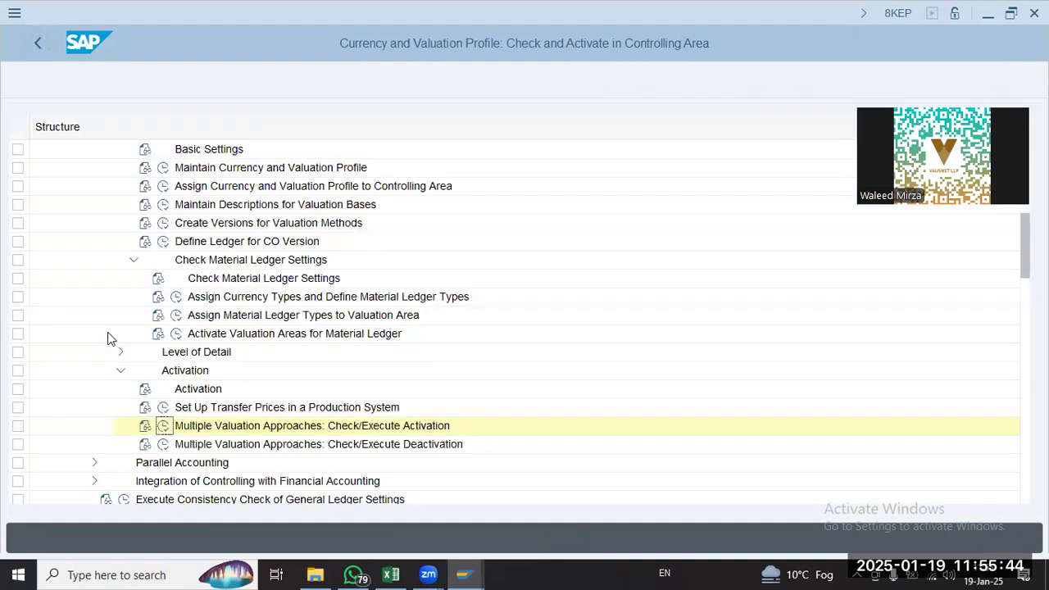
Under Integration of Controlling with Financial Accounting, open Check and Define Default Values for Postings in Controlling and look up company code SDQT
click(95, 481)
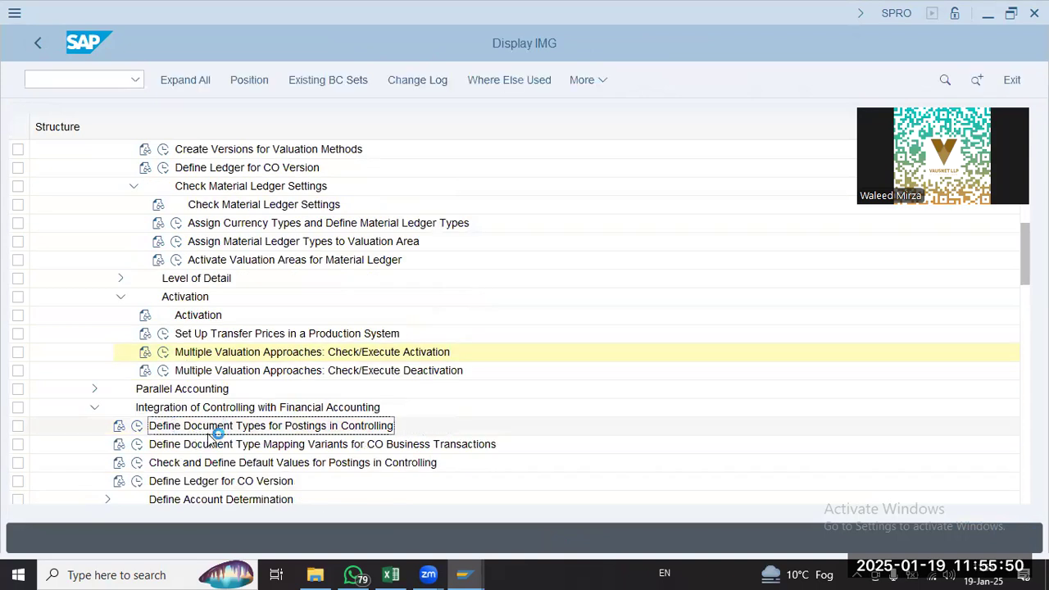
click(215, 482)
click(218, 459)
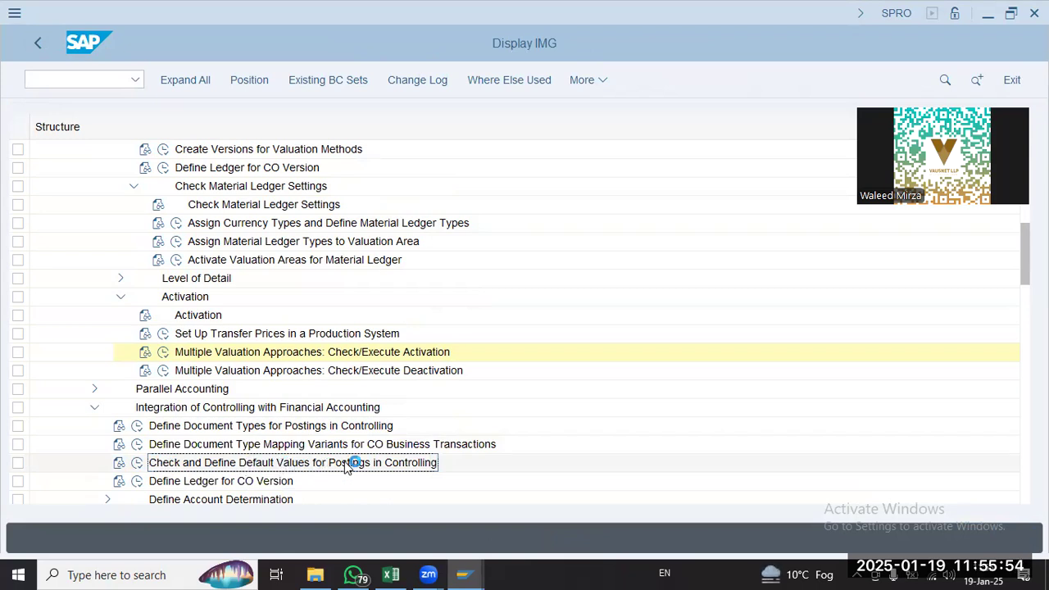
click(136, 464)
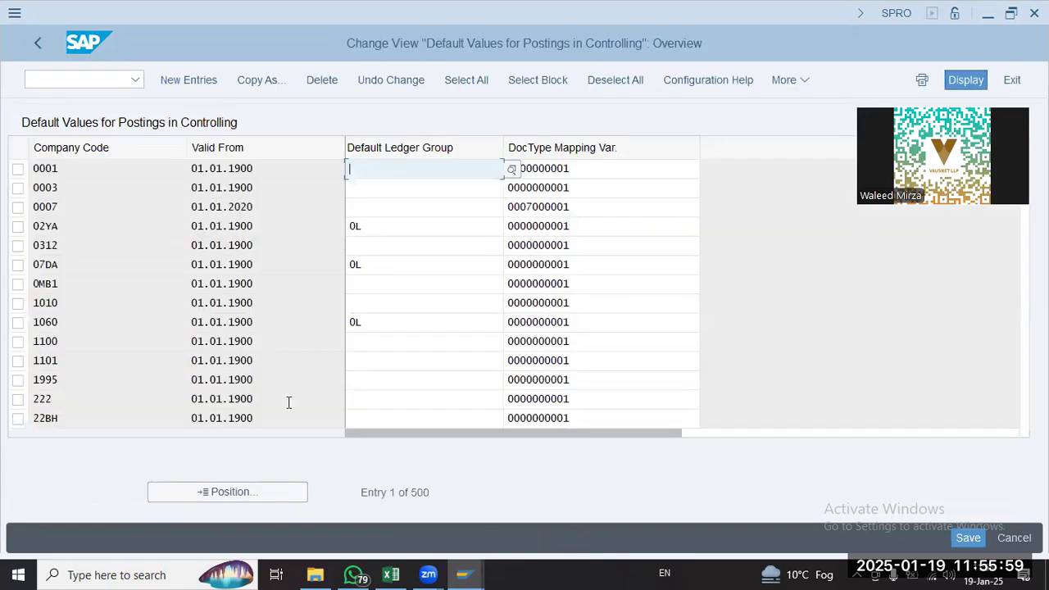
click(263, 497)
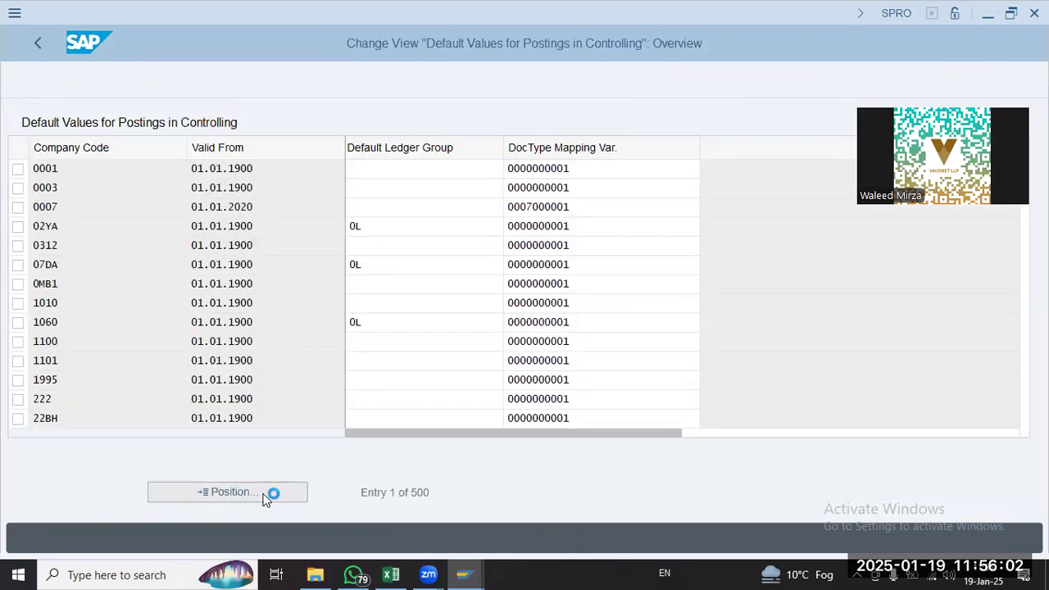
text(sdqt)
key(Return)
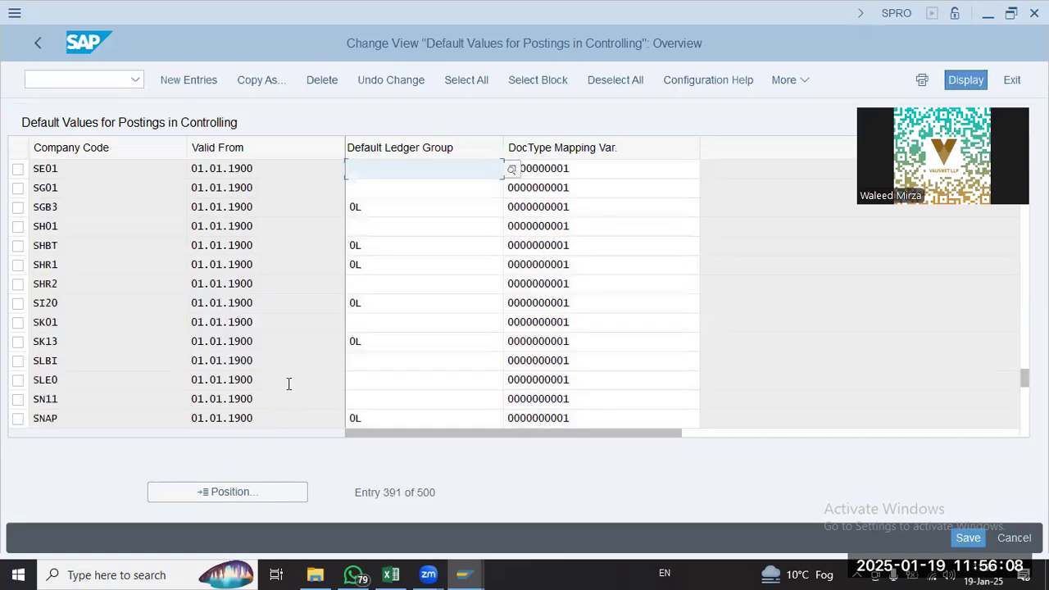
click(215, 82)
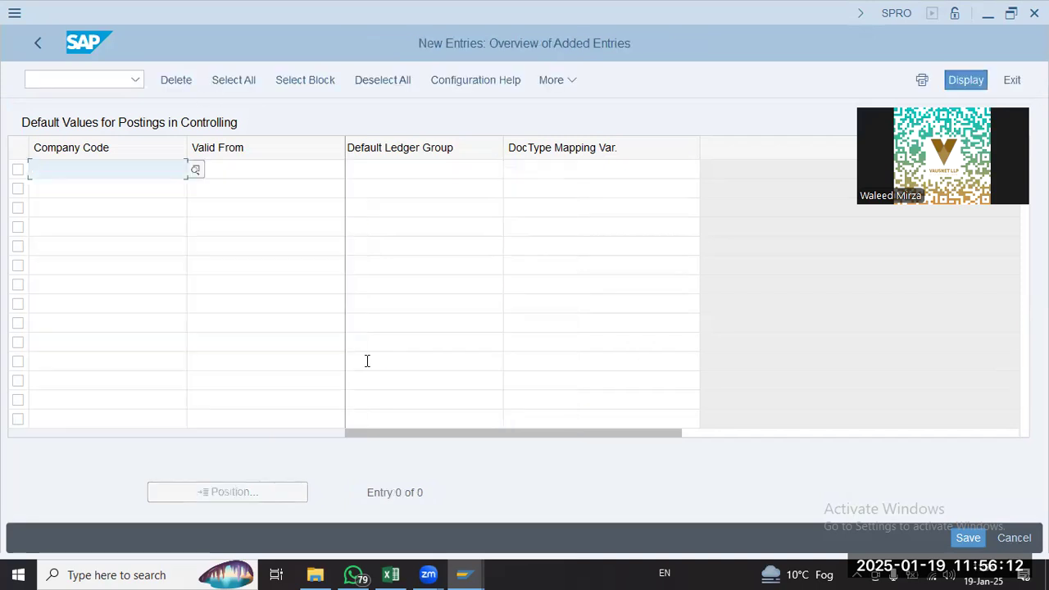
text(sdqt)
key(Tab)
text(0)
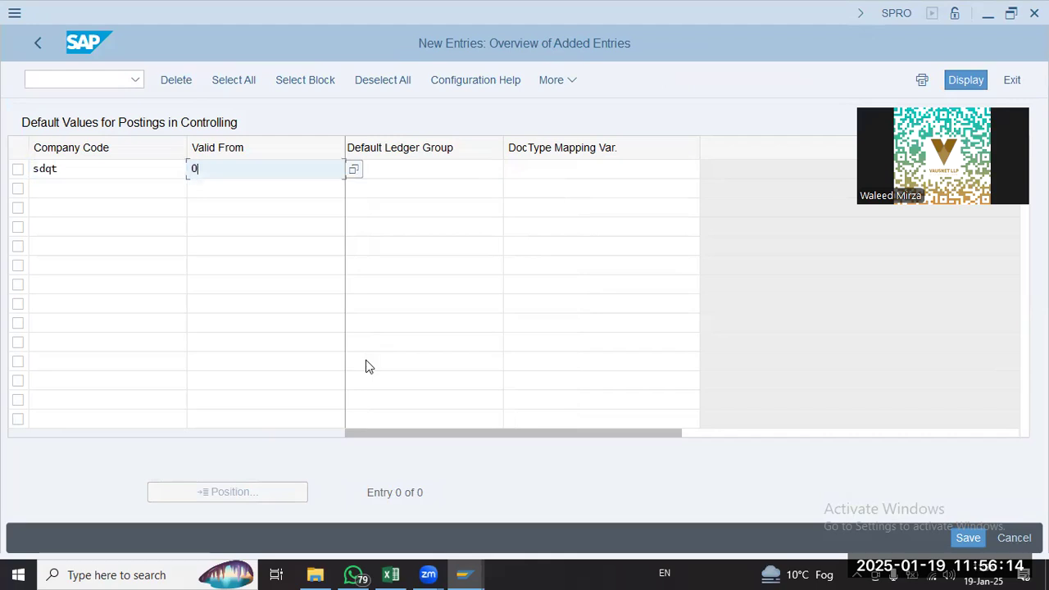
text(1)
key(Down)
key(Return)
key(Tab)
text(01)
key(Tab)
text(0)
key(Down)
key(Return)
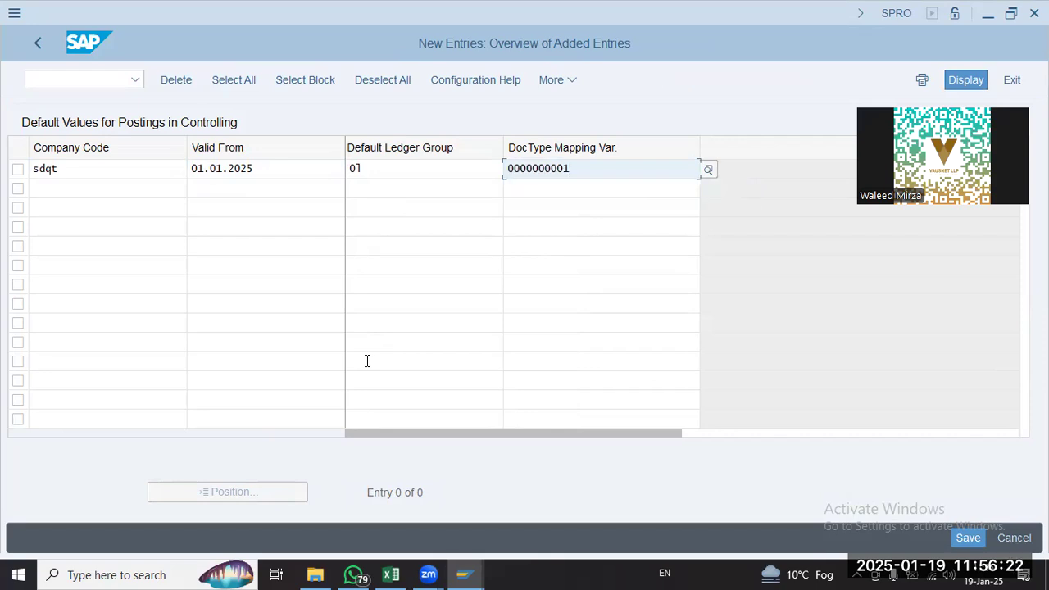
key(Return)
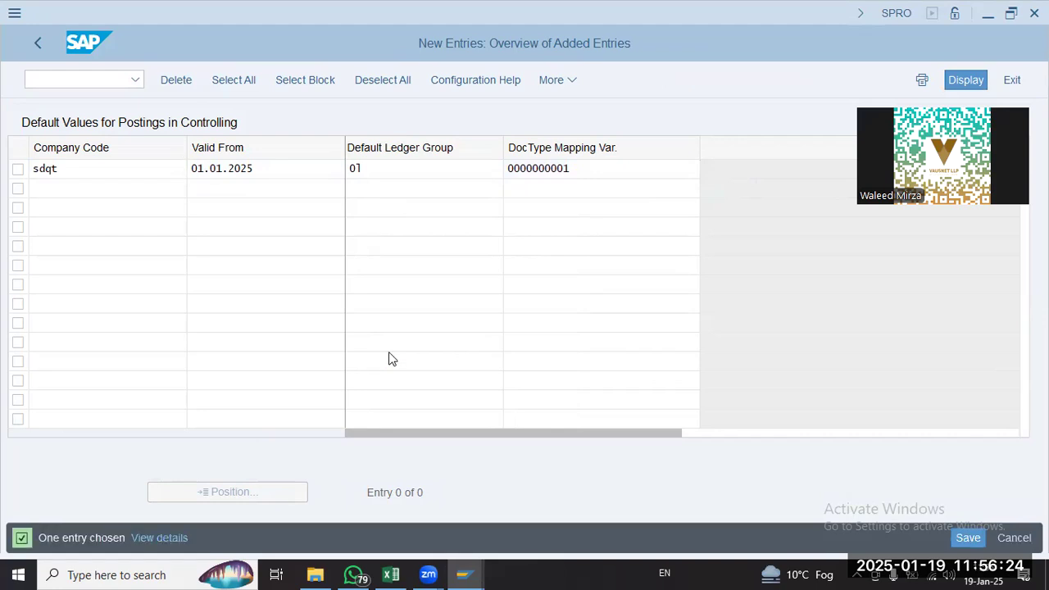
Save the new default values entry to the proposed customizing request and return to the IMG structure
click(963, 540)
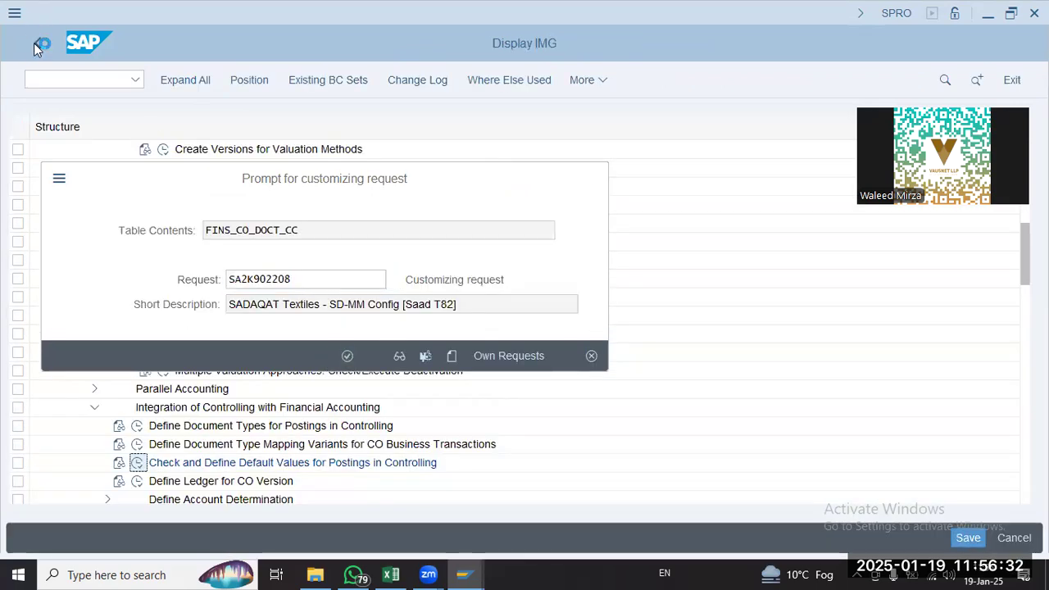
key(Return)
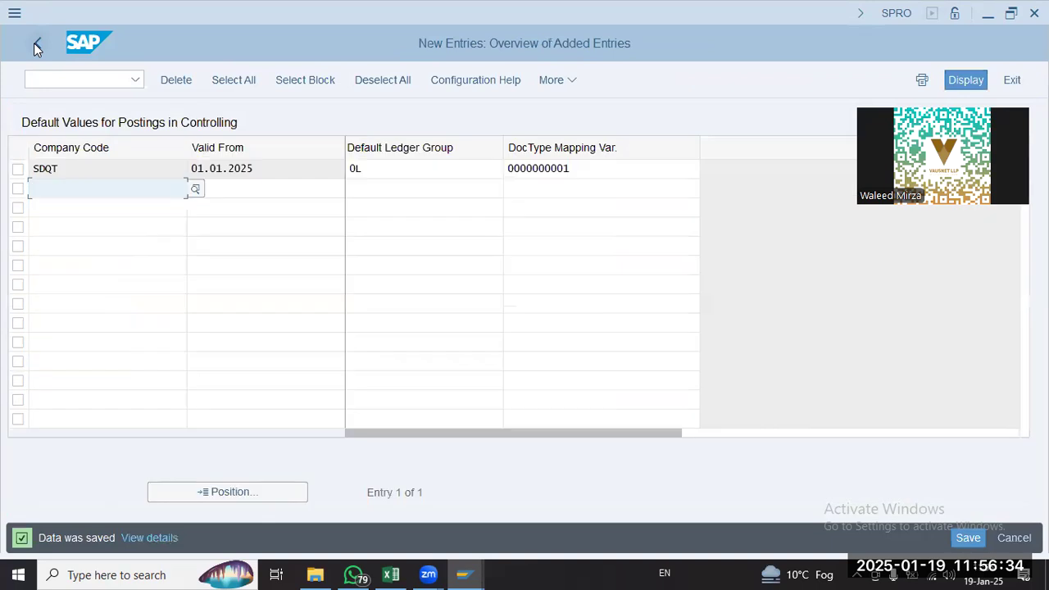
click(33, 42)
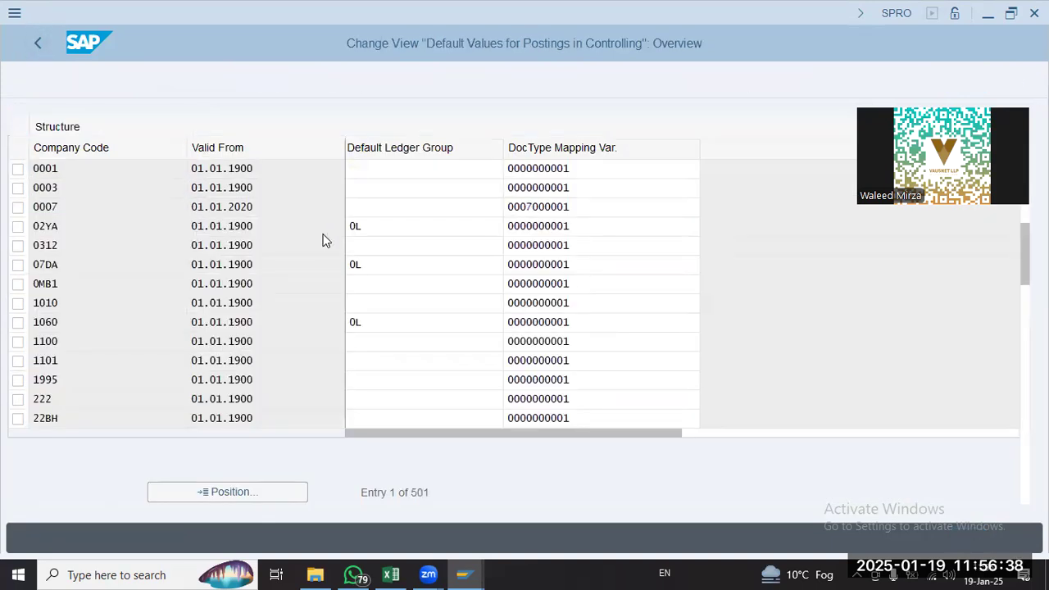
key(F3)
click(235, 488)
scroll(84, 435, down, 1)
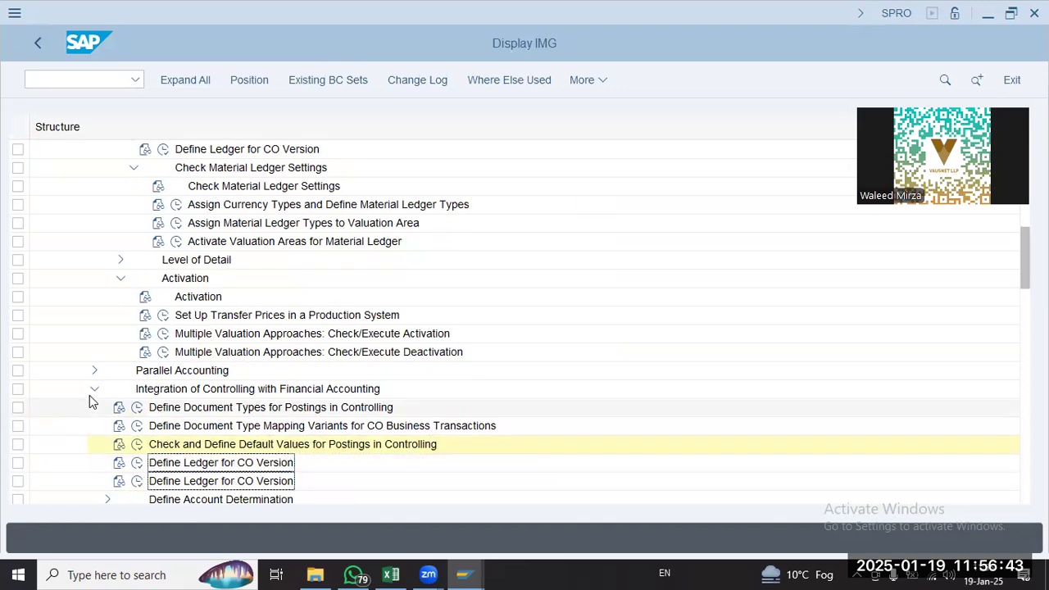
Collapse Integration of Controlling with Financial Accounting and review the Parallel Valuation Approaches activities in the IMG structure
scroll(90, 395, down, 1)
click(94, 371)
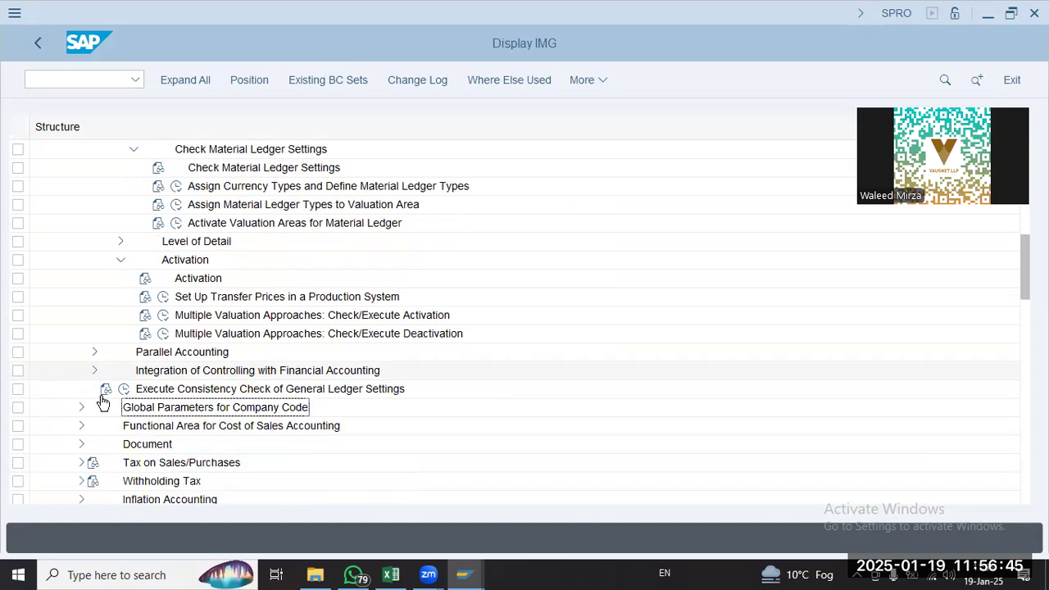
click(185, 426)
click(158, 465)
scroll(124, 355, up, 3)
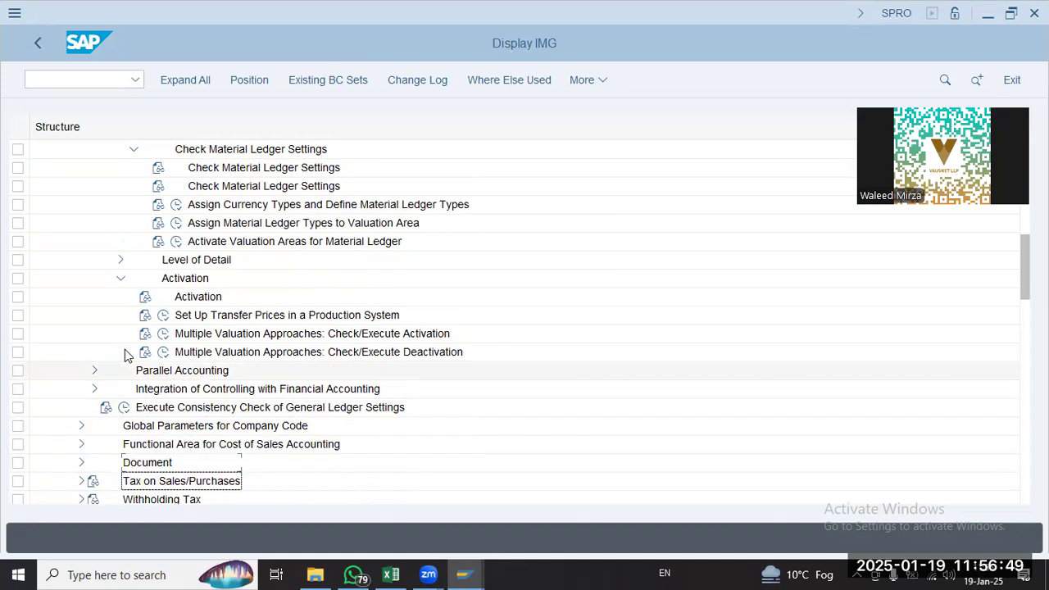
scroll(124, 349, up, 3)
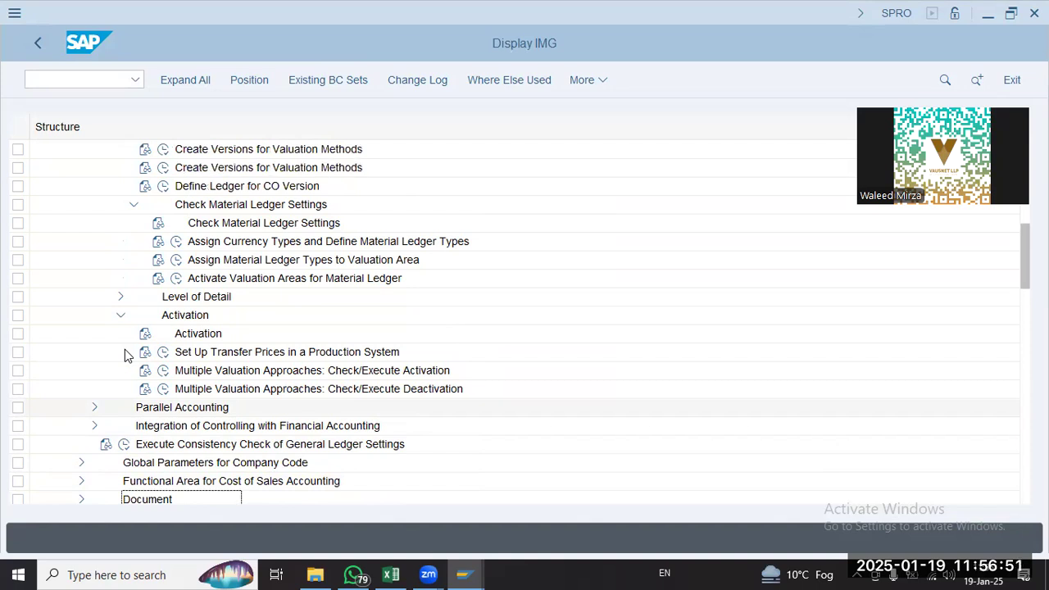
scroll(125, 349, up, 2)
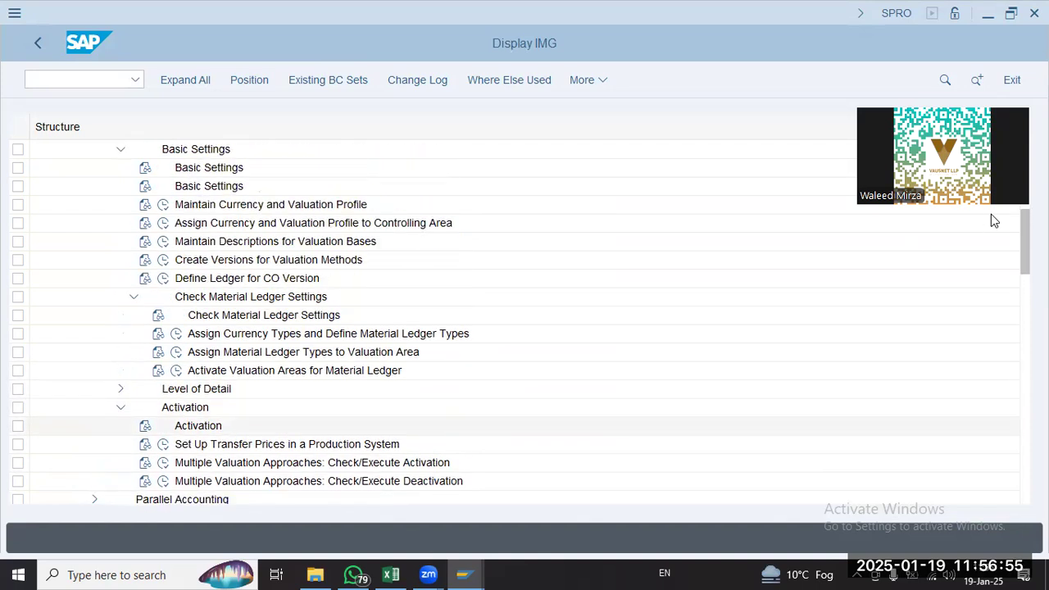
scroll(860, 243, up, 2)
scroll(860, 244, up, 1)
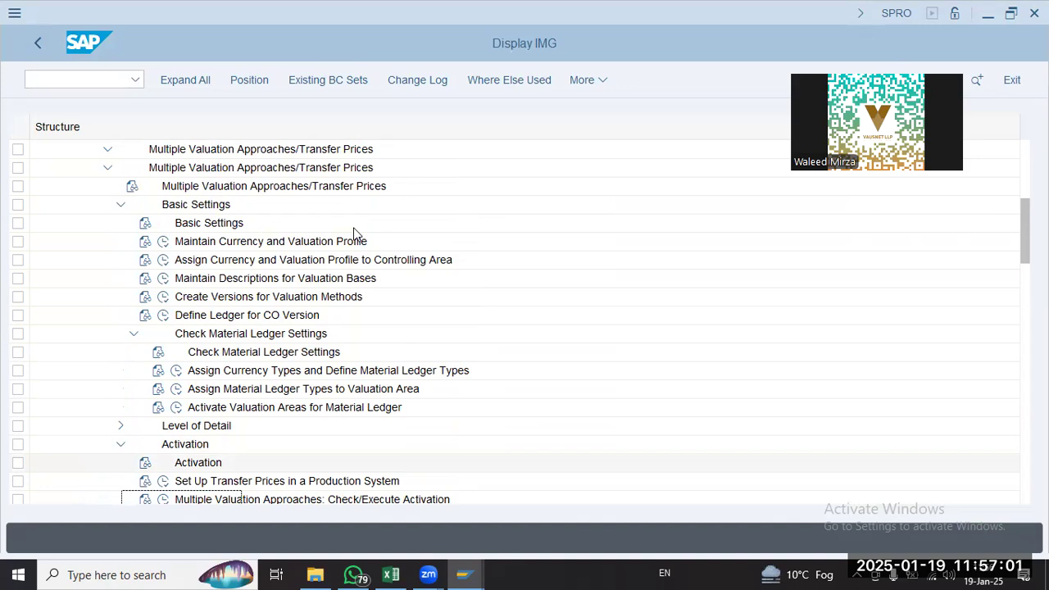
scroll(282, 301, up, 9)
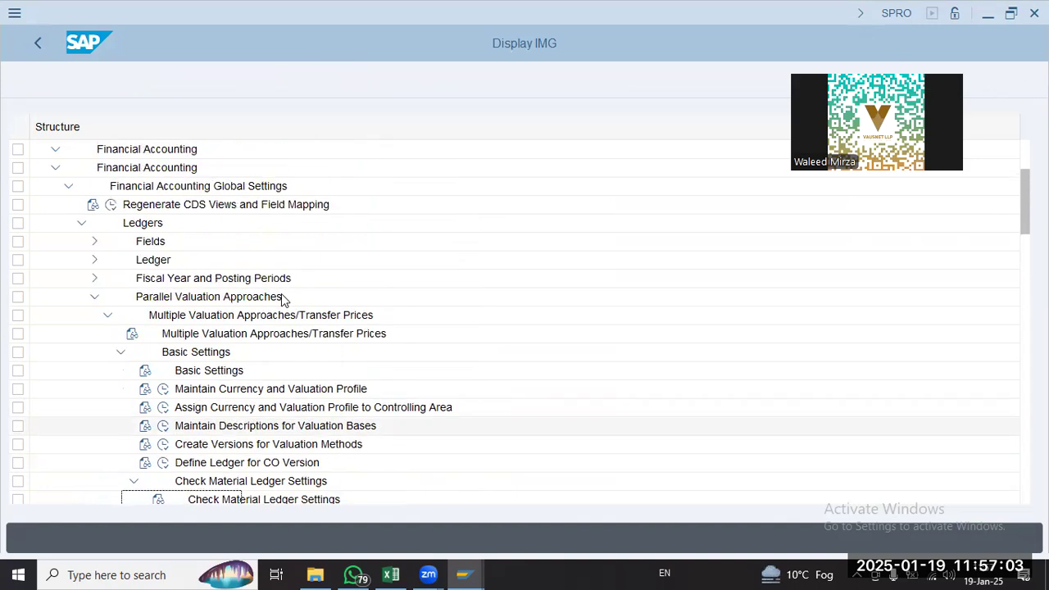
scroll(283, 301, up, 2)
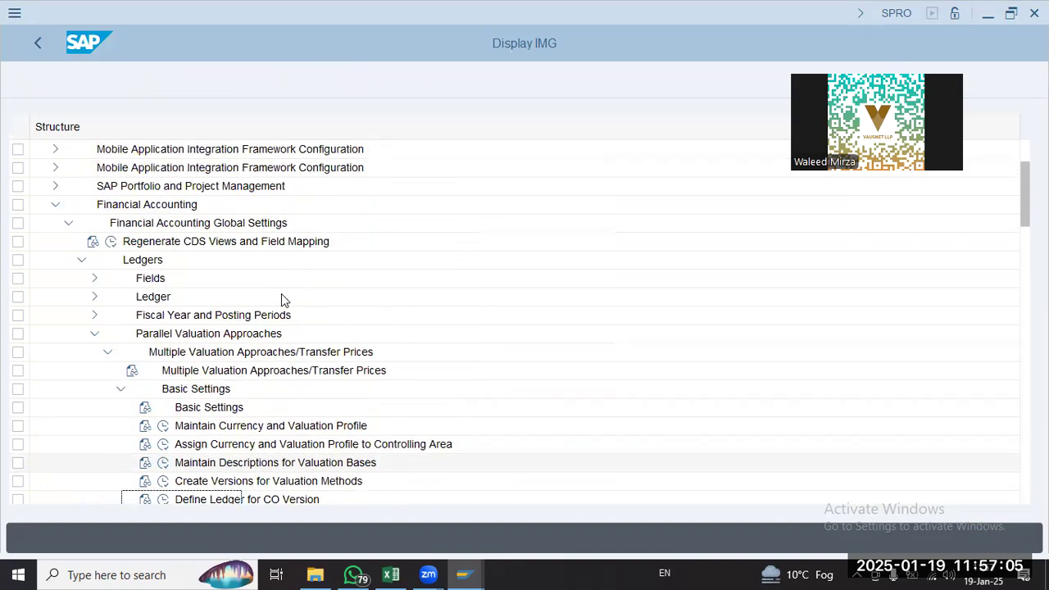
scroll(77, 300, up, 5)
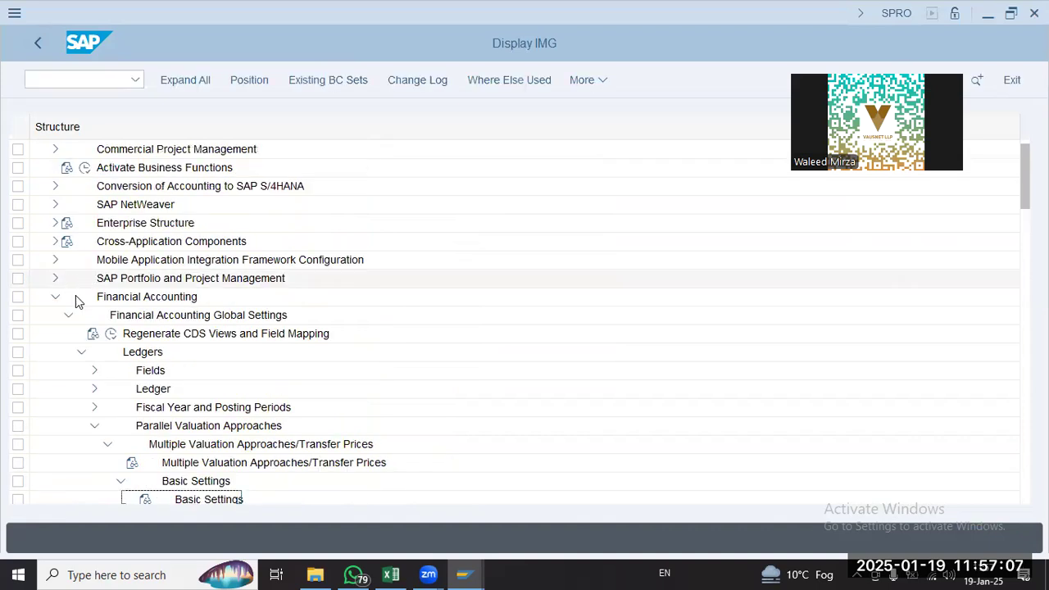
Collapse the Financial Accounting node and leave the IMG with /n to return to SAP Easy Access
click(56, 298)
click(68, 78)
text(/n)
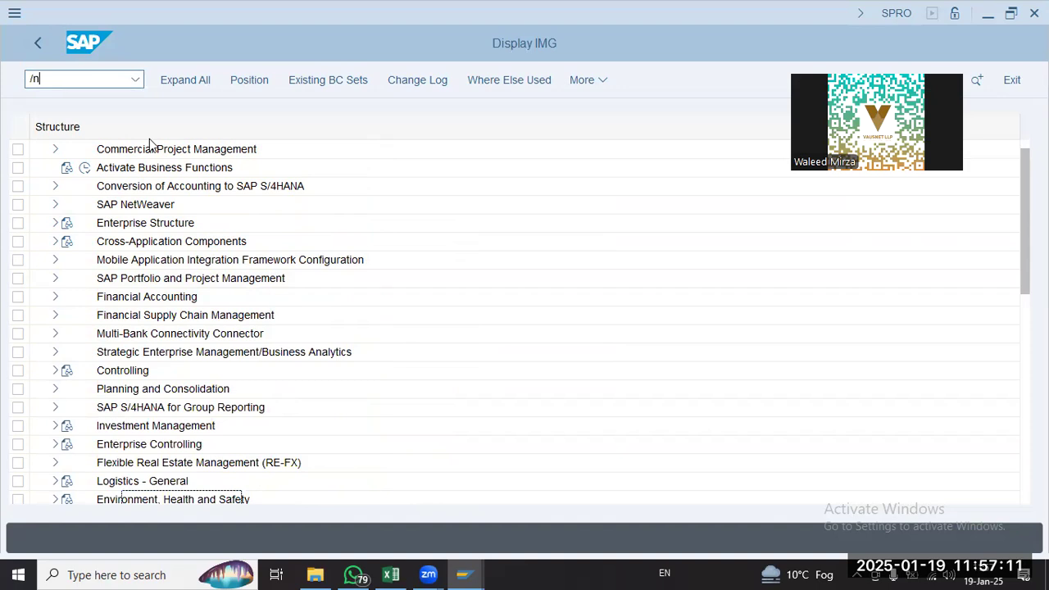
key(Return)
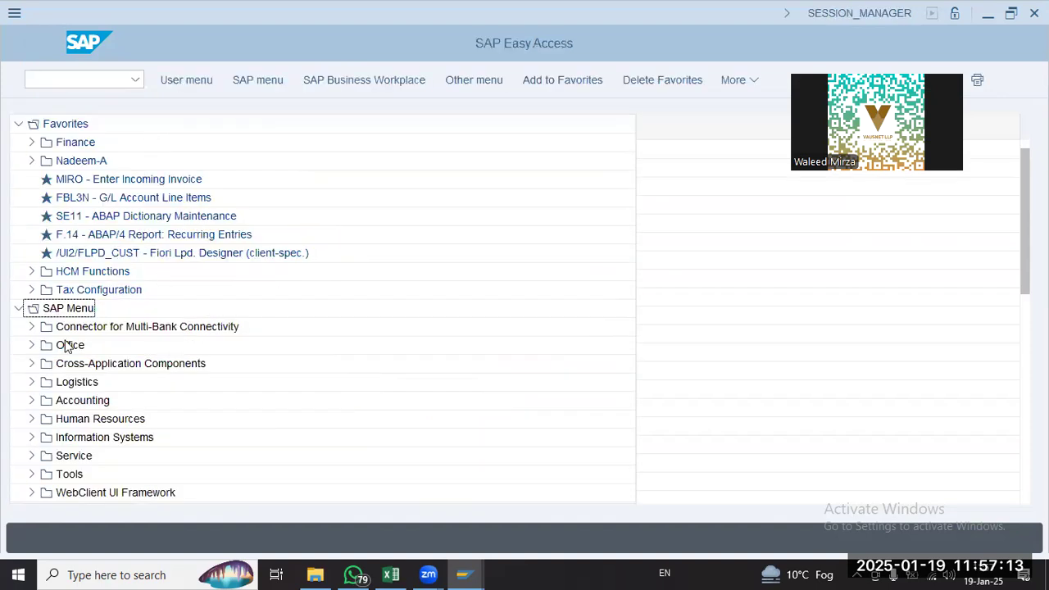
Open the Create Material transaction (MM01) from the material master folder of Materials Management under Logistics
click(30, 383)
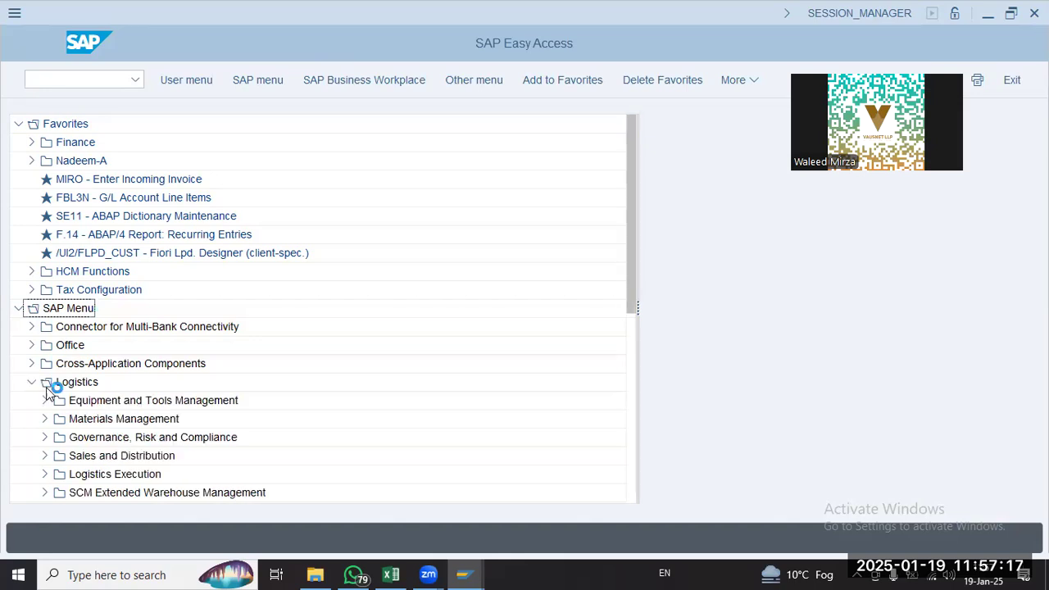
click(44, 420)
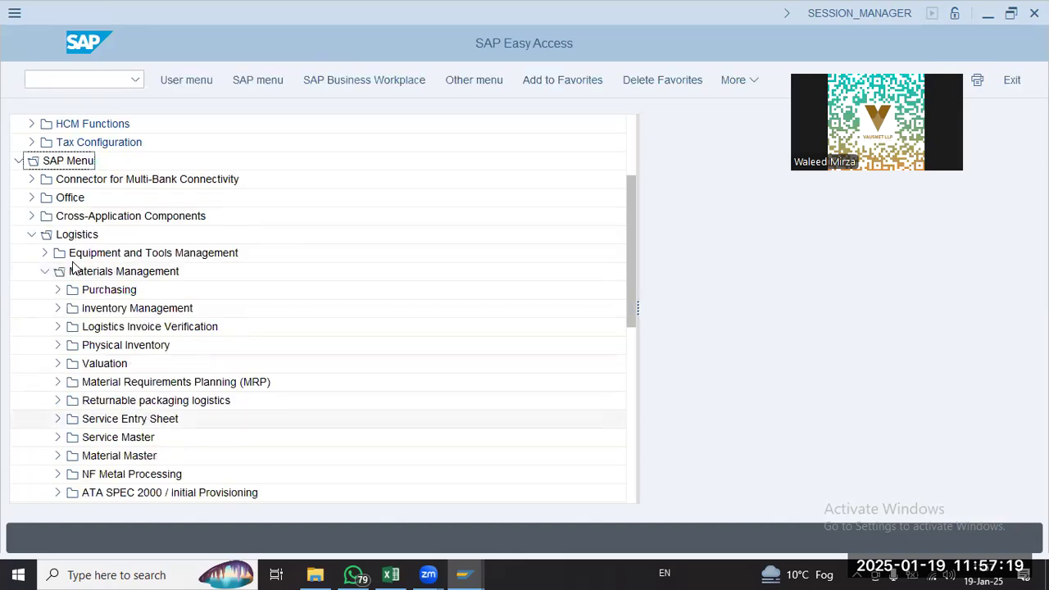
click(58, 292)
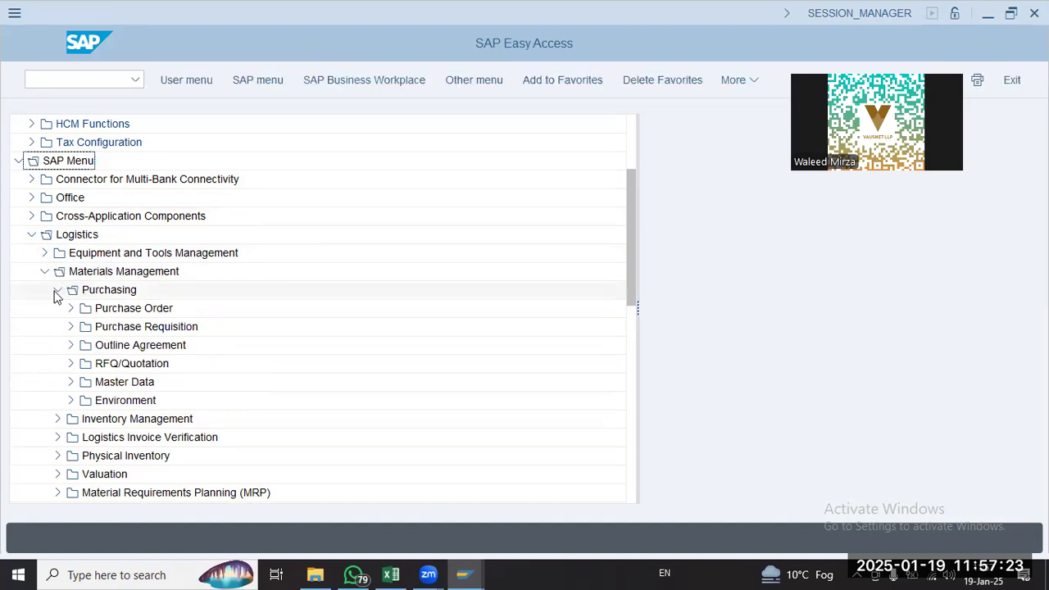
click(57, 291)
click(57, 456)
click(71, 474)
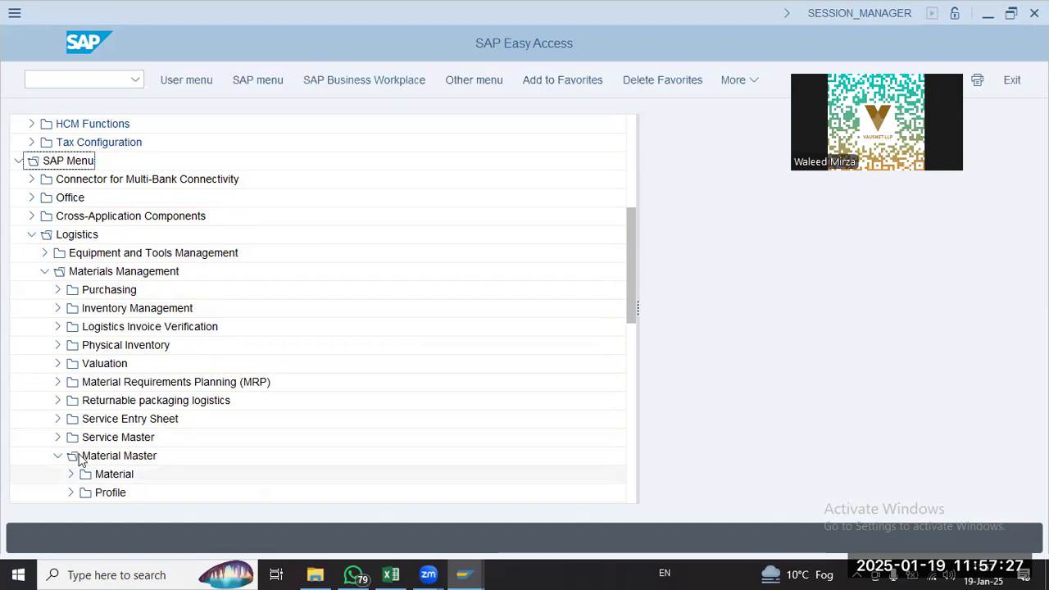
click(82, 363)
double_click(131, 382)
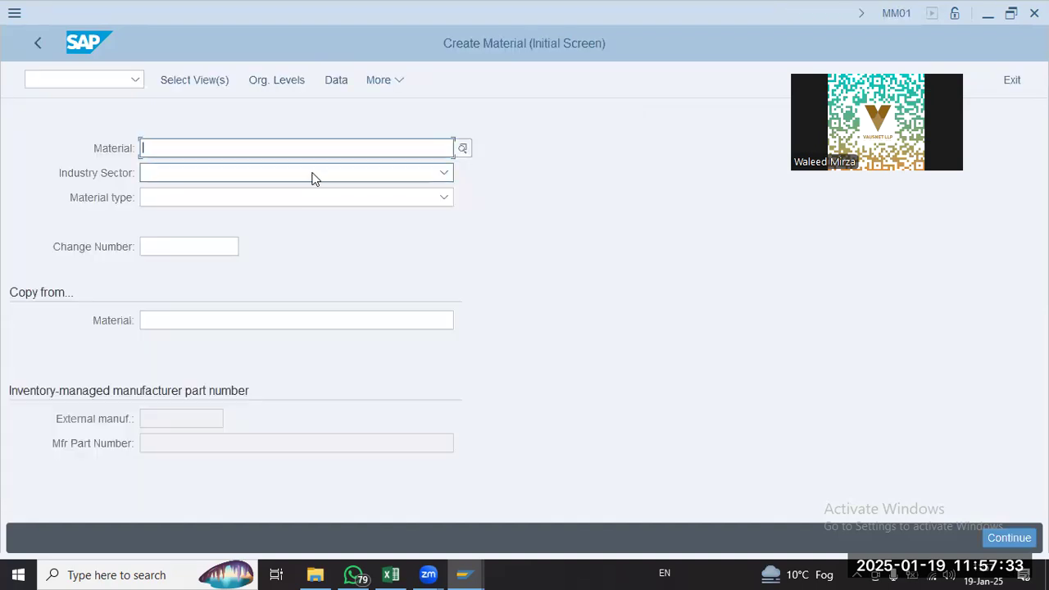
Enter 200-200 as the new material and set its industry sector to Mechanical engineering
text(200-200)
key(Tab)
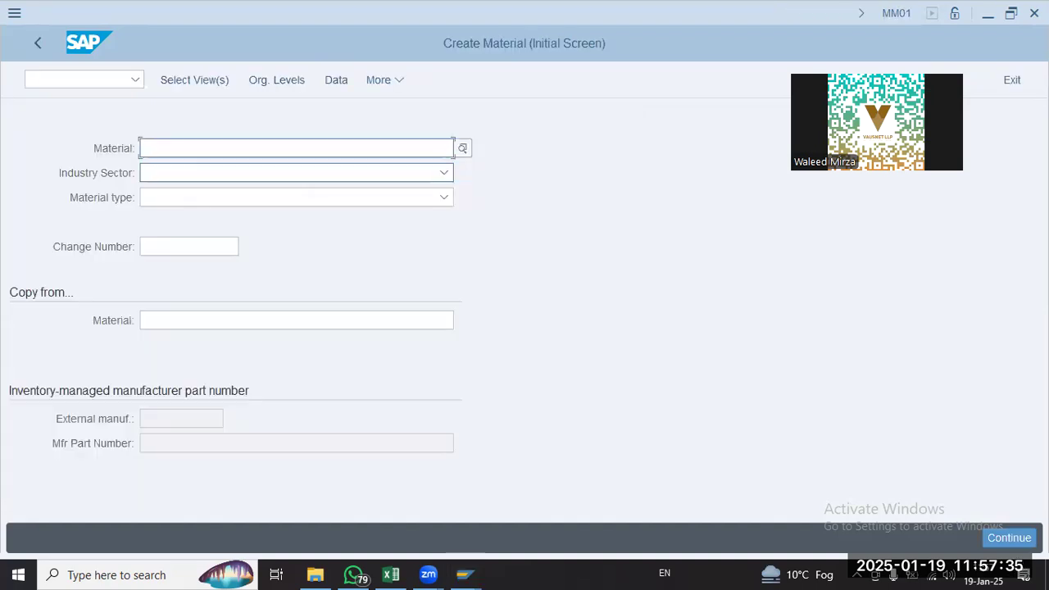
click(208, 147)
double_click(211, 146)
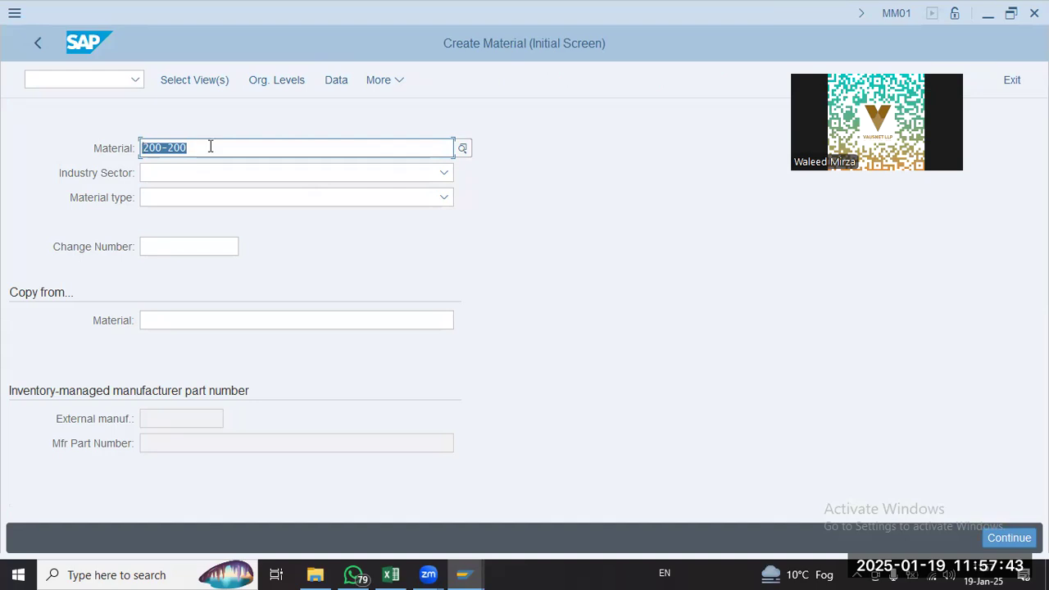
click(191, 175)
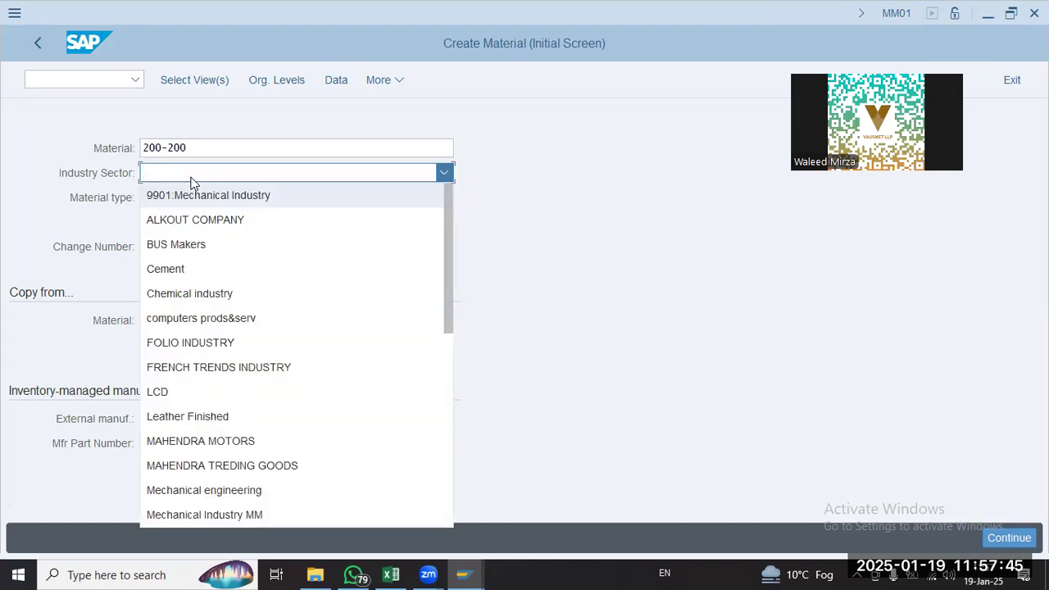
click(228, 490)
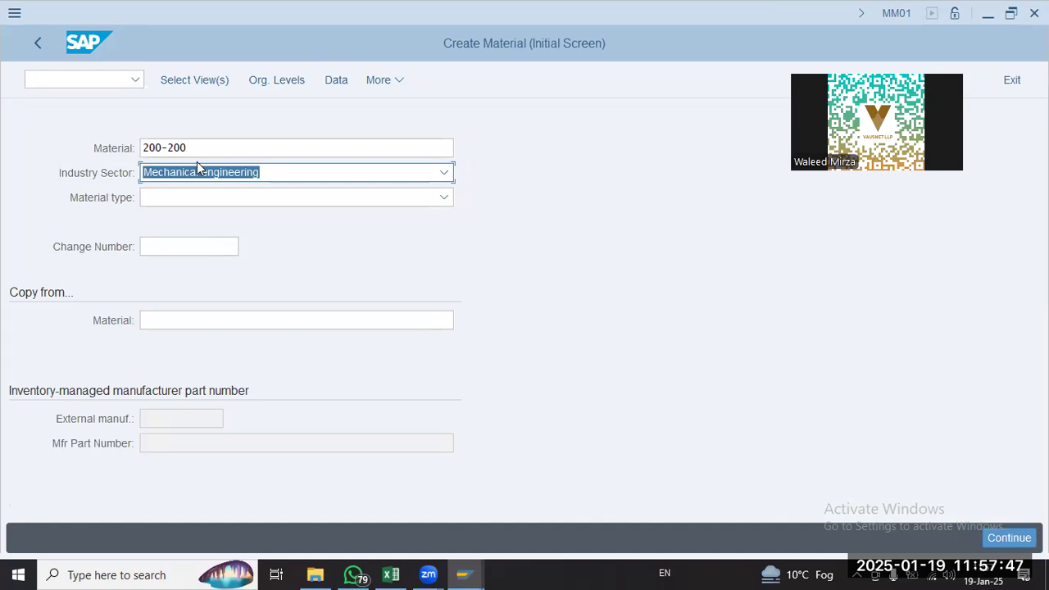
Set the material type of material 200-200 to Raw materials (ROH-RAW)
click(202, 205)
scroll(223, 414, down, 5)
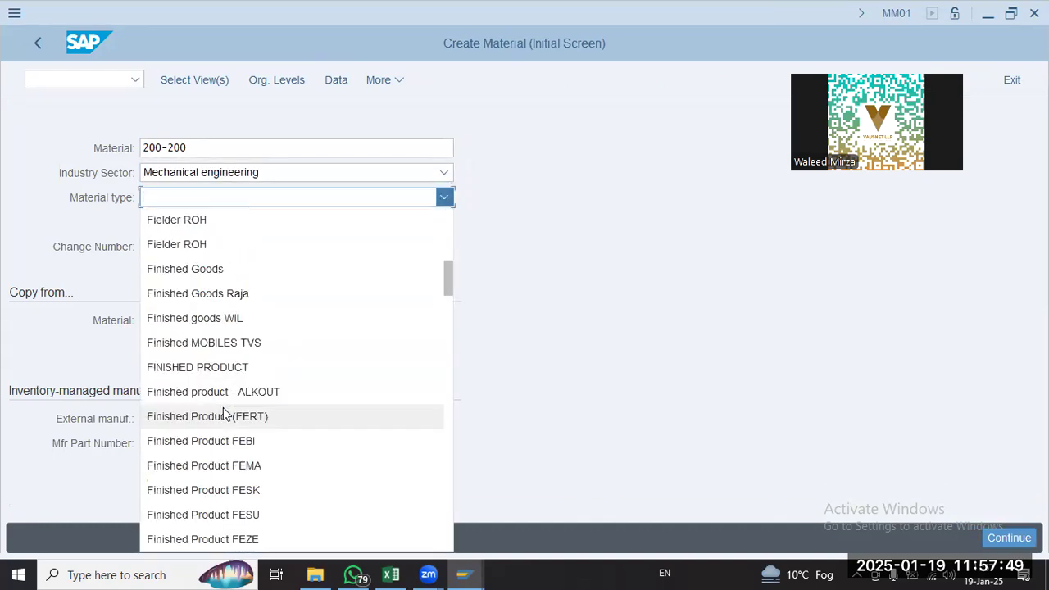
scroll(223, 414, down, 10)
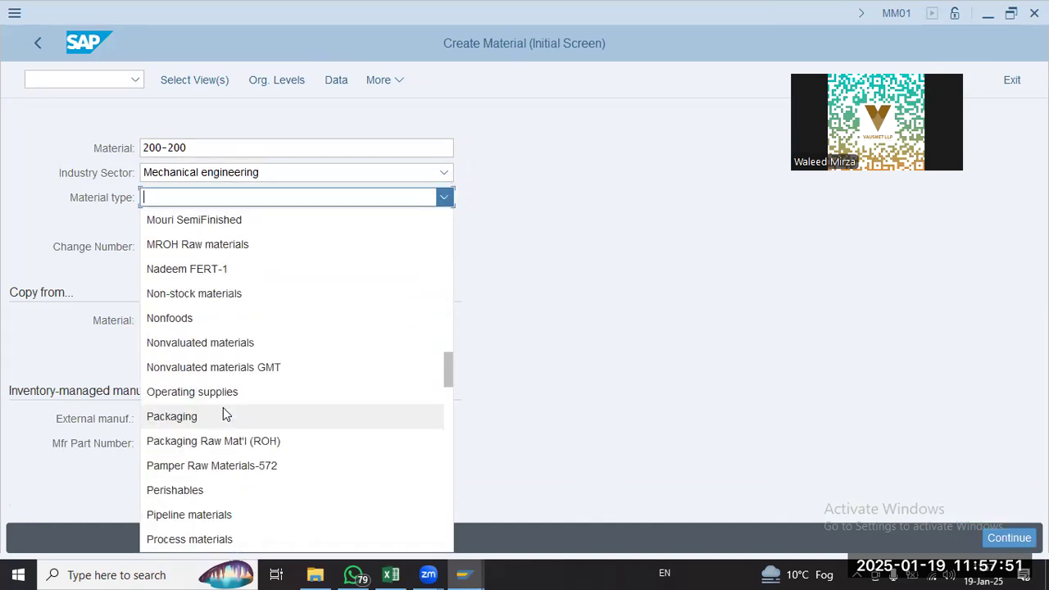
scroll(225, 413, down, 3)
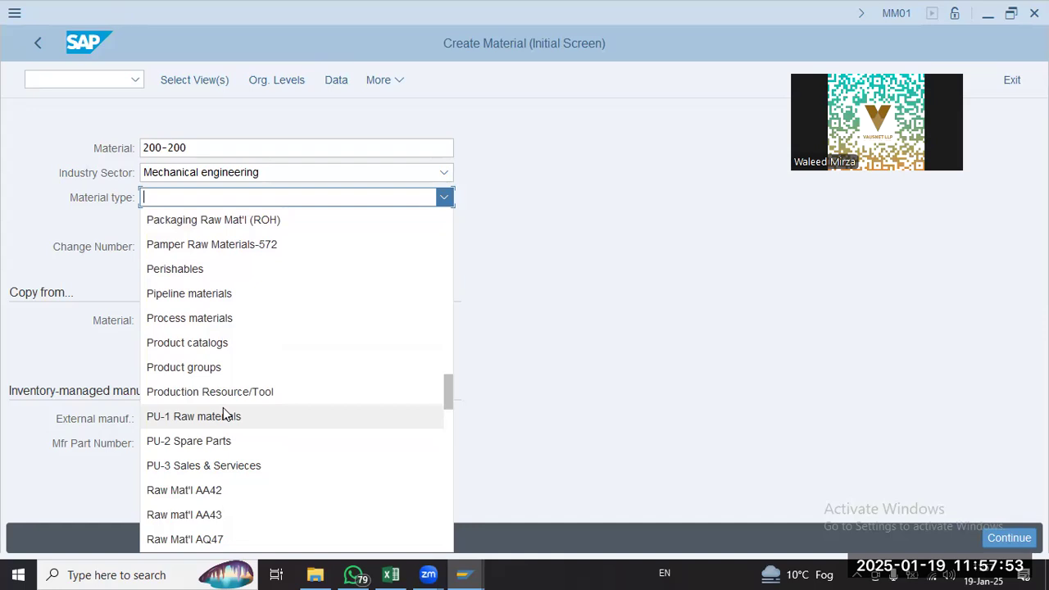
scroll(225, 413, down, 2)
scroll(242, 430, down, 3)
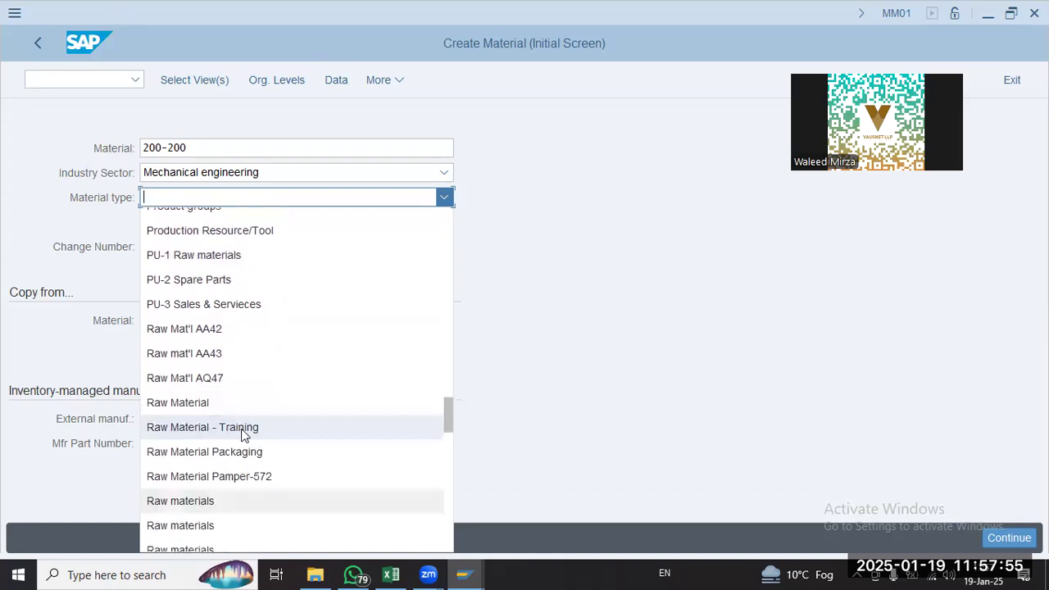
click(264, 491)
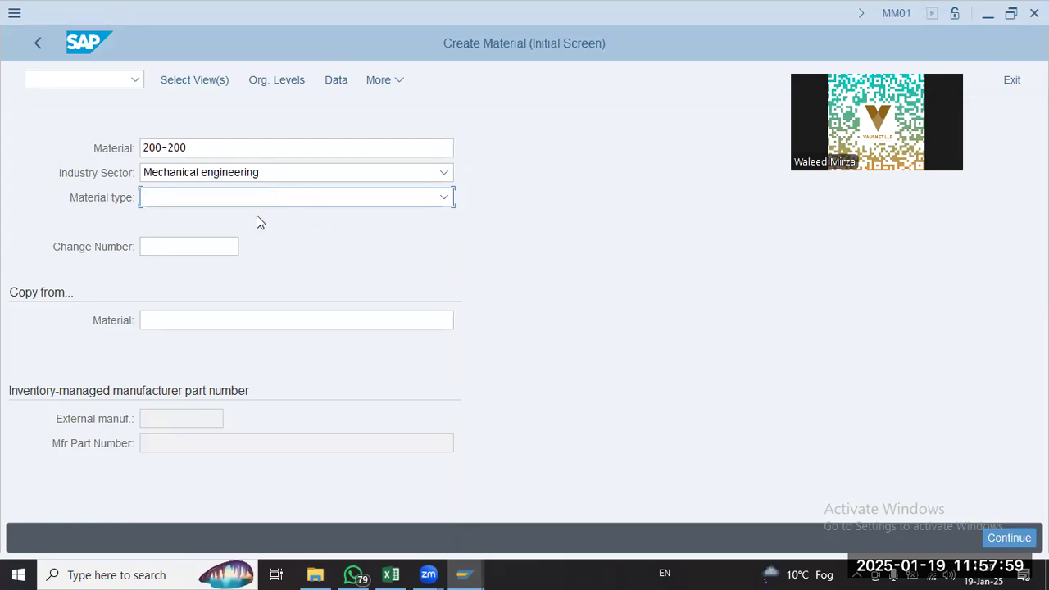
Open the view selection for the material and deselect Sales Org. Data 1 and 2 and MRP 1 to MRP 4
click(206, 80)
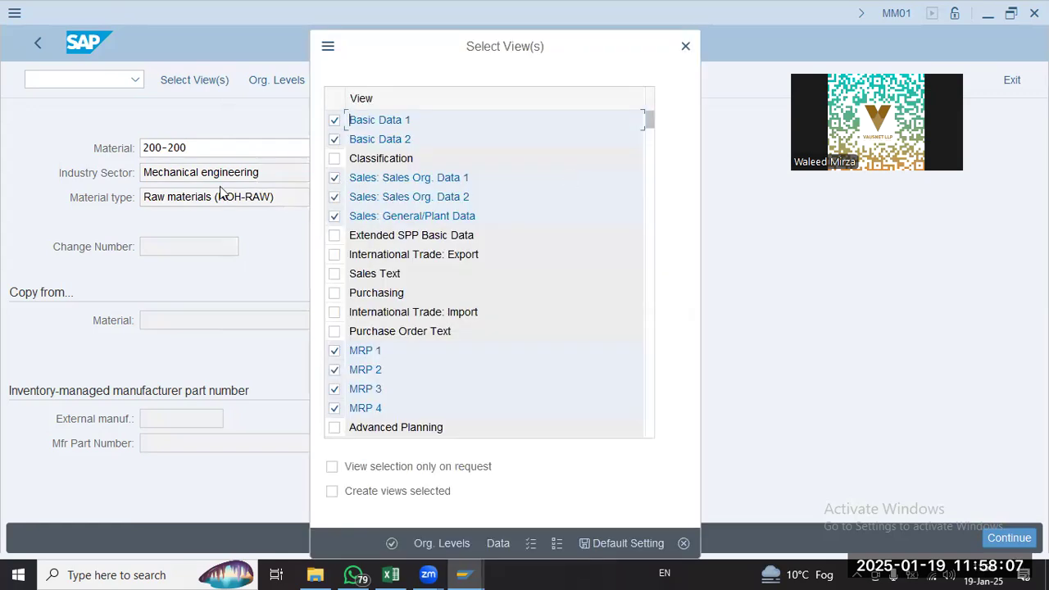
click(335, 178)
click(335, 197)
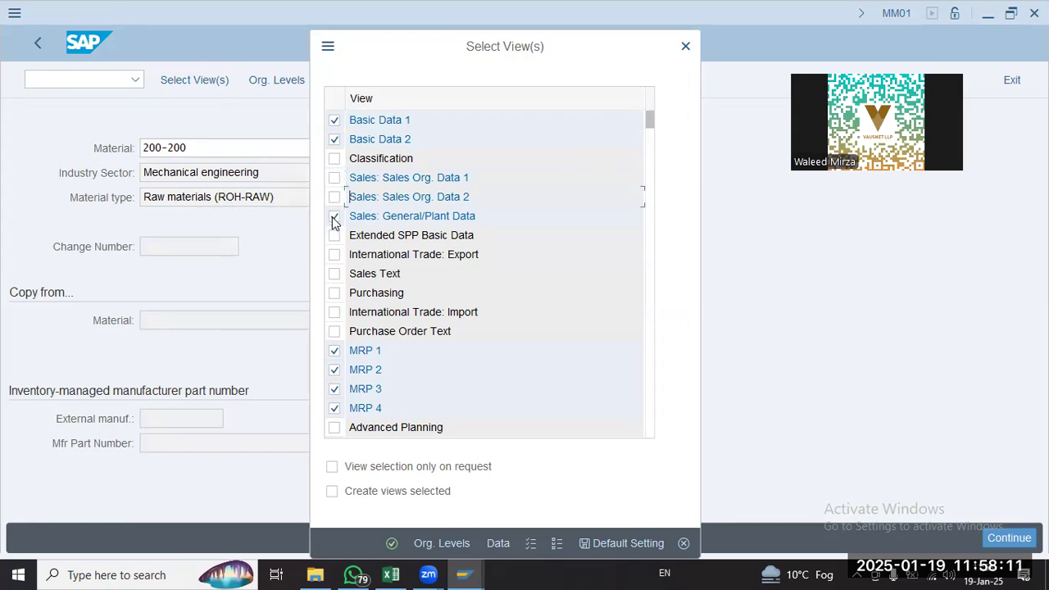
click(334, 350)
click(334, 369)
click(335, 388)
click(335, 409)
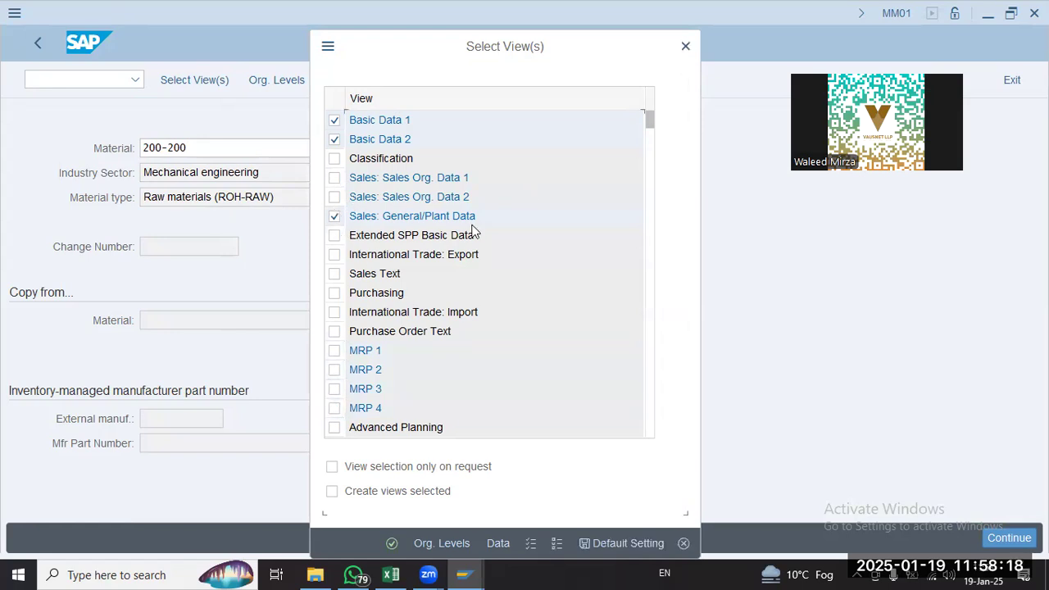
Add the Purchasing view, deselect Work Scheduling, and check the remaining selected views through to Costing 2
scroll(473, 231, down, 1)
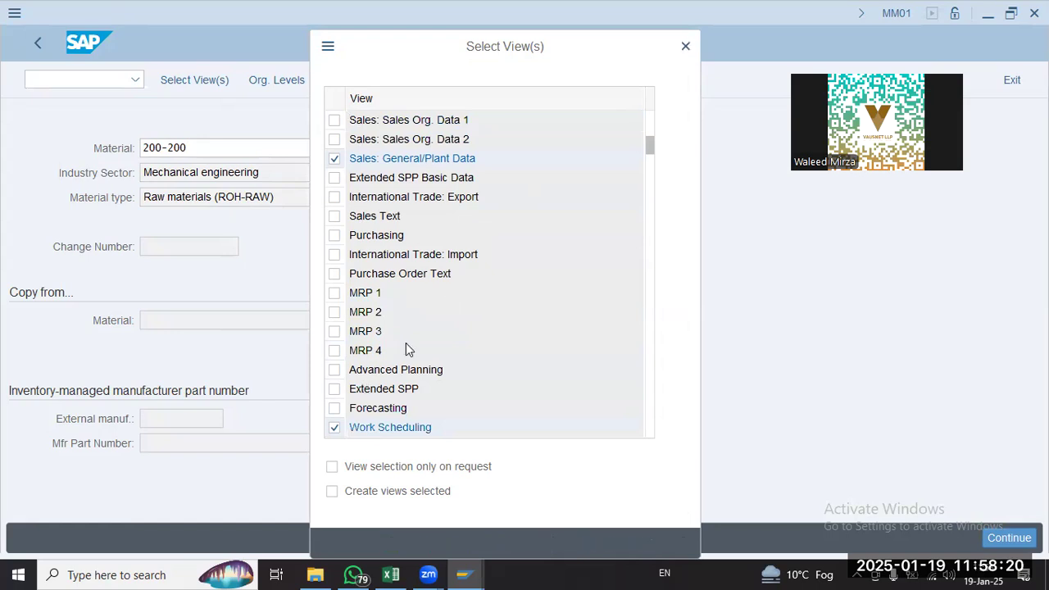
scroll(406, 344, down, 1)
click(335, 178)
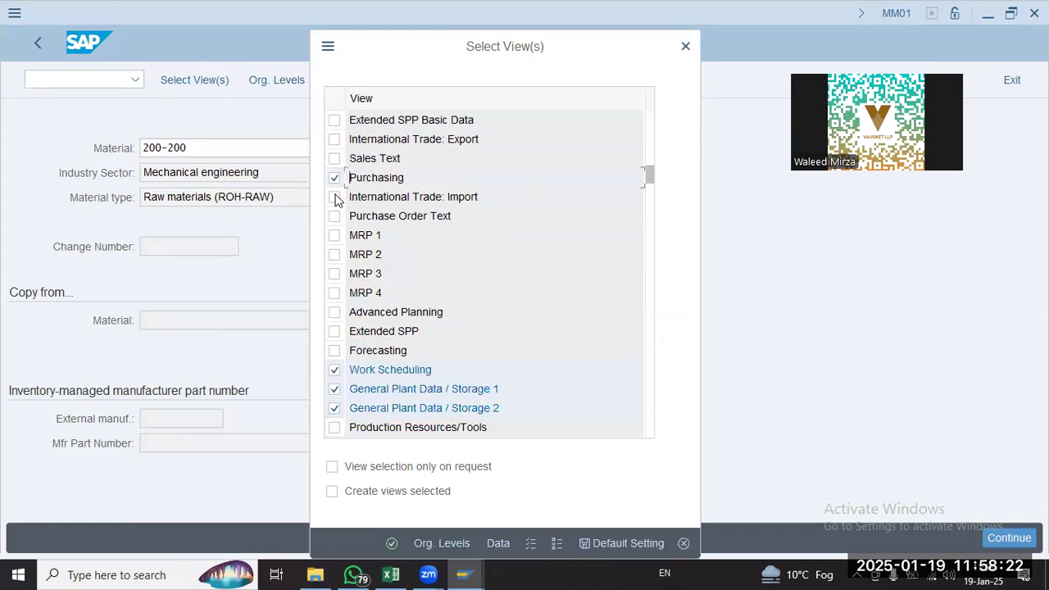
click(335, 370)
scroll(426, 305, down, 1)
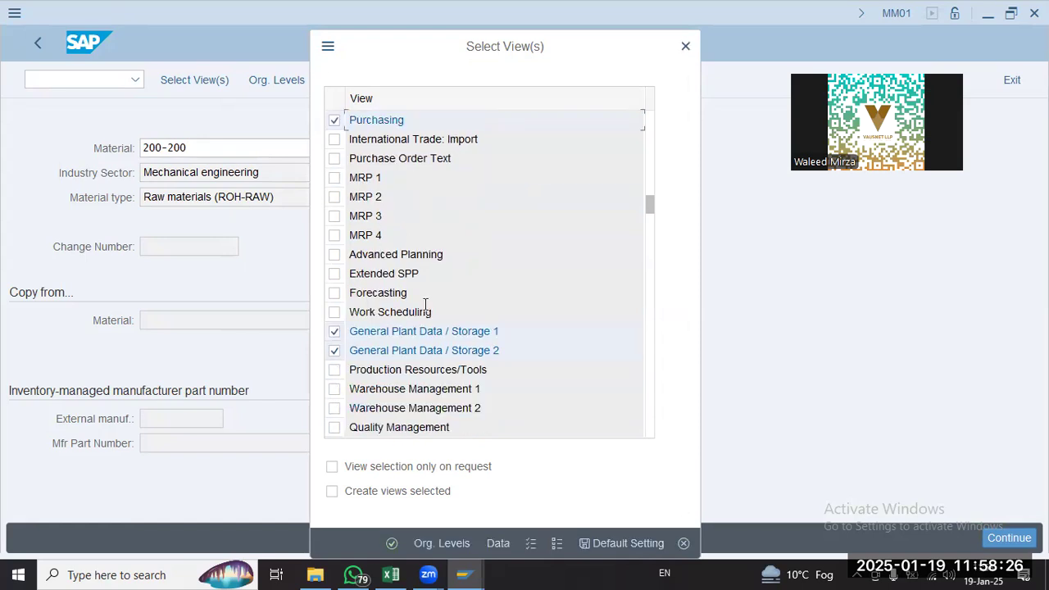
scroll(426, 305, down, 1)
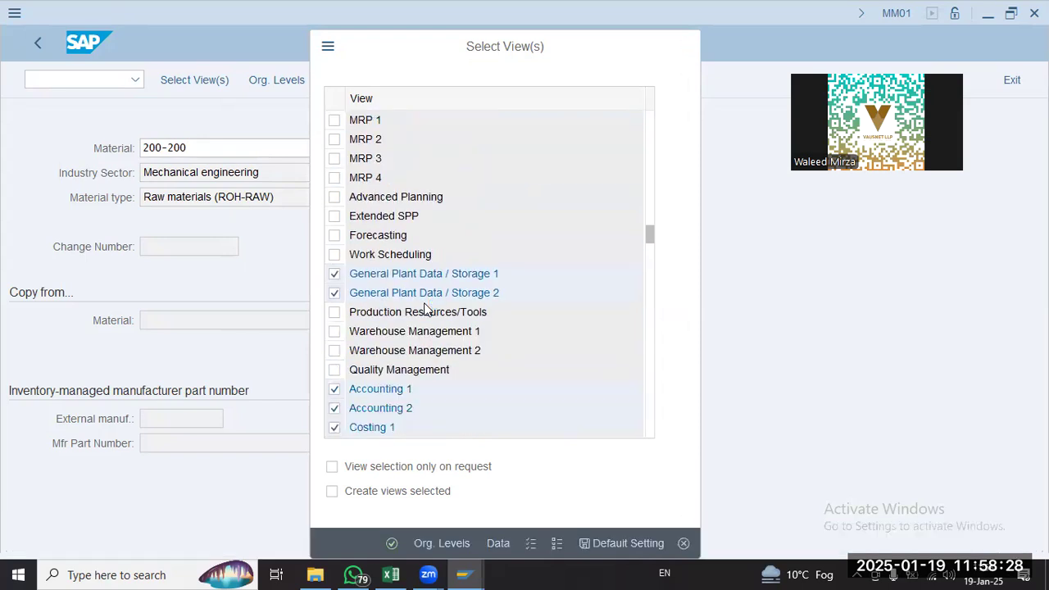
scroll(425, 307, down, 1)
scroll(425, 309, down, 1)
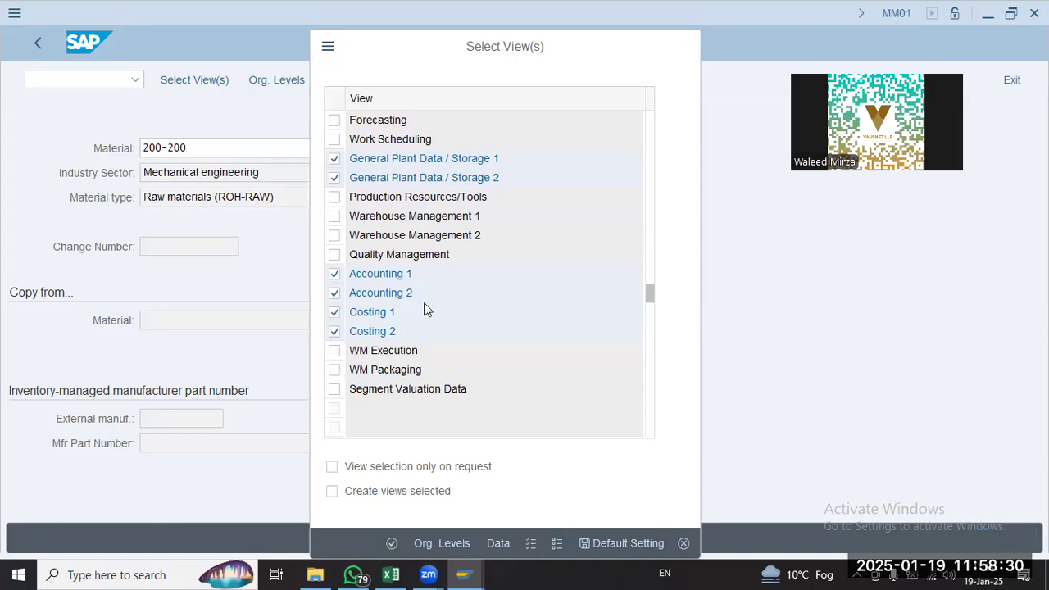
scroll(425, 307, down, 1)
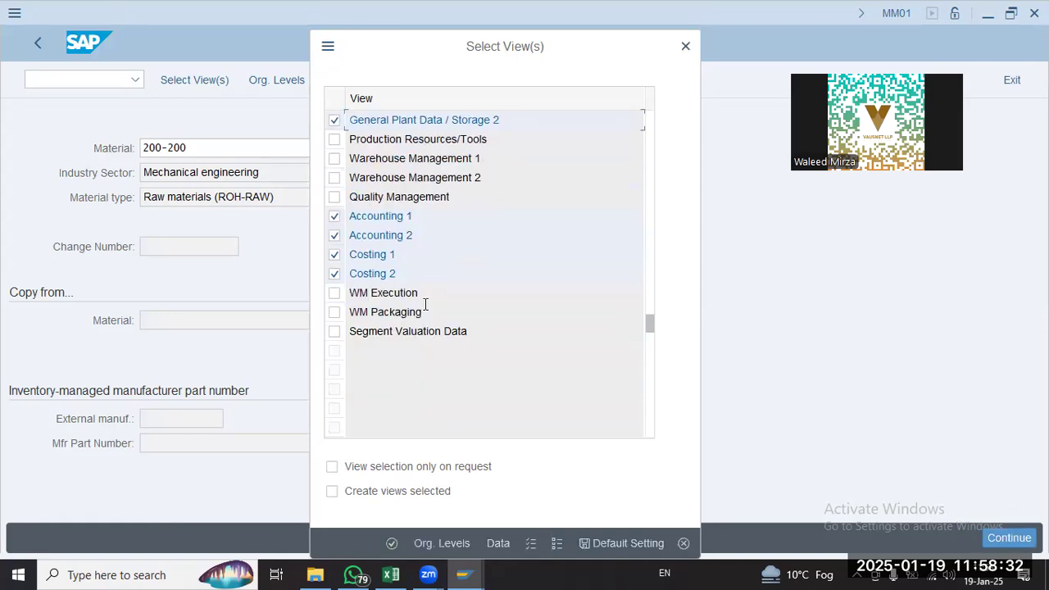
Try to set the material's organizational levels to plant SDQT and storage location SHJ
click(441, 542)
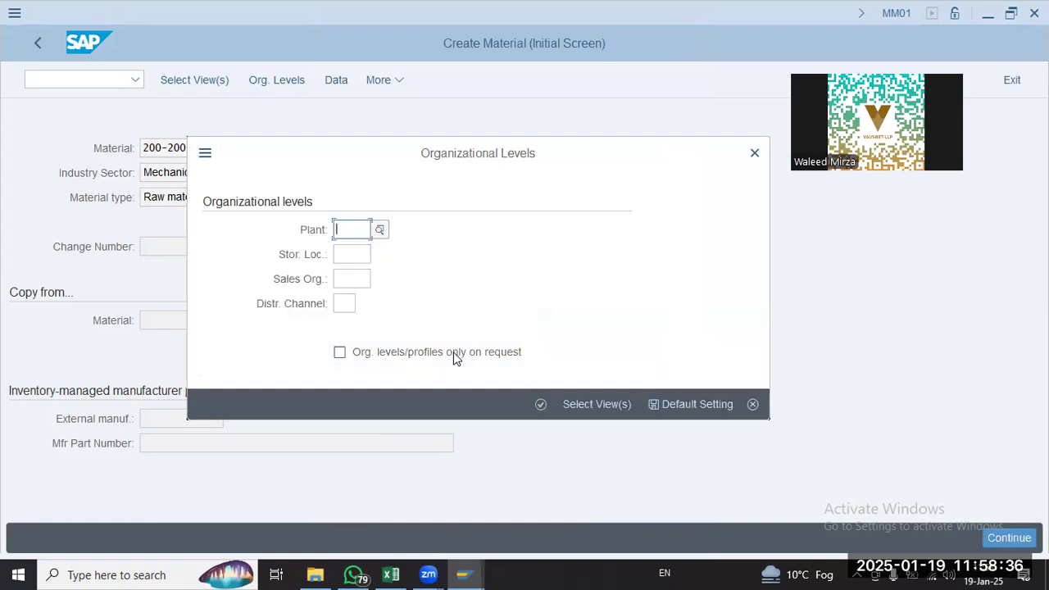
text(sdqt)
key(Tab)
text(shj)
key(Tab)
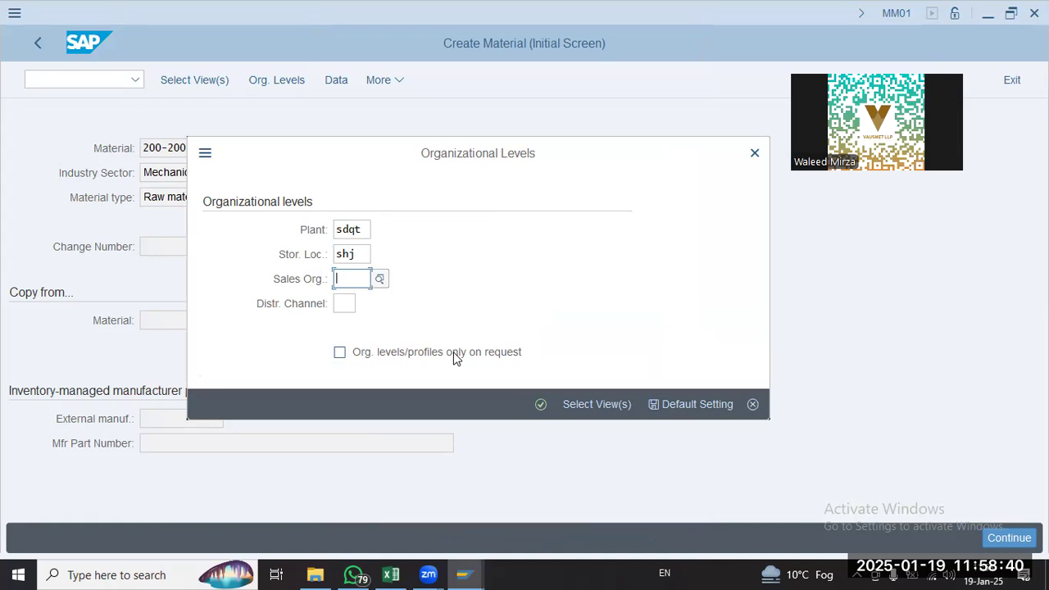
key(Return)
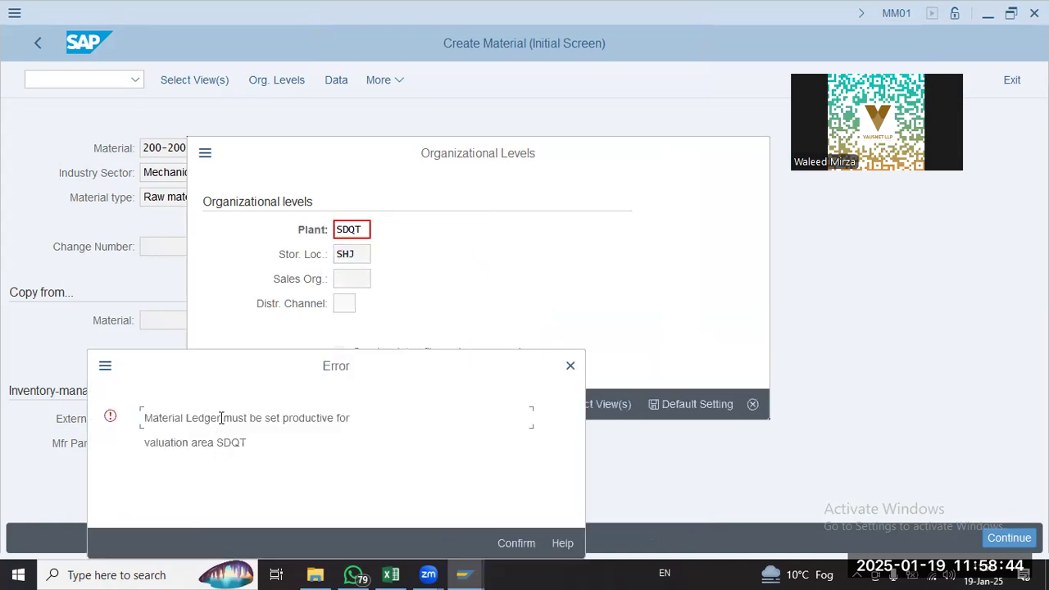
Read the detailed help for the material ledger error to find the required transactions, then close the help, error and organizational level dialogs
drag(350, 418, 157, 420)
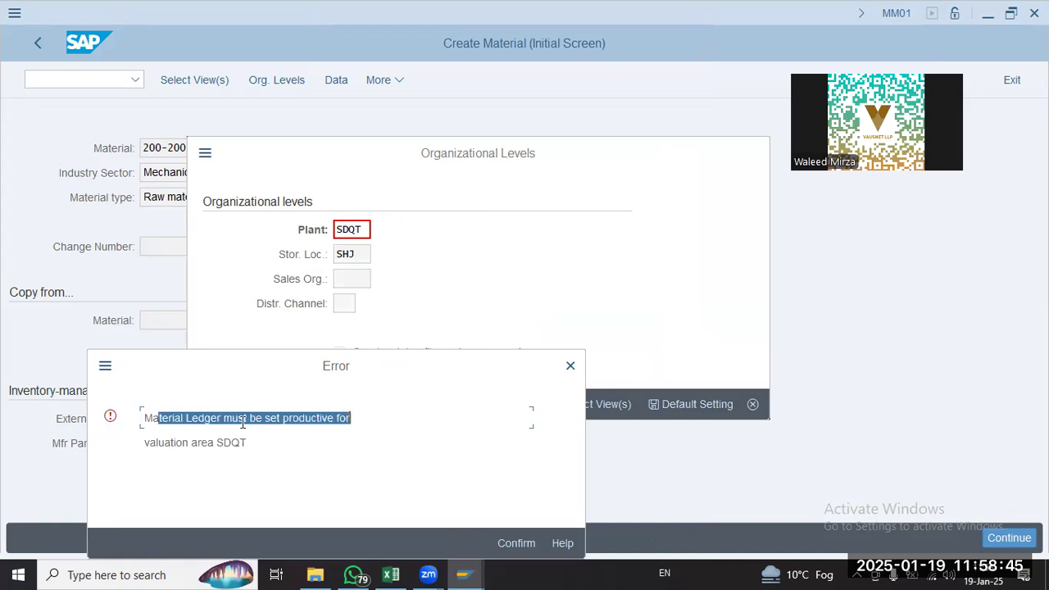
click(202, 440)
click(563, 547)
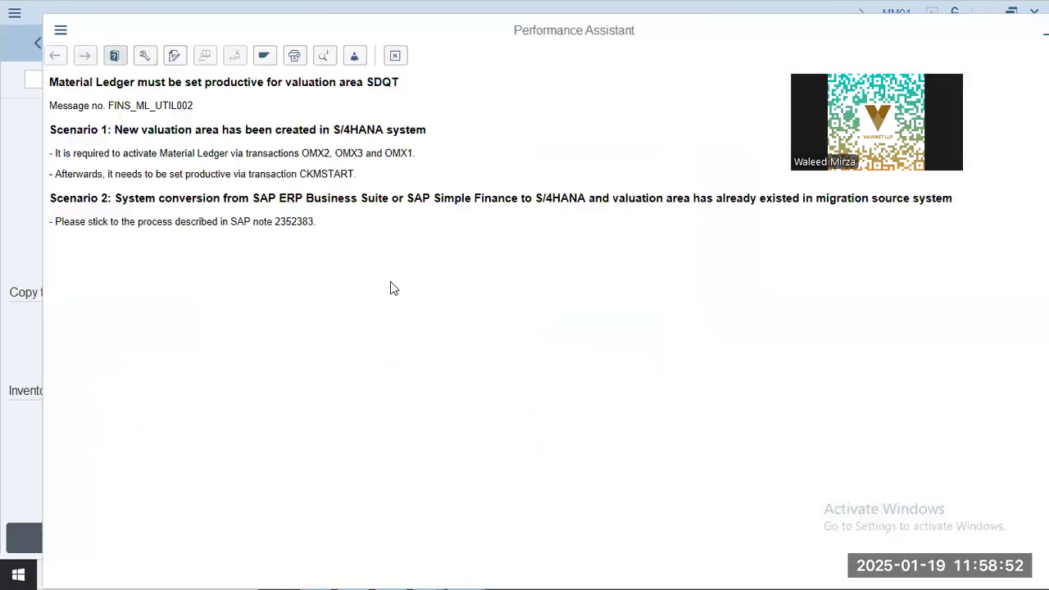
drag(116, 159, 379, 152)
click(359, 160)
double_click(320, 156)
click(348, 154)
drag(106, 177, 358, 177)
click(332, 194)
click(395, 55)
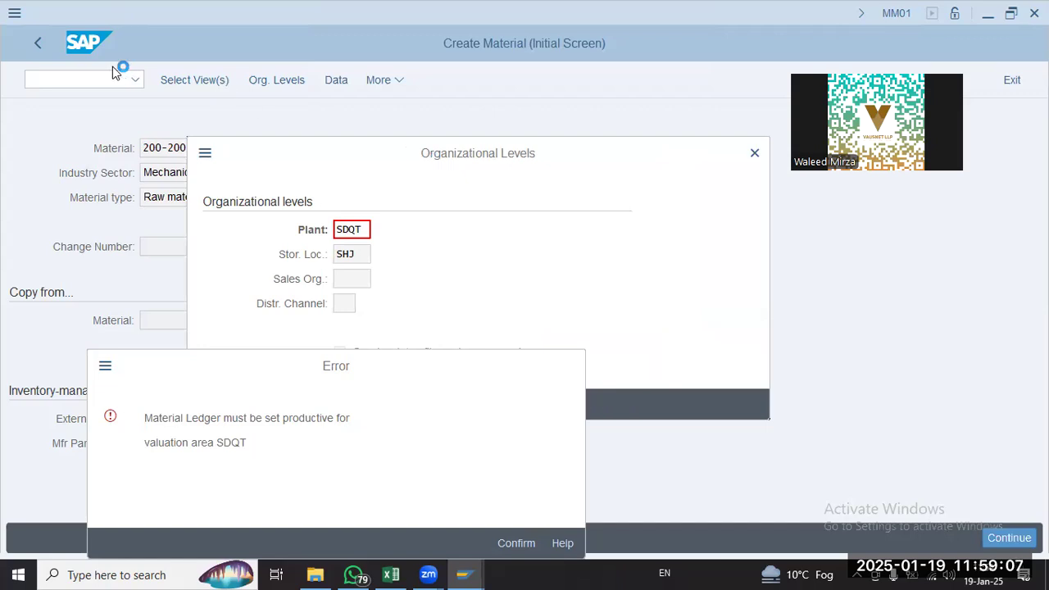
key(Return)
click(754, 154)
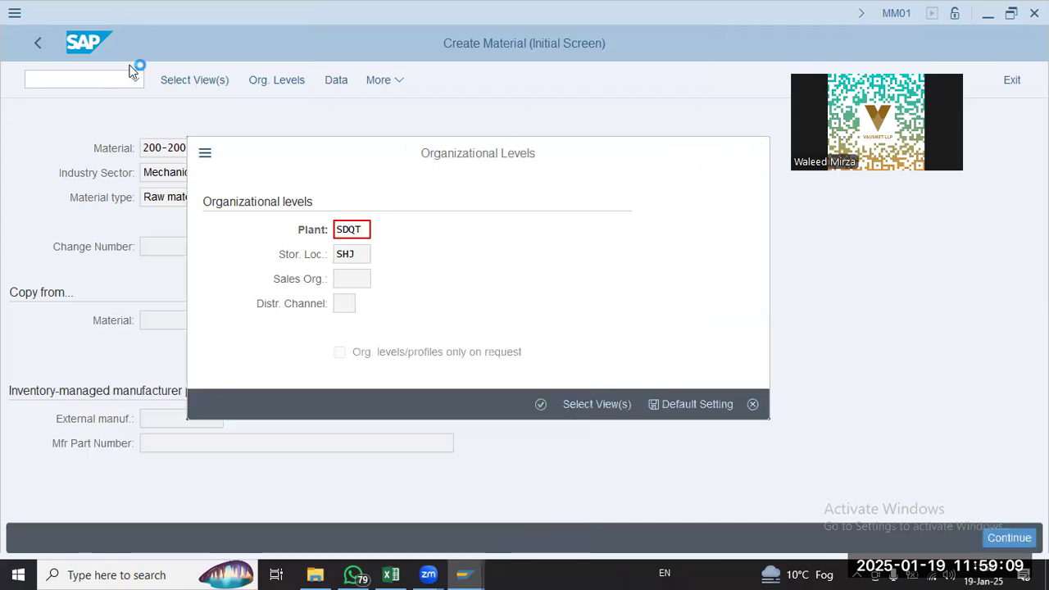
Open transaction OMX2 and jump to material ledger type SDQT to check its definition
click(92, 80)
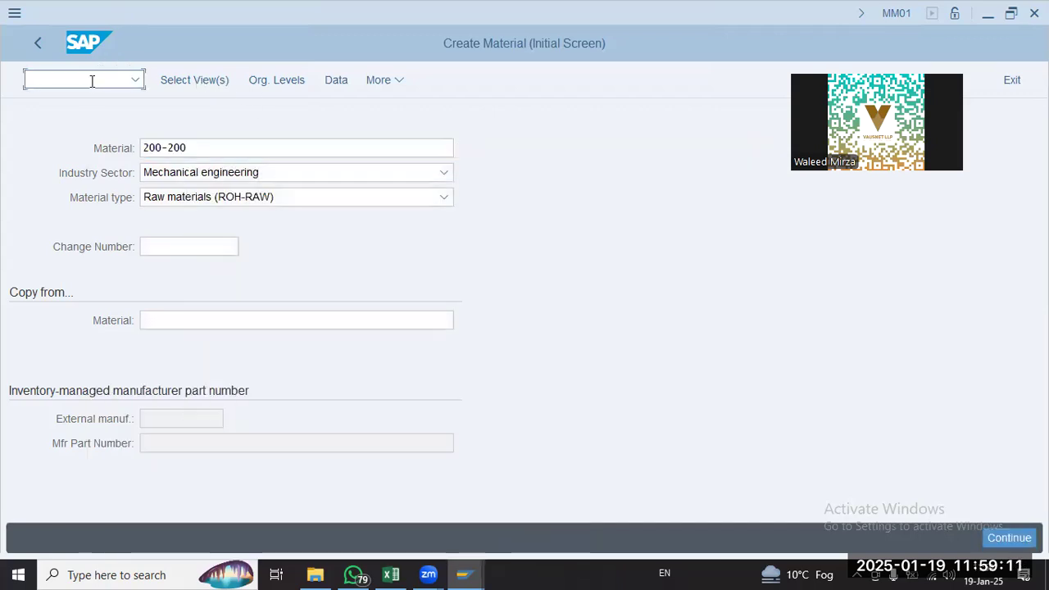
text(/n omx2)
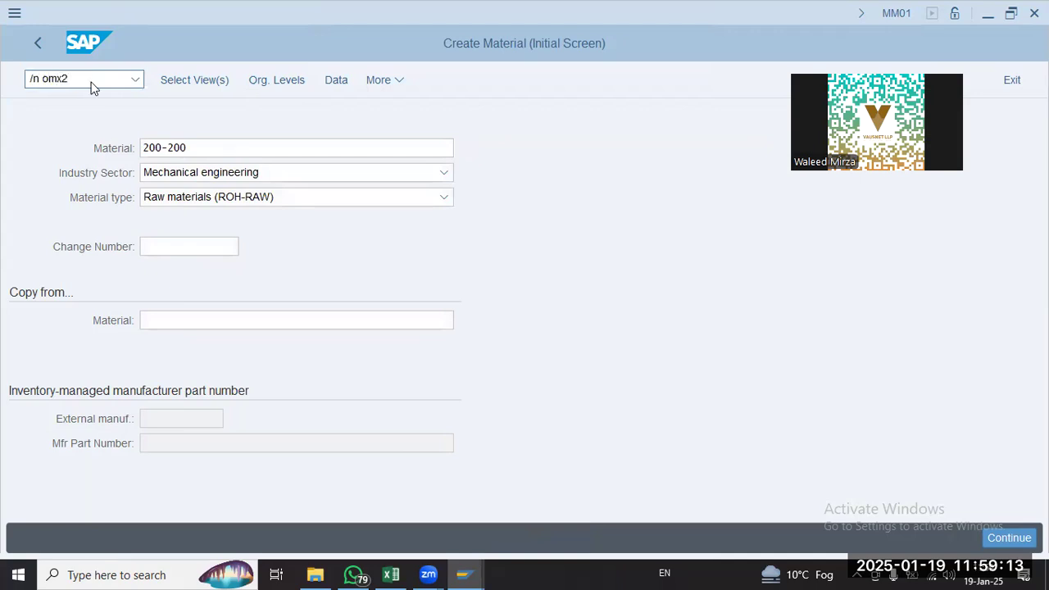
key(Return)
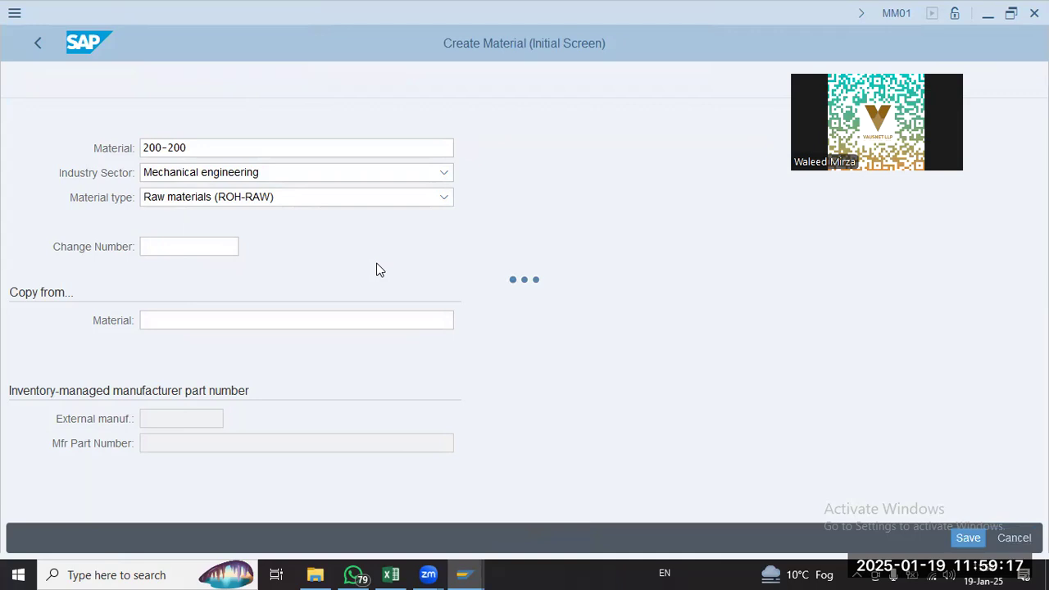
click(433, 485)
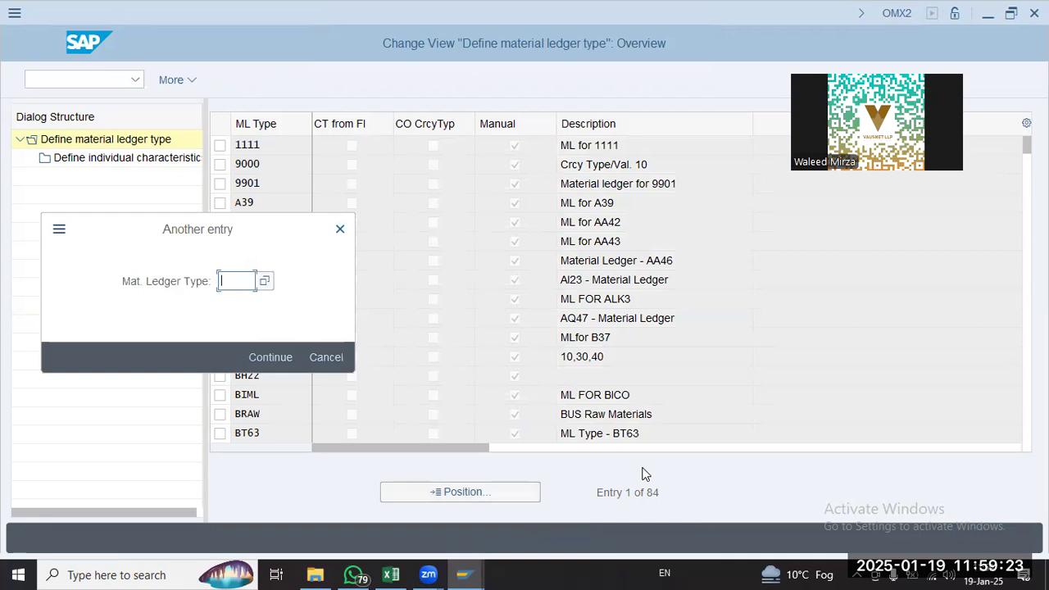
text(s)
key(Down)
key(Return)
key(Return)
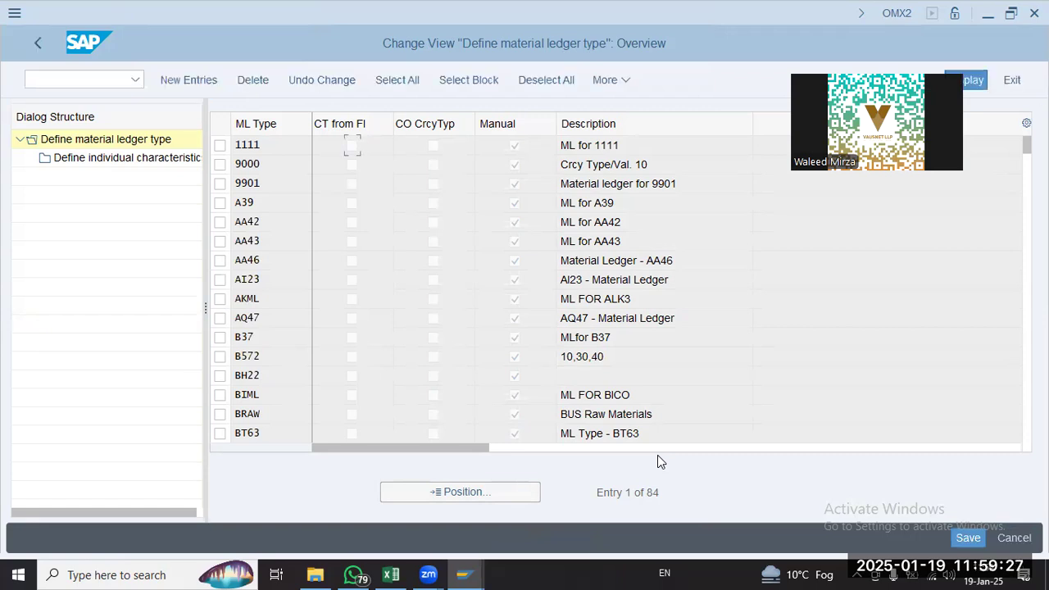
Open transaction OMX3 and jump to valuation area SDQT to check its material ledger type assignment
click(72, 80)
text(/n omx3)
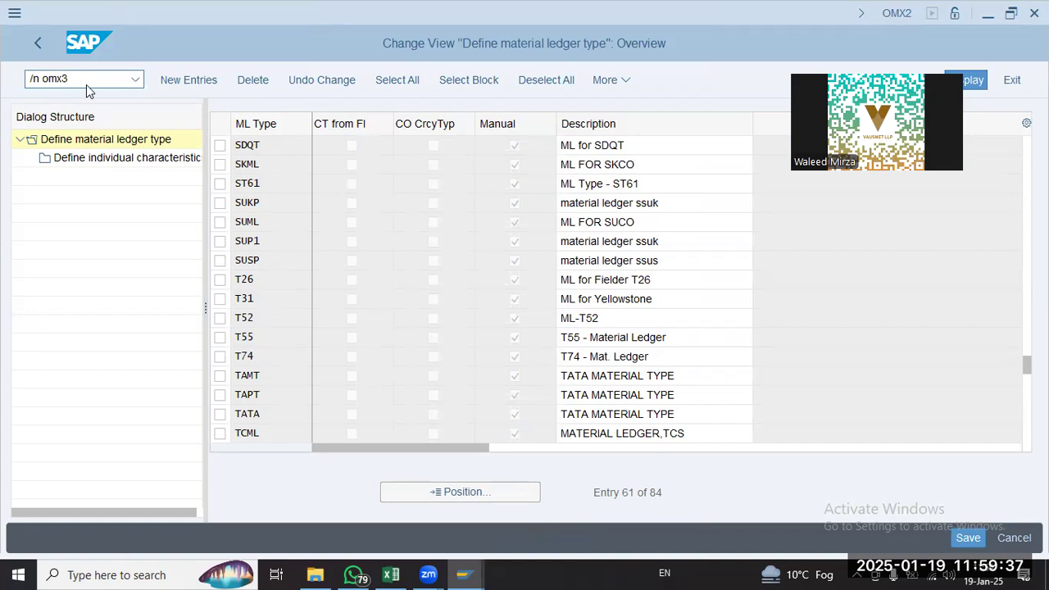
key(Return)
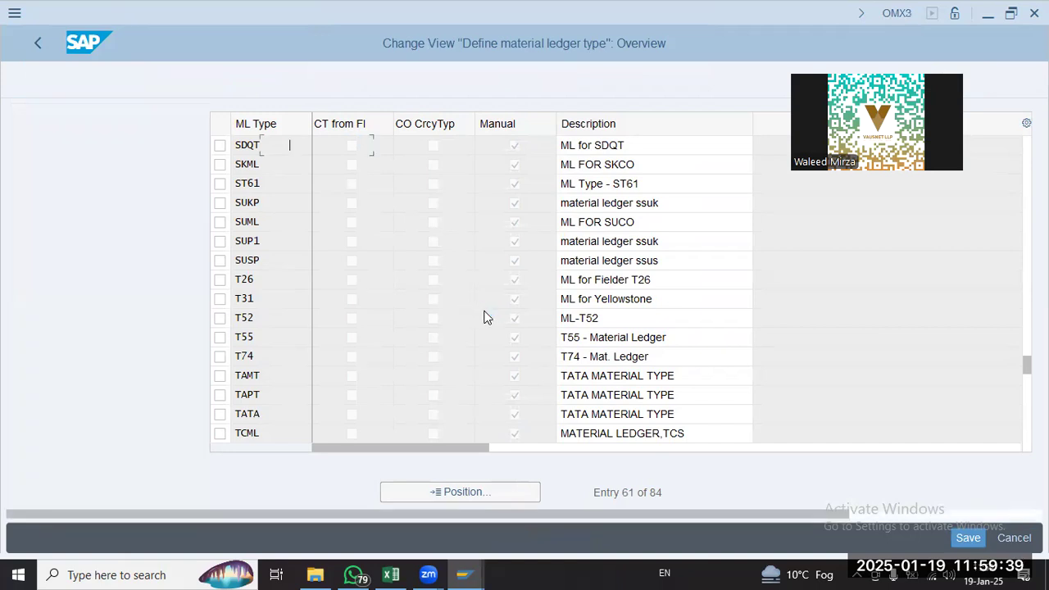
click(235, 499)
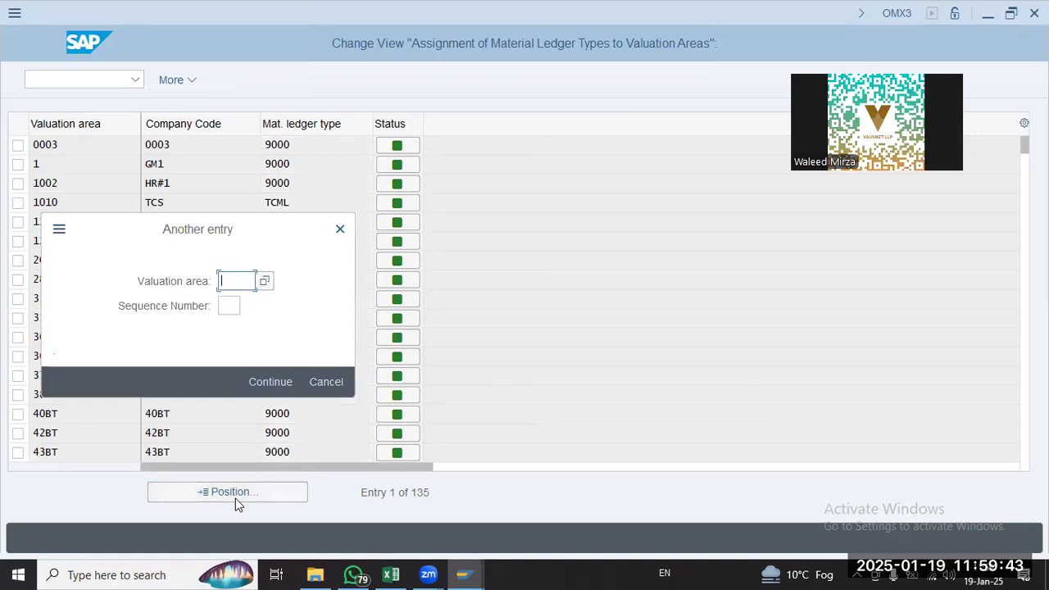
text(sd)
key(Down)
key(Return)
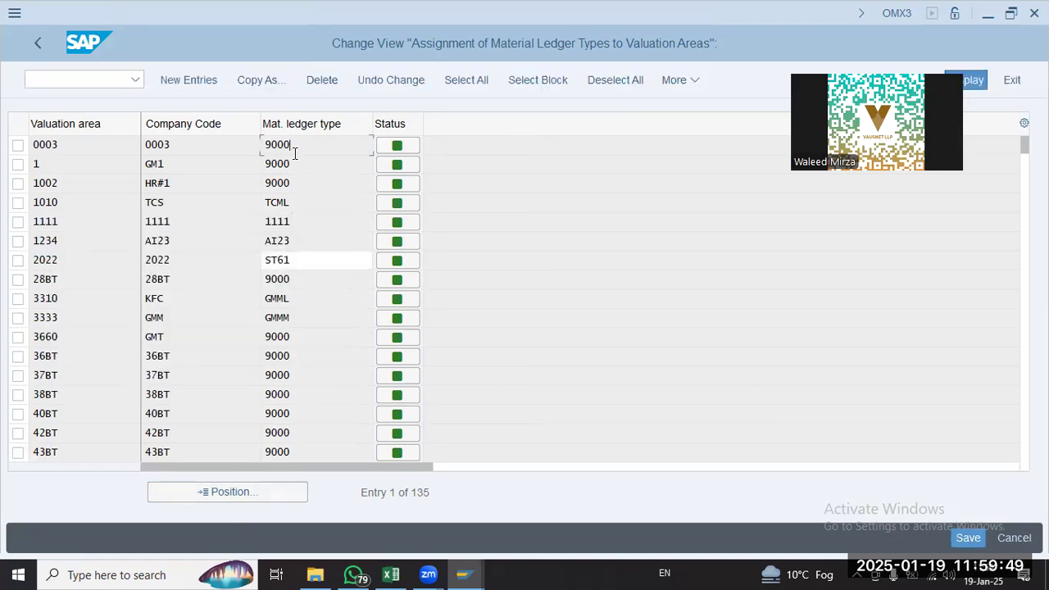
Open transaction OMX1 and jump to valuation area SDQT to check its material ledger activation
click(68, 77)
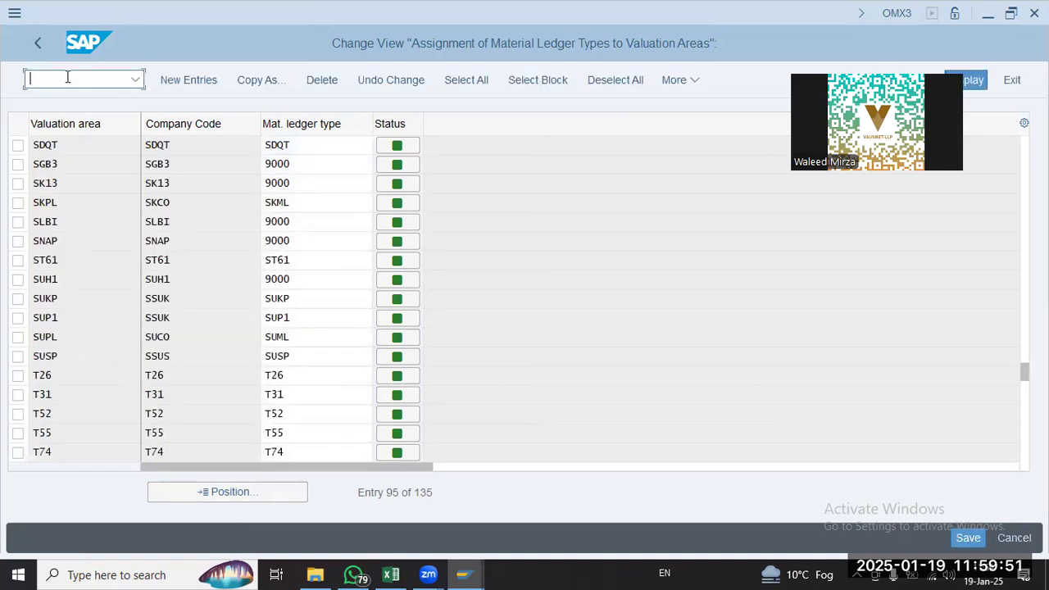
text(/n omx1)
key(Return)
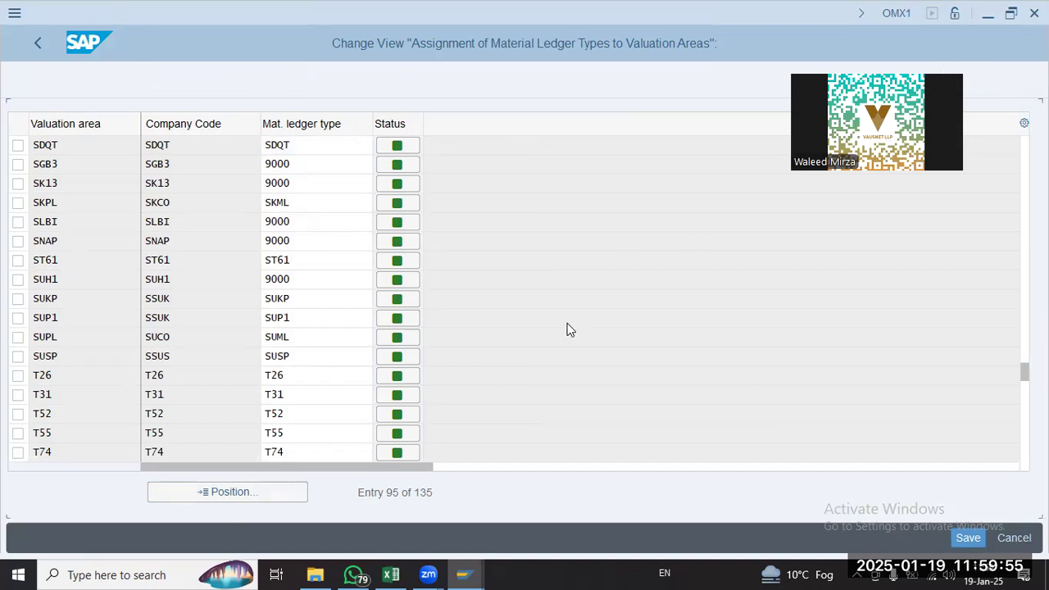
click(237, 314)
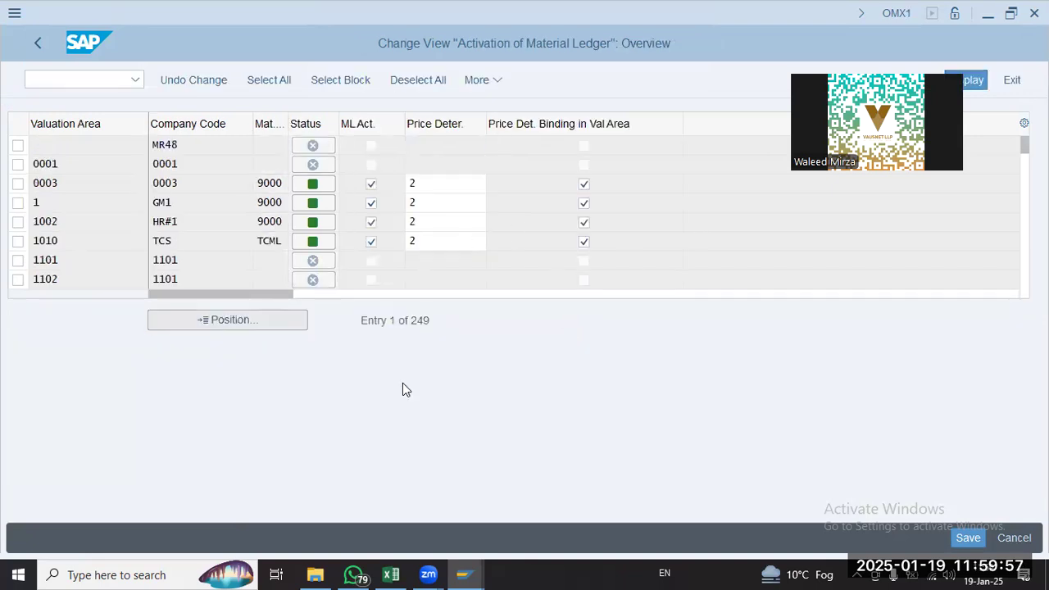
text(sdqt)
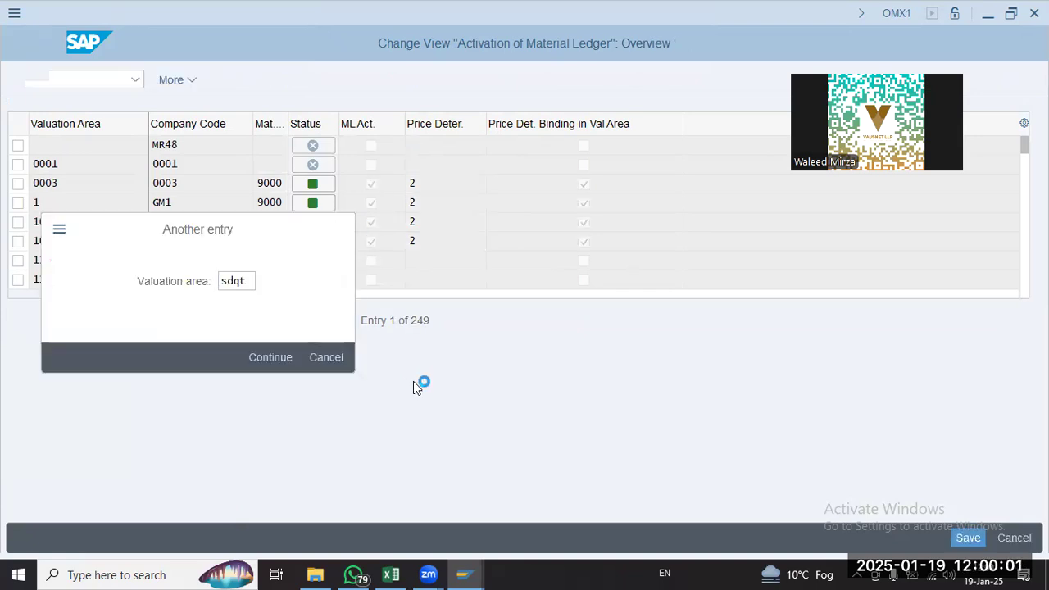
key(Return)
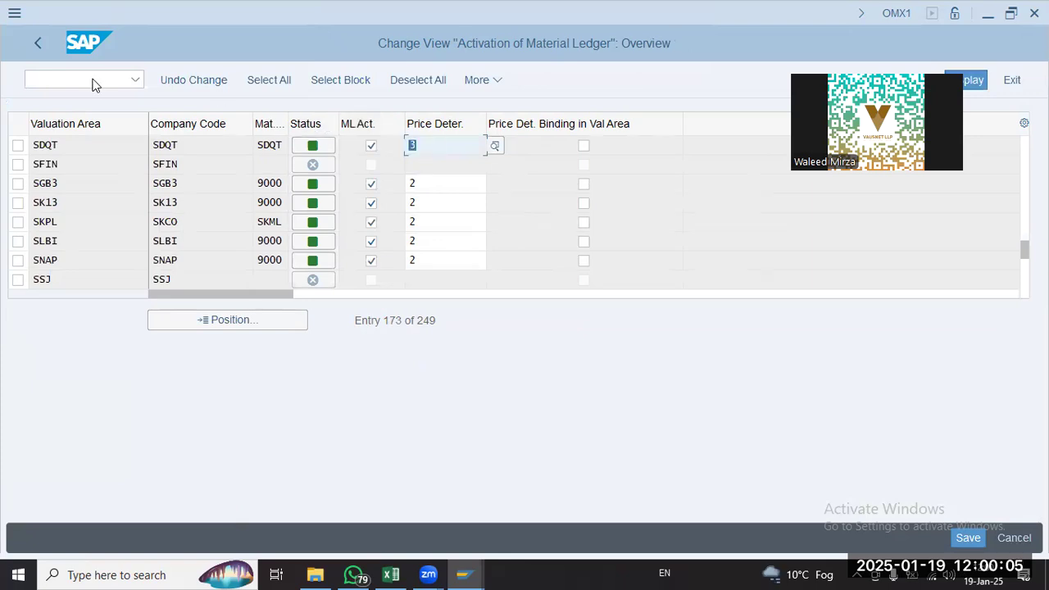
Open transaction CKMSTART and execute the material ledger production startup for plant SDQT as a background test run
click(58, 78)
text(/n)
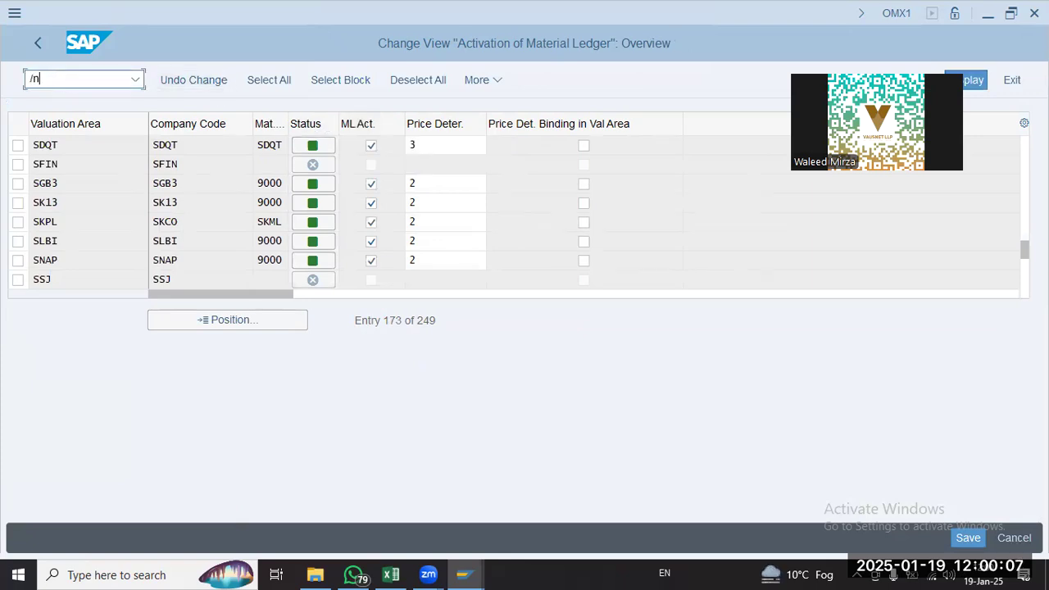
text( ckmstart)
key(Return)
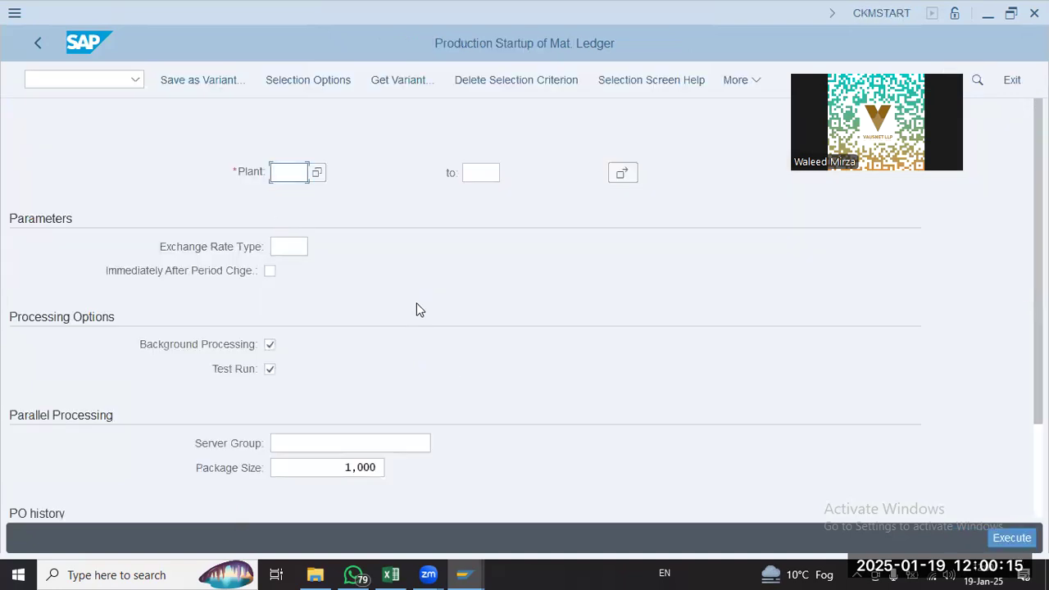
text(sdqt)
key(Tab)
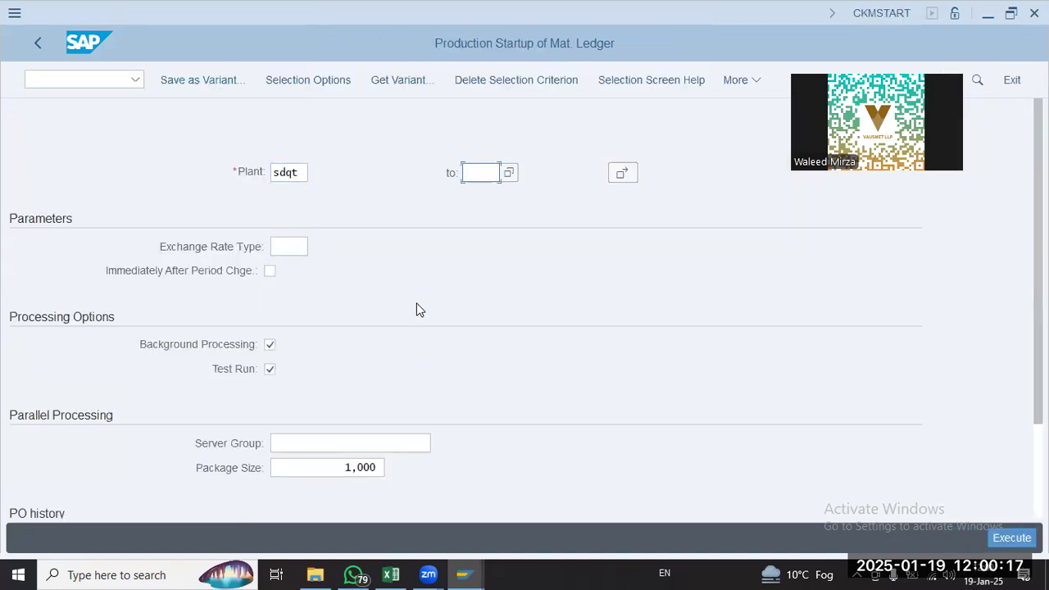
click(287, 250)
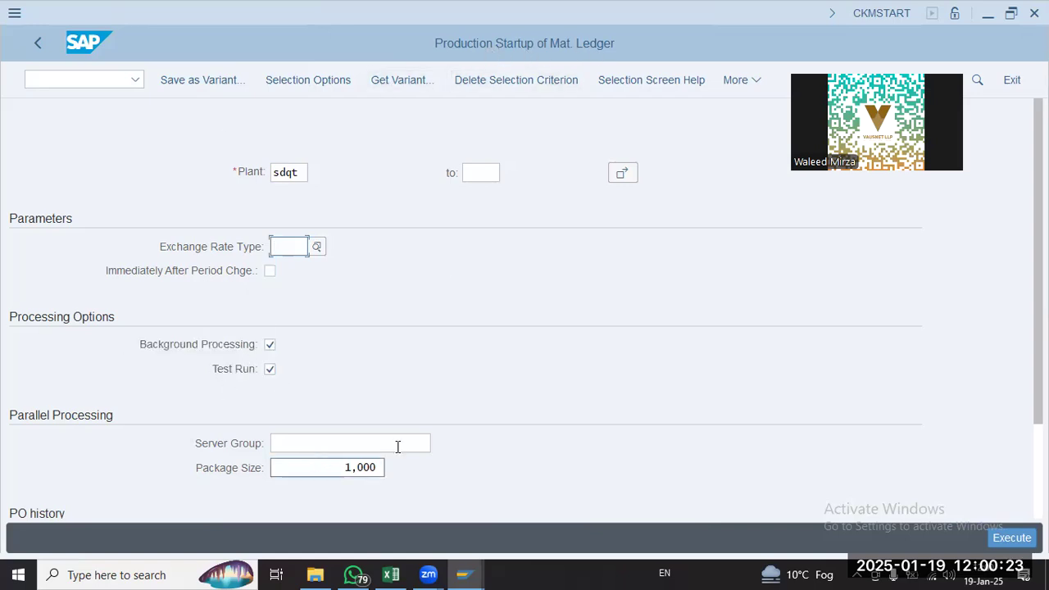
scroll(572, 441, down, 5)
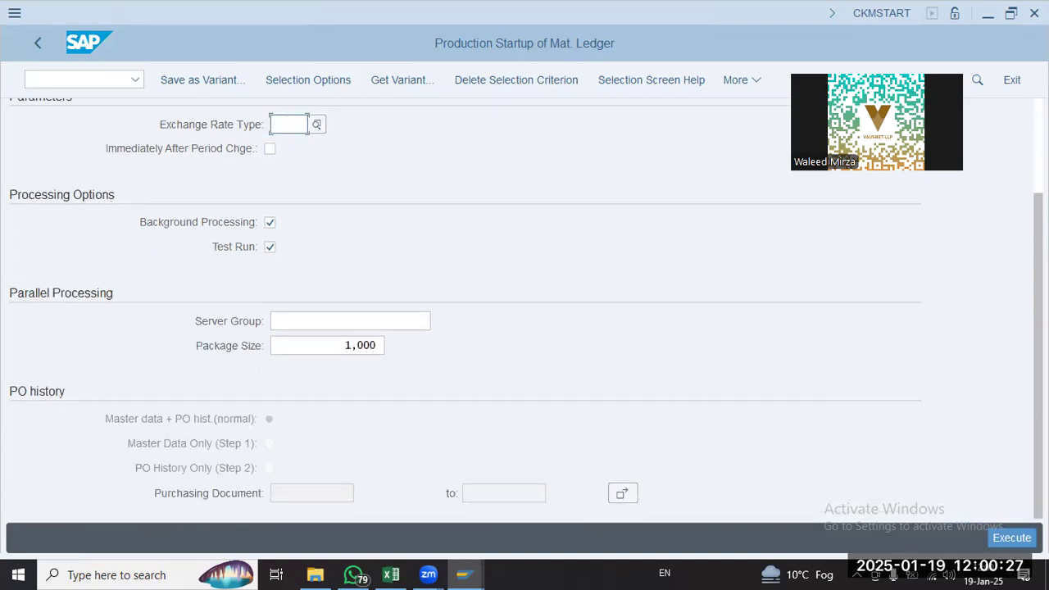
click(1007, 538)
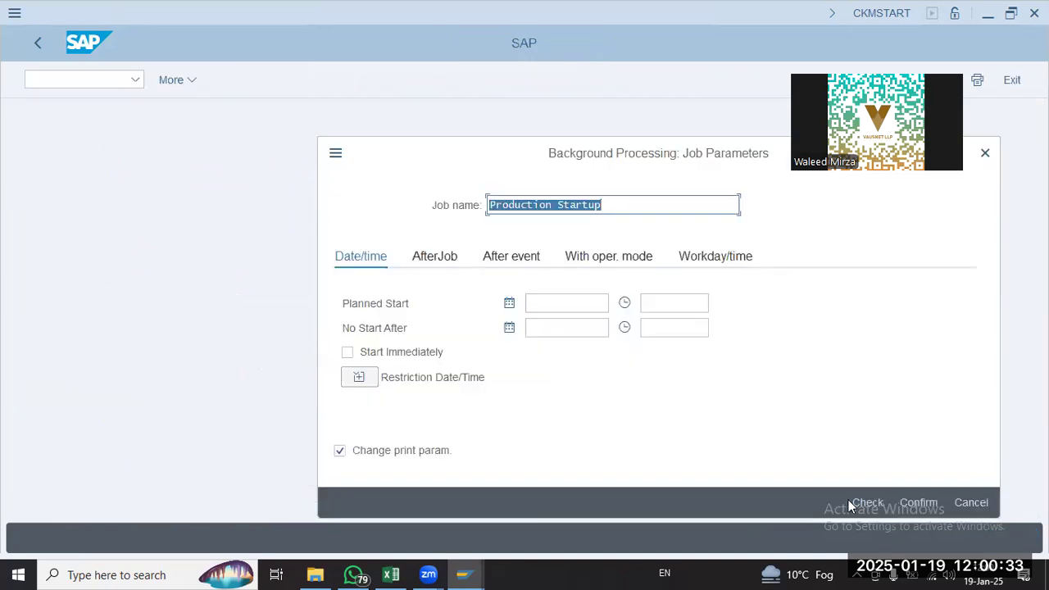
Confirm the Production Startup job parameters and its background print parameters with output device lp01 and one copy
click(918, 503)
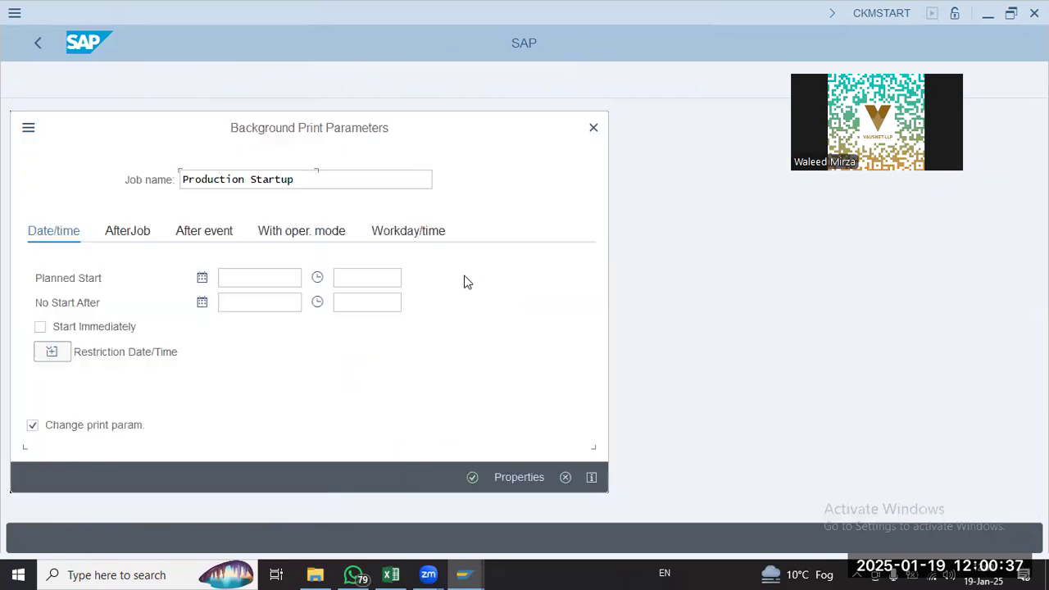
click(227, 202)
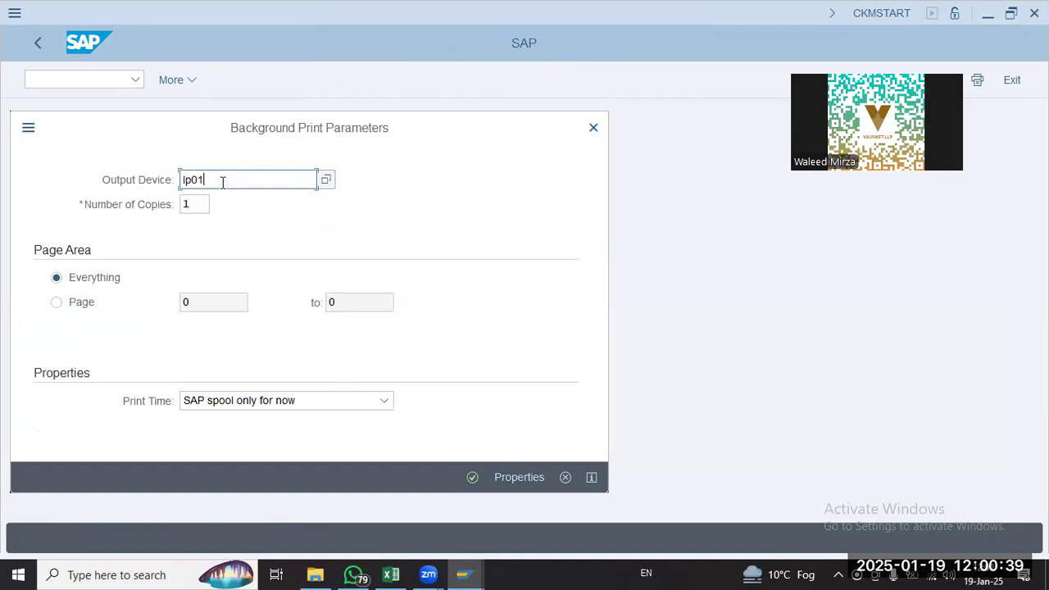
double_click(234, 179)
click(235, 180)
drag(235, 182, 111, 187)
key(Return)
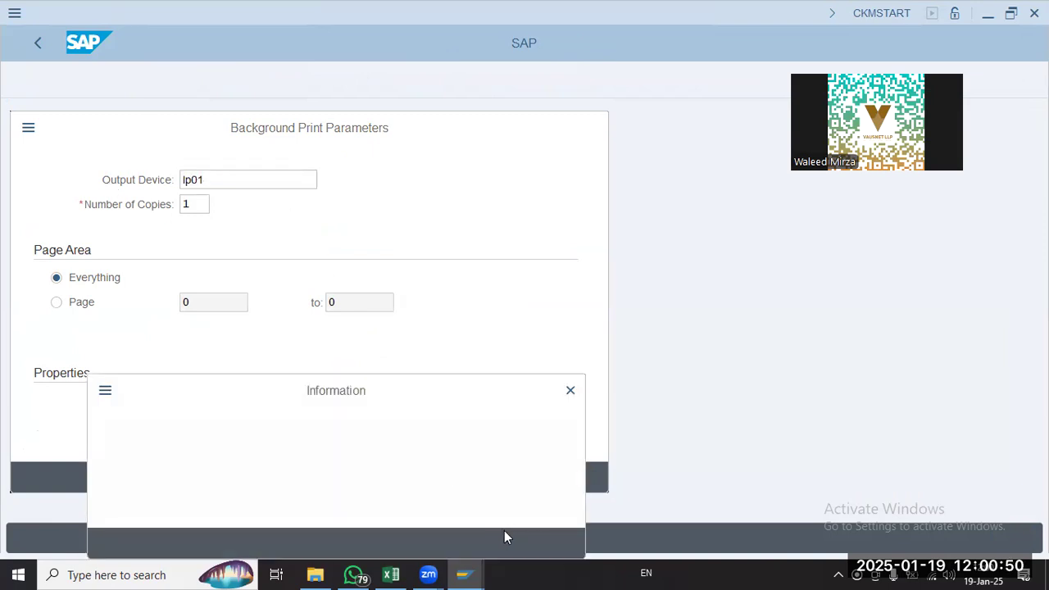
key(Return)
key(Return)
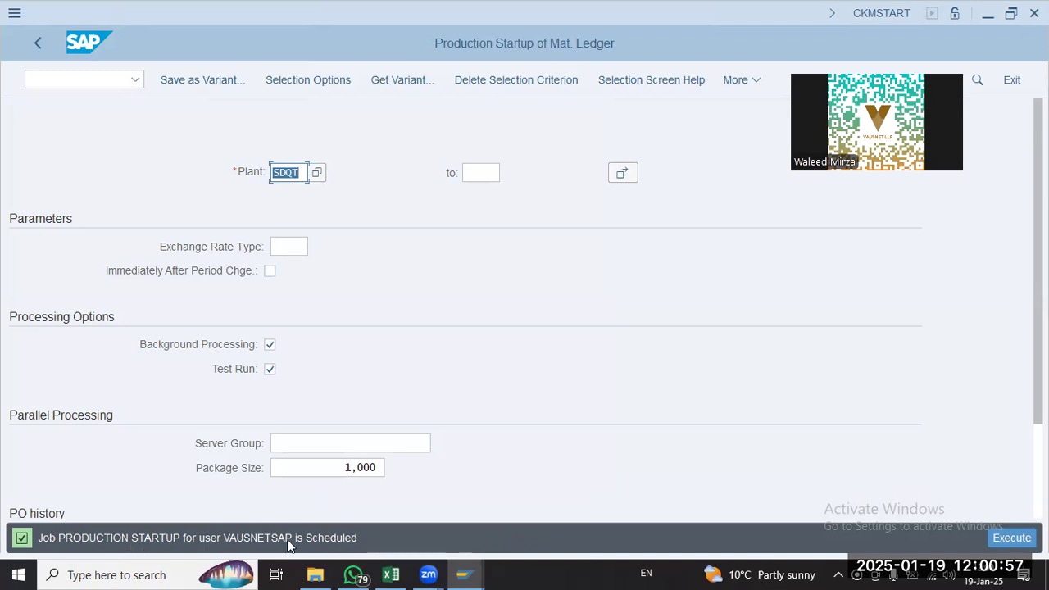
Open the overview of own jobs to check the Production Startup job's status, then return to the CKMSTART window
click(741, 81)
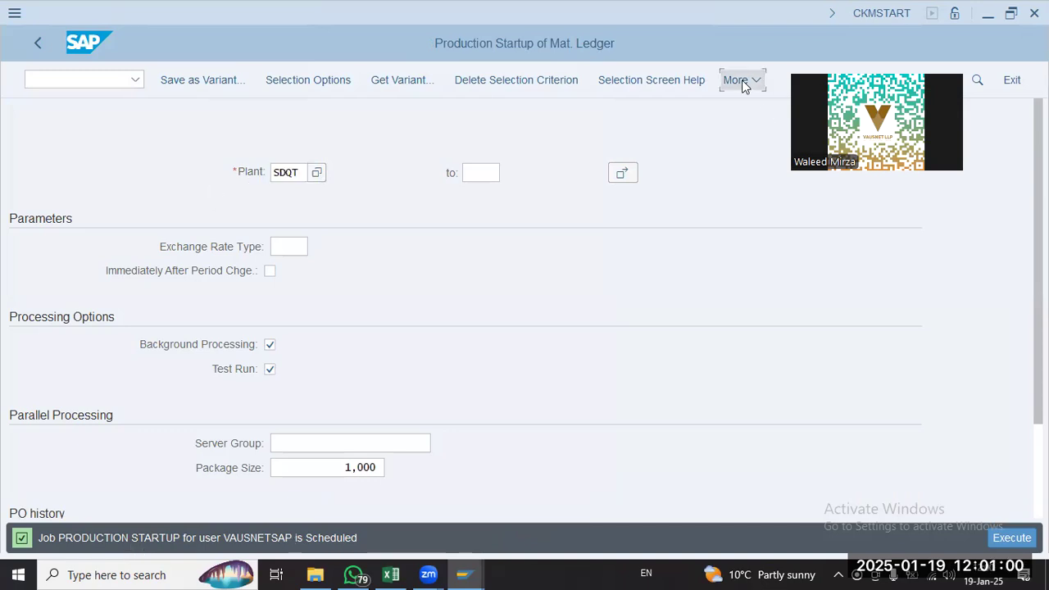
mouse_move(777, 207)
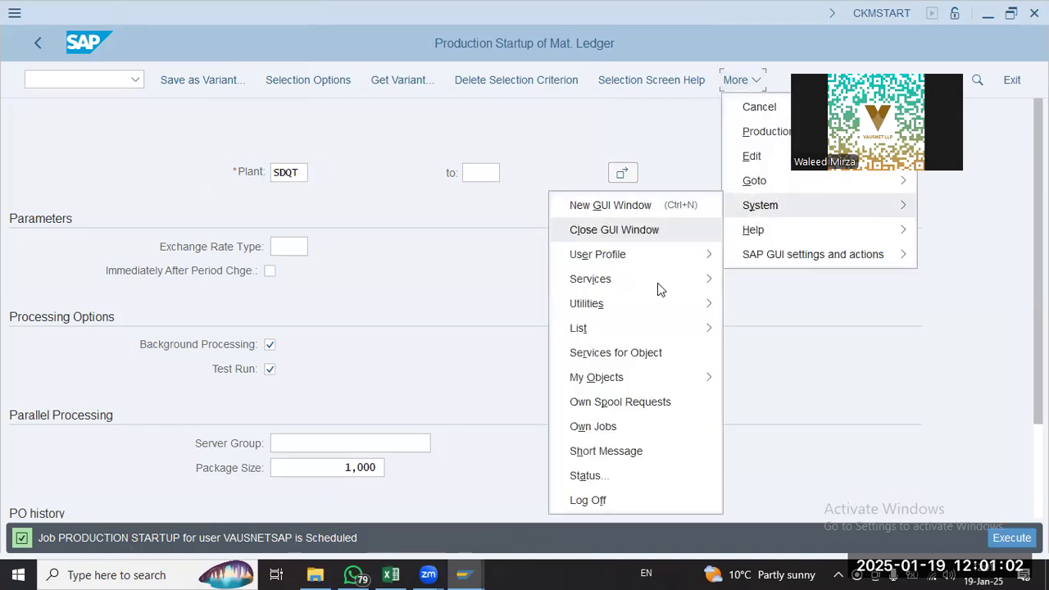
click(593, 427)
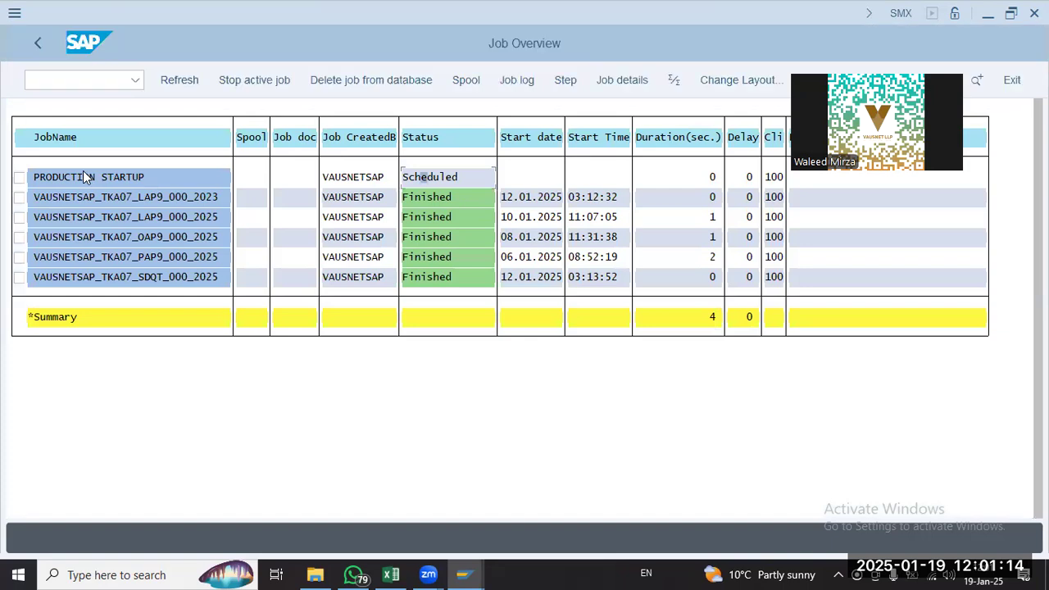
click(774, 177)
key(alt+Tab)
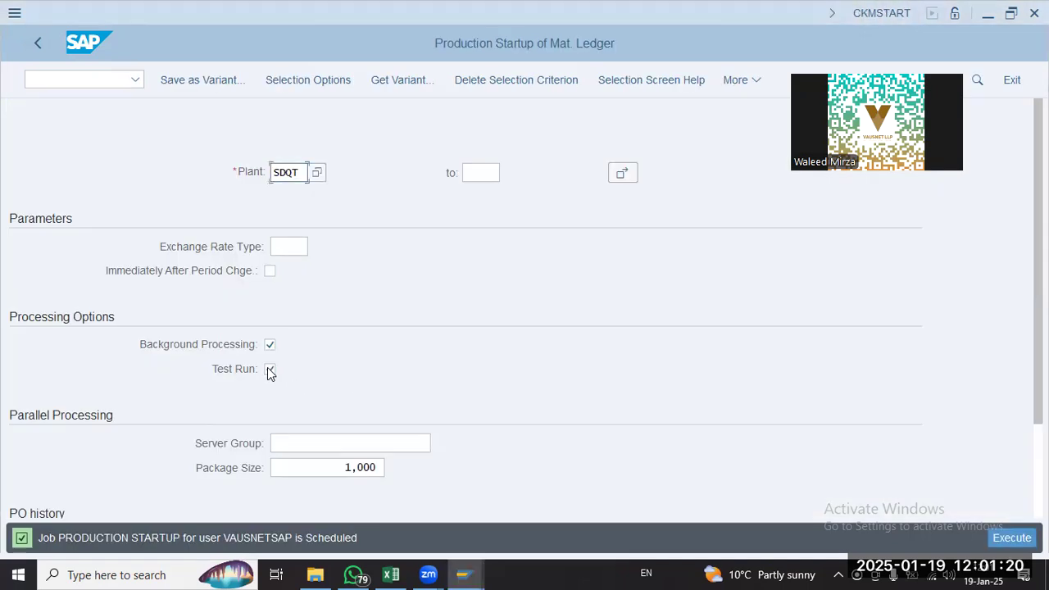
Turn off Background Processing and Test Run, then execute the material ledger production startup for plant SDQT
click(272, 369)
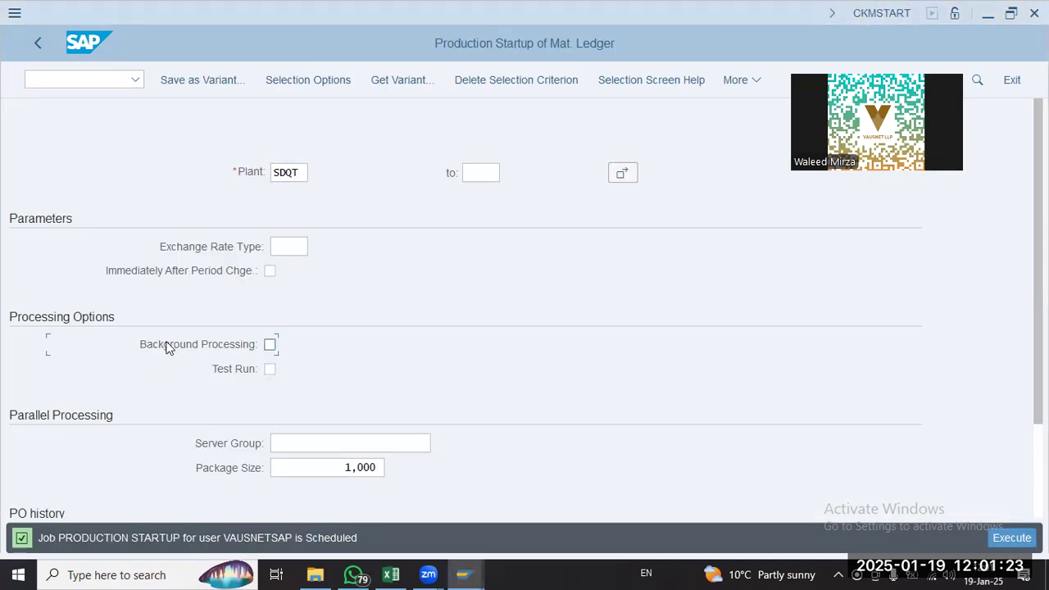
key(alt+Tab)
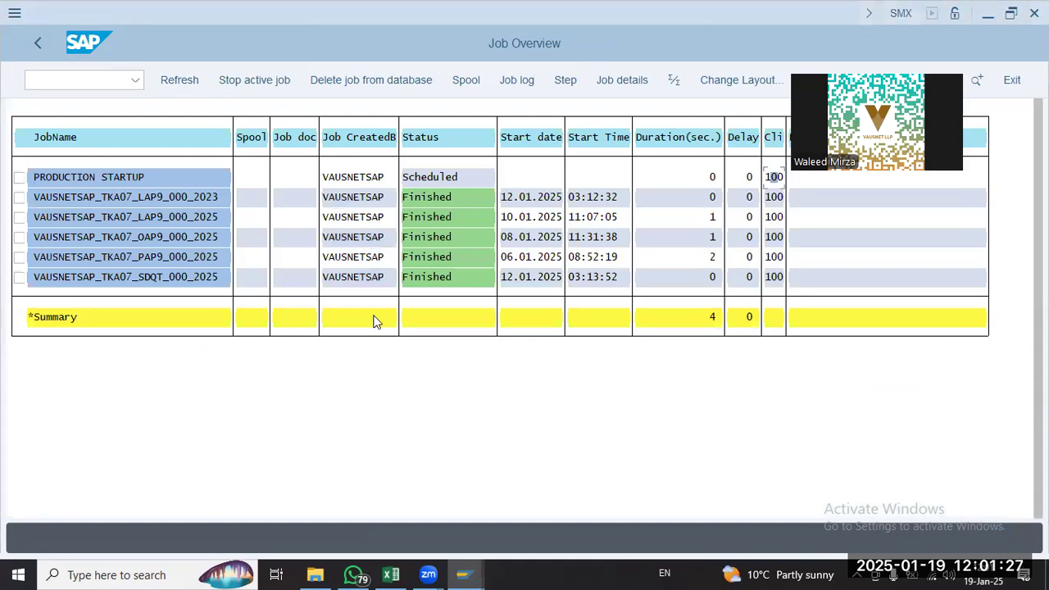
key(F3)
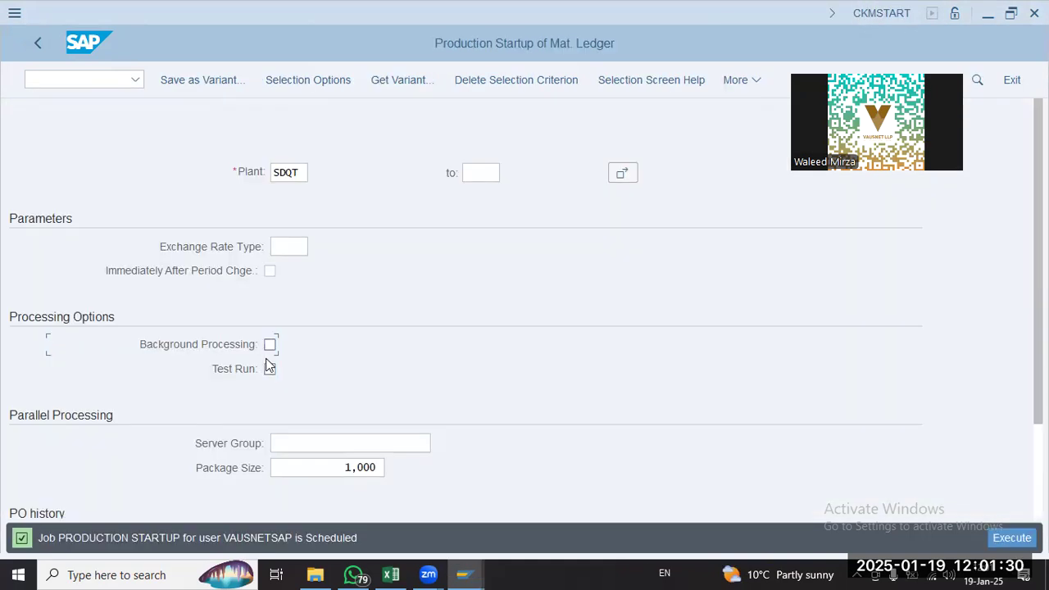
key(alt+Tab)
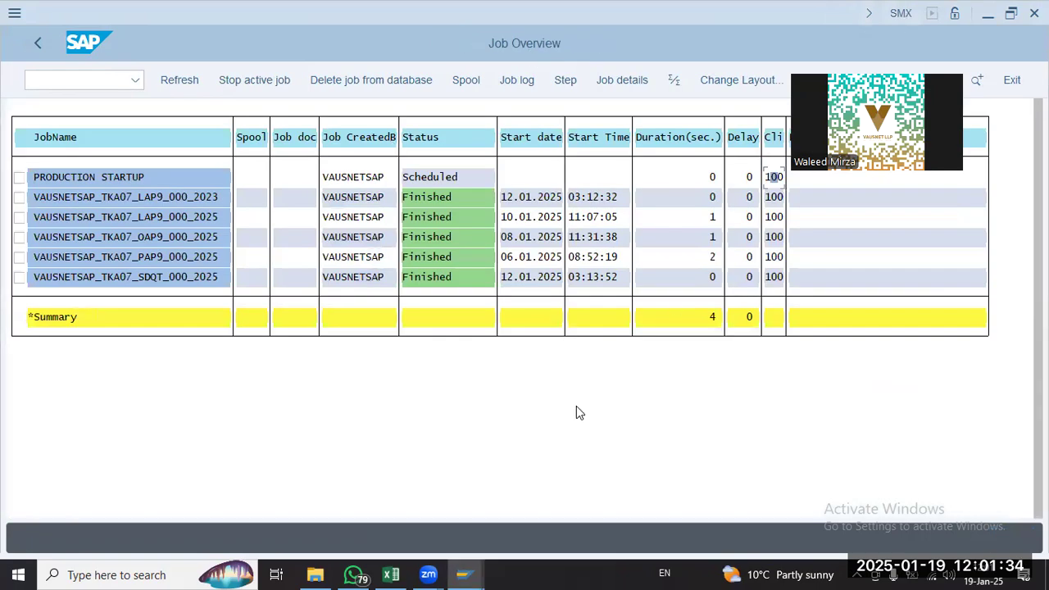
key(alt+Tab)
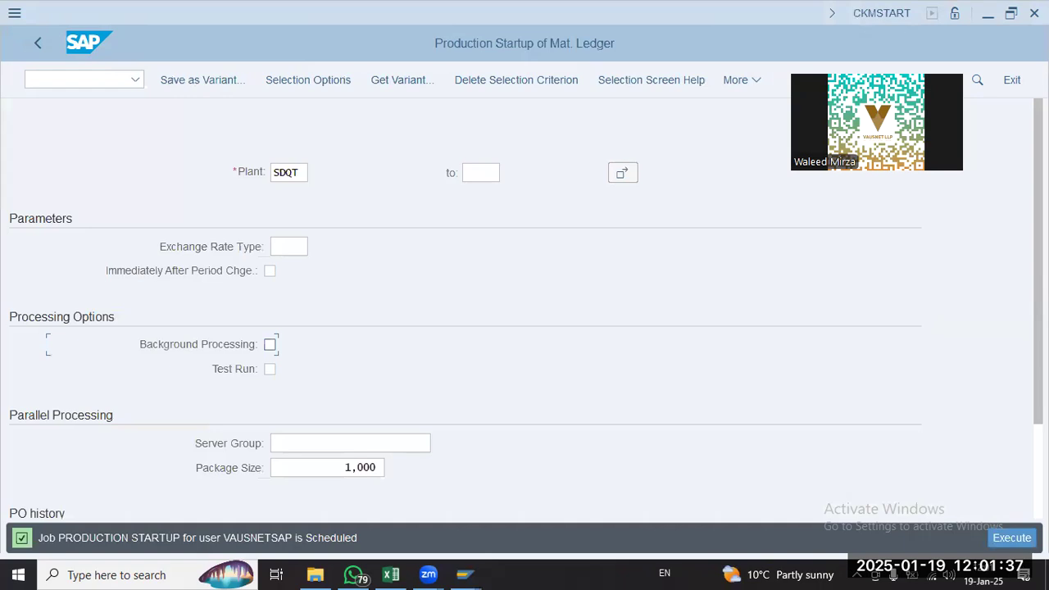
click(1001, 537)
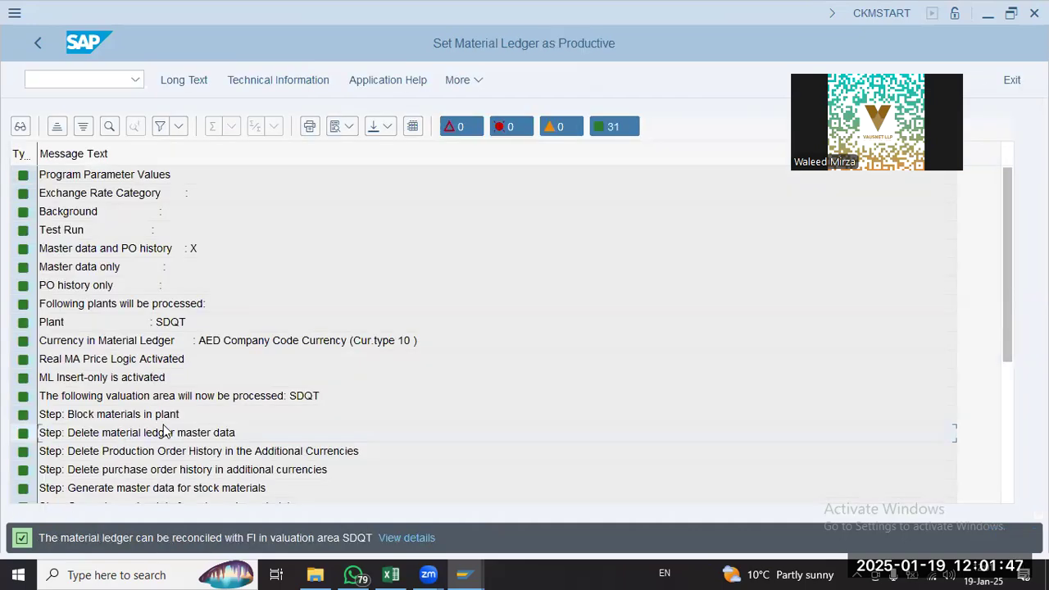
Examine the closing messages of the startup log for the plant's productive status and the company codes for ML and FI reconciliation
scroll(156, 432, down, 5)
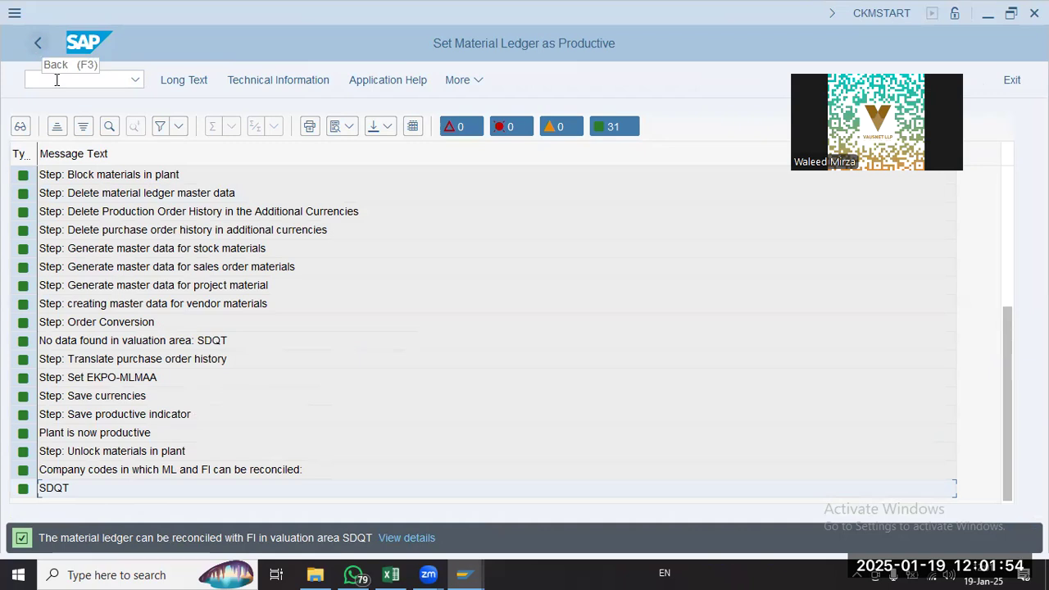
click(31, 79)
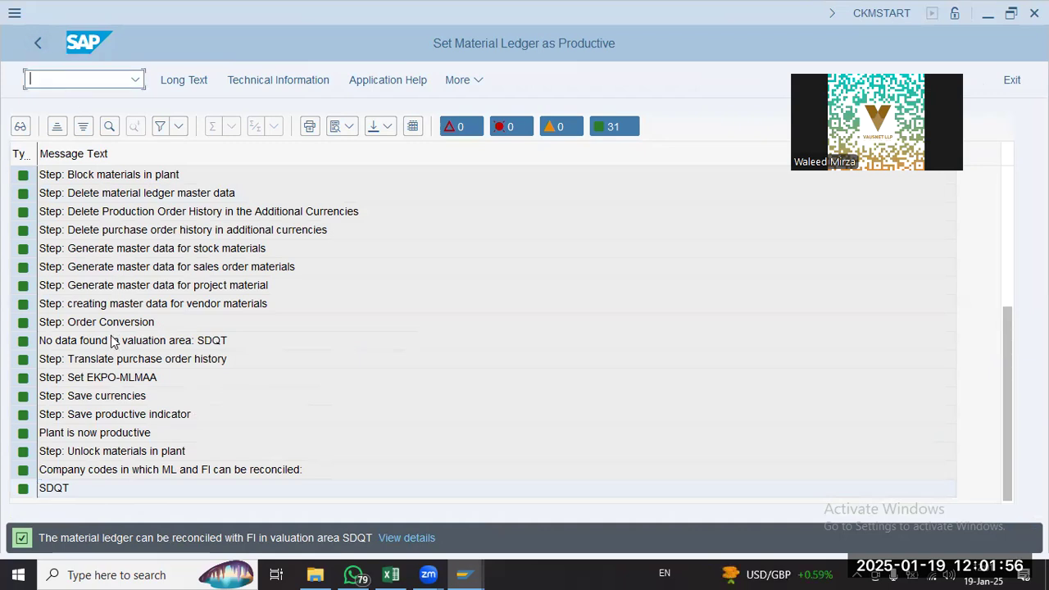
click(79, 488)
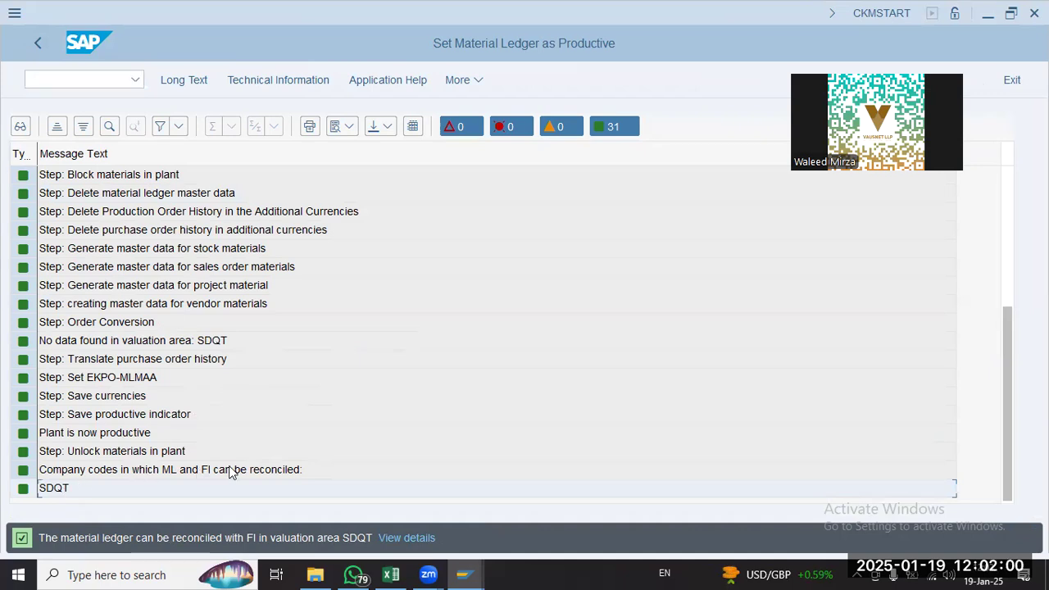
click(136, 473)
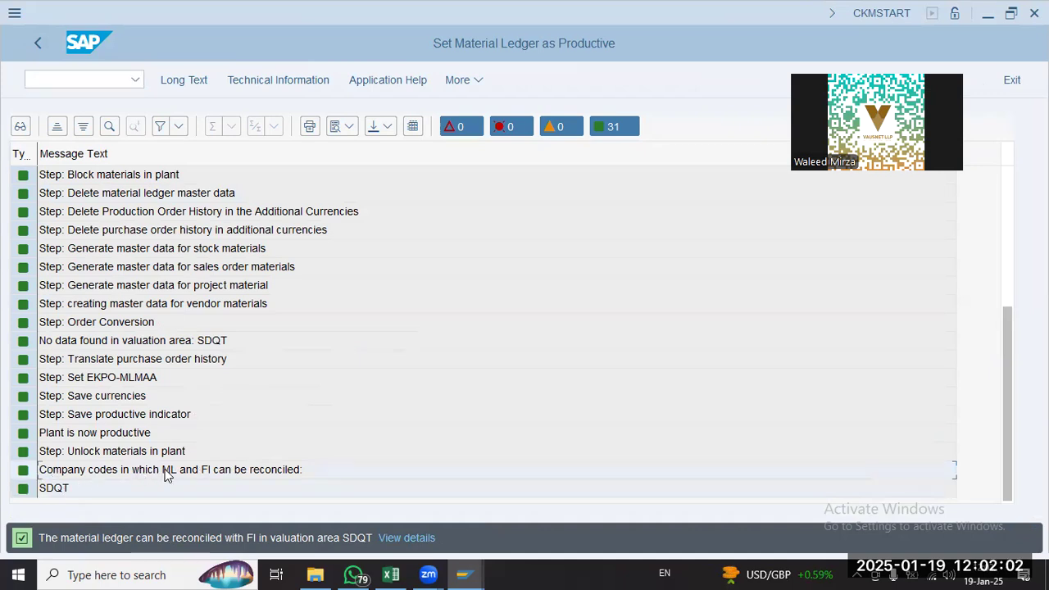
click(96, 449)
click(86, 434)
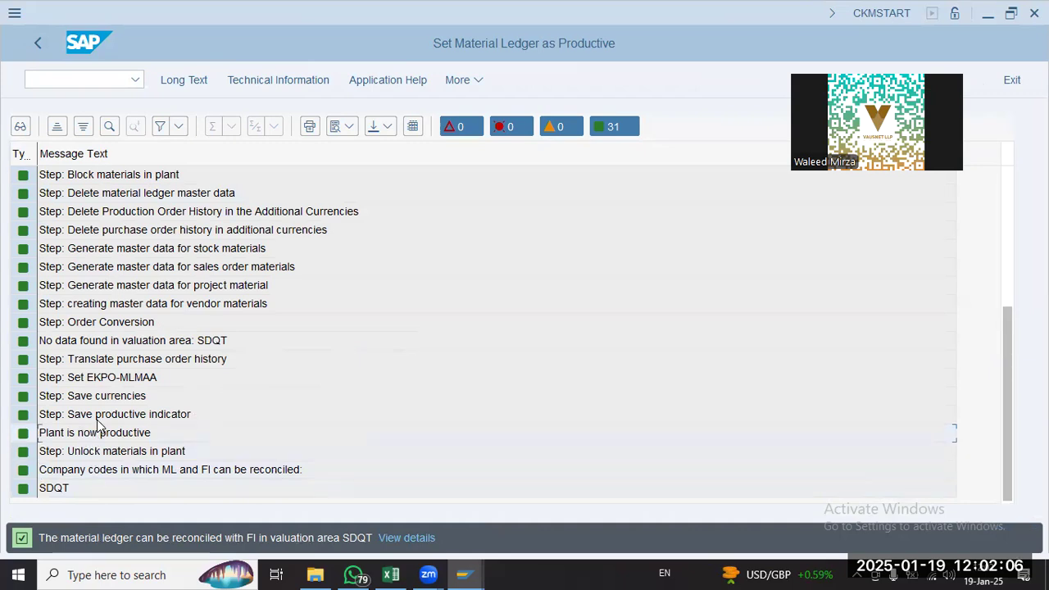
click(102, 380)
click(97, 326)
Review the log's program parameters, material ledger currency, price logic and ML activation messages, and the processing steps for valuation area SDQT
scroll(96, 324, up, 2)
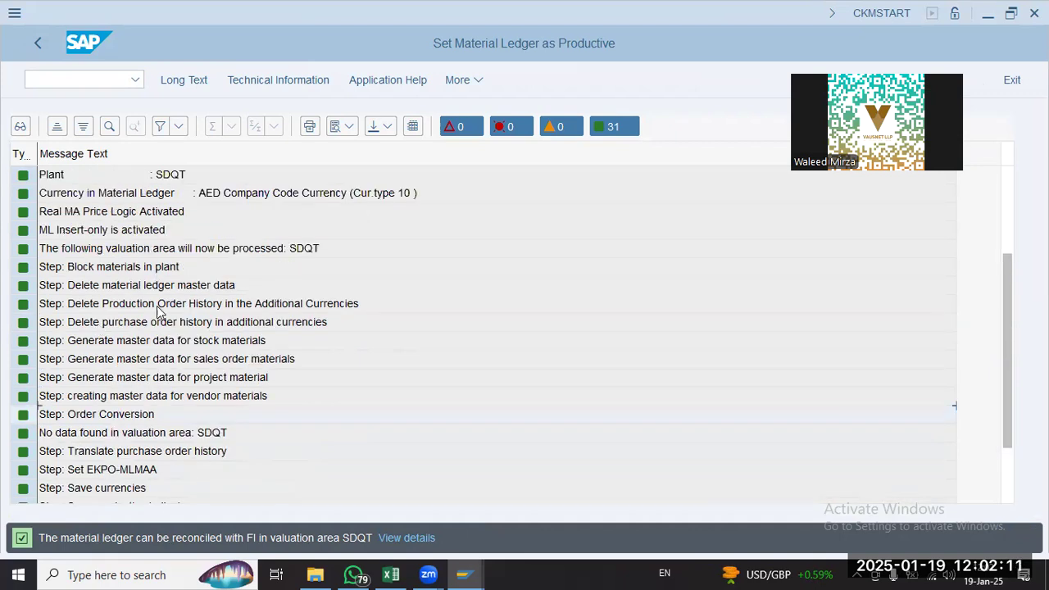
scroll(161, 311, up, 2)
click(246, 305)
click(219, 326)
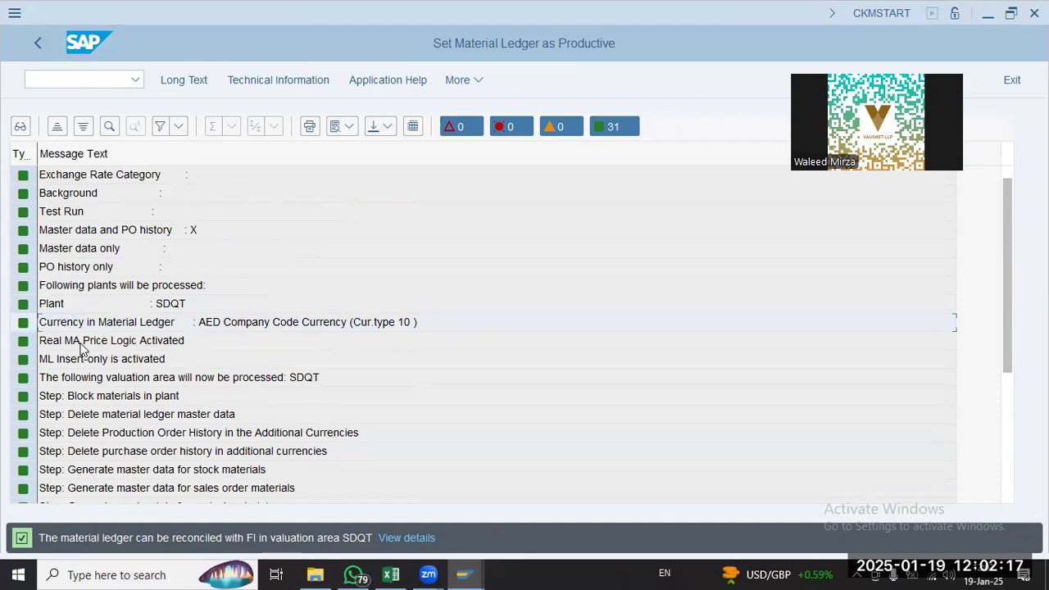
click(165, 344)
click(143, 363)
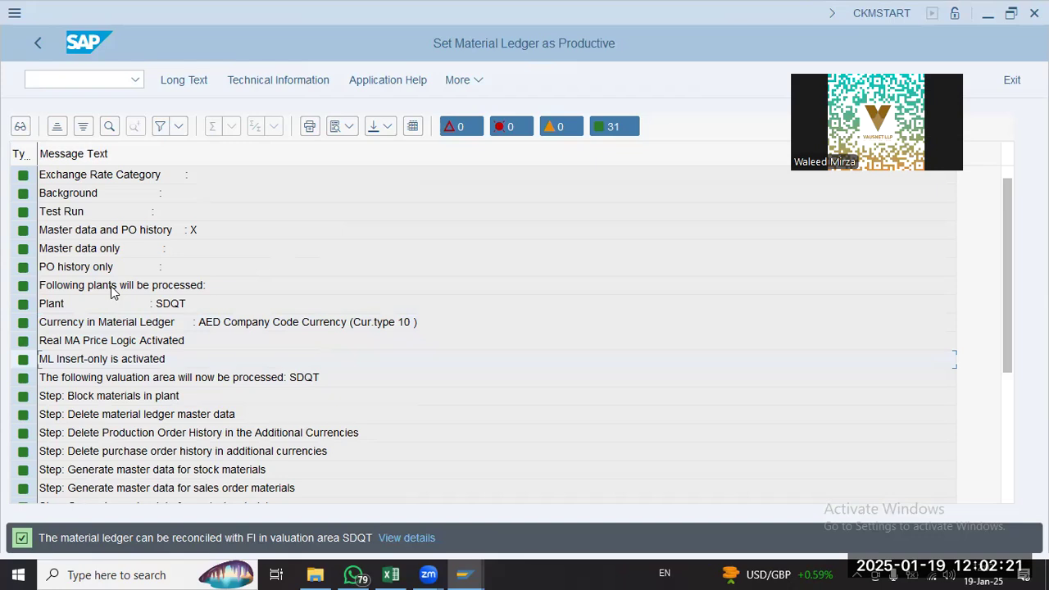
scroll(109, 219, up, 1)
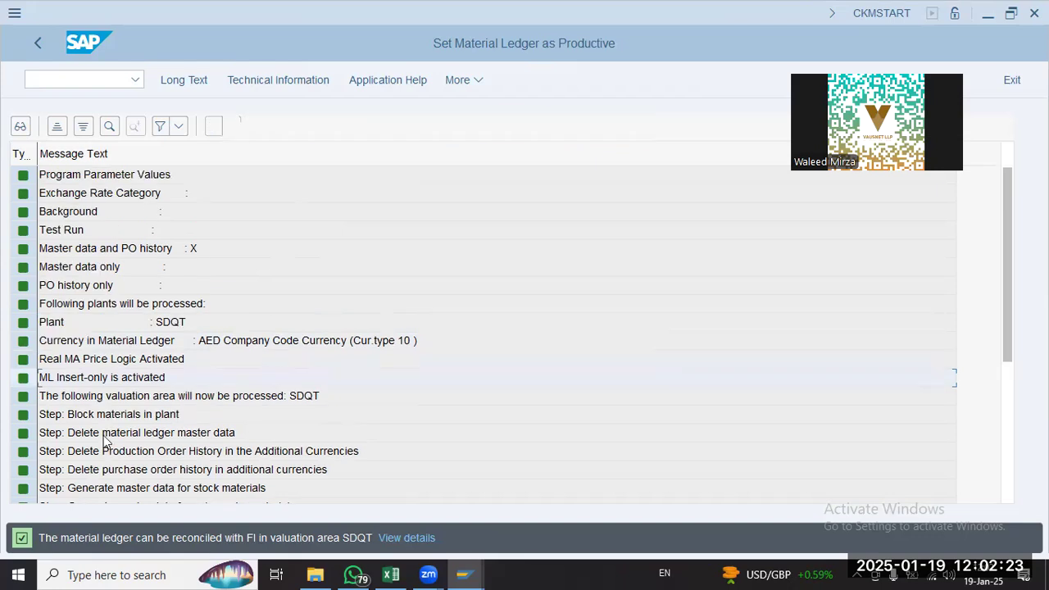
scroll(113, 418, down, 2)
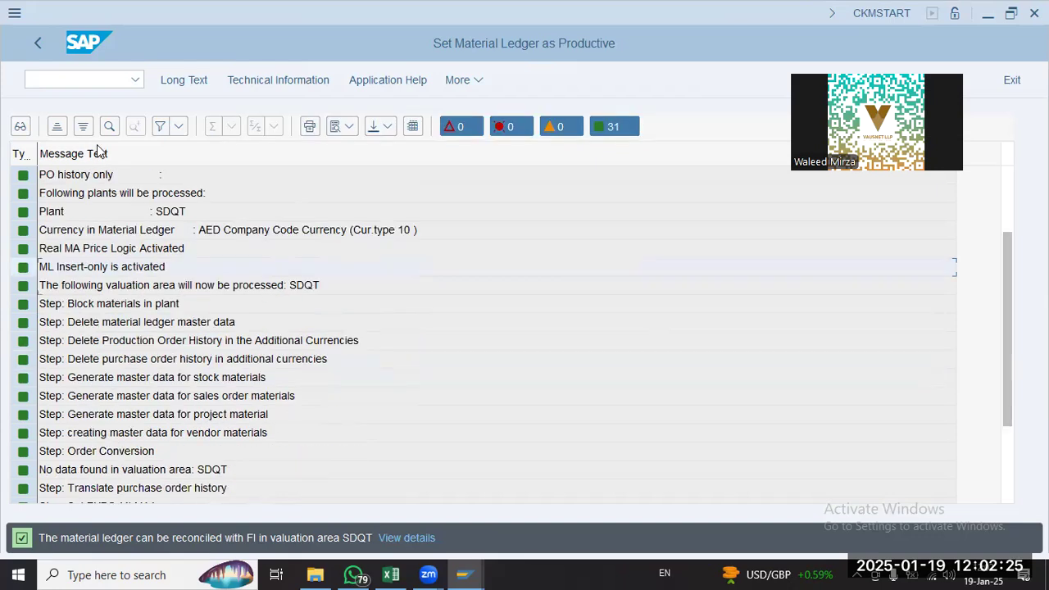
scroll(93, 152, down, 1)
Open transaction MM01 and enter 200-200 as the material number, keeping Mechanical engineering and Raw materials (ROH-RAW)
click(91, 82)
text(/n mm01)
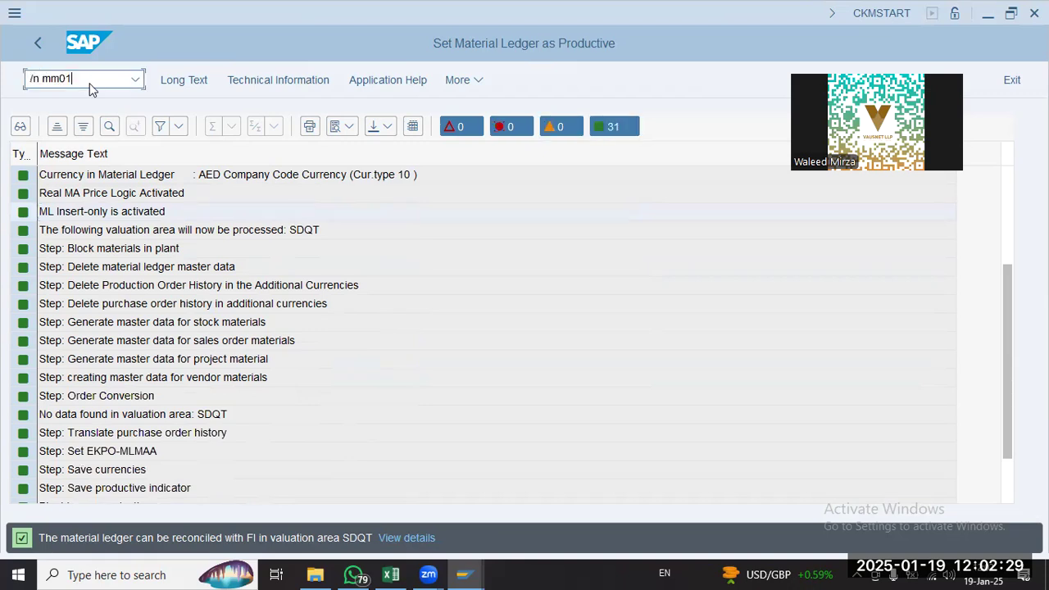
key(Return)
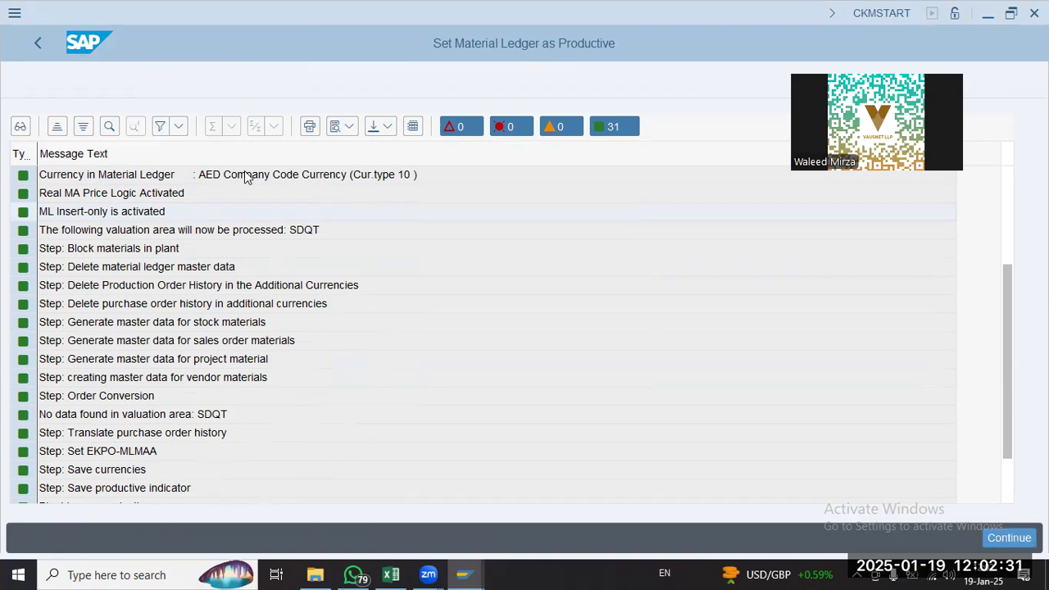
text(200-200)
key(Tab)
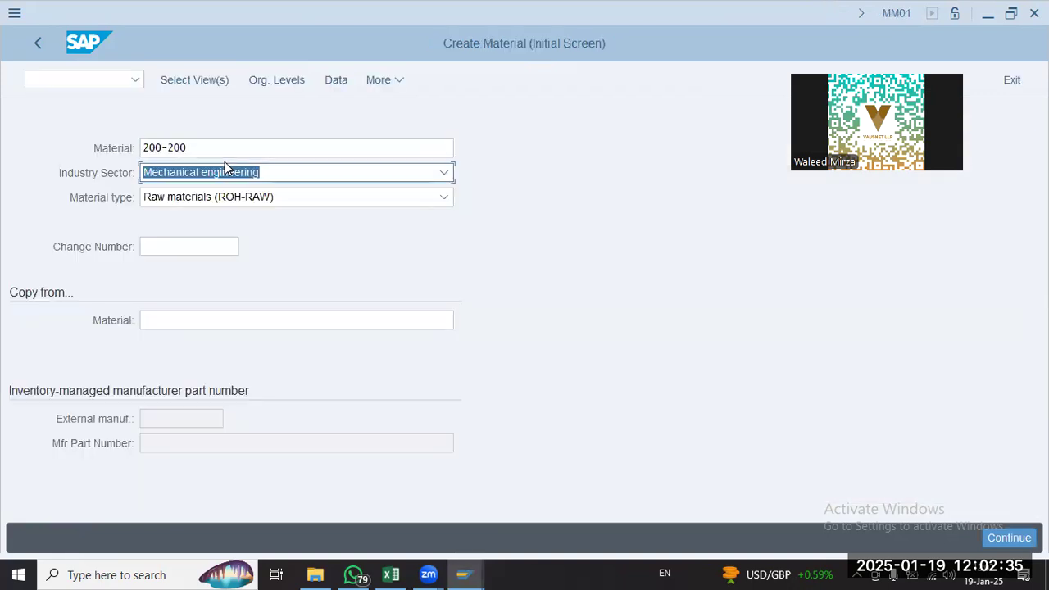
key(Tab)
Select the Purchasing view for the material and deselect Sales Org. Data 1 and 2, MRP 1 to 4 and Work Scheduling
click(212, 82)
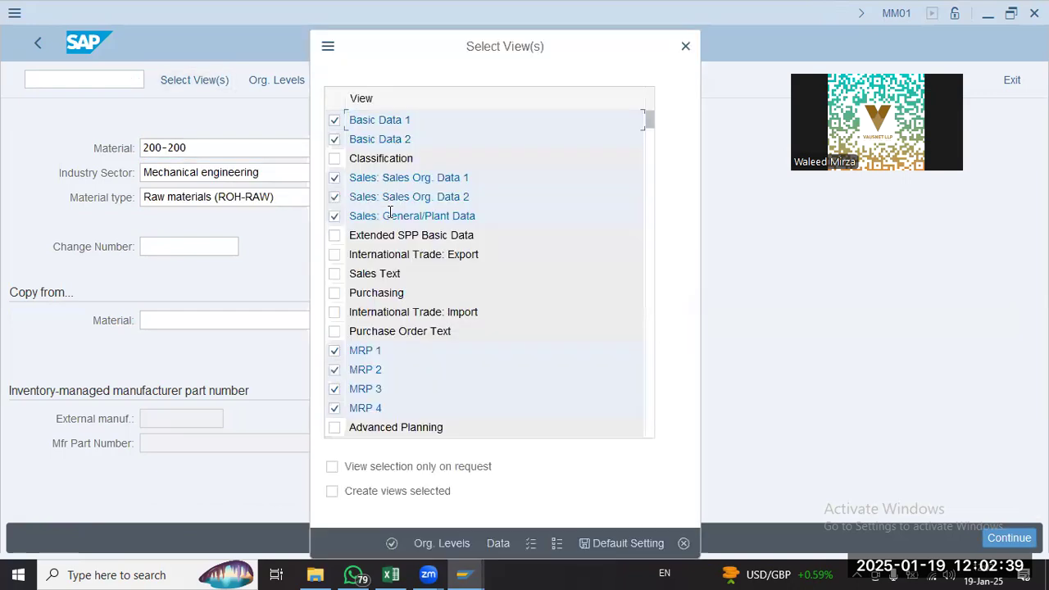
click(335, 293)
click(334, 350)
click(334, 408)
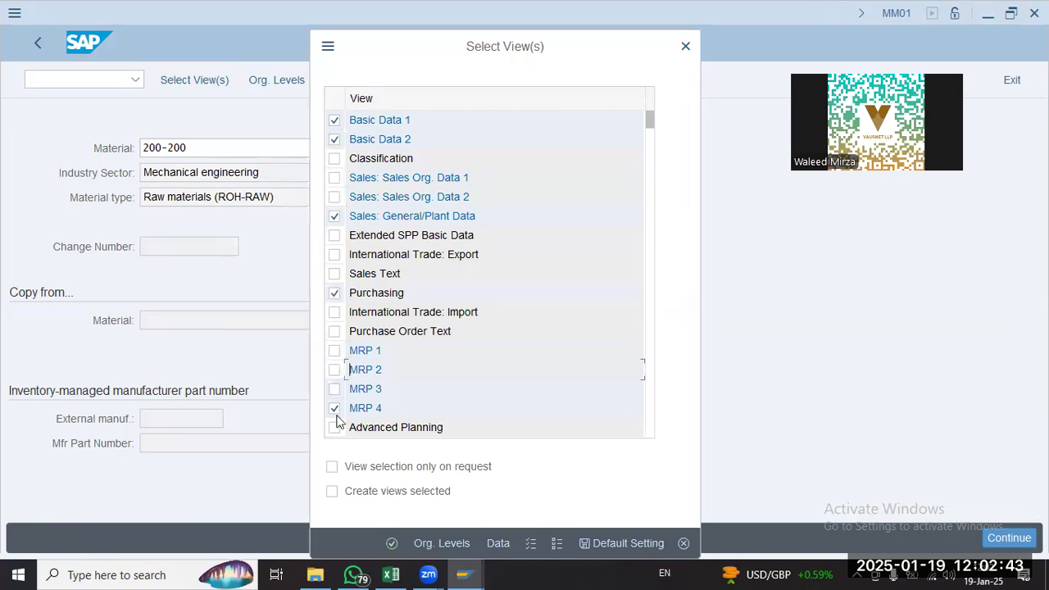
click(434, 405)
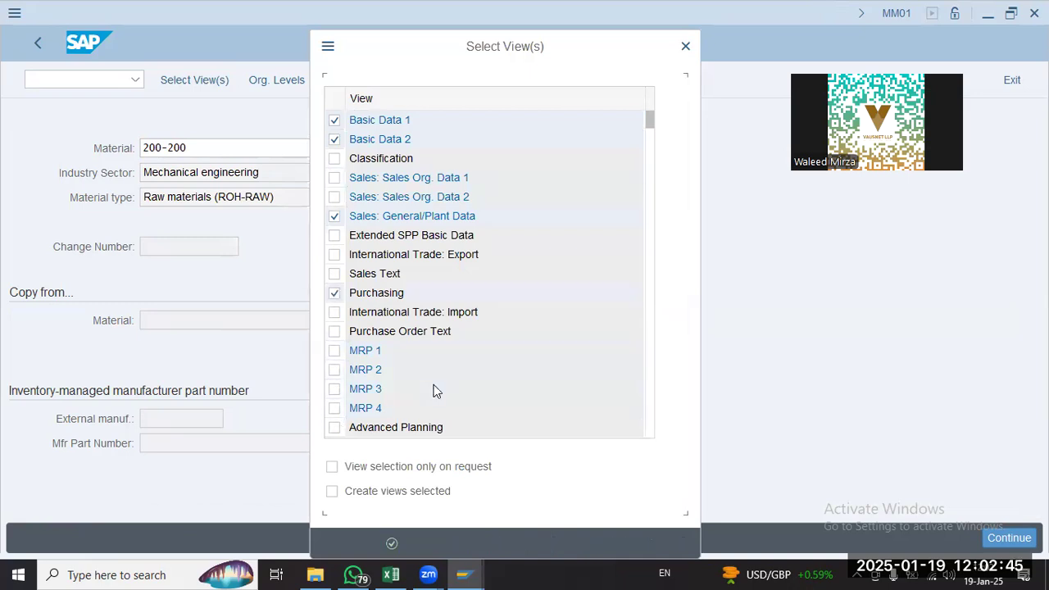
scroll(365, 279, down, 5)
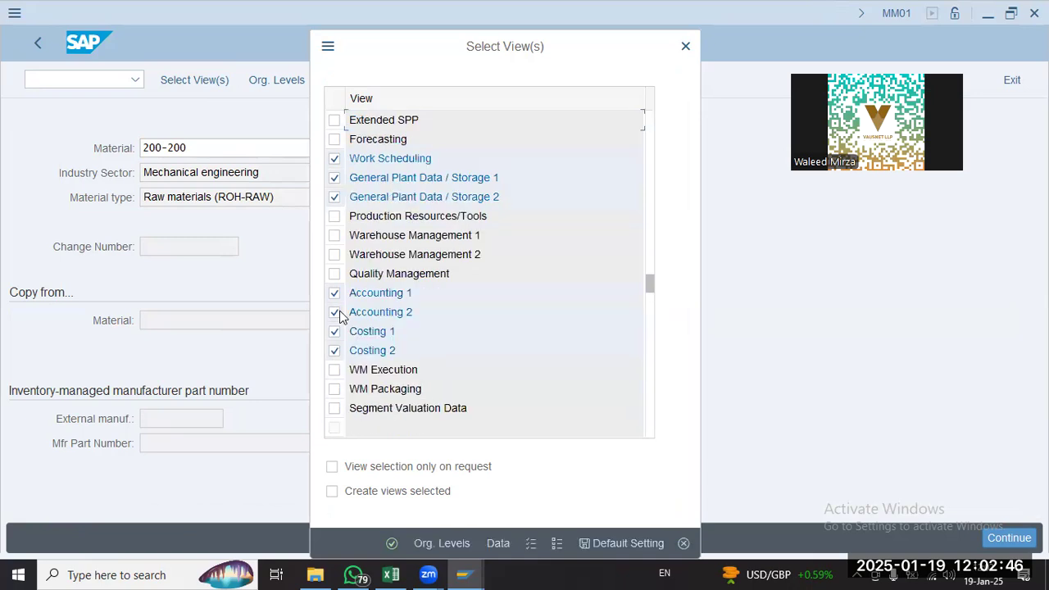
click(334, 158)
Set the organizational levels to plant SDQT and storage location SHJ, and continue to the material's basic data
click(426, 543)
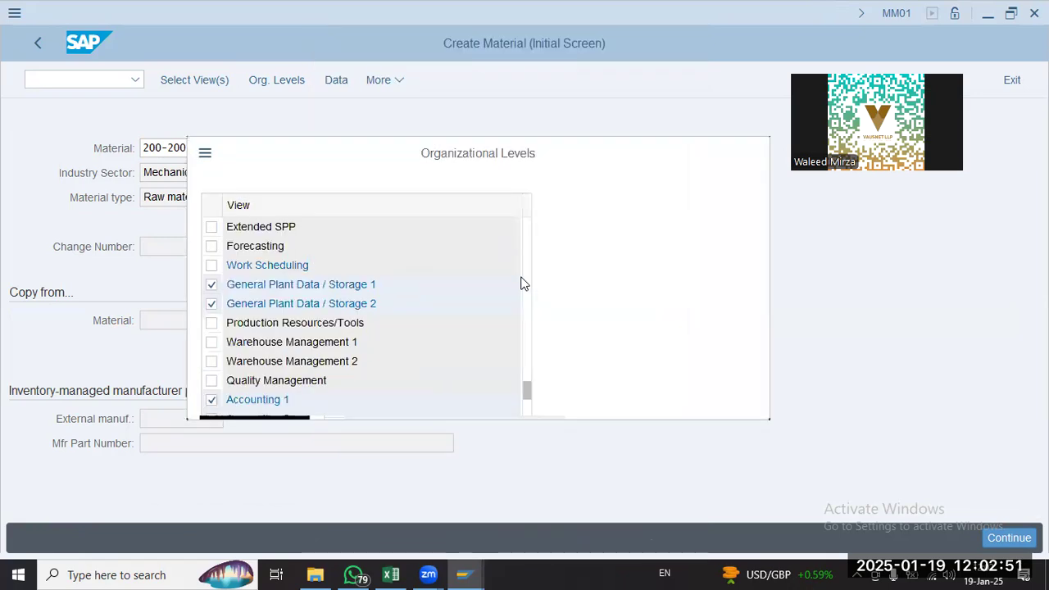
text(sd)
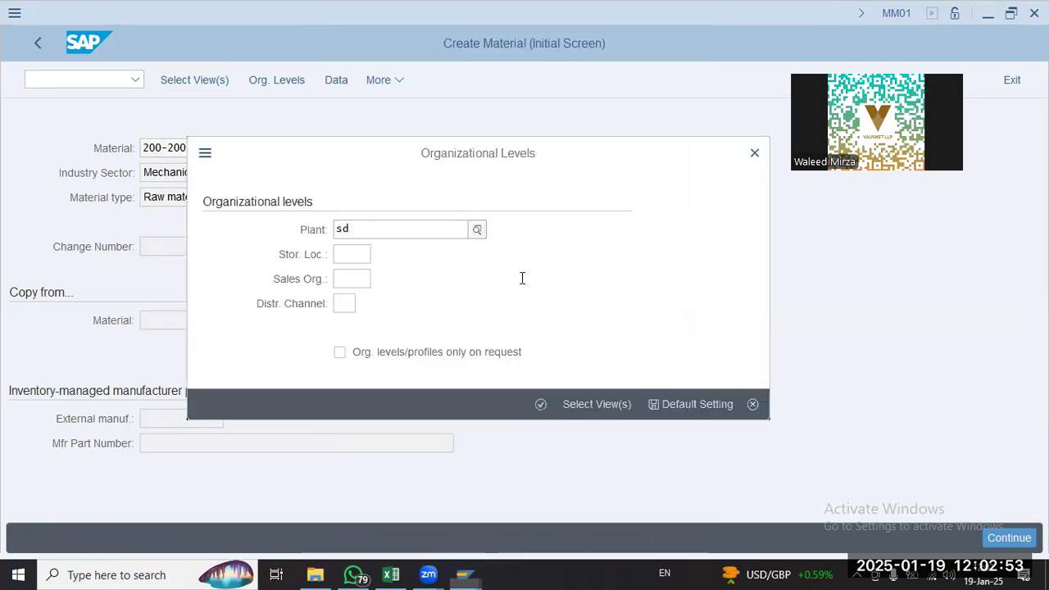
text(qt)
key(Tab)
text(shj)
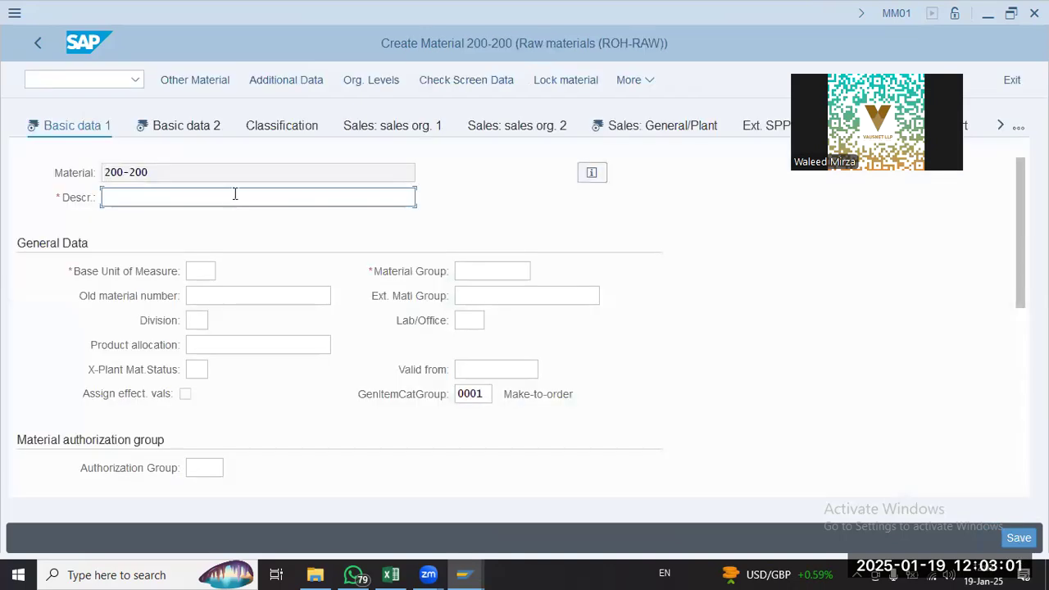
Enter a description starting with "200X" for material 200-200 in the basic data
text(300)
key(BackSpace)
key(BackSpace)
key(BackSpace)
text(200X)
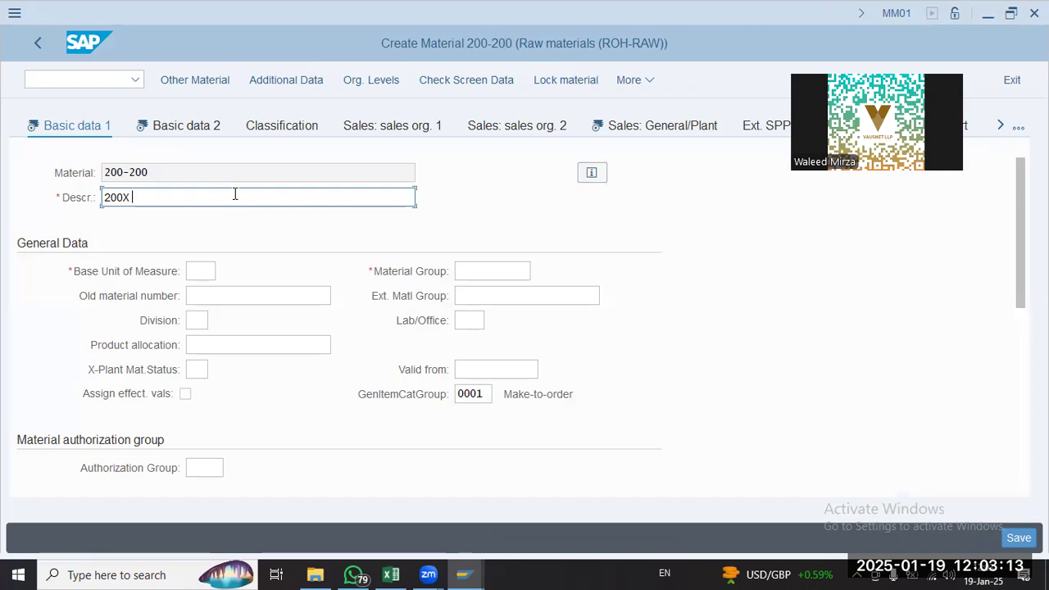
Complete the material description as 200XM9T Carburetor Plugs and copy its code 200XM9T
text(Carburetor Plugs)
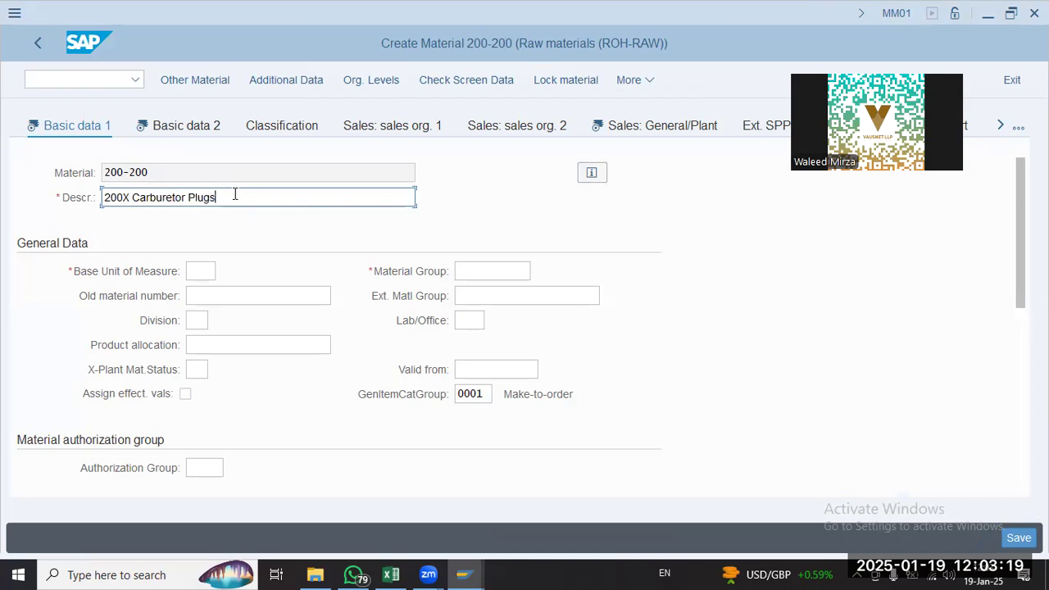
click(204, 272)
click(129, 198)
text(x)
key(BackSpace)
text(M9T)
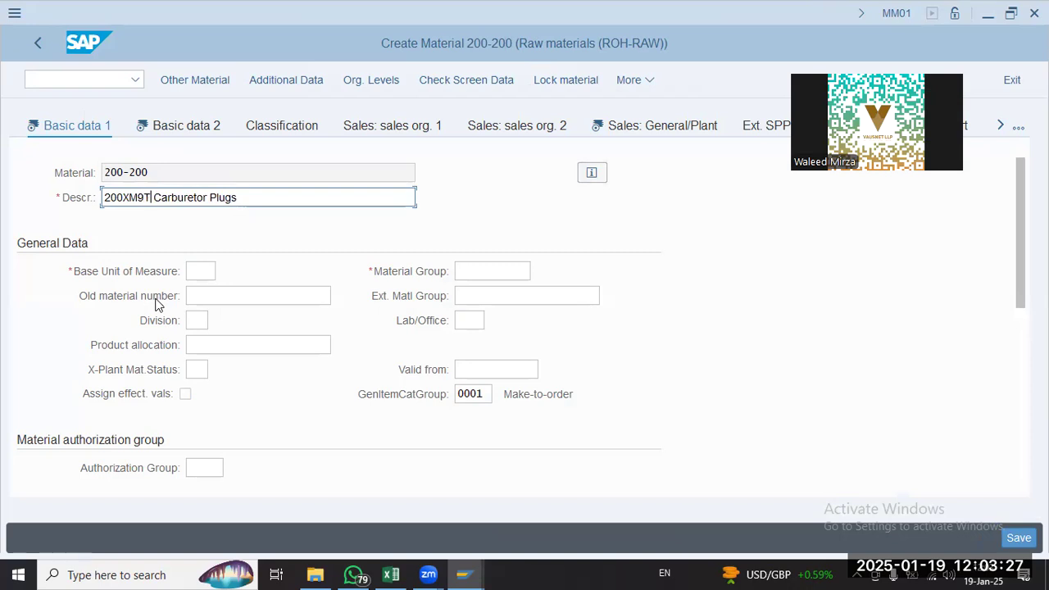
drag(269, 203, 115, 198)
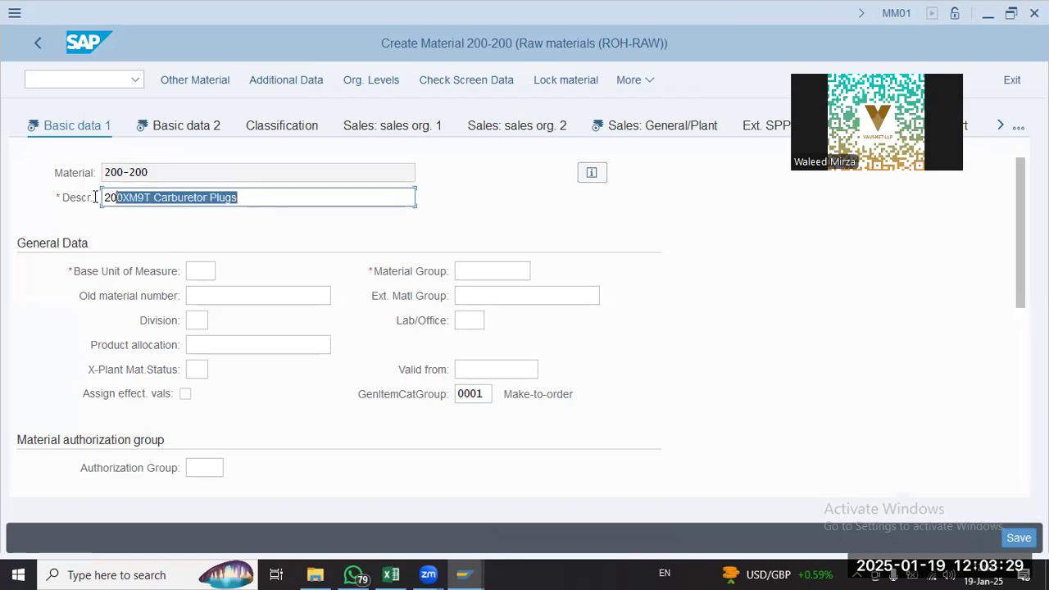
click(138, 197)
double_click(150, 197)
key(ctrl+c)
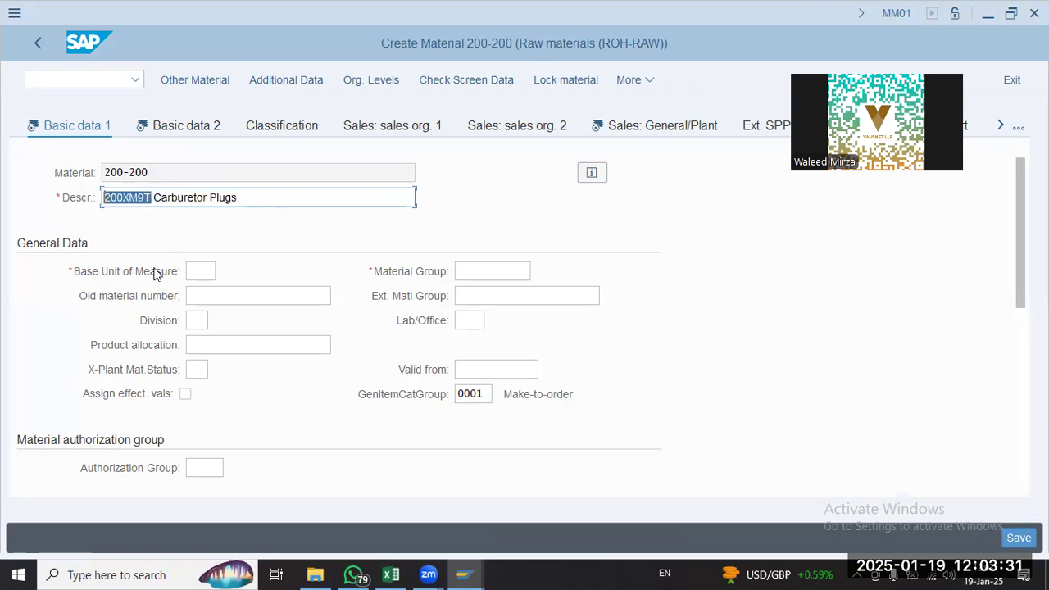
Set the base unit of measure to pc, the material group to 01 and the division to 00
key(Tab)
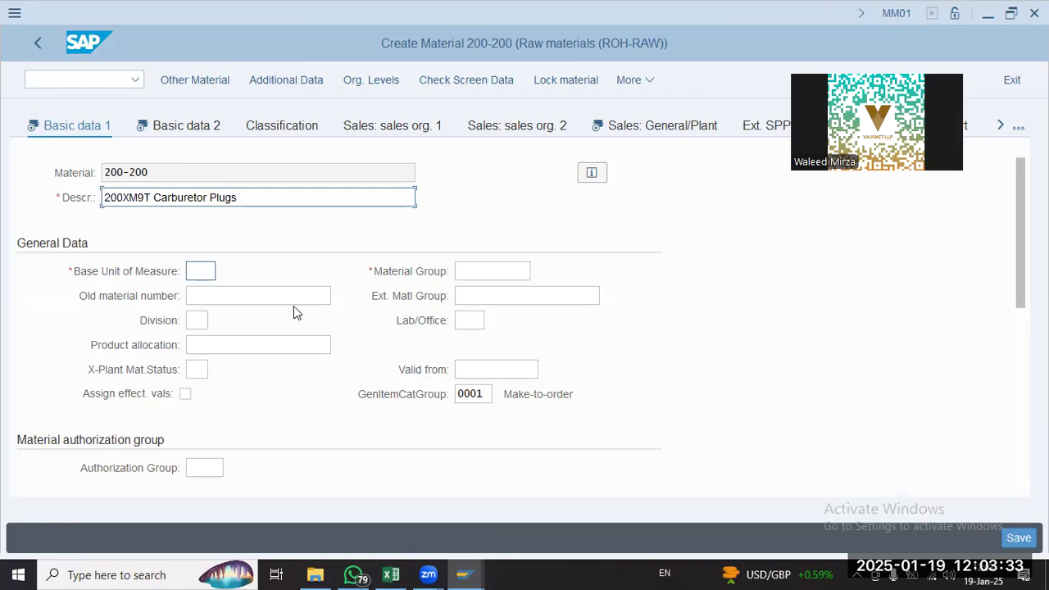
text(pc)
key(Tab)
text(1)
key(BackSpace)
text(01)
click(197, 321)
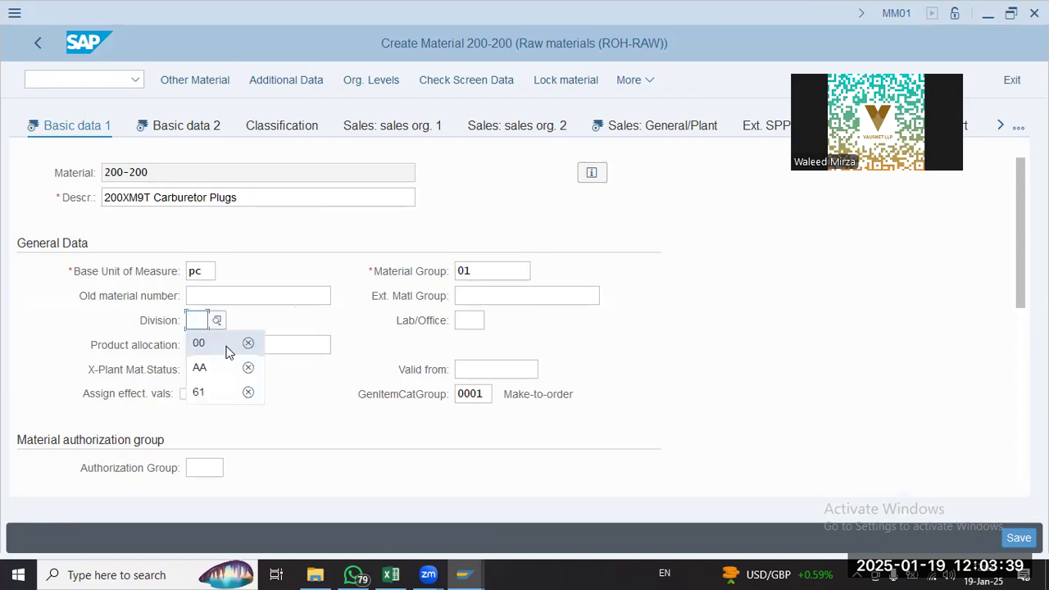
click(228, 347)
click(464, 318)
click(246, 340)
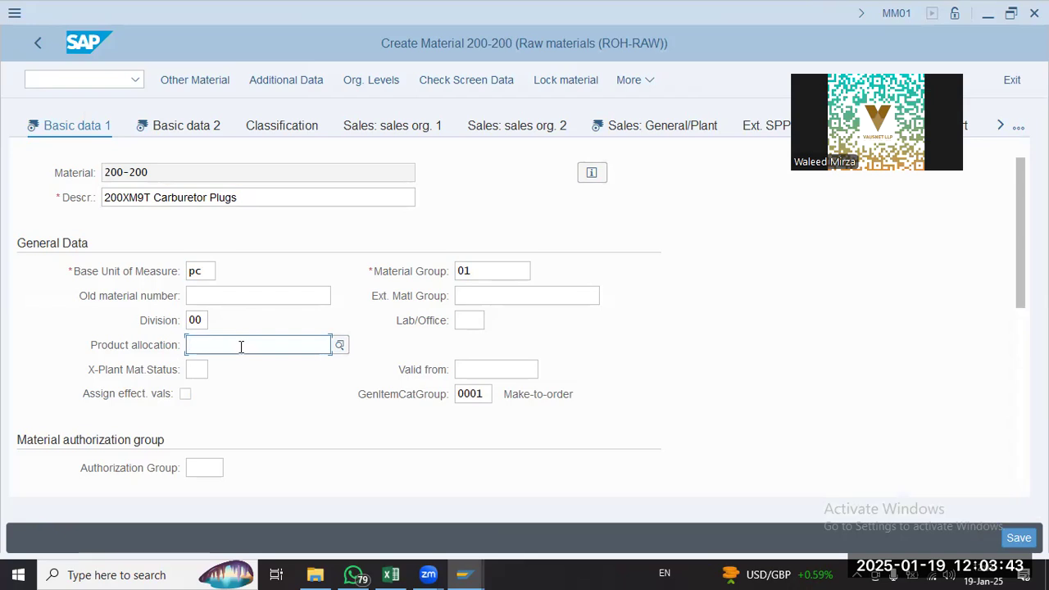
Enter a gross weight of 1 and a net weight of 1 in the material's dimension data
scroll(241, 346, down, 3)
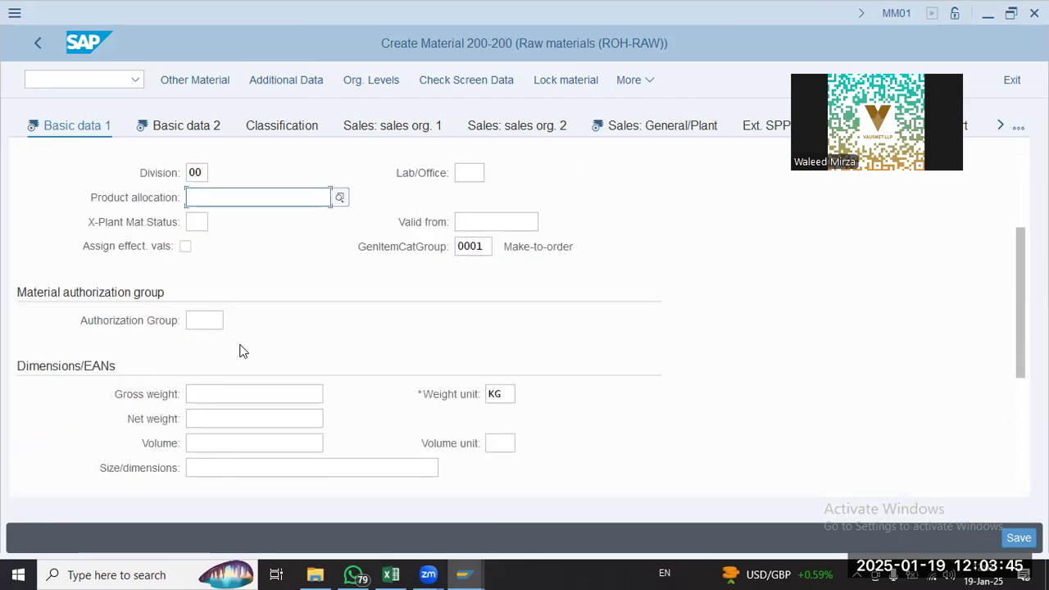
click(482, 247)
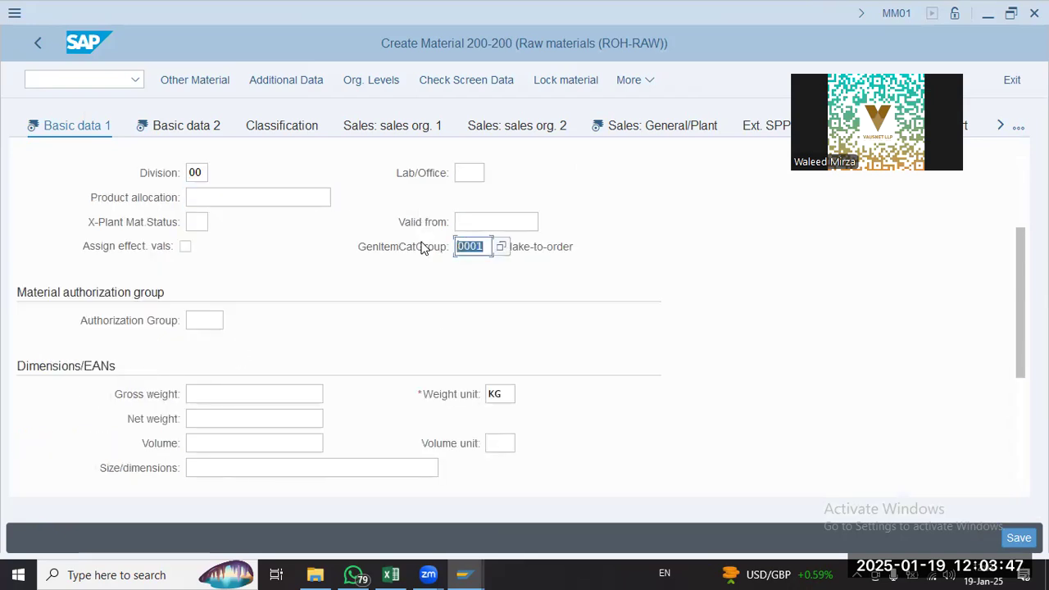
click(550, 246)
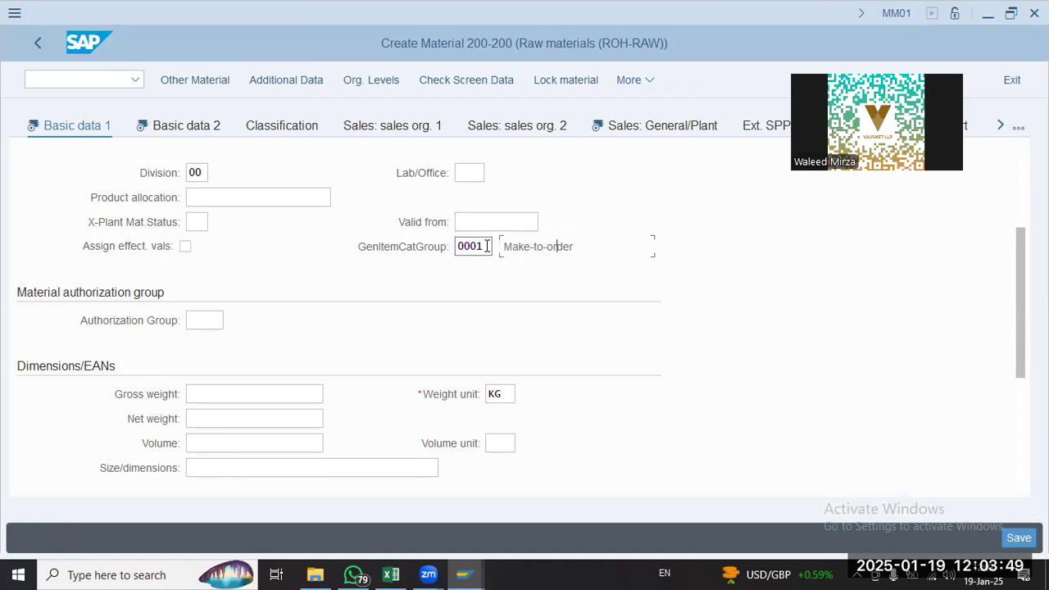
click(205, 322)
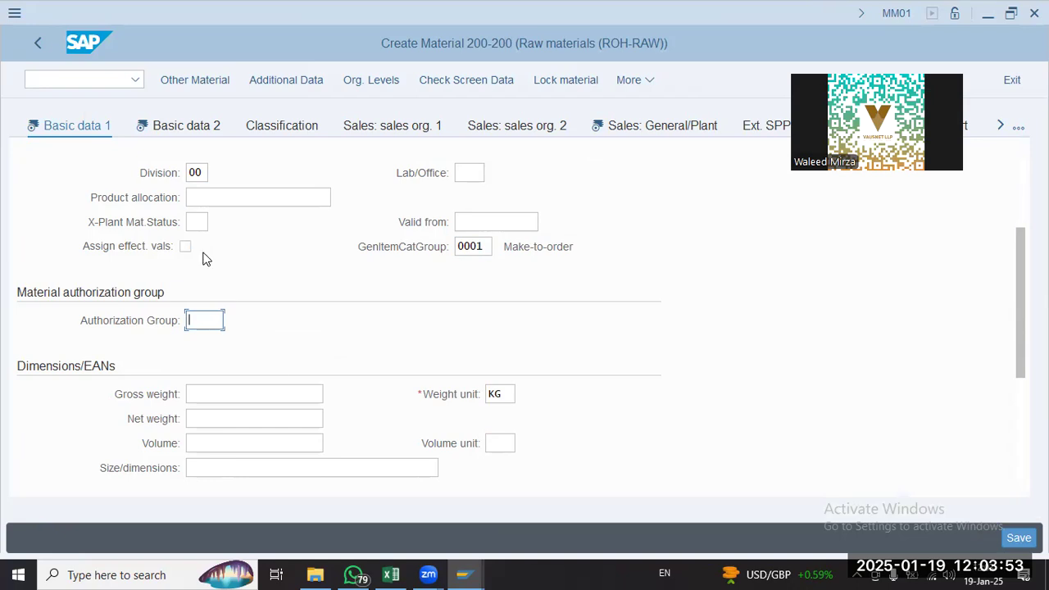
click(227, 395)
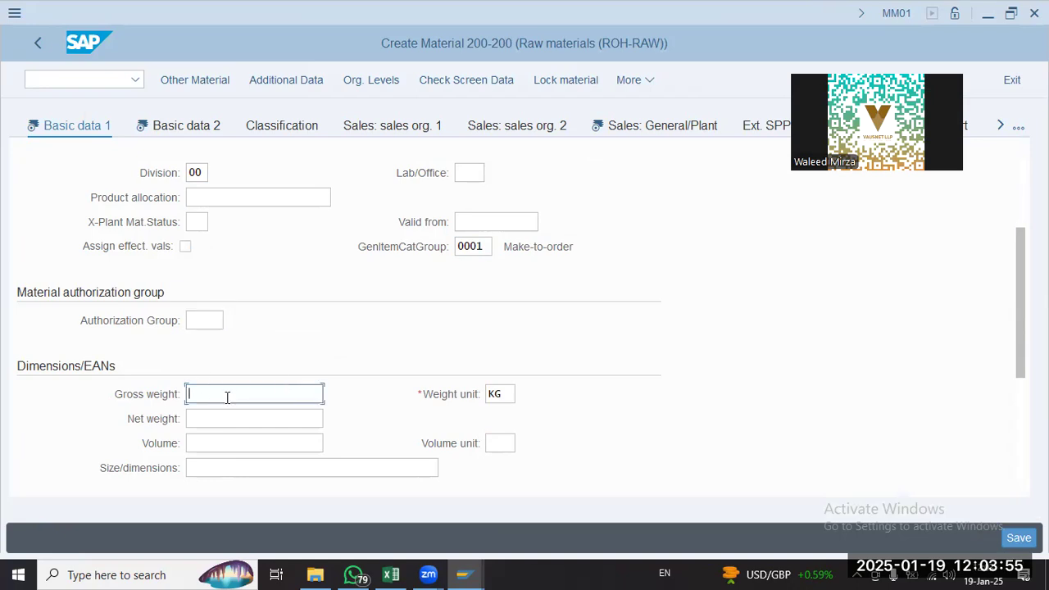
click(227, 424)
click(227, 417)
text(1)
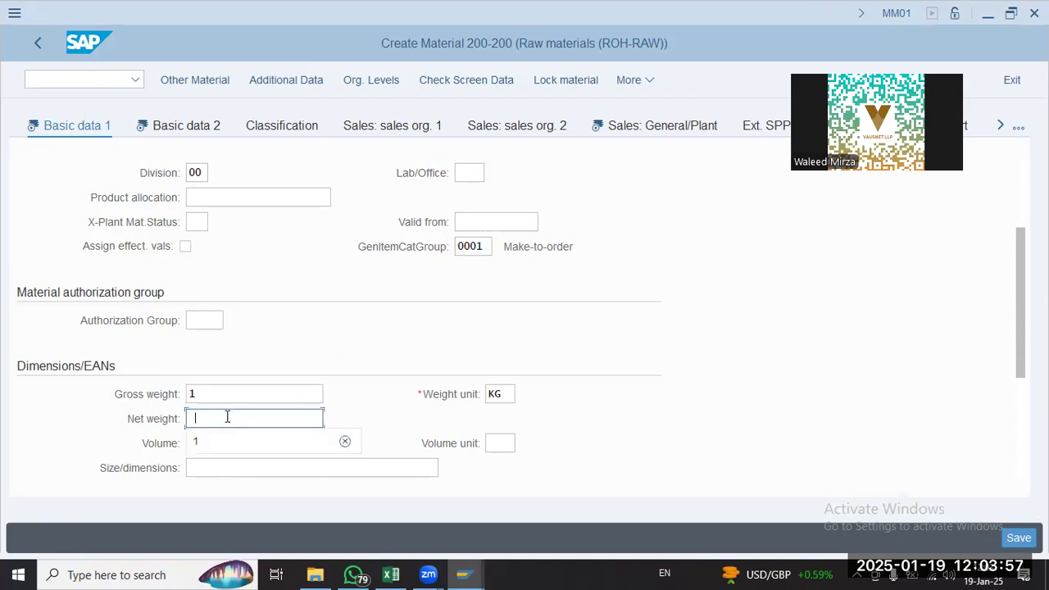
click(228, 452)
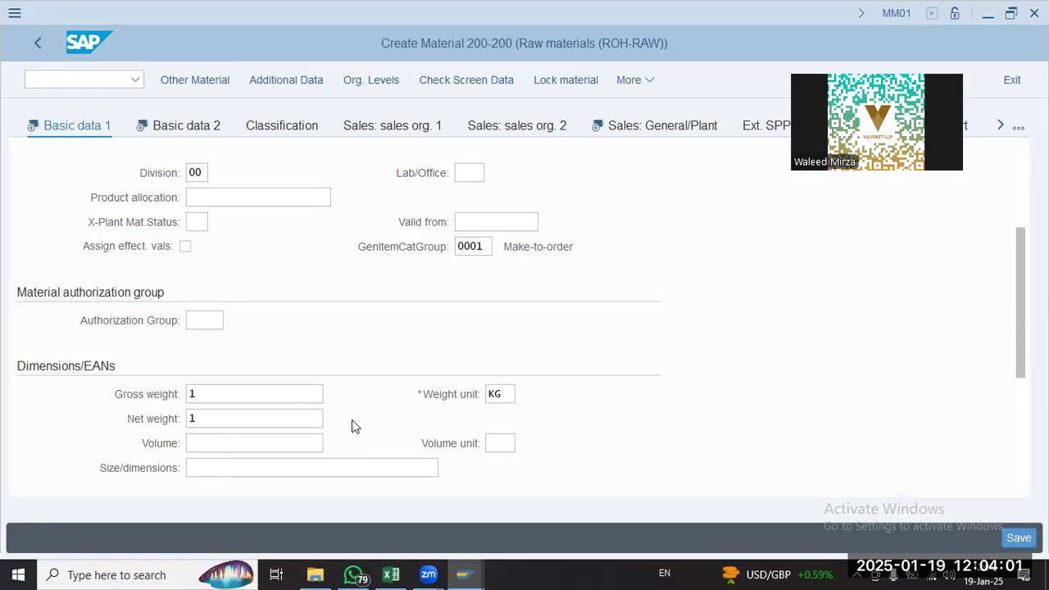
Switch to the Basic data 2 view and look over the fields under Other Data
click(172, 121)
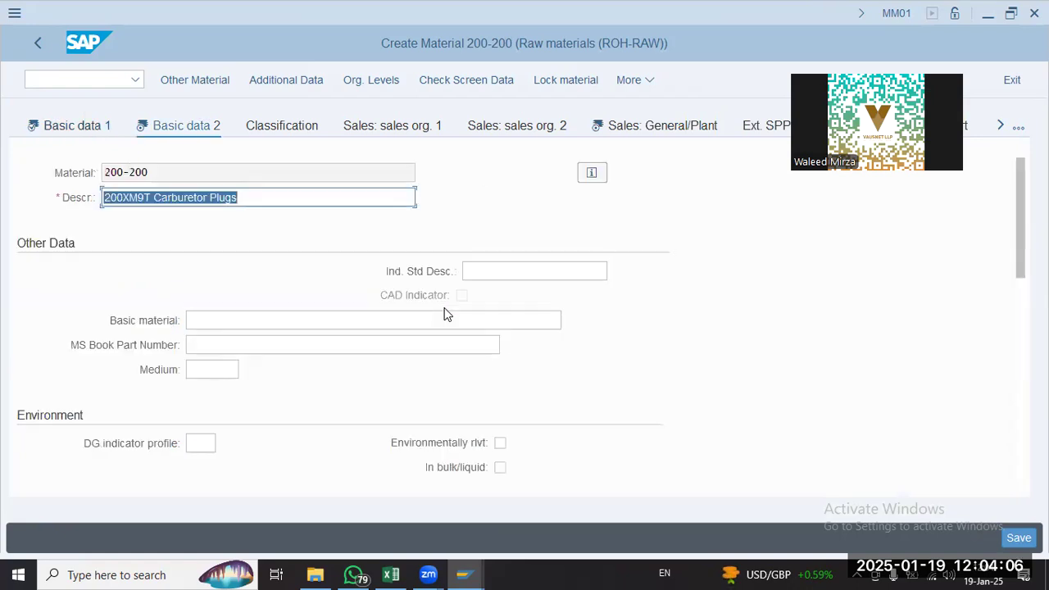
click(272, 323)
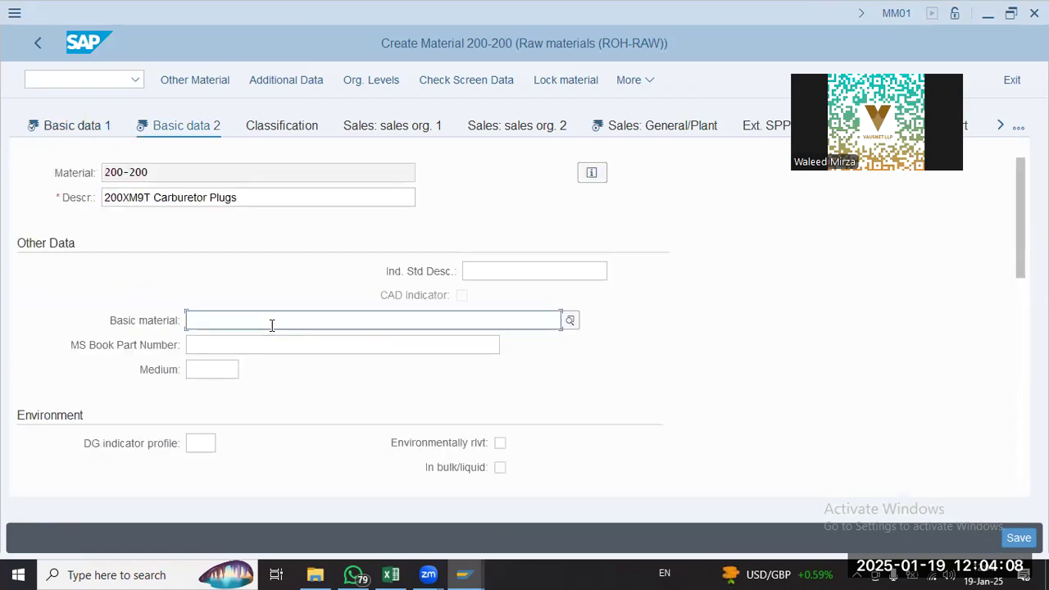
click(245, 343)
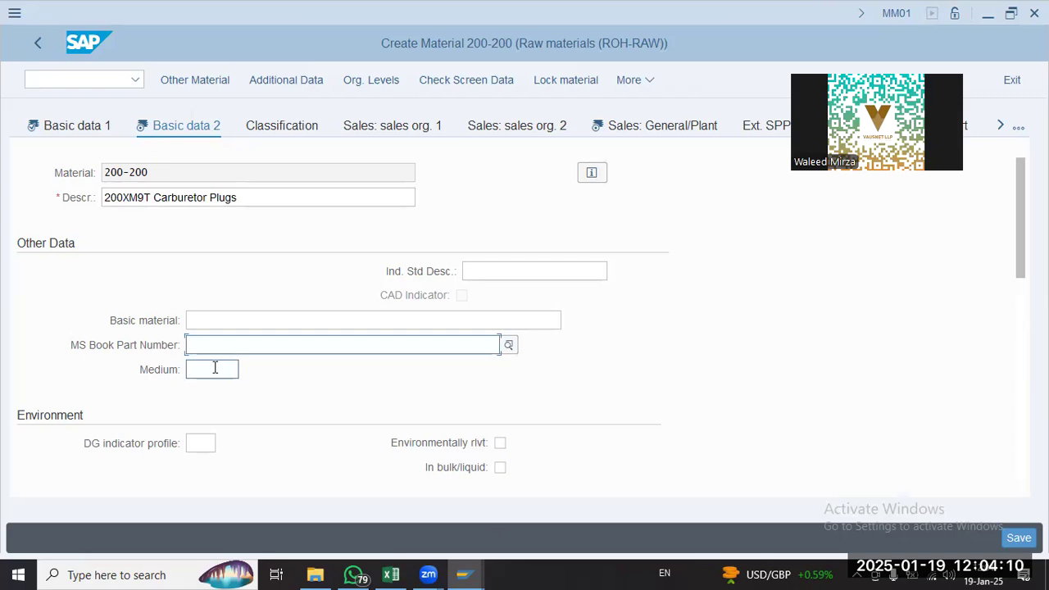
click(490, 269)
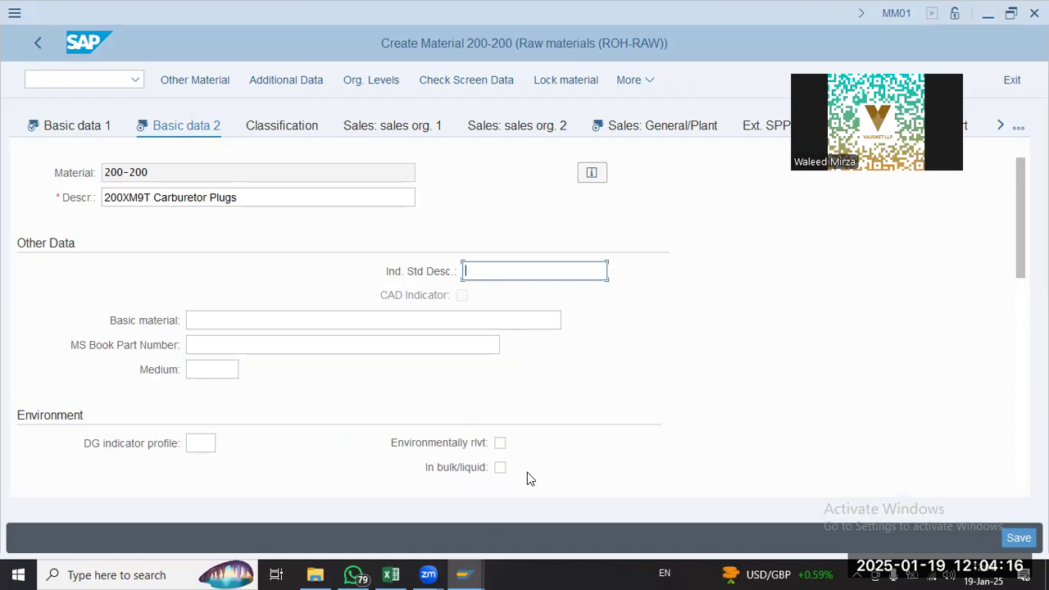
Add a DE language description 200XM9T Carburetor Plugs in the material's additional data and return to the main data
click(296, 82)
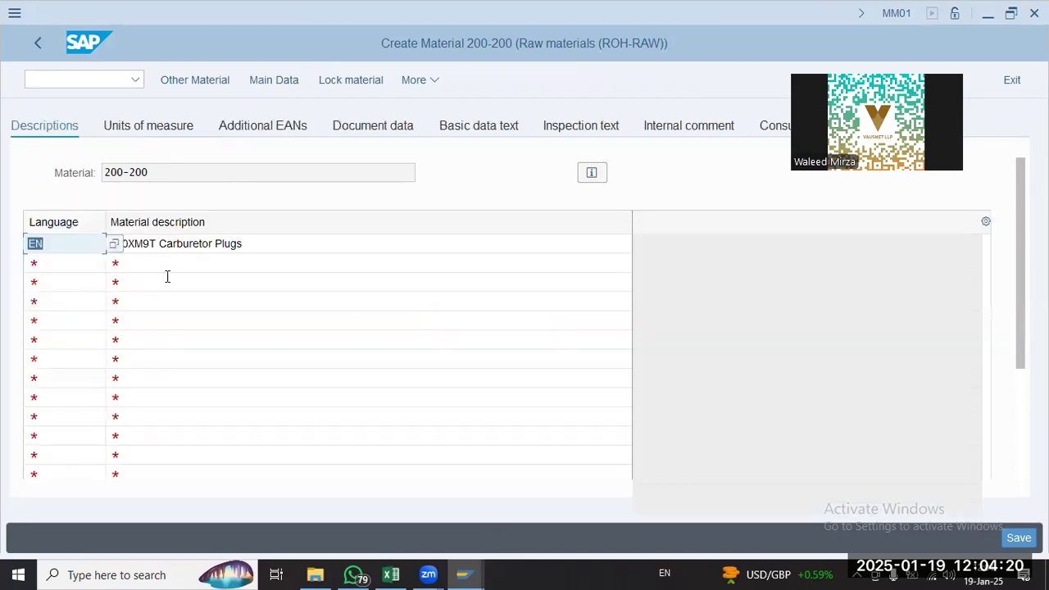
click(84, 265)
text(de)
key(Tab)
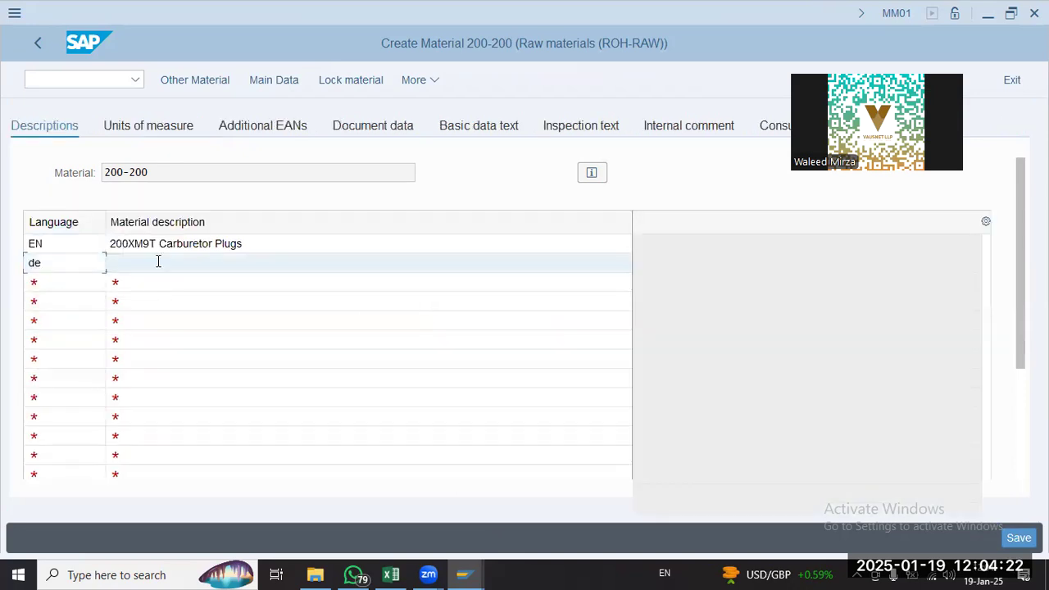
key(ctrl+v)
key(Up)
key(shift+End)
key(ctrl+c)
key(End)
key(Down)
key(ctrl+v)
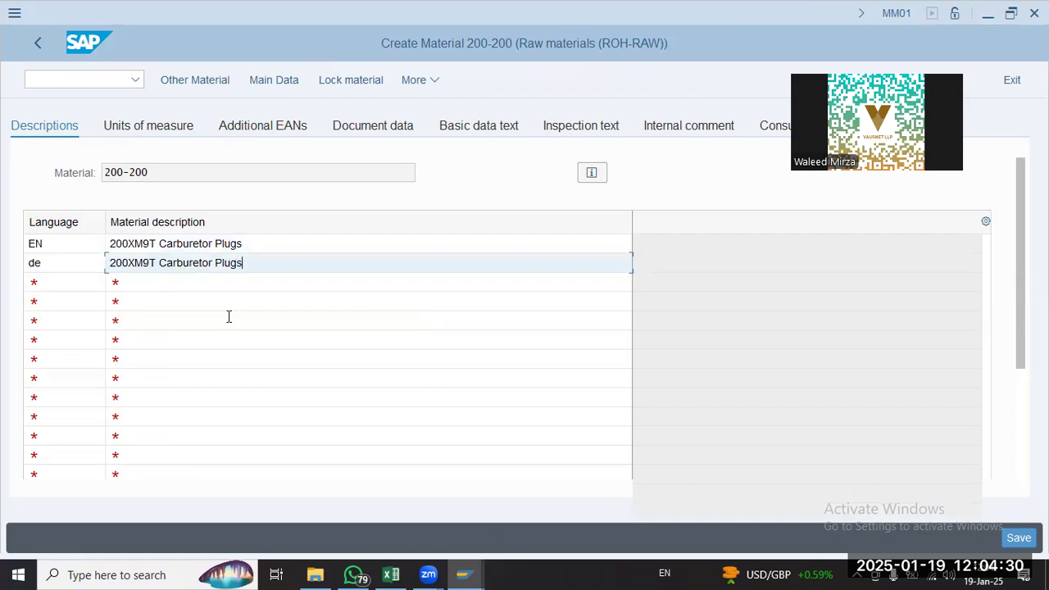
key(Return)
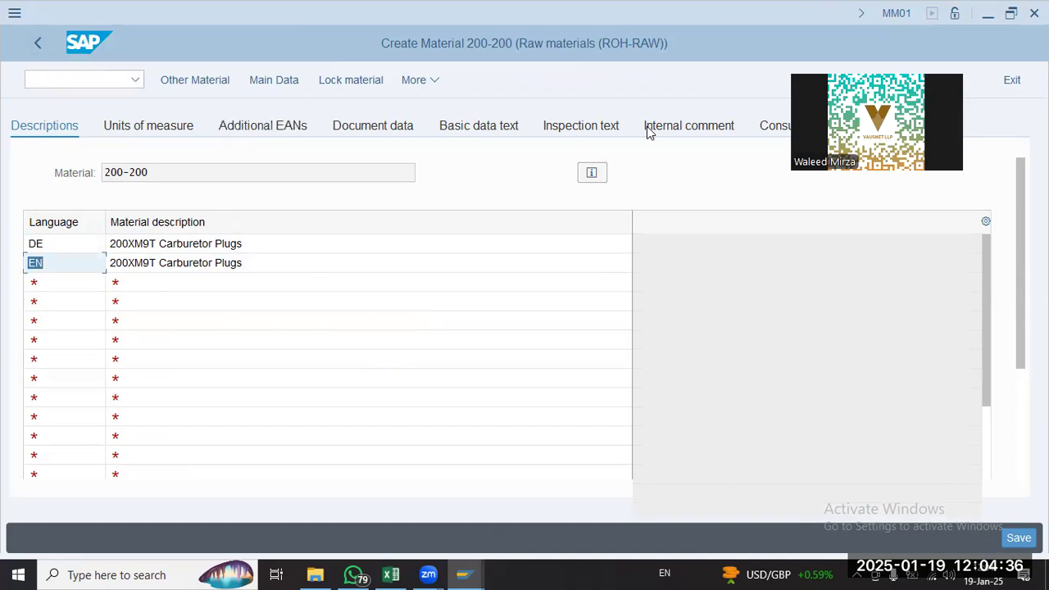
click(39, 45)
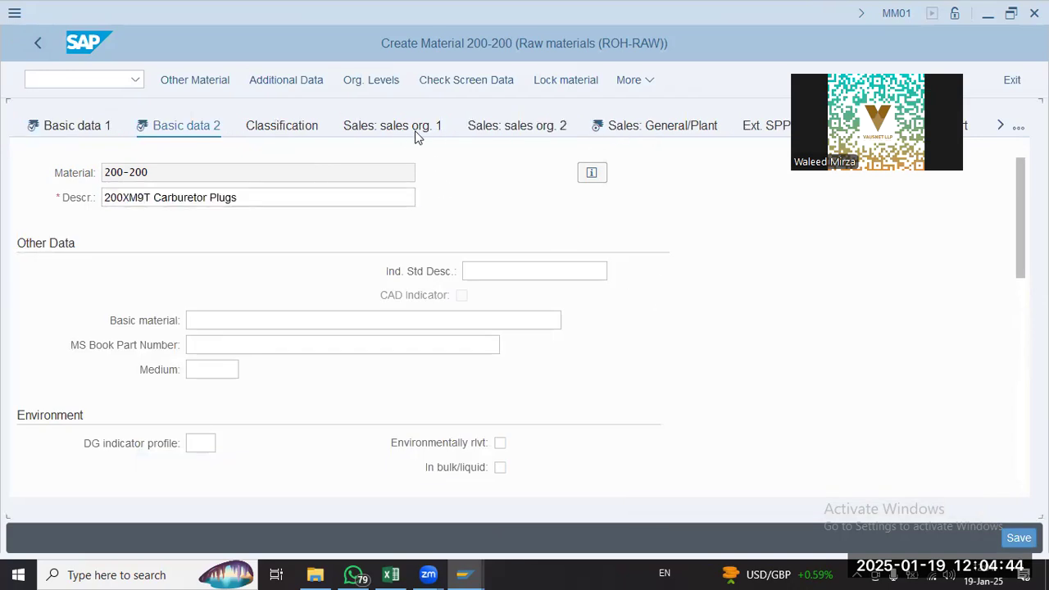
Set the availability check to KP in the Sales: General/Plant view
click(257, 321)
click(584, 296)
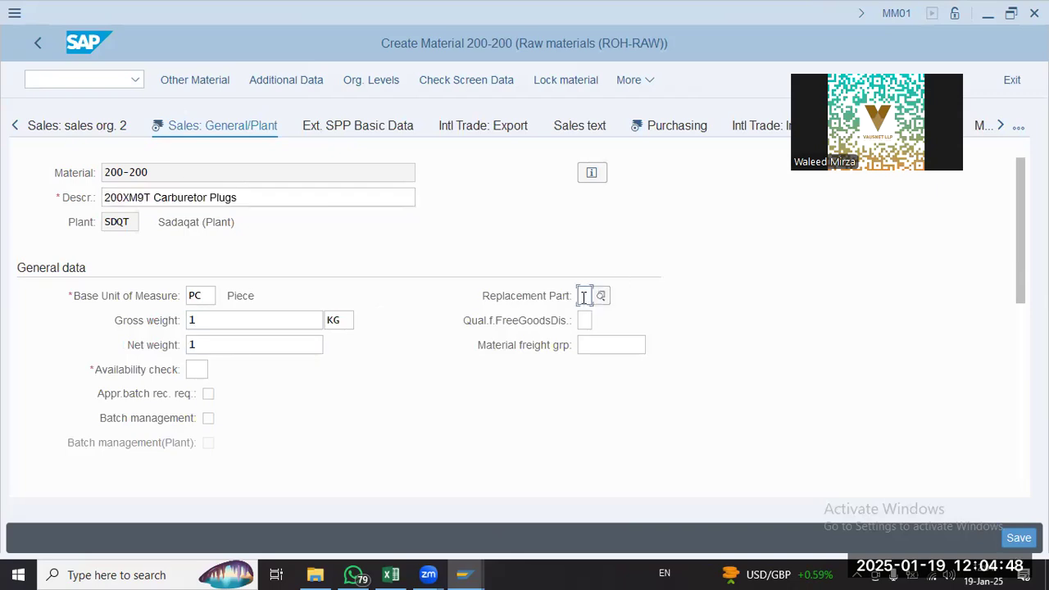
click(201, 370)
click(215, 397)
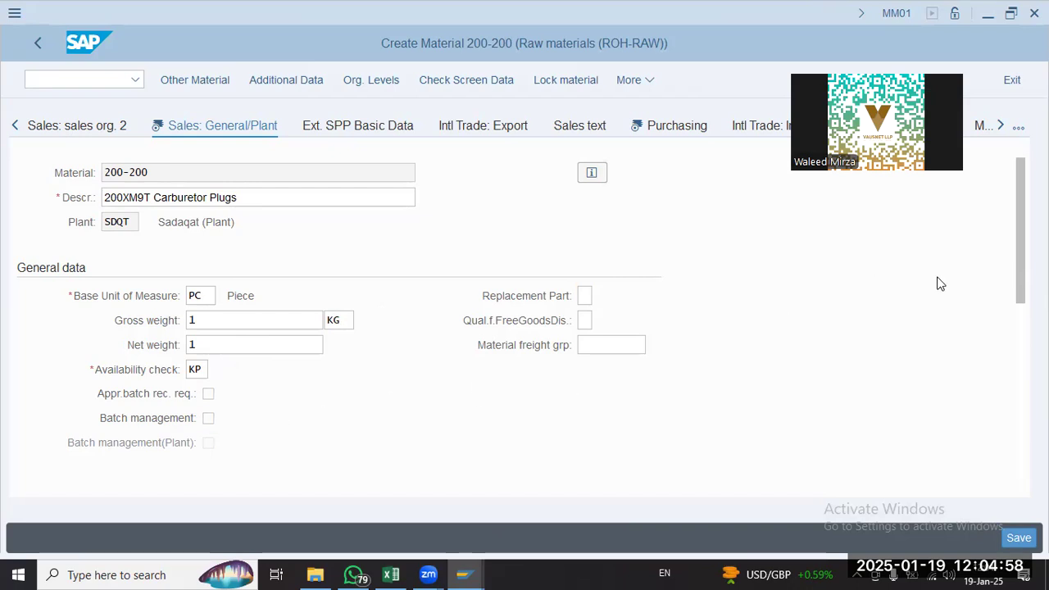
Set both the transportation group and the loading group to 0001 in the shipping data
scroll(1019, 232, down, 3)
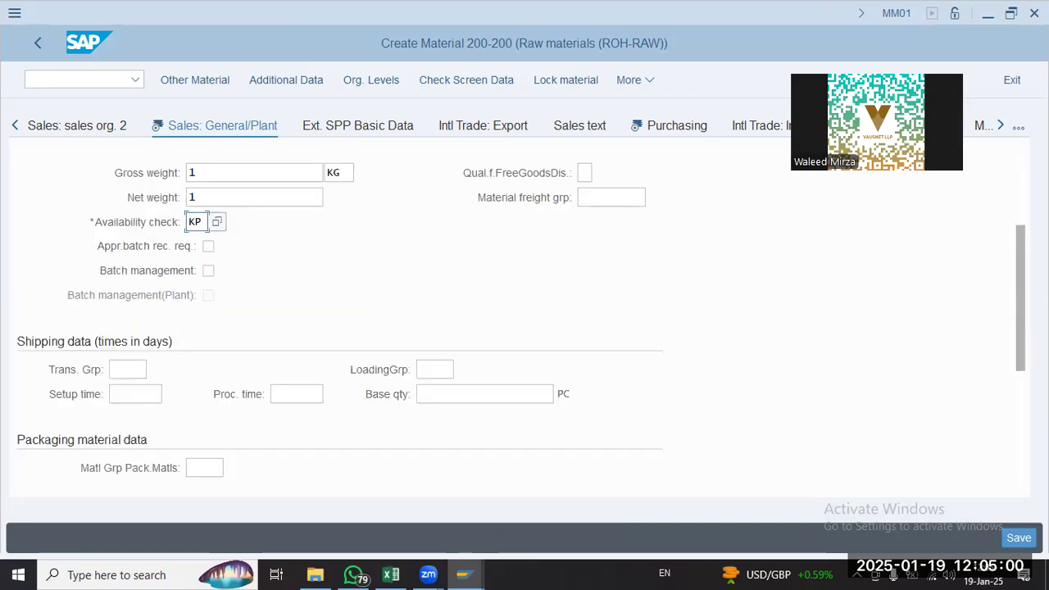
click(131, 370)
text(1)
click(129, 392)
click(436, 369)
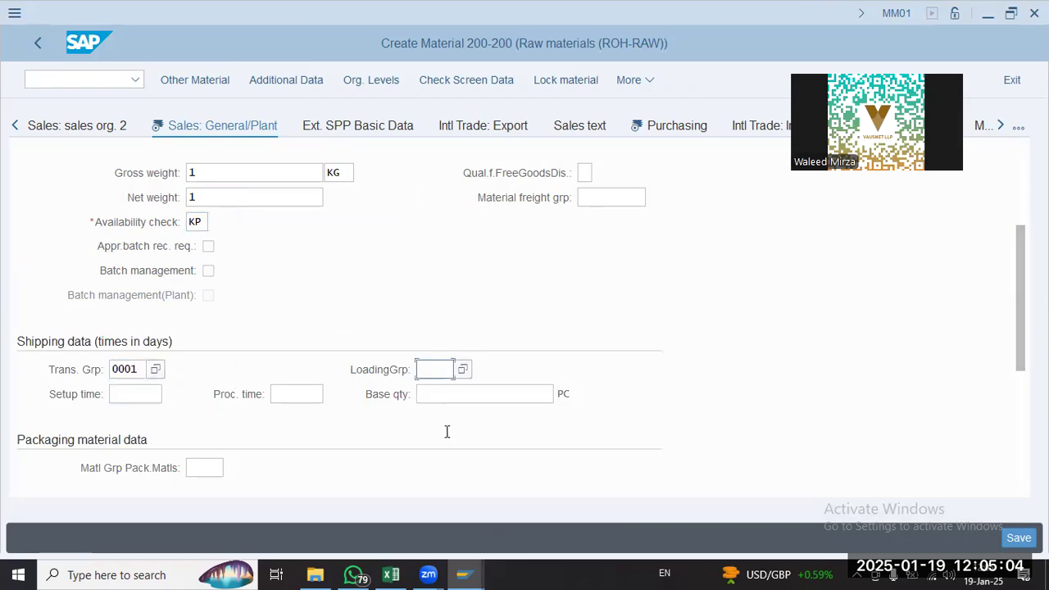
click(449, 394)
click(212, 467)
click(607, 199)
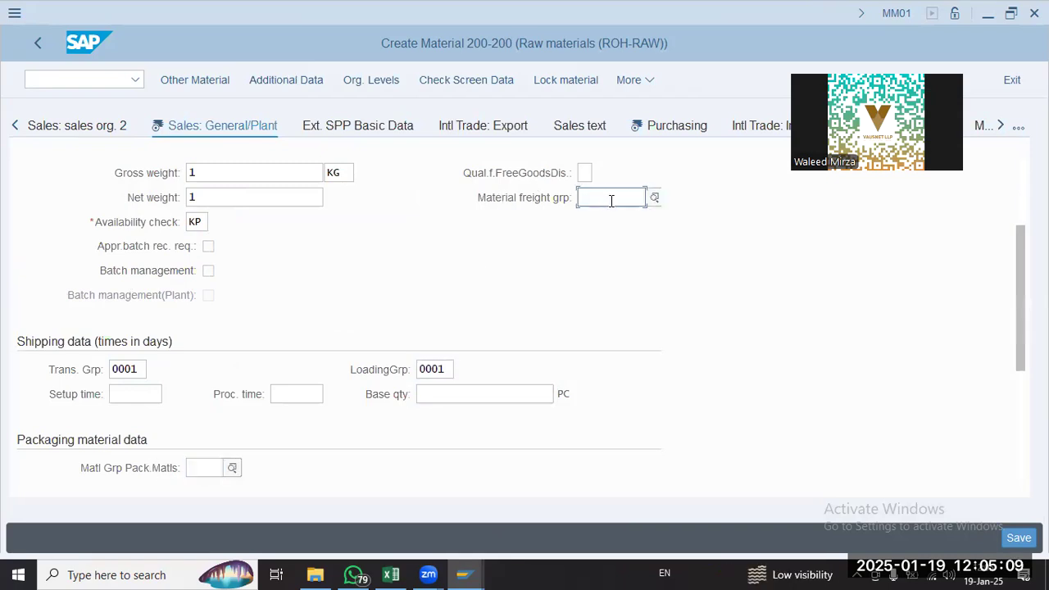
scroll(436, 288, up, 1)
scroll(436, 288, up, 1)
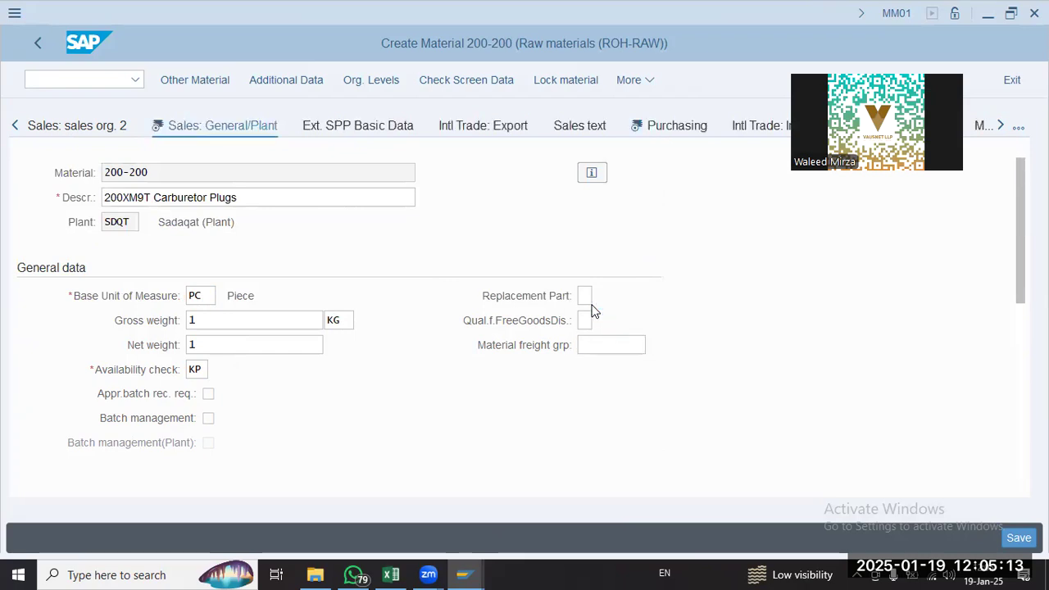
Proceed to the Purchasing view, set the purchasing group to 19g and enable automatic PO
key(Return)
click(506, 296)
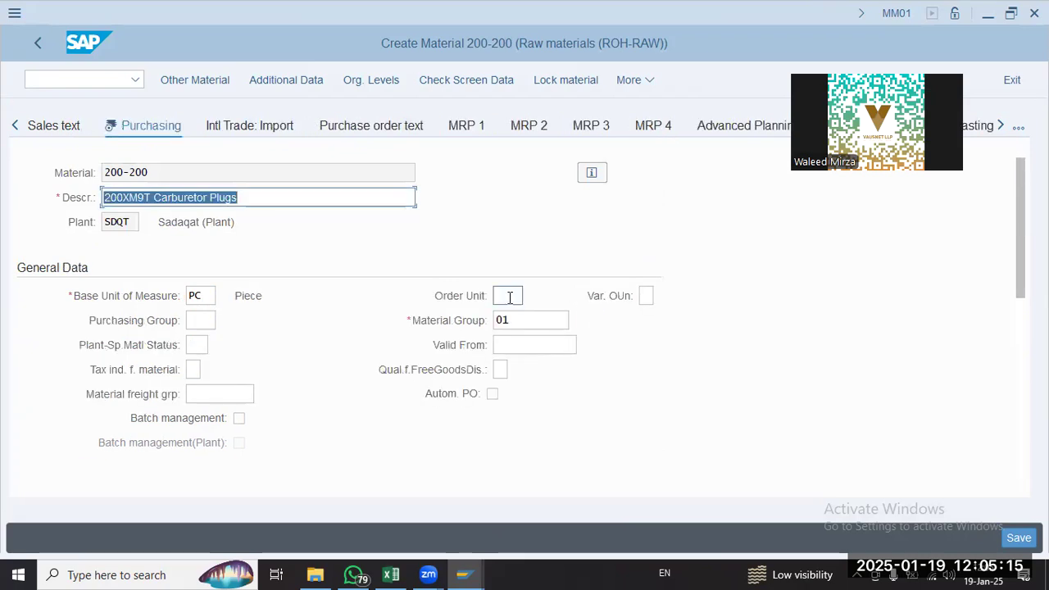
click(203, 321)
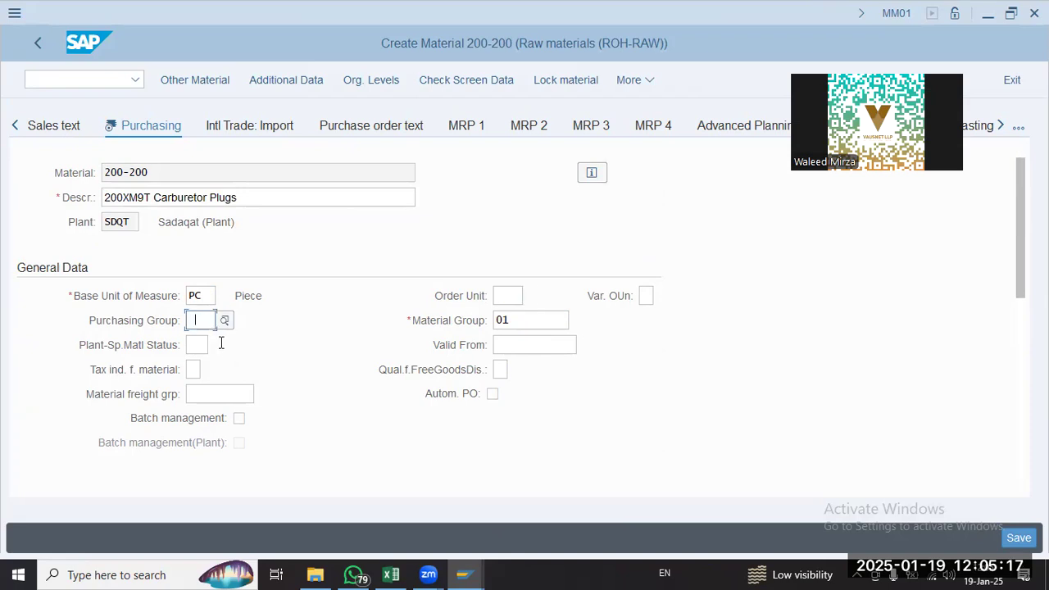
click(212, 344)
click(541, 345)
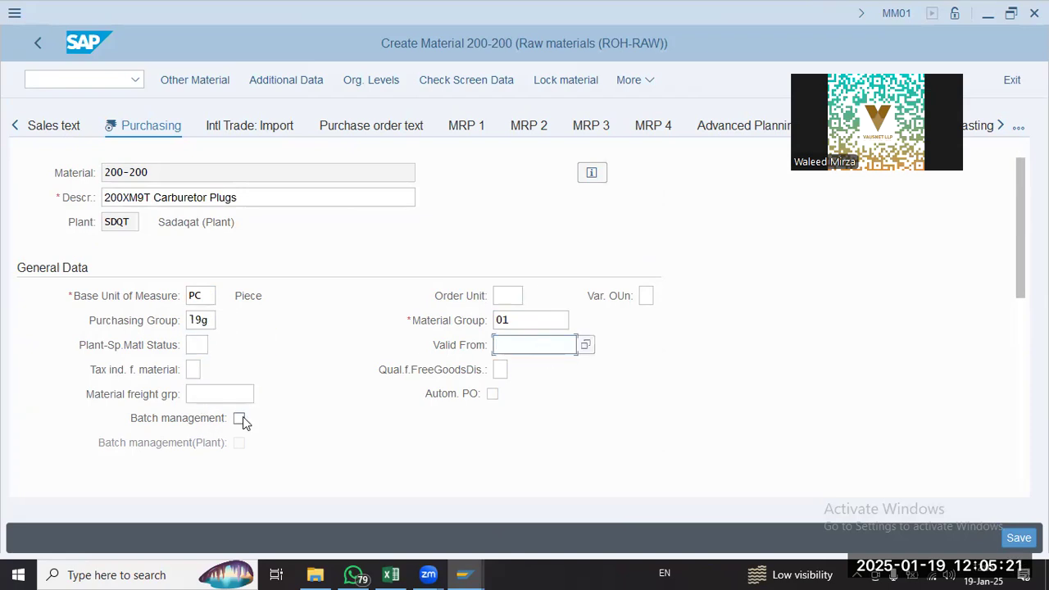
click(492, 393)
click(245, 394)
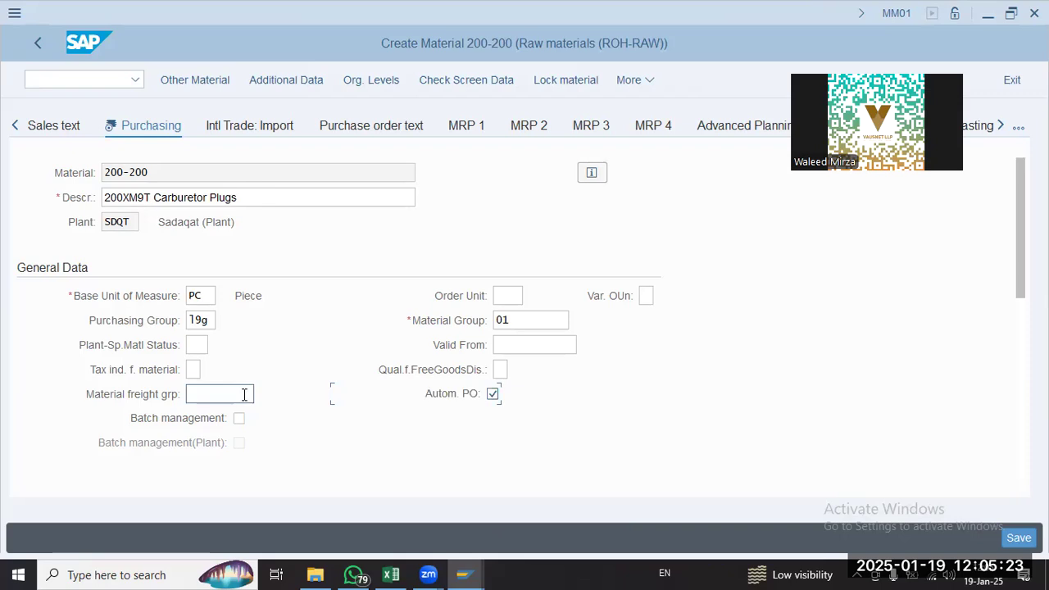
scroll(244, 395, down, 3)
click(213, 246)
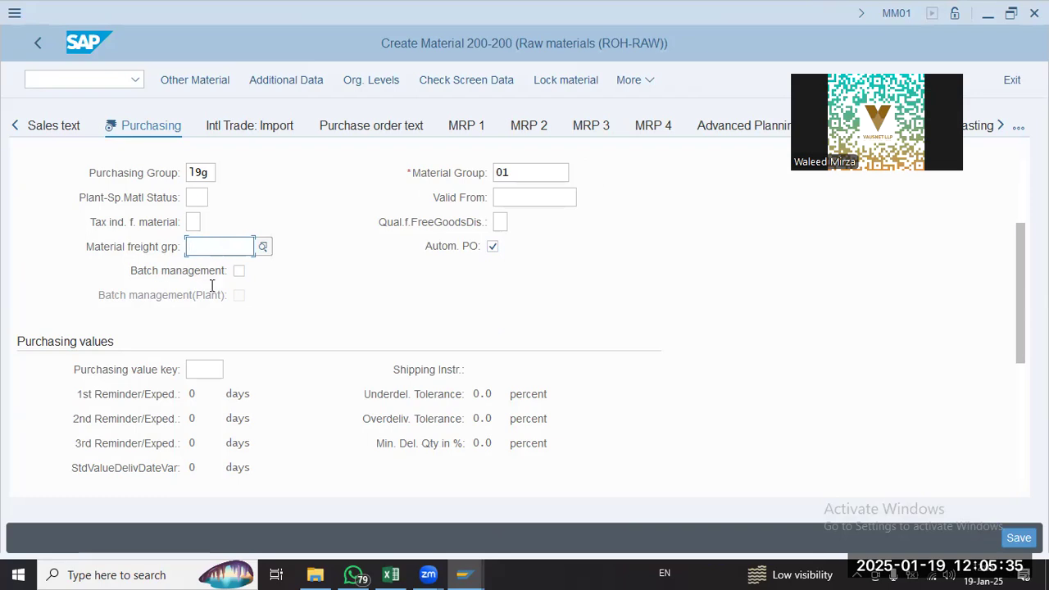
click(199, 368)
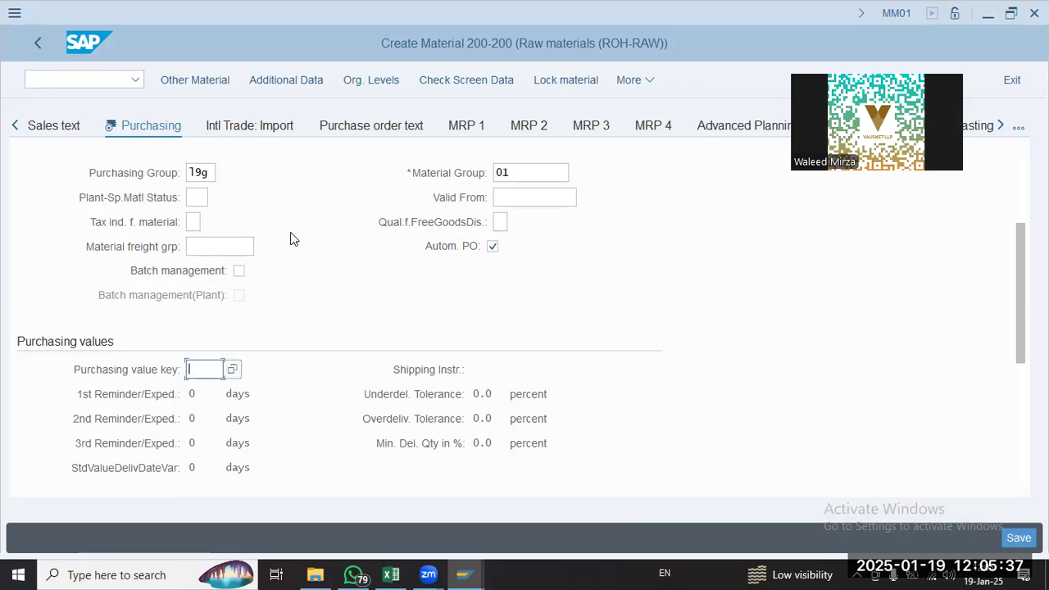
click(207, 248)
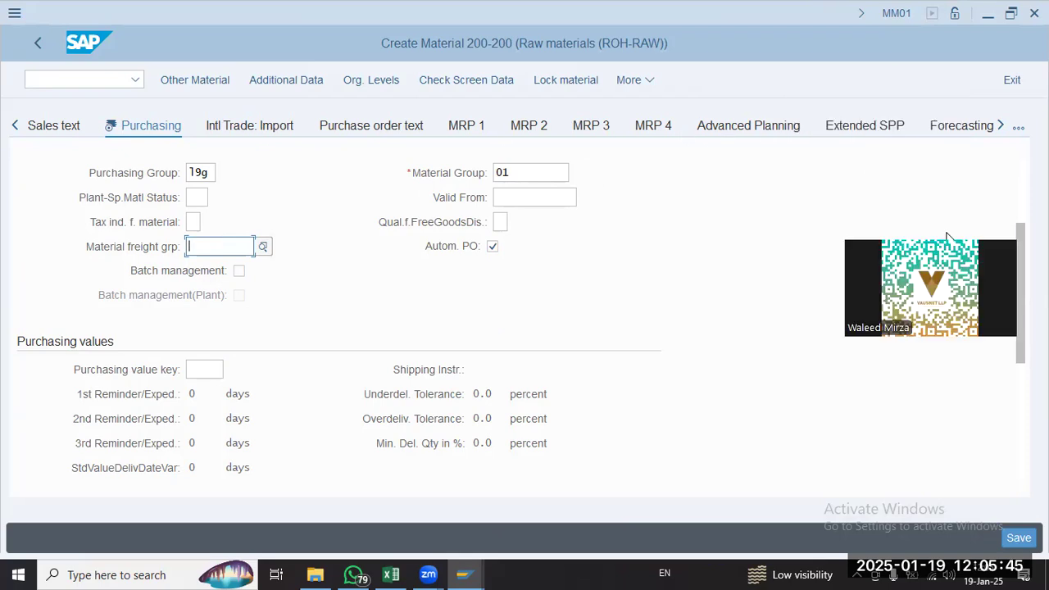
Proceed to the Plant data / stor. 1 view and review its general data and shelf life fields
click(1003, 125)
click(1003, 125)
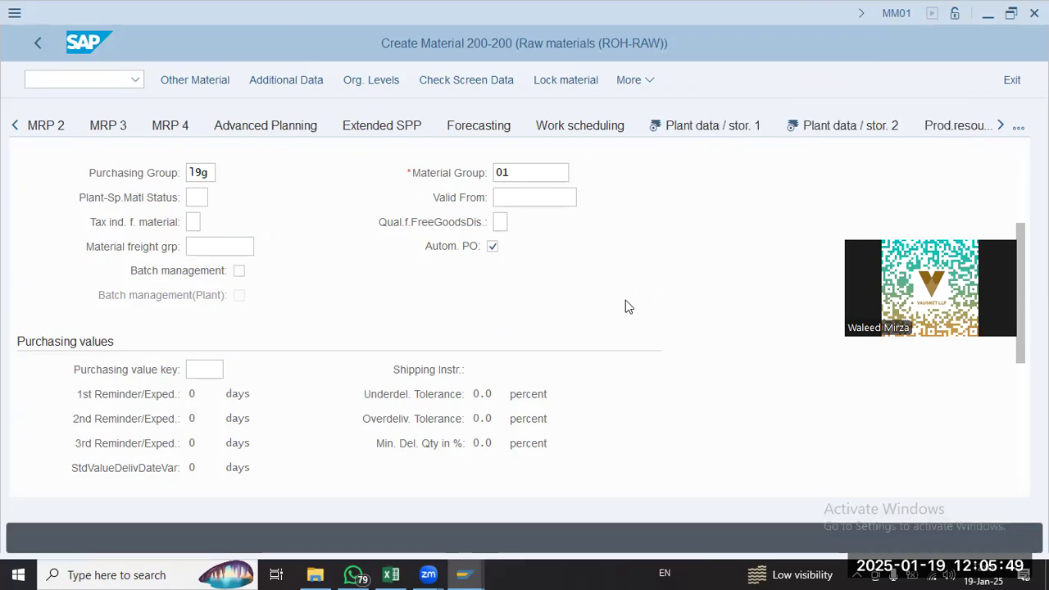
click(219, 343)
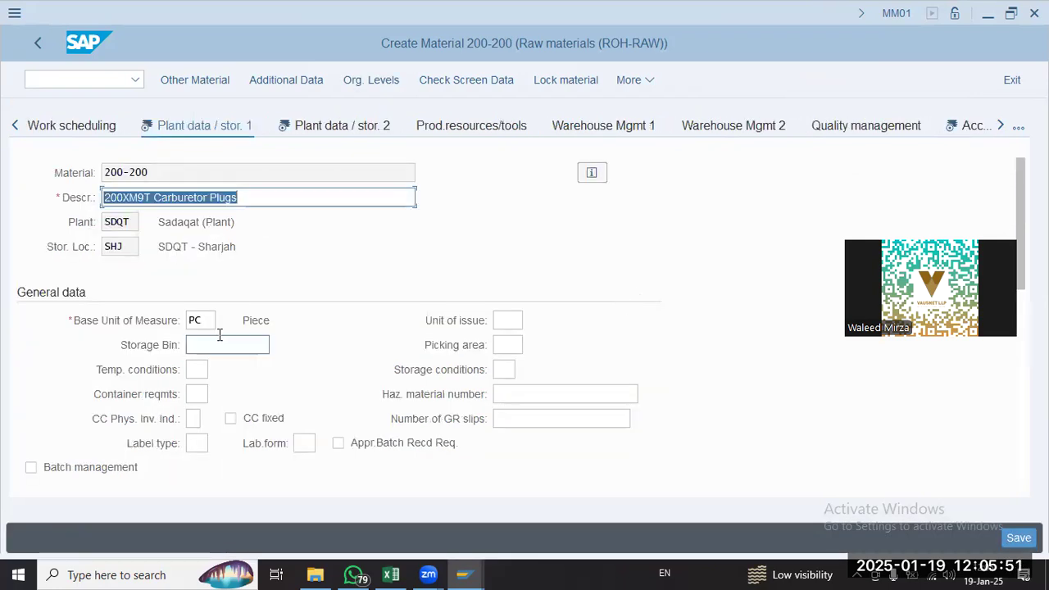
click(518, 320)
click(193, 418)
click(523, 418)
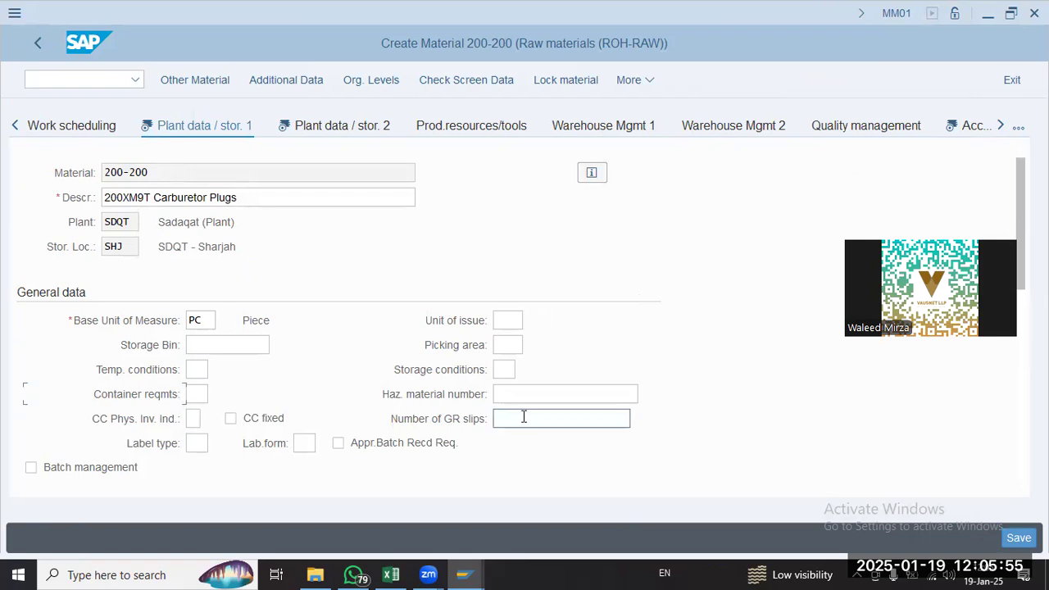
scroll(250, 327, down, 3)
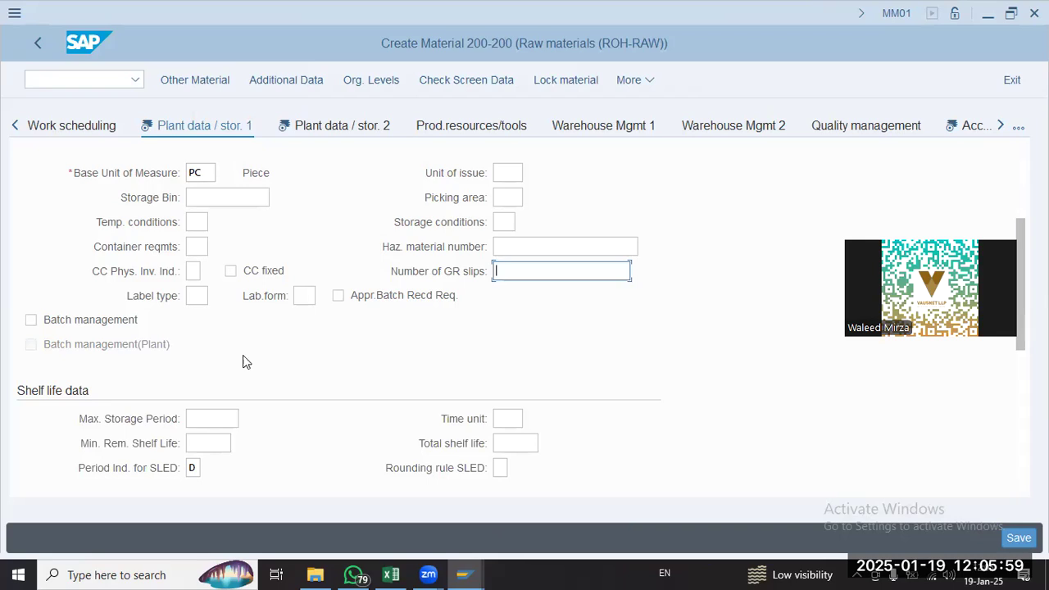
scroll(243, 364, down, 3)
click(227, 298)
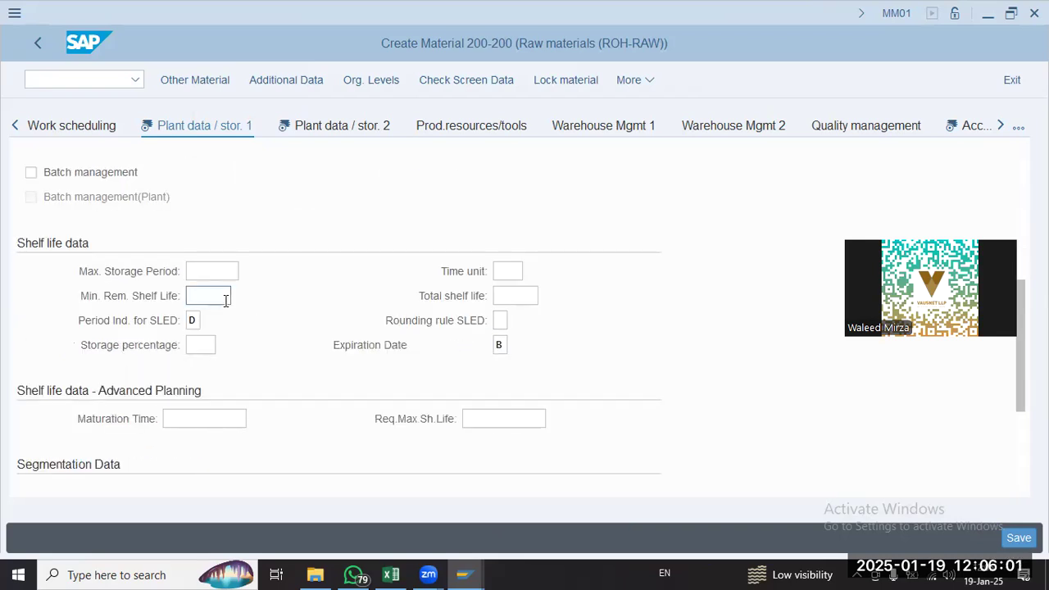
click(231, 274)
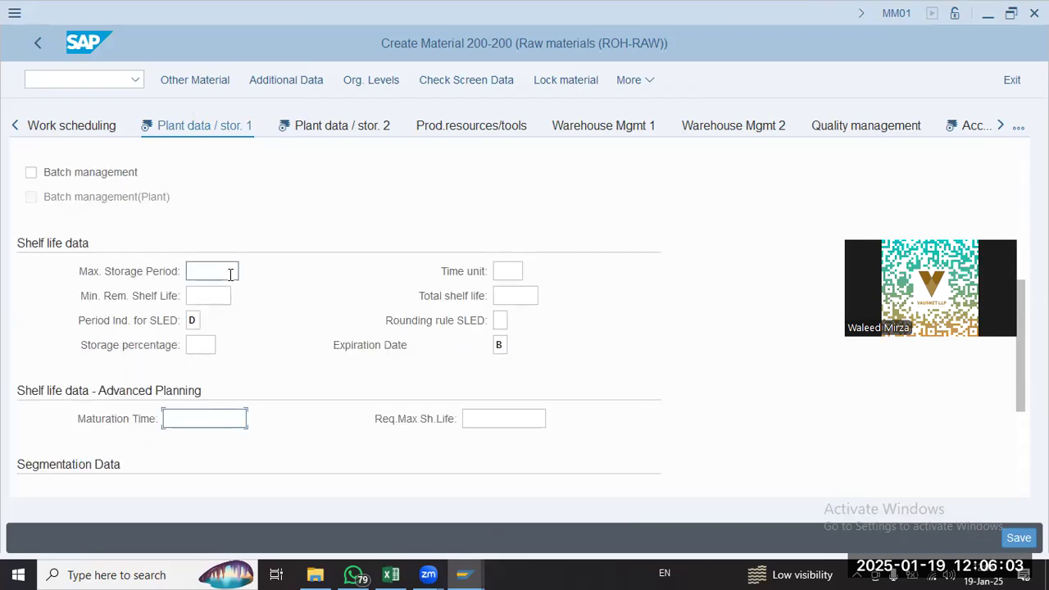
Proceed to the Plant data / stor. 2 view and allow negative stocks in plant
click(352, 126)
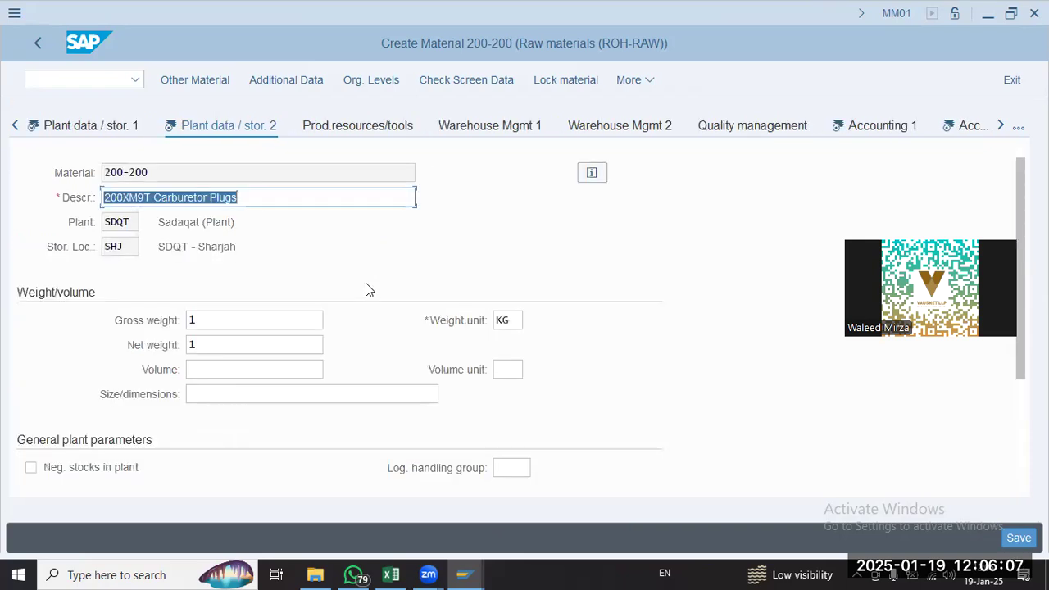
scroll(243, 376, down, 3)
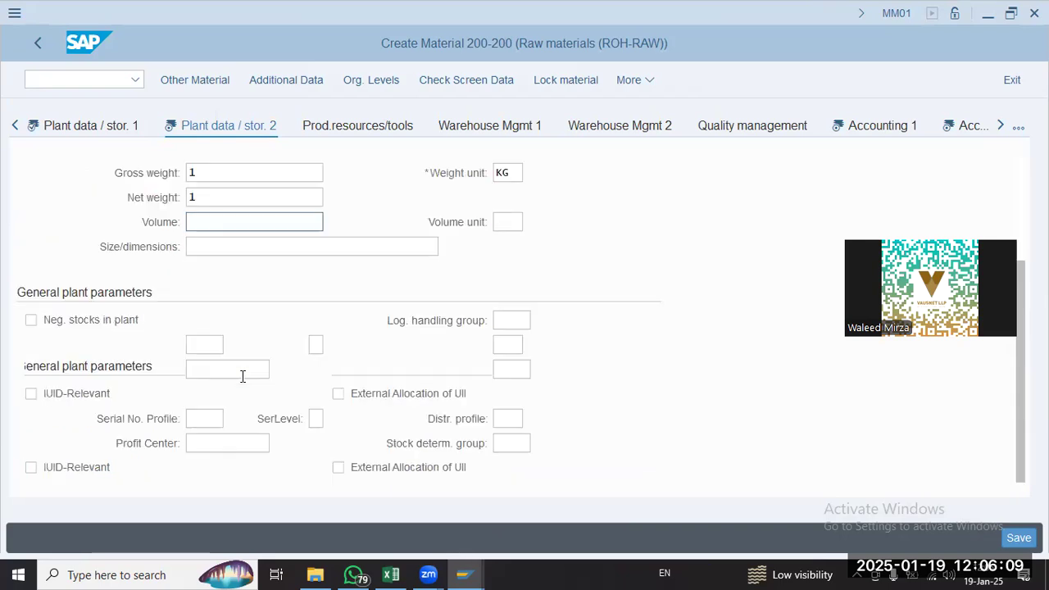
click(98, 320)
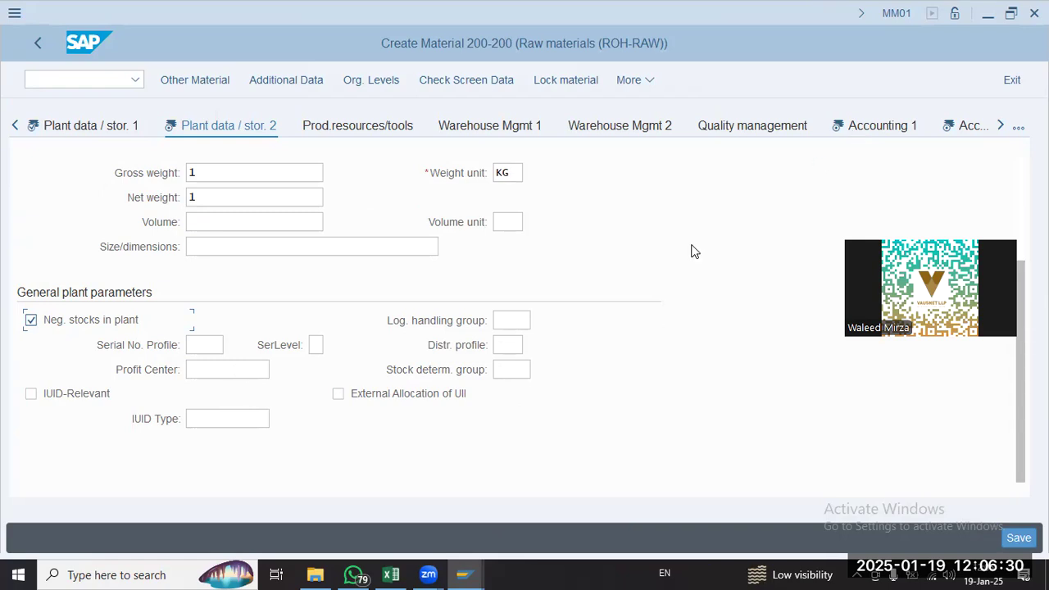
scroll(691, 252, up, 3)
Proceed to the Accounting 1 view and set the valuation class to 3000
click(850, 127)
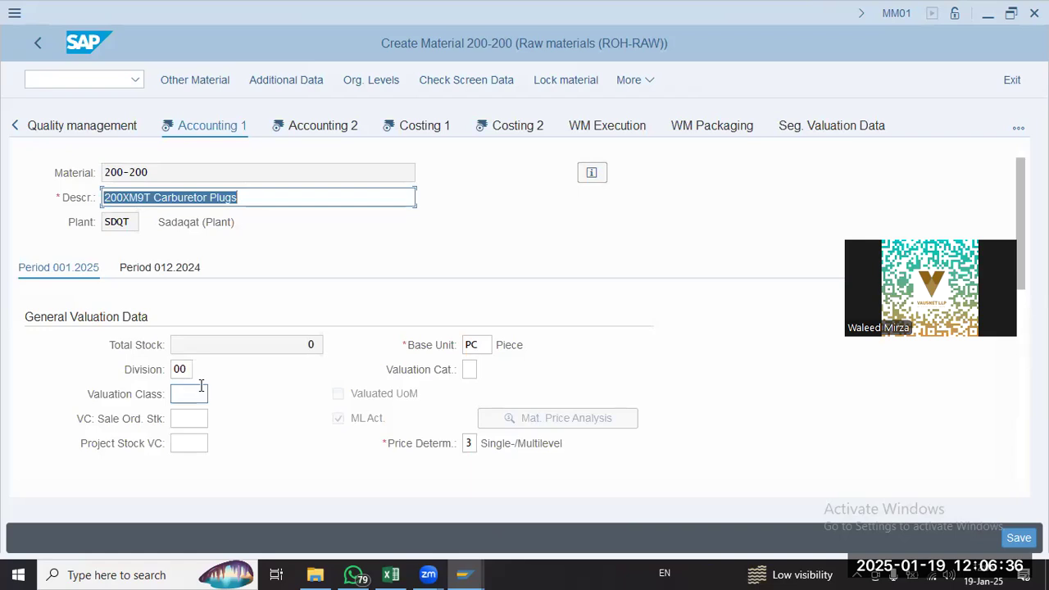
click(201, 392)
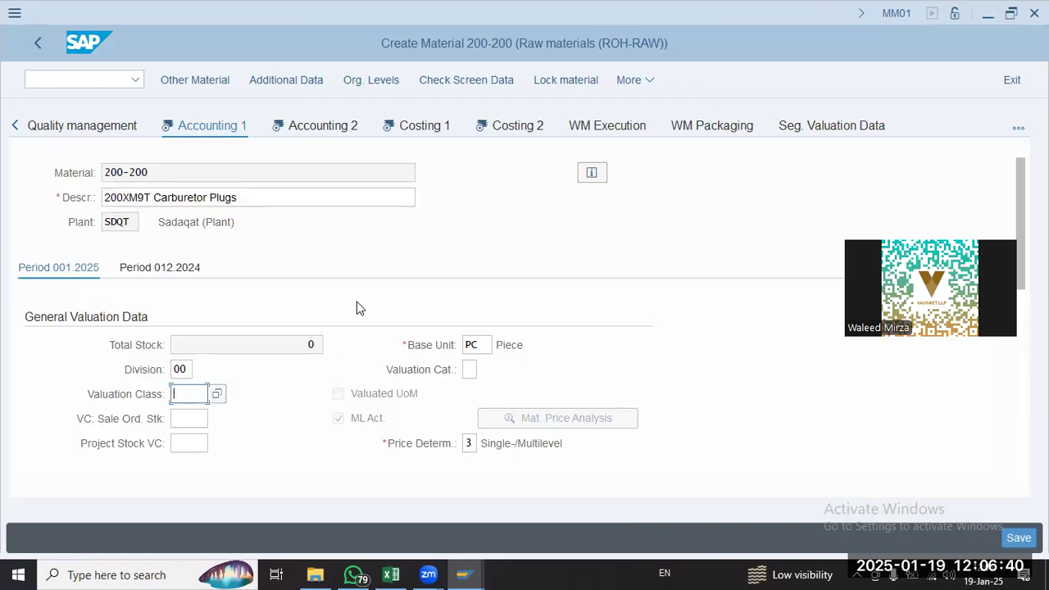
text(3000)
key(Tab)
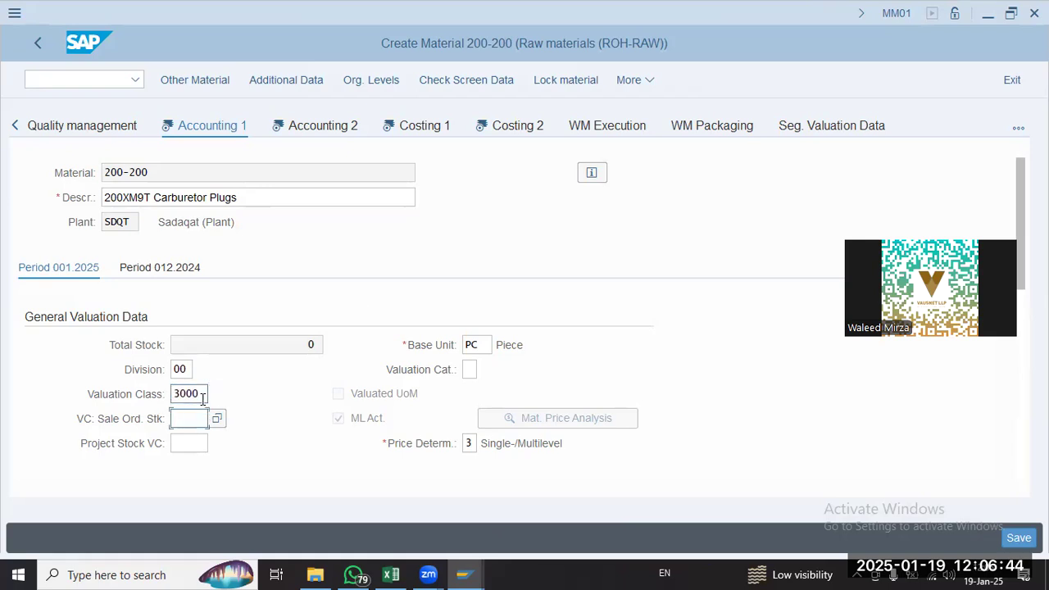
key(shift+Tab)
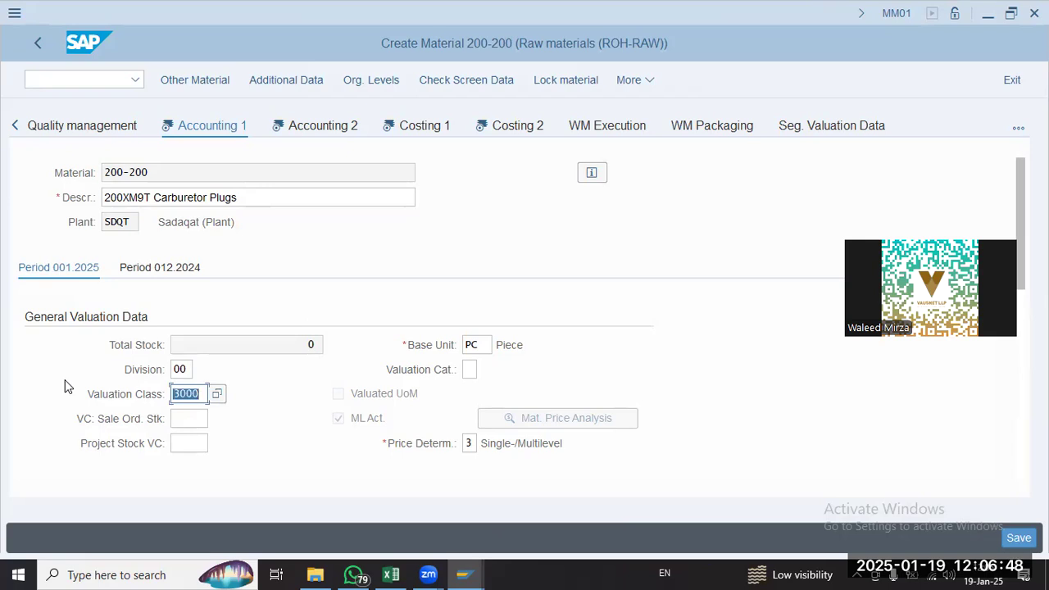
Review the valuation class, currency type and valuation shown in the Accounting 1 view's valuation and price sections
scroll(65, 380, down, 3)
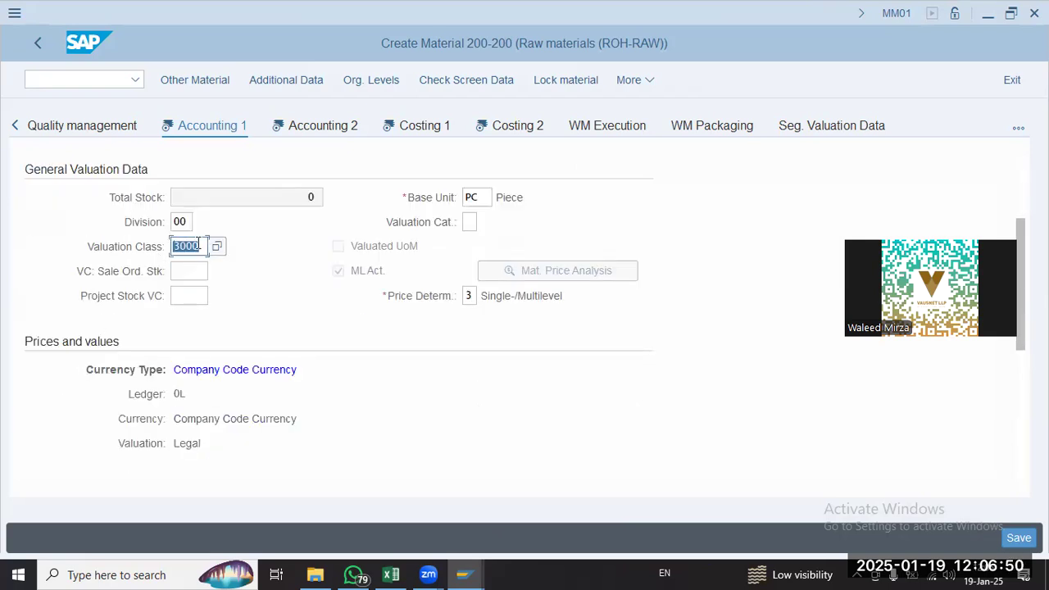
click(199, 248)
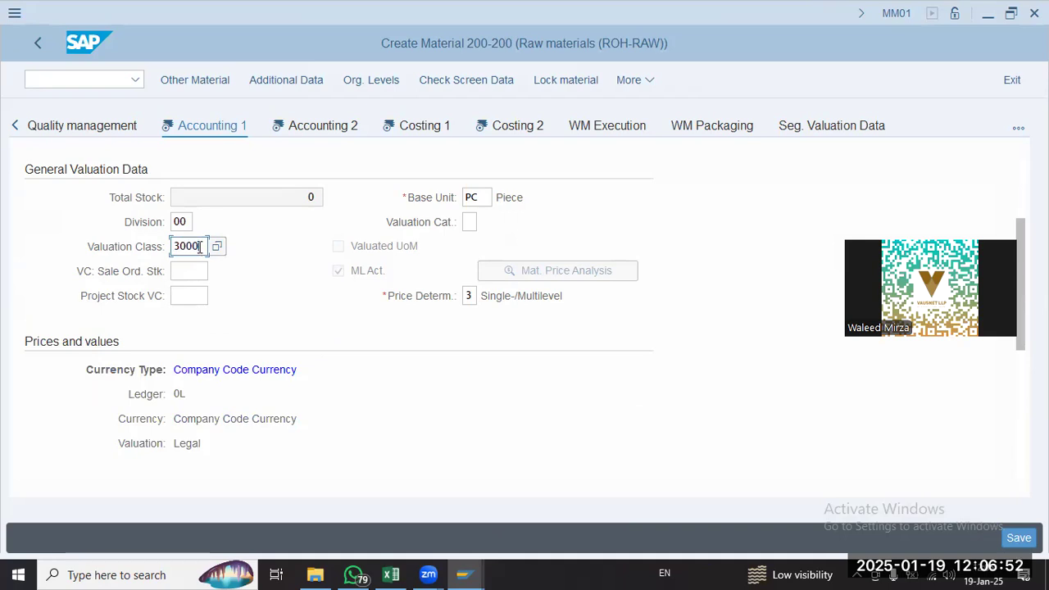
double_click(174, 246)
click(199, 247)
scroll(254, 391, down, 1)
scroll(253, 391, down, 2)
scroll(254, 391, up, 3)
drag(186, 369, 237, 396)
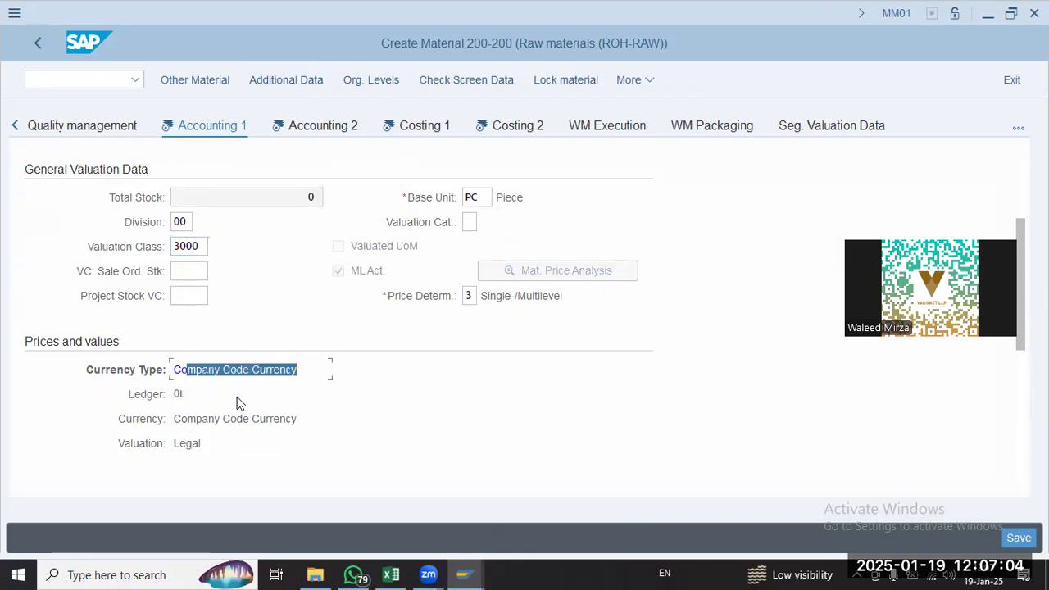
scroll(237, 397, down, 3)
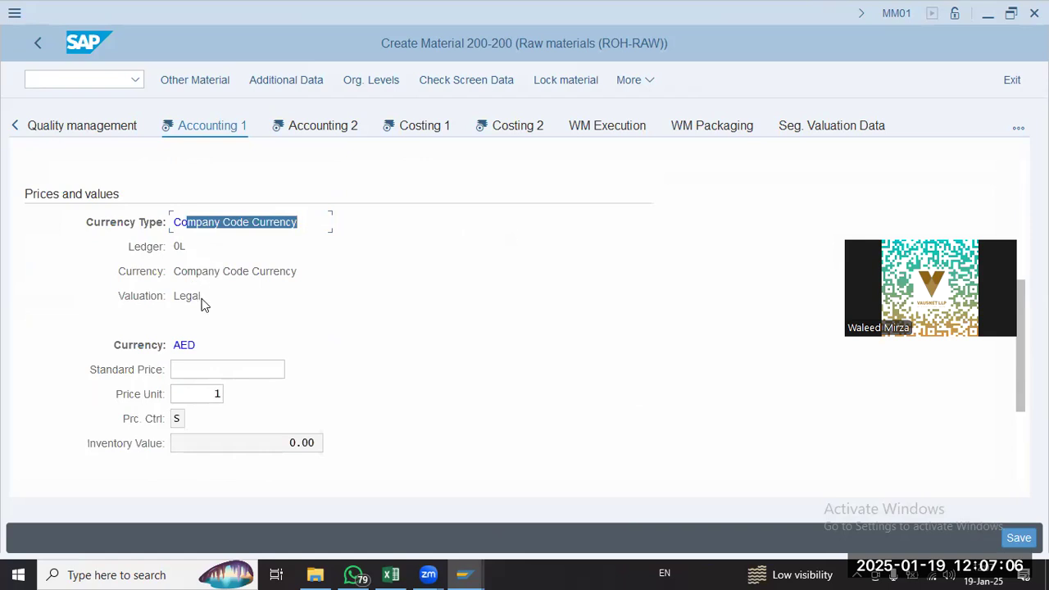
drag(202, 300, 138, 293)
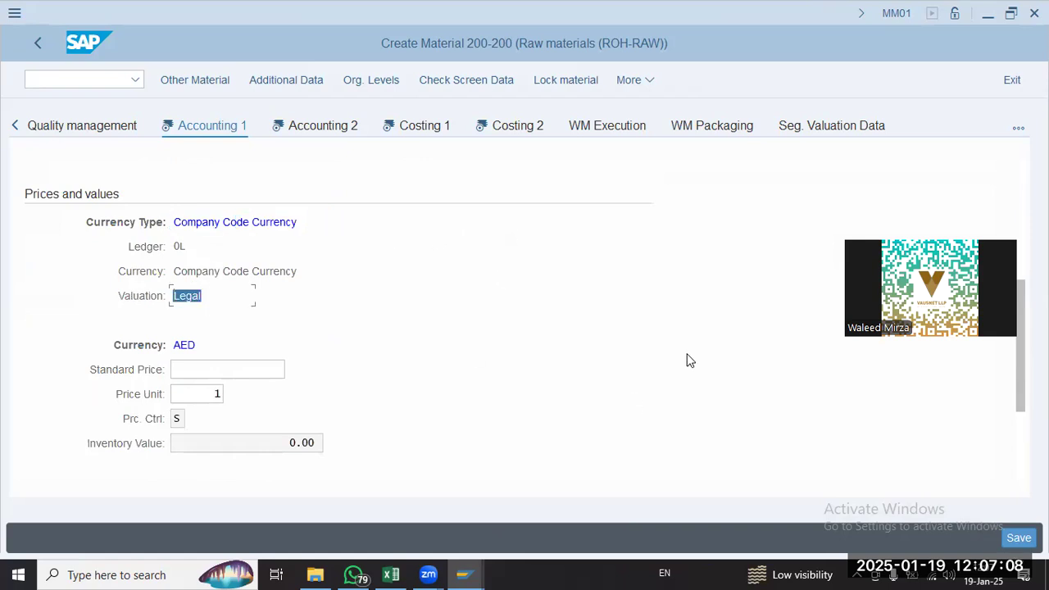
scroll(386, 319, down, 1)
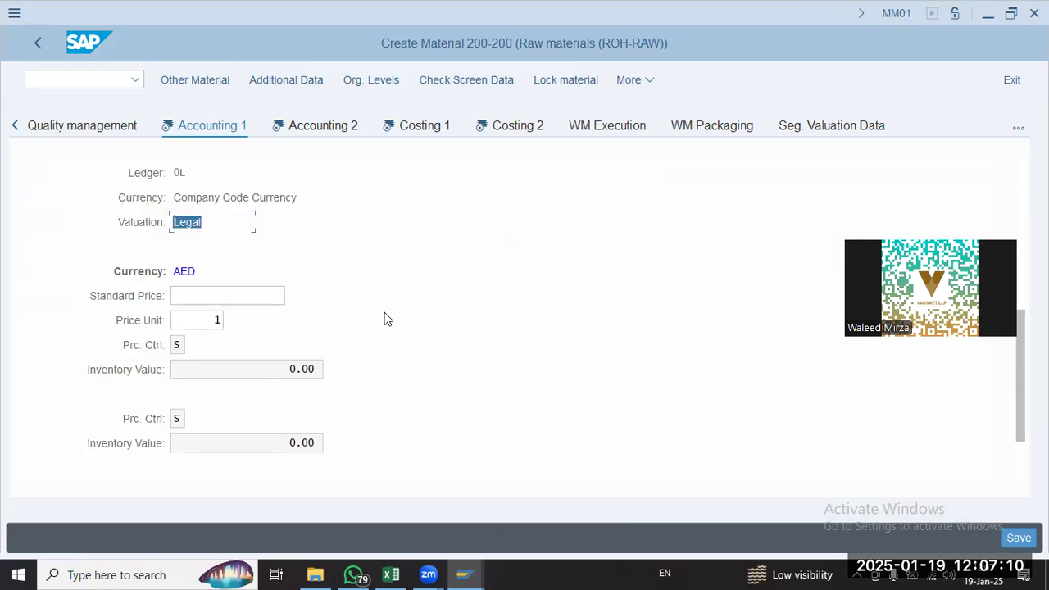
Set the standard price to 200 AED in the Accounting 1 view and leave the future price fields empty
scroll(388, 319, down, 1)
click(254, 222)
text(200)
key(Tab)
click(216, 345)
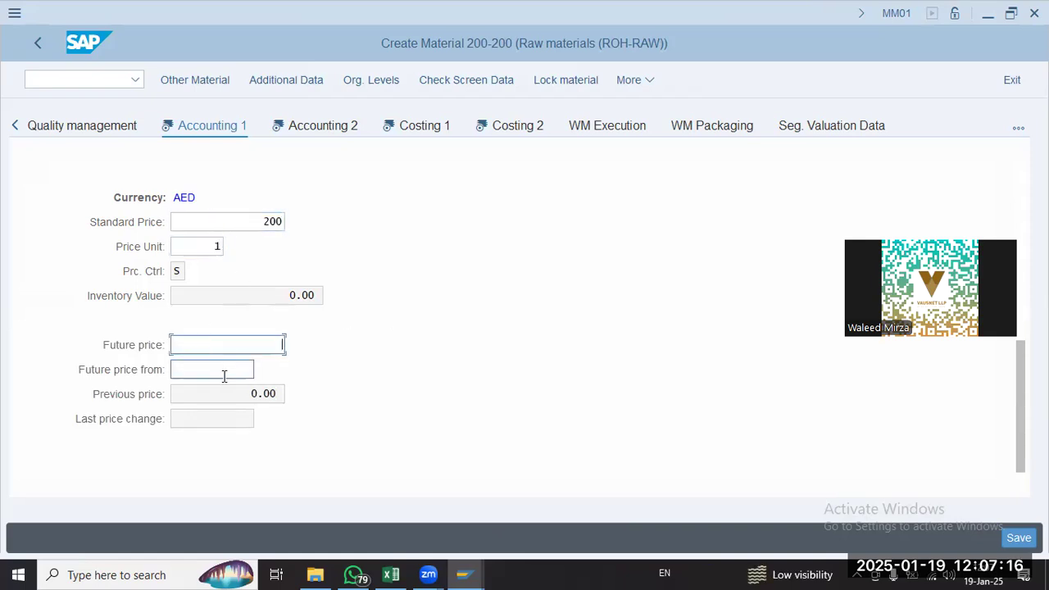
click(222, 370)
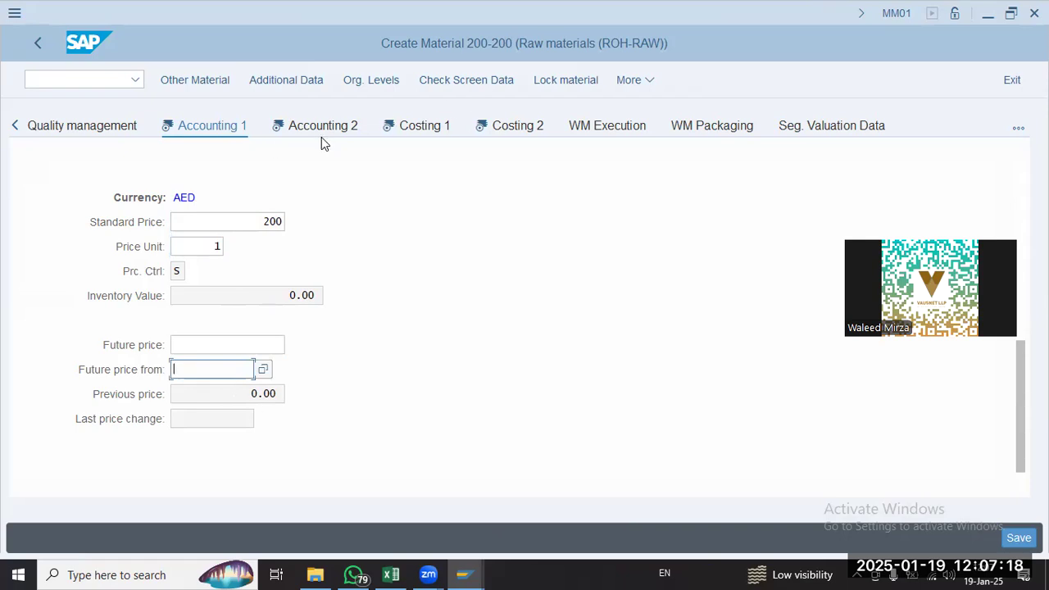
key(Return)
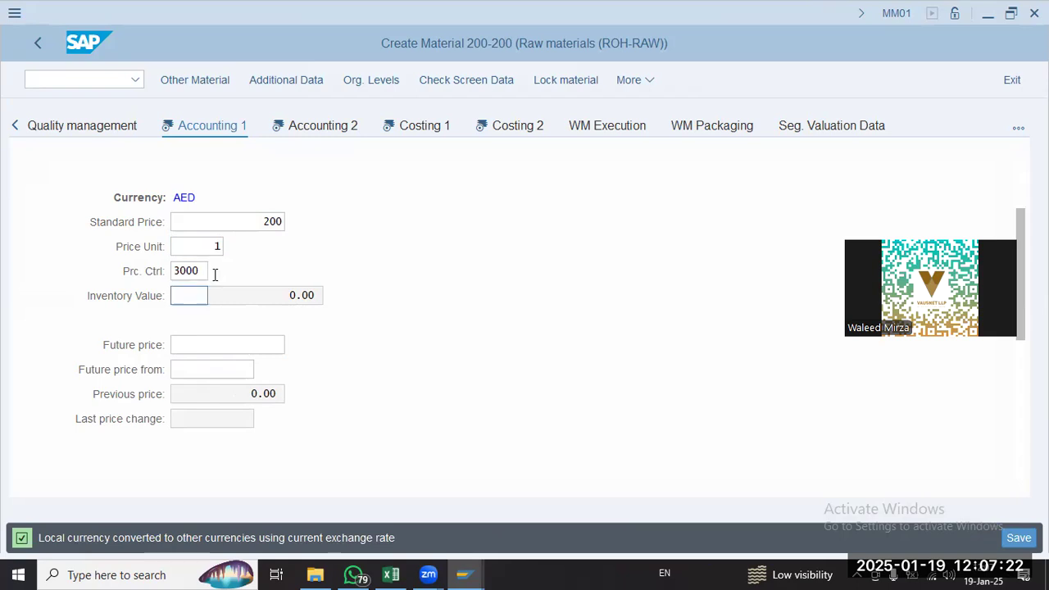
Check the valuation class, price unit and price control in the Accounting 1 view
scroll(218, 287, up, 2)
scroll(221, 295, up, 3)
scroll(222, 295, down, 1)
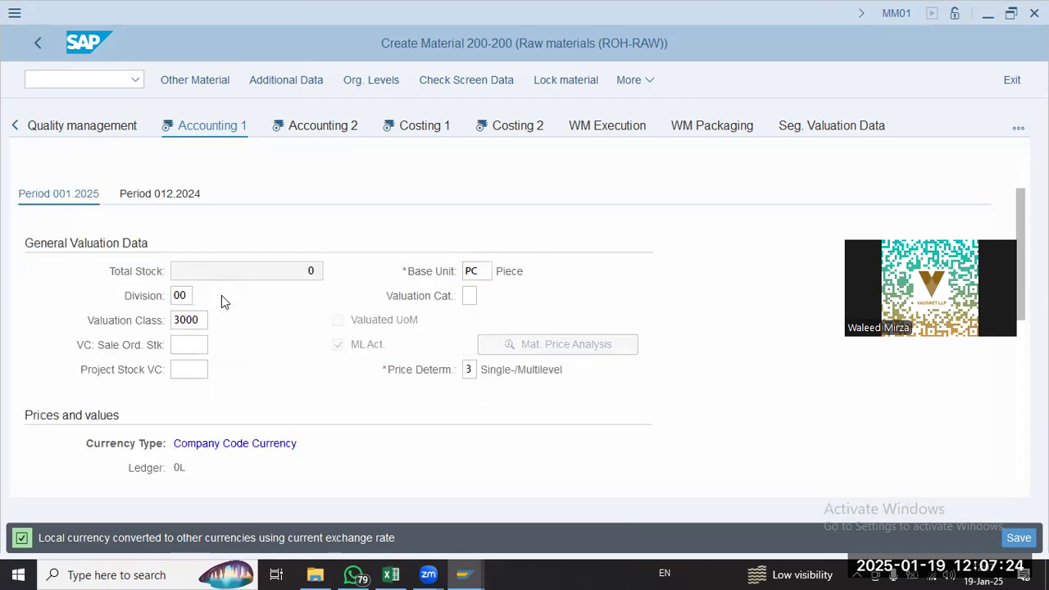
scroll(221, 295, down, 4)
click(204, 321)
click(181, 347)
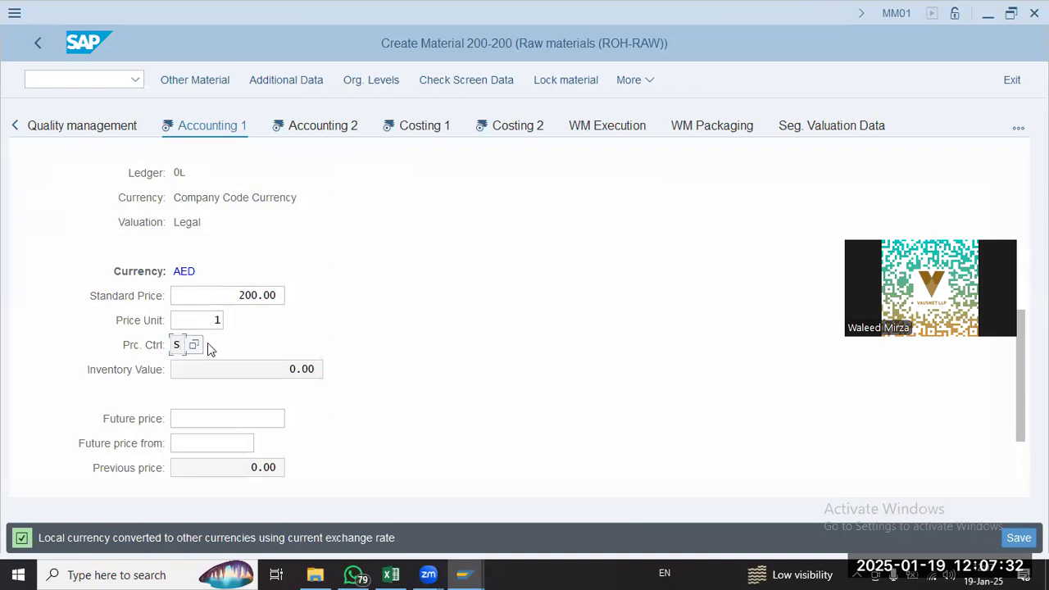
scroll(291, 374, down, 2)
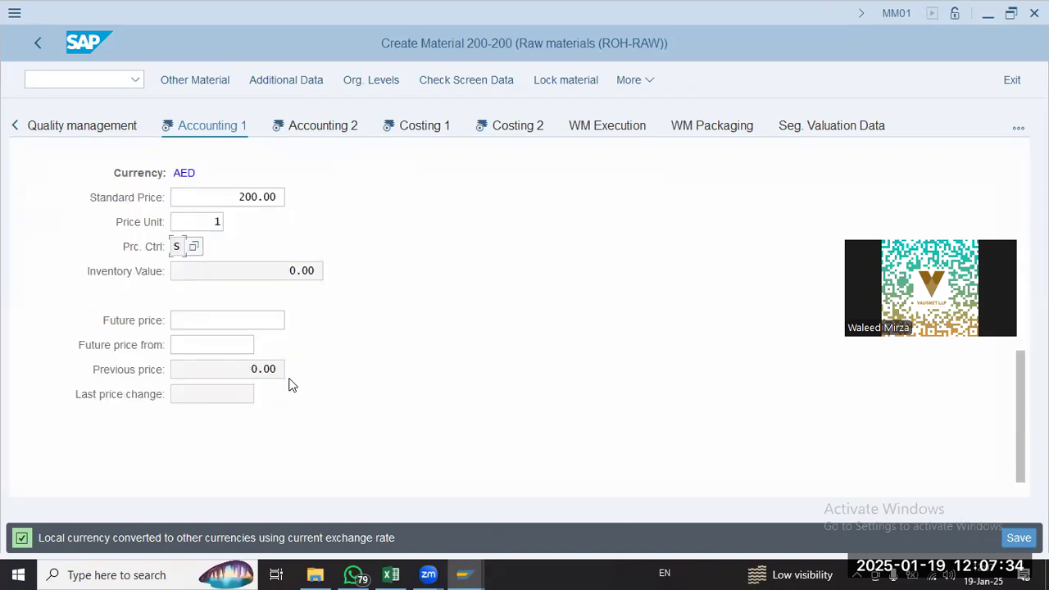
Proceed through the Accounting 2 view without entries to the Costing 1 view and review its general data
key(Return)
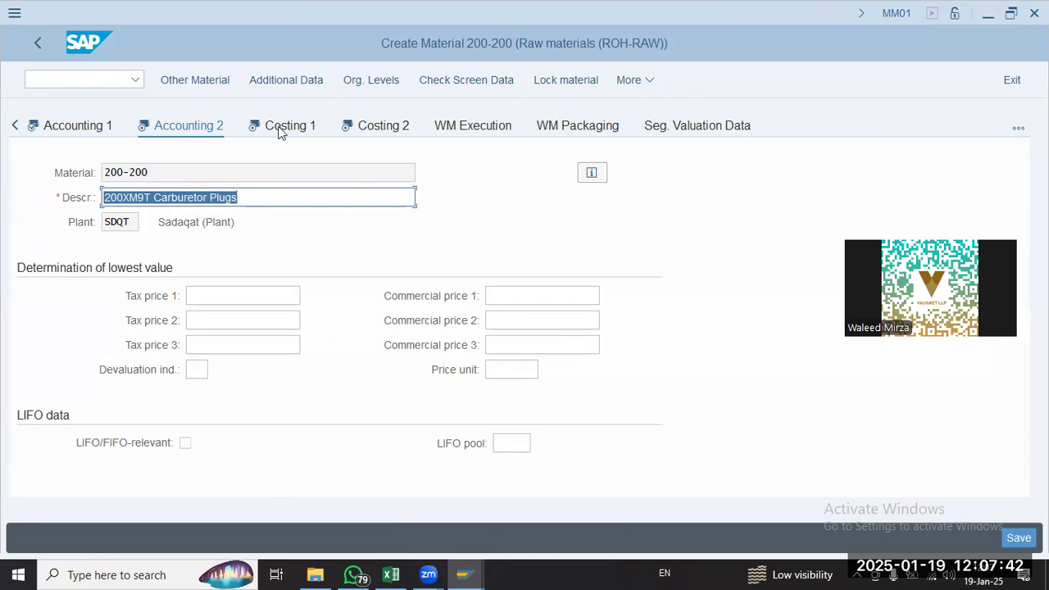
click(383, 194)
key(Return)
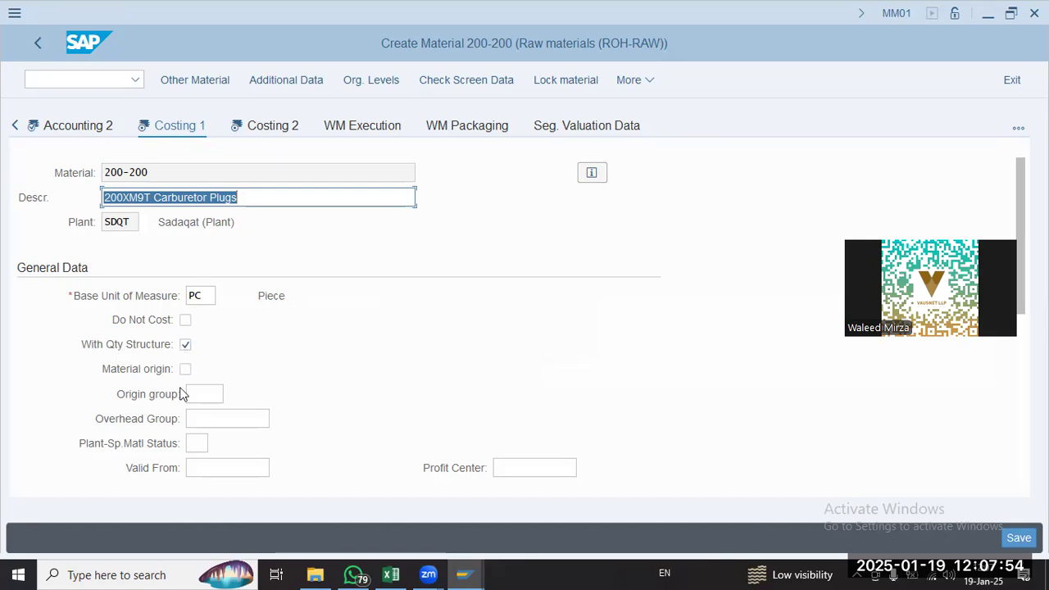
scroll(182, 395, down, 3)
click(197, 245)
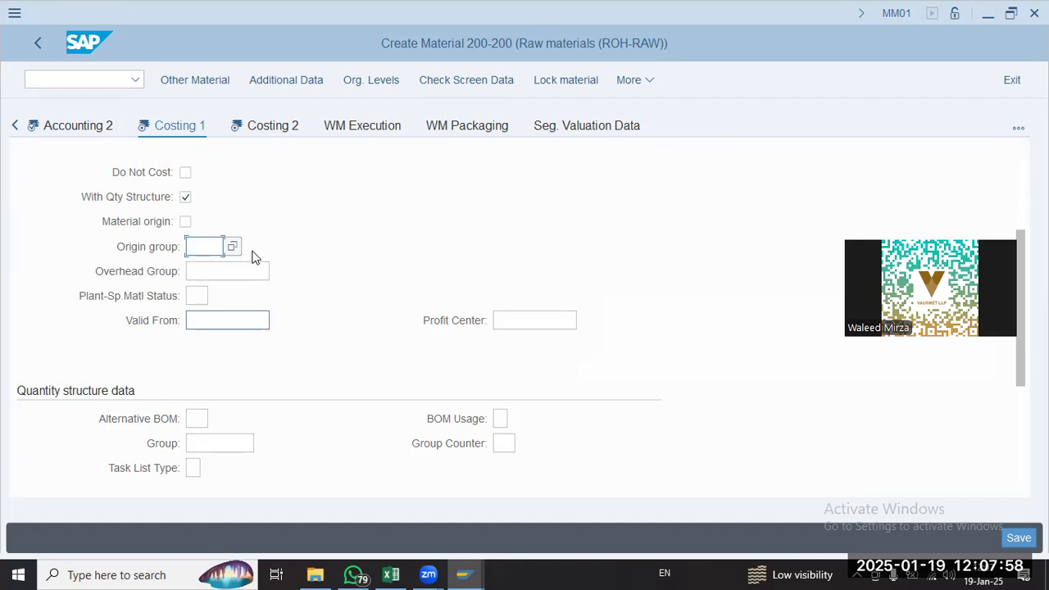
Proceed to the Costing 2 view and examine its planned prices, planned price dates and valuation data
click(272, 126)
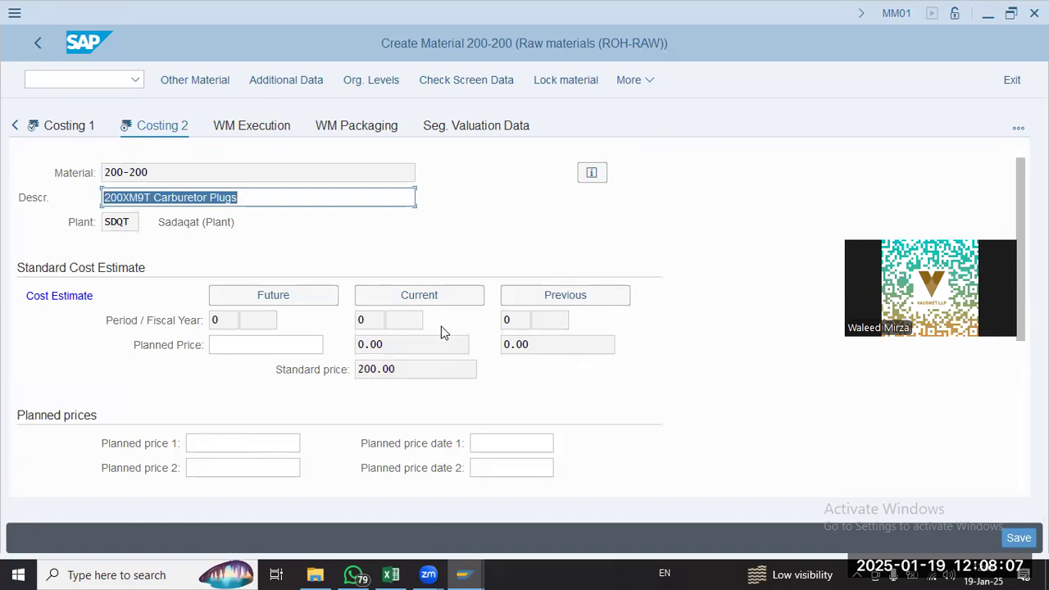
scroll(320, 399, down, 3)
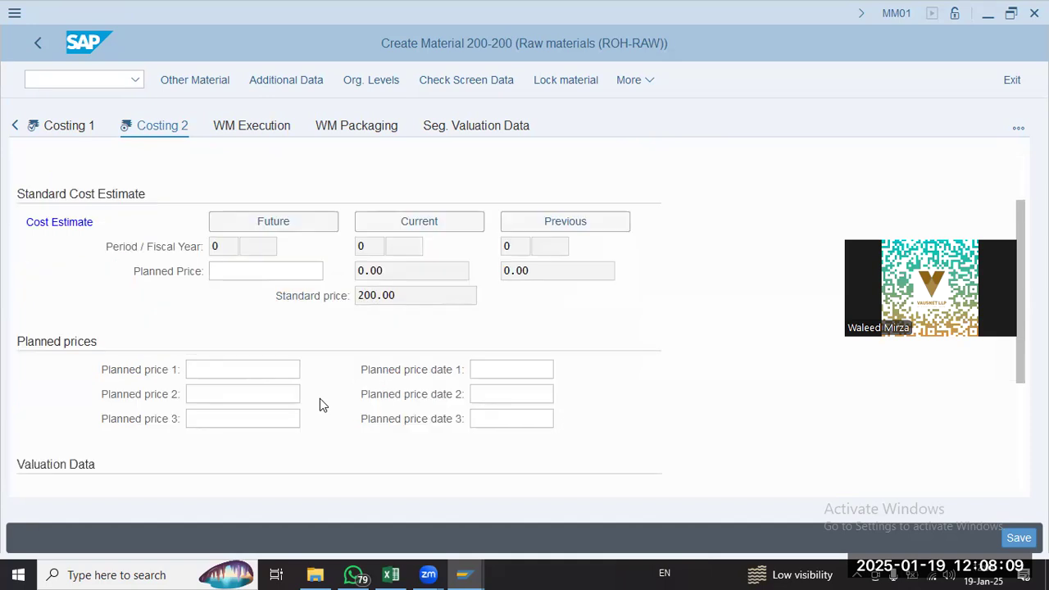
click(270, 197)
click(267, 223)
click(492, 201)
click(499, 221)
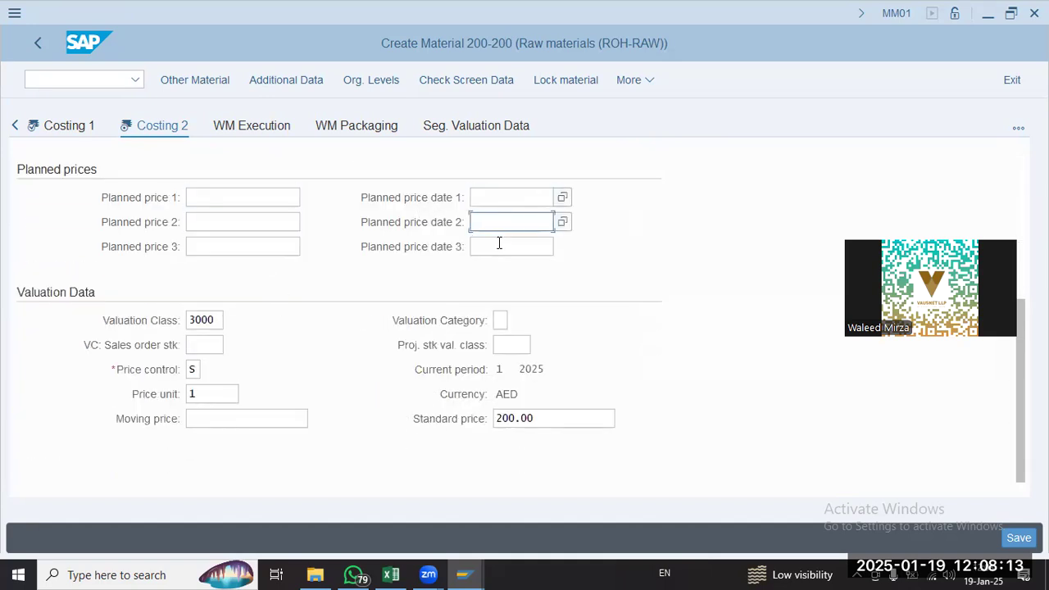
click(499, 244)
click(227, 396)
click(501, 321)
click(505, 344)
click(514, 418)
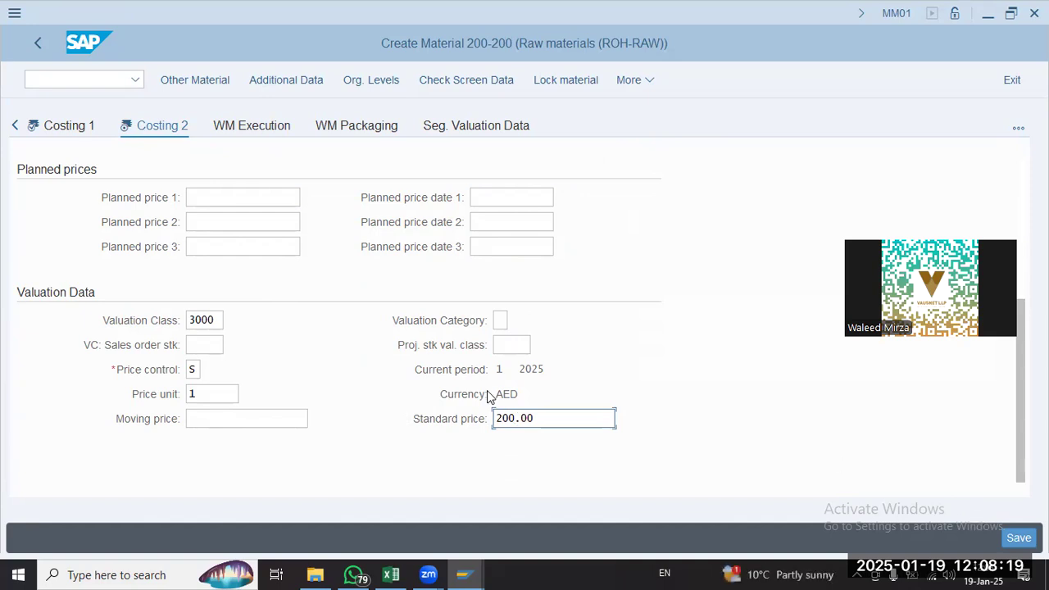
Leave the moving price empty, save material 200-200 and leave the material creation transaction
click(208, 422)
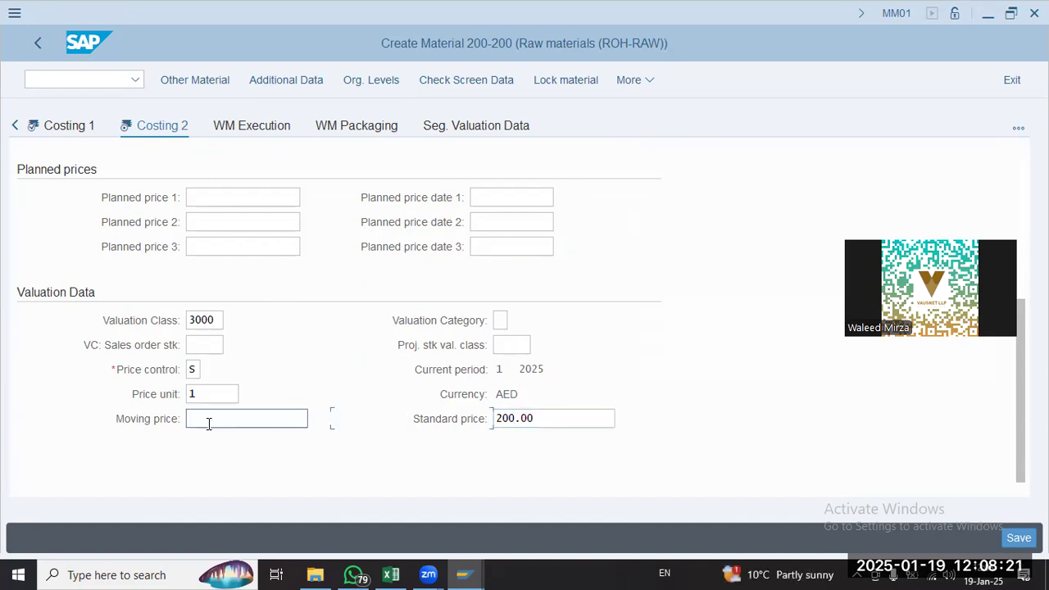
click(1019, 539)
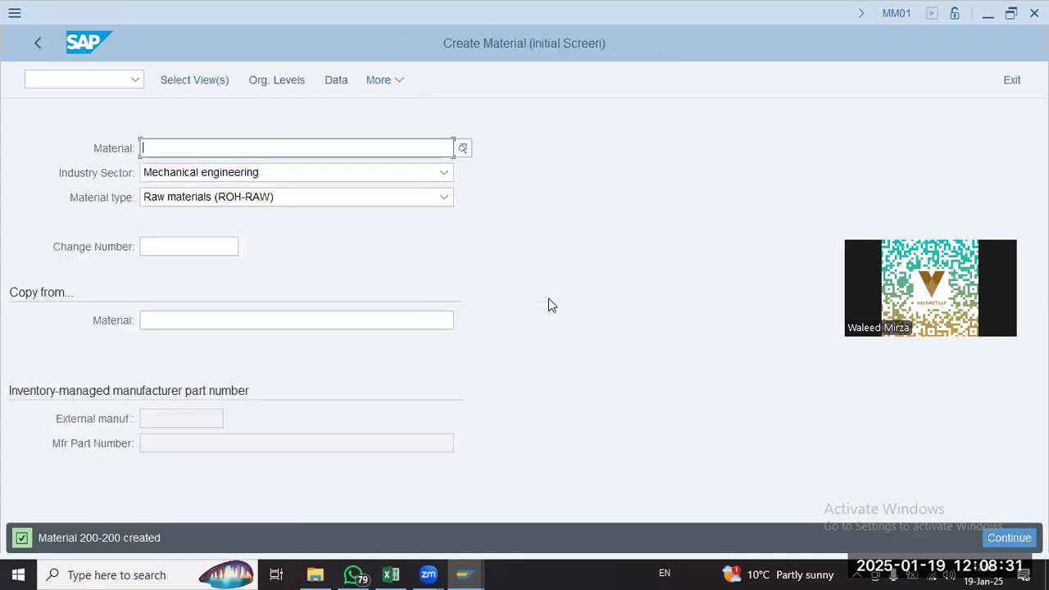
drag(44, 537, 191, 540)
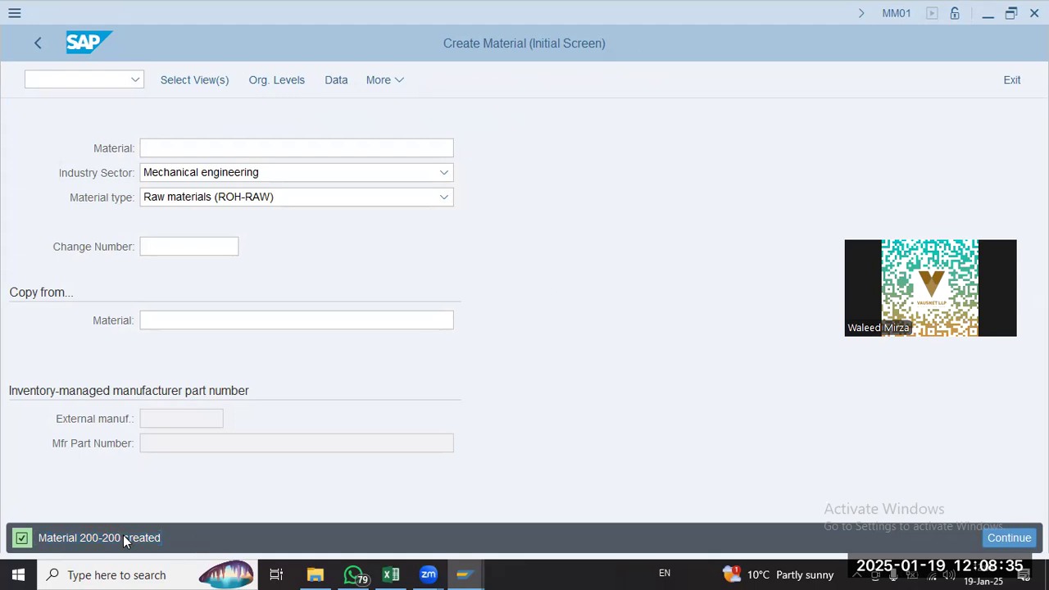
click(37, 44)
Collapse the Material Master folder and expand the Master Data folder under Purchasing
click(71, 326)
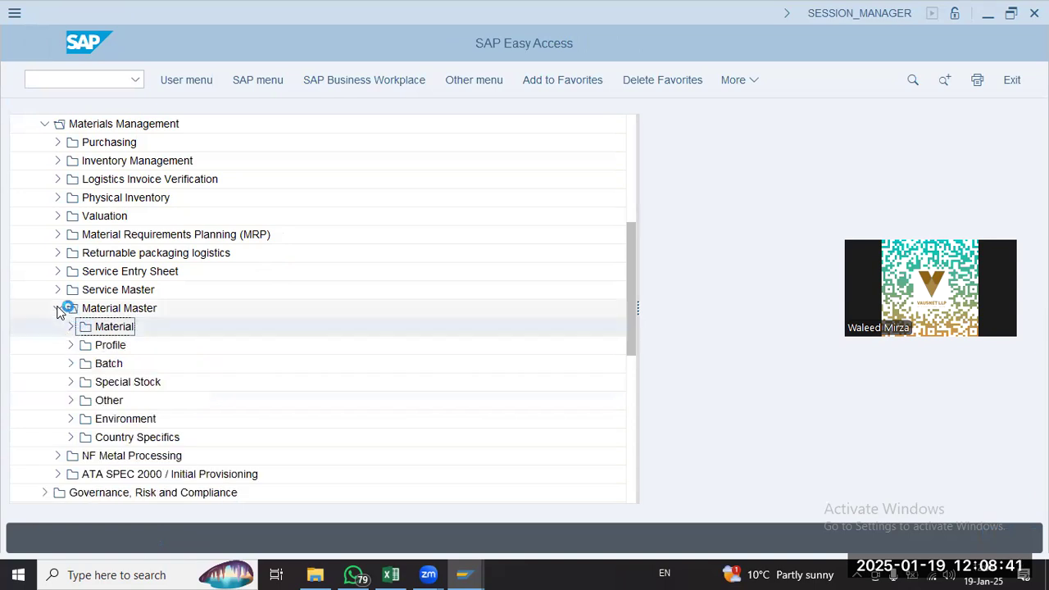
click(120, 363)
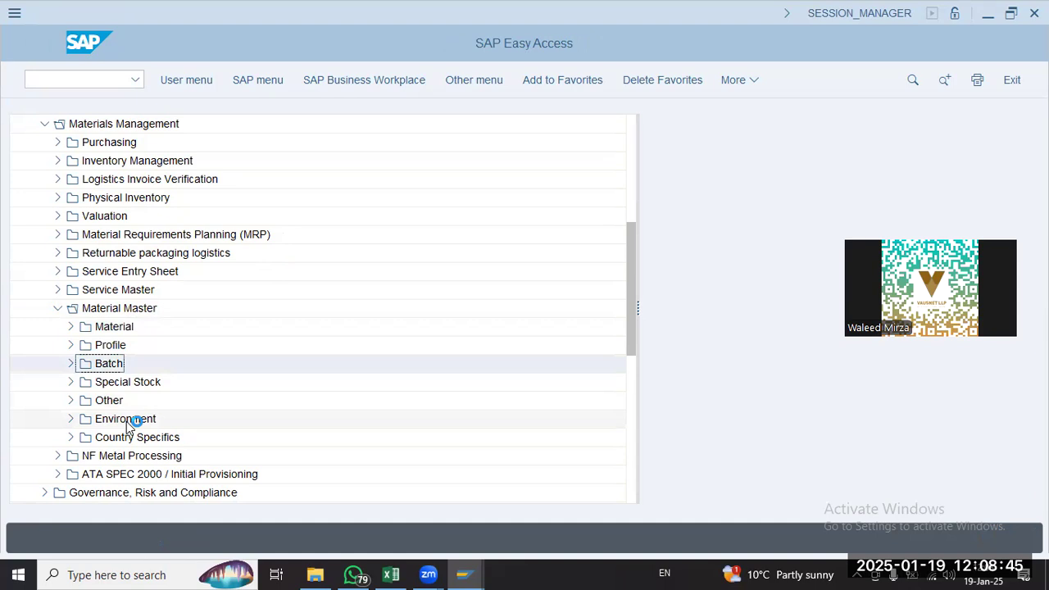
click(54, 308)
click(56, 146)
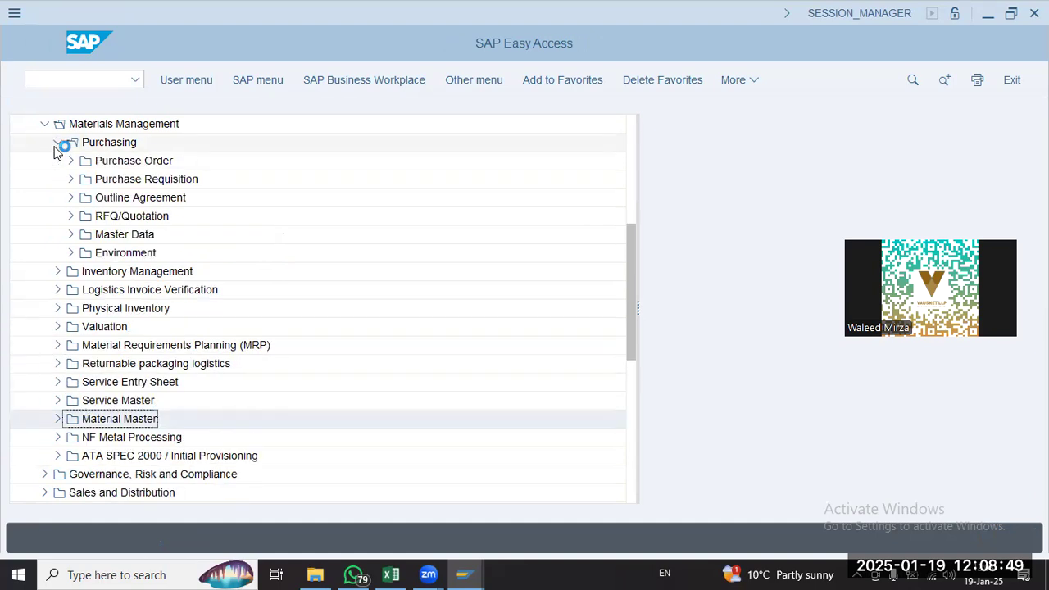
click(71, 236)
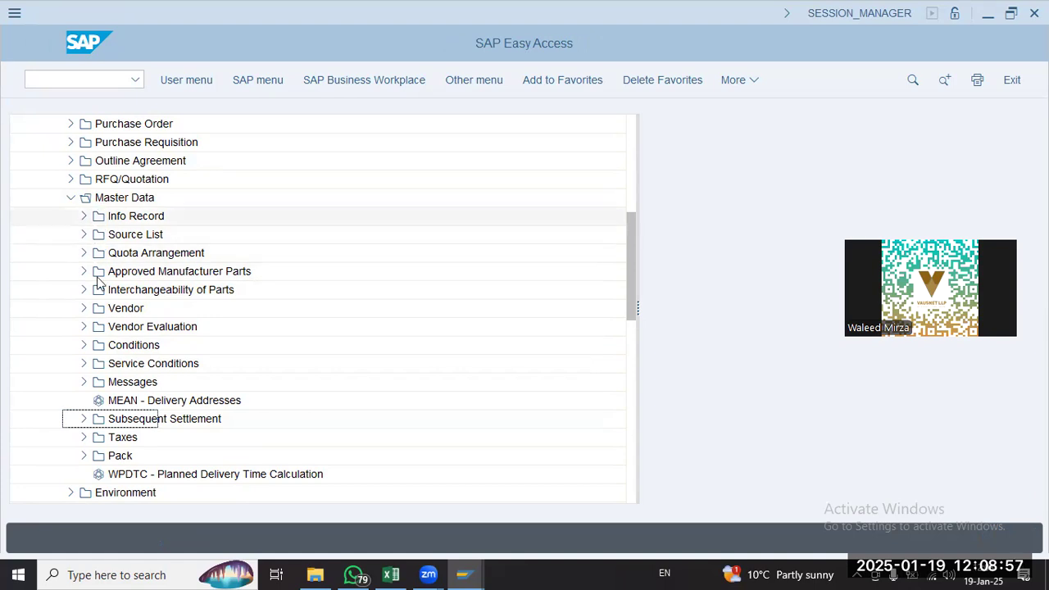
Open quota arrangement maintenance (MEQ1) for material 200-200 in plant SDQT
click(85, 345)
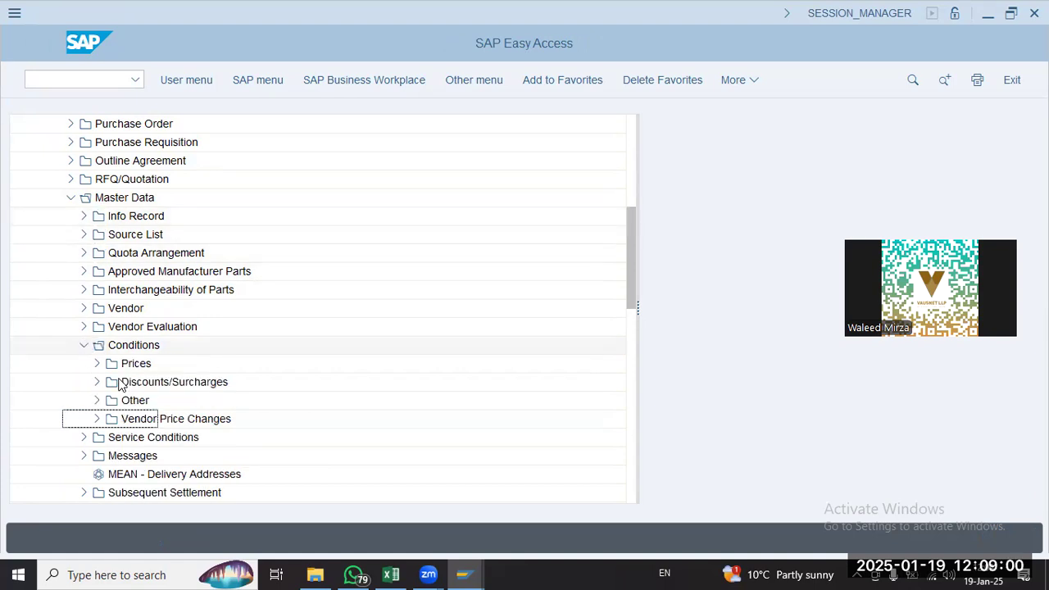
click(84, 345)
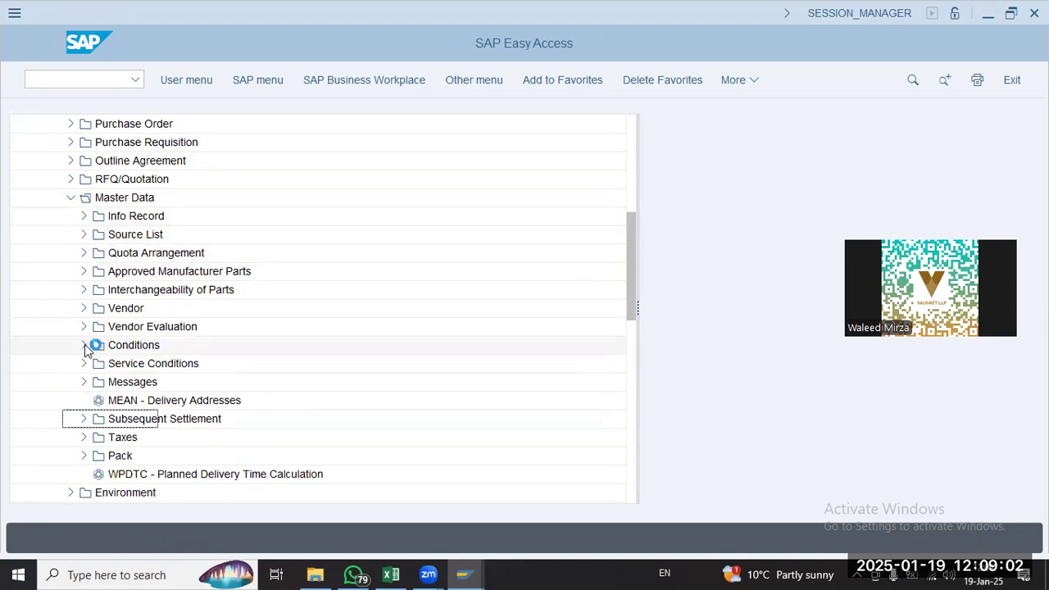
click(84, 253)
double_click(396, 270)
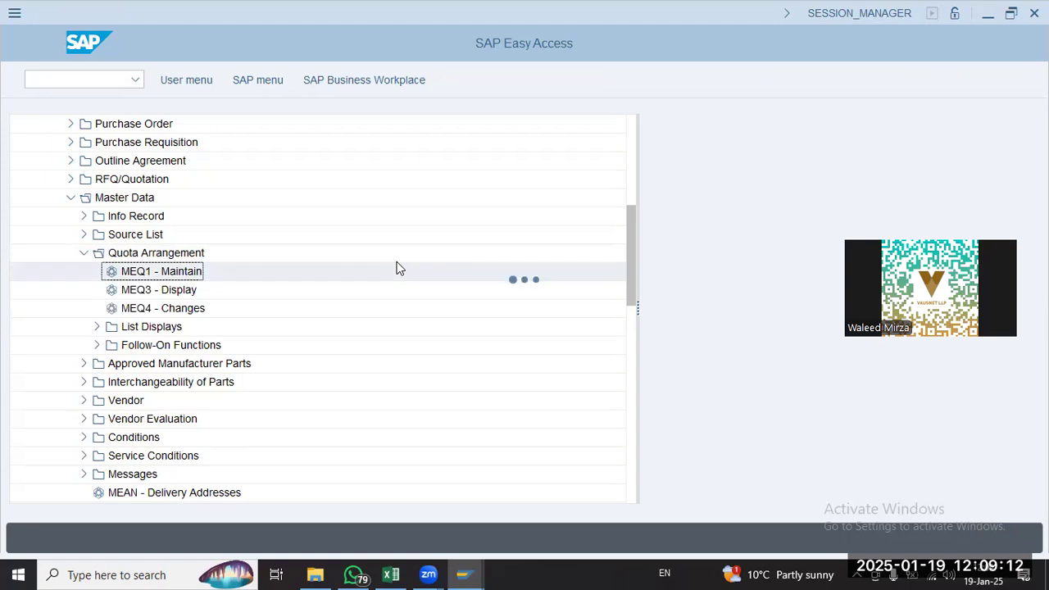
key(Return)
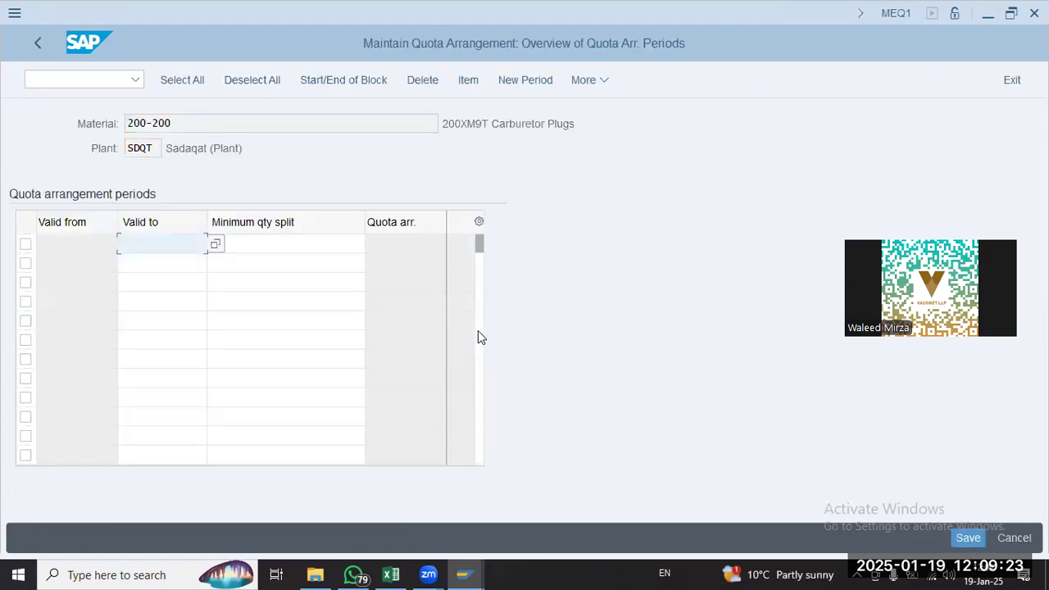
Enter a quota arrangement period valid to 25.01.2025 with a minimum quantity split of 50
text(25.01.2025)
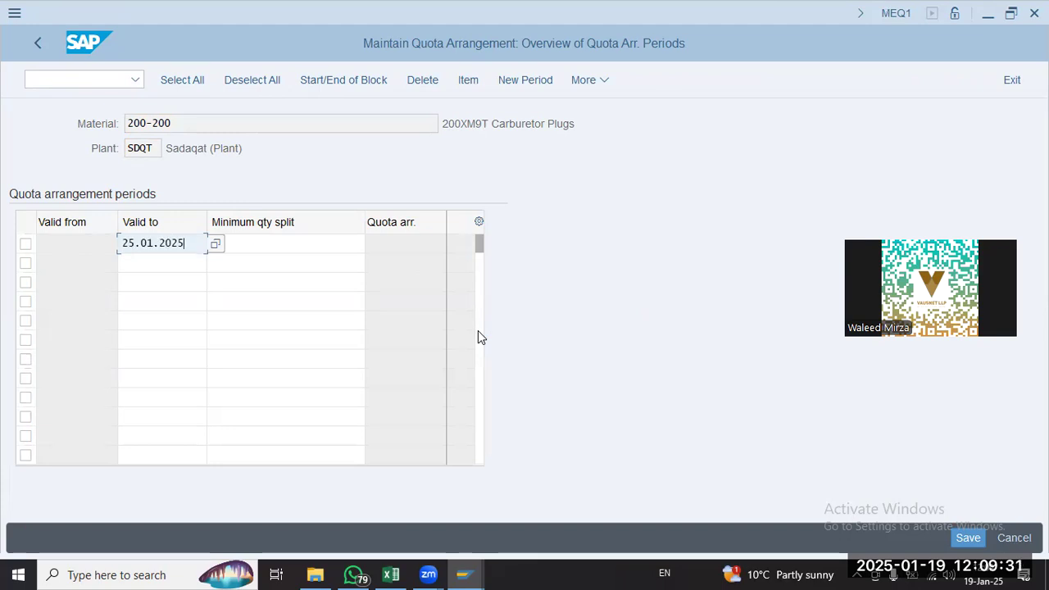
key(Tab)
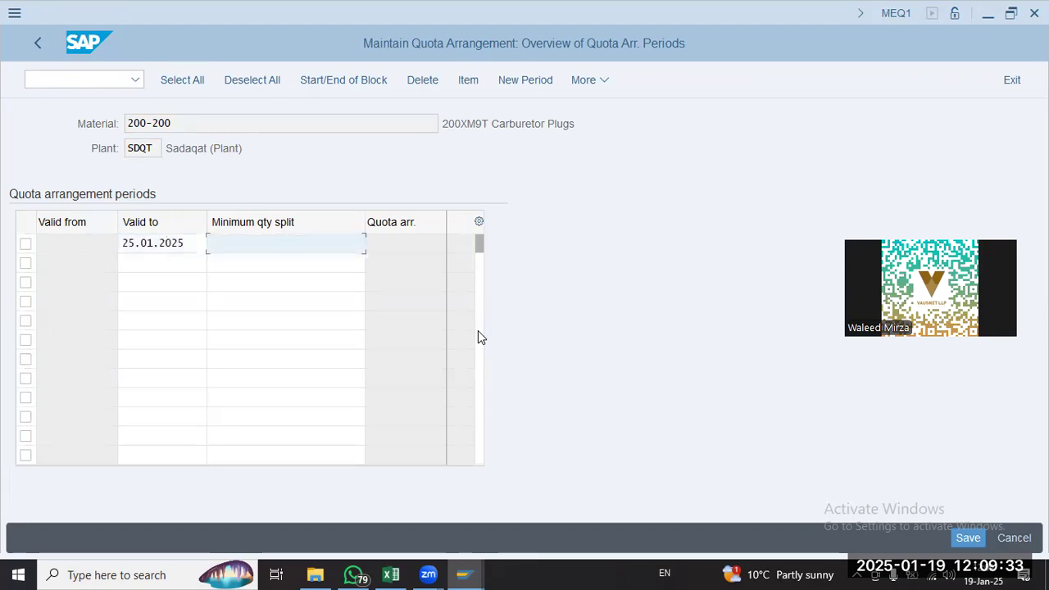
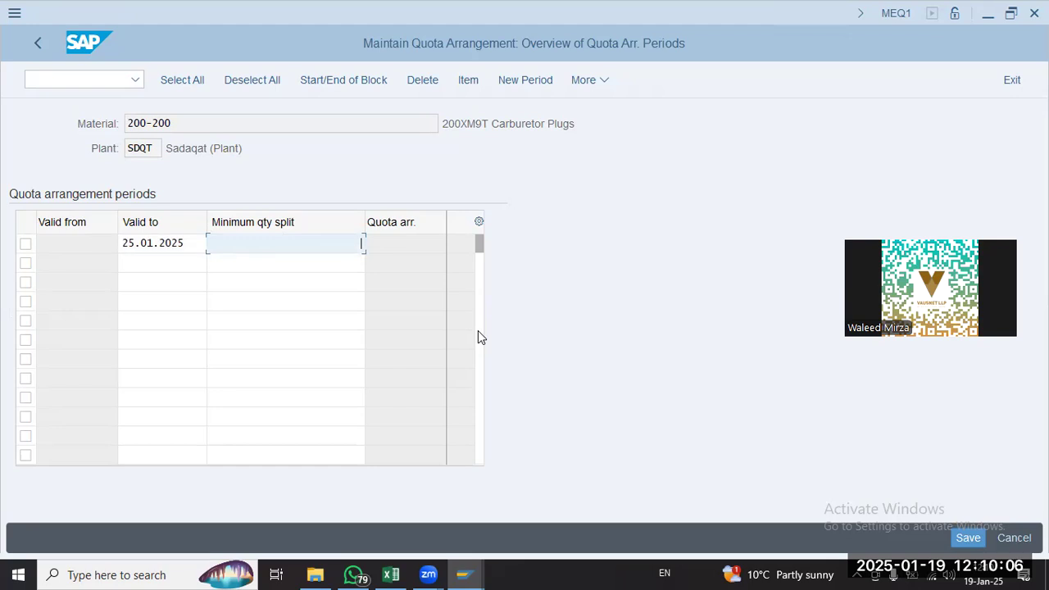
text(500)
key(BackSpace)
key(BackSpace)
key(BackSpace)
text(50)
key(Return)
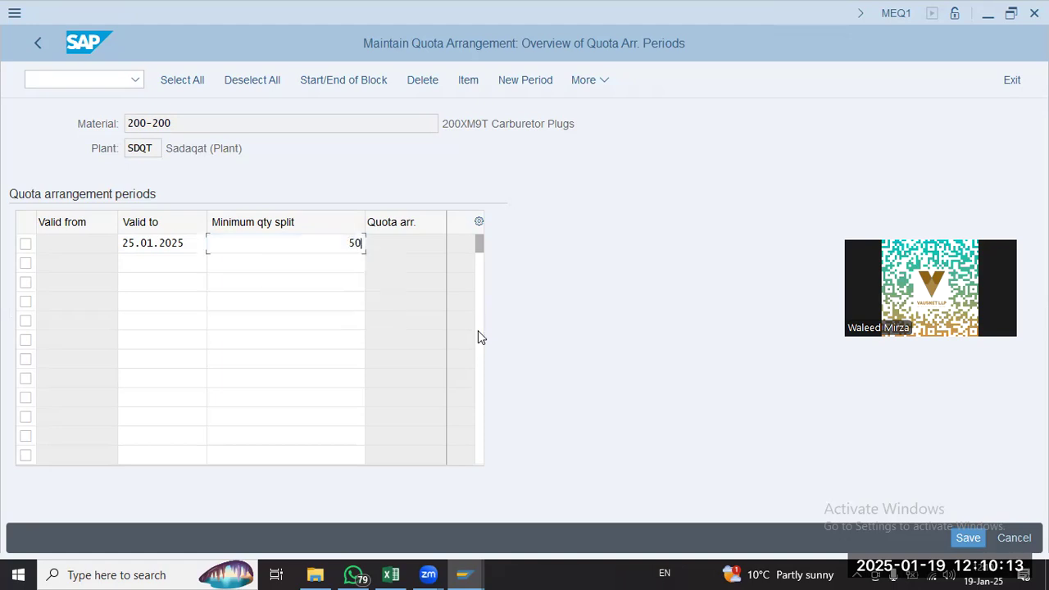
key(Return)
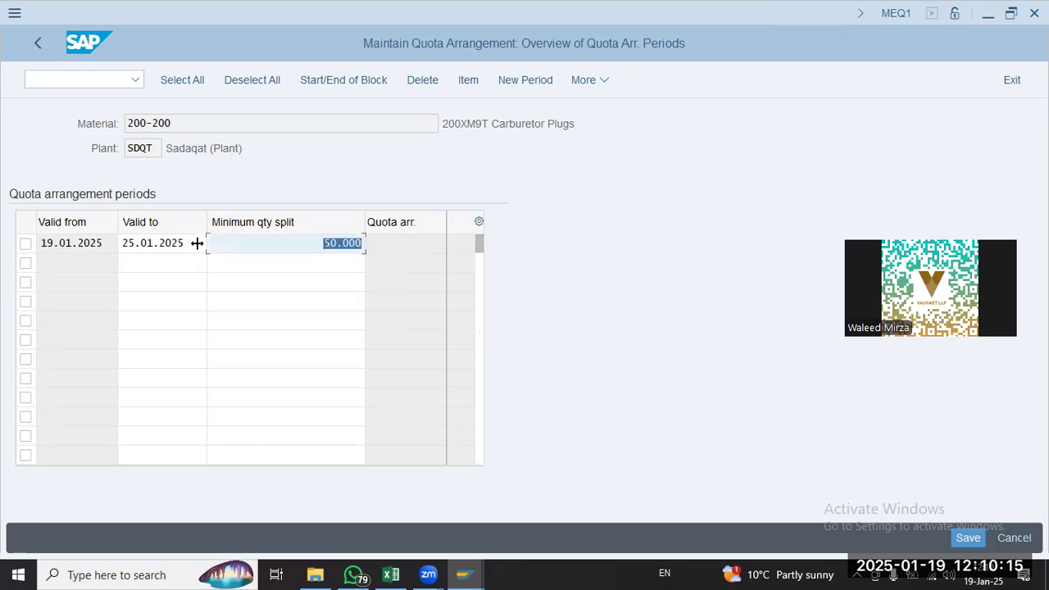
Examine the valid-to date and minimum quantity split of the quota arrangement period
key(shift+Tab)
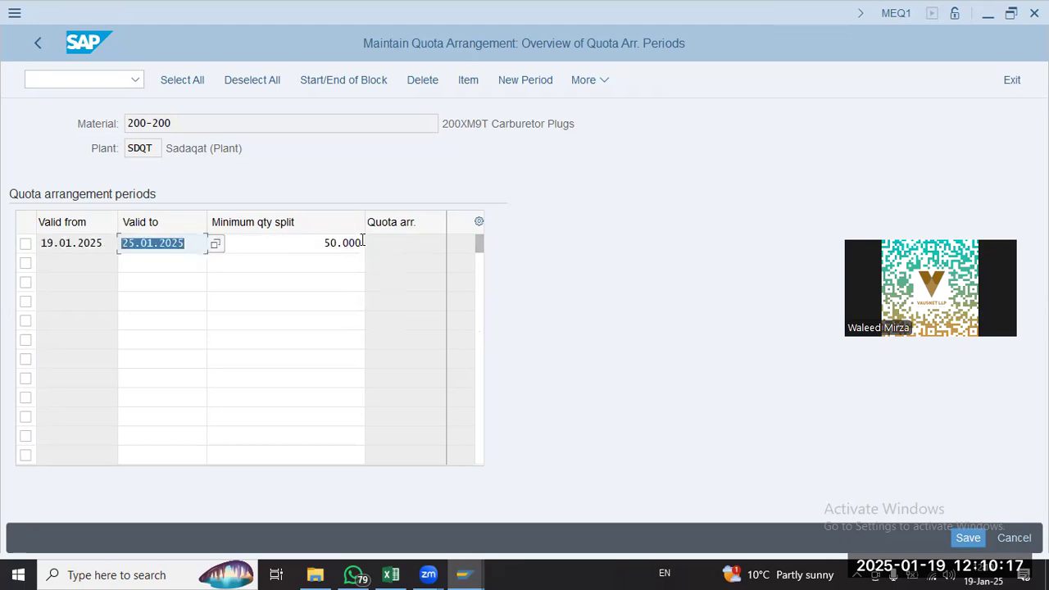
drag(363, 246, 299, 238)
click(480, 195)
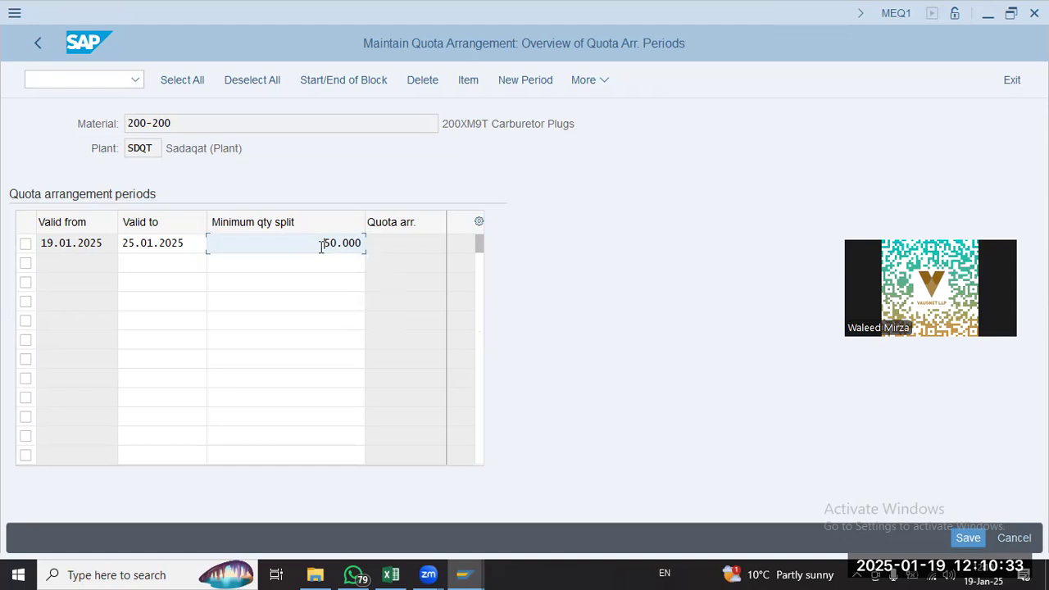
double_click(359, 245)
click(323, 245)
drag(323, 245, 379, 249)
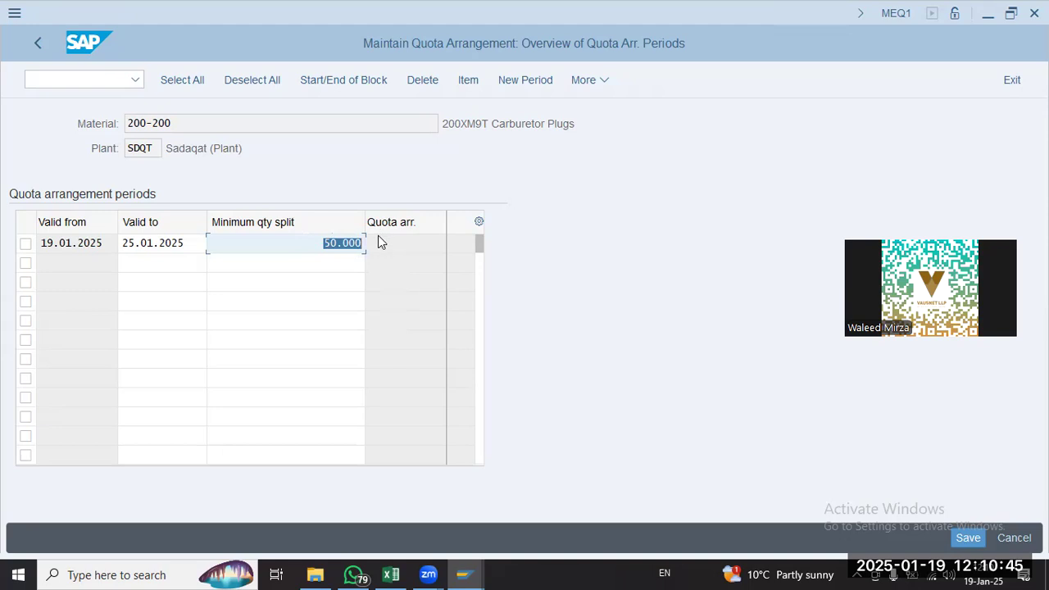
click(323, 249)
drag(316, 246, 376, 252)
click(299, 246)
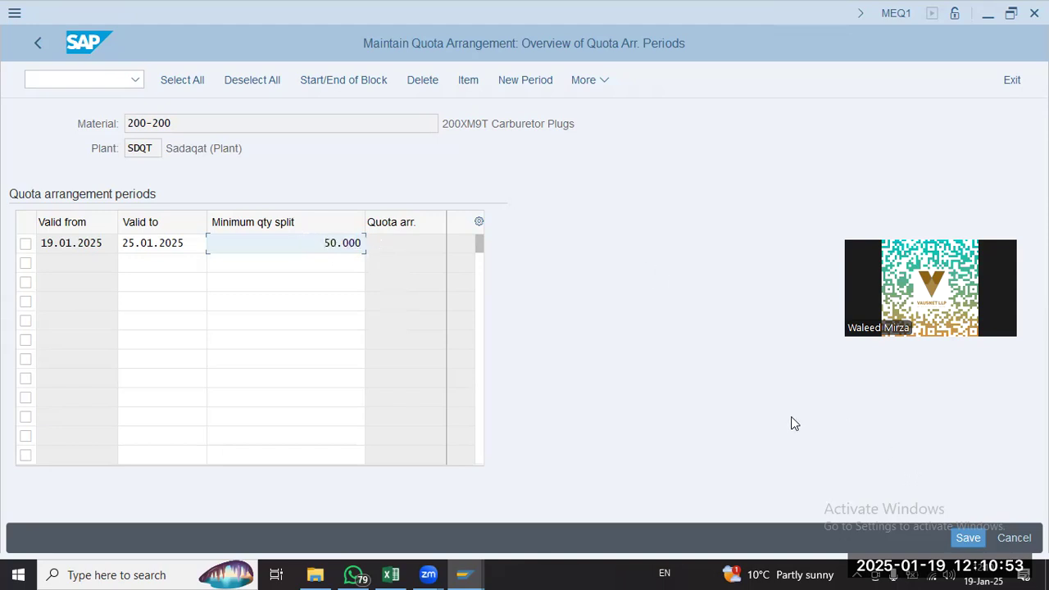
drag(318, 242, 359, 256)
click(336, 260)
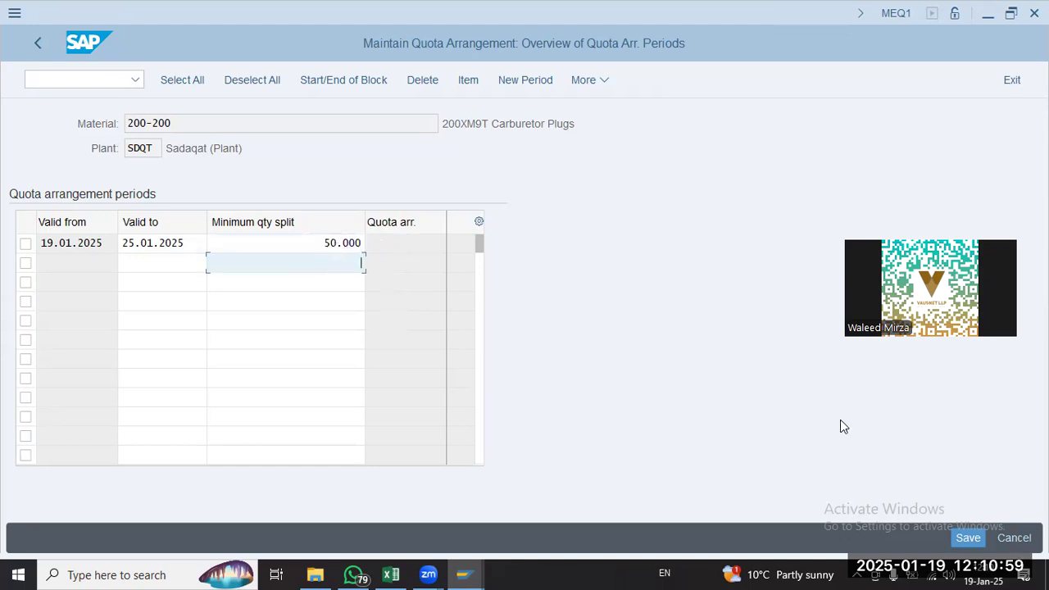
Save the quota arrangement, return to SAP Easy Access and collapse the Quota Arrangement folder
click(966, 536)
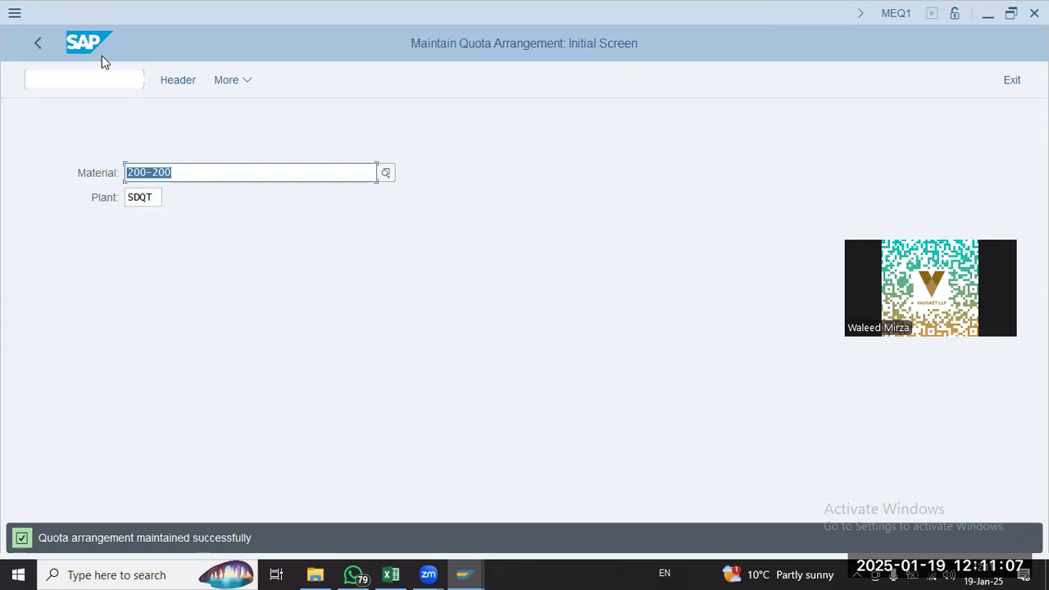
click(47, 85)
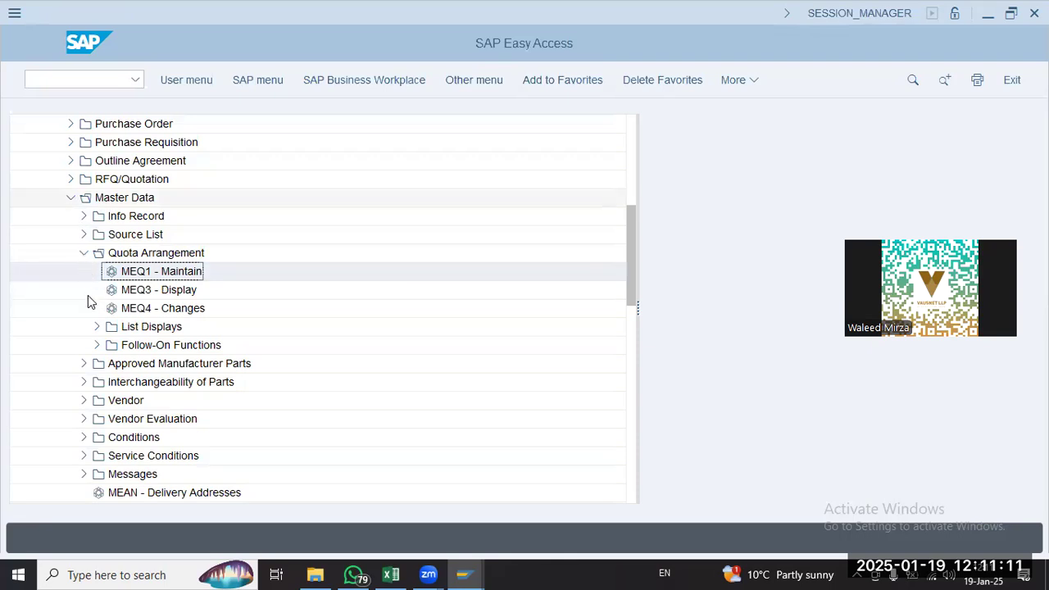
click(84, 253)
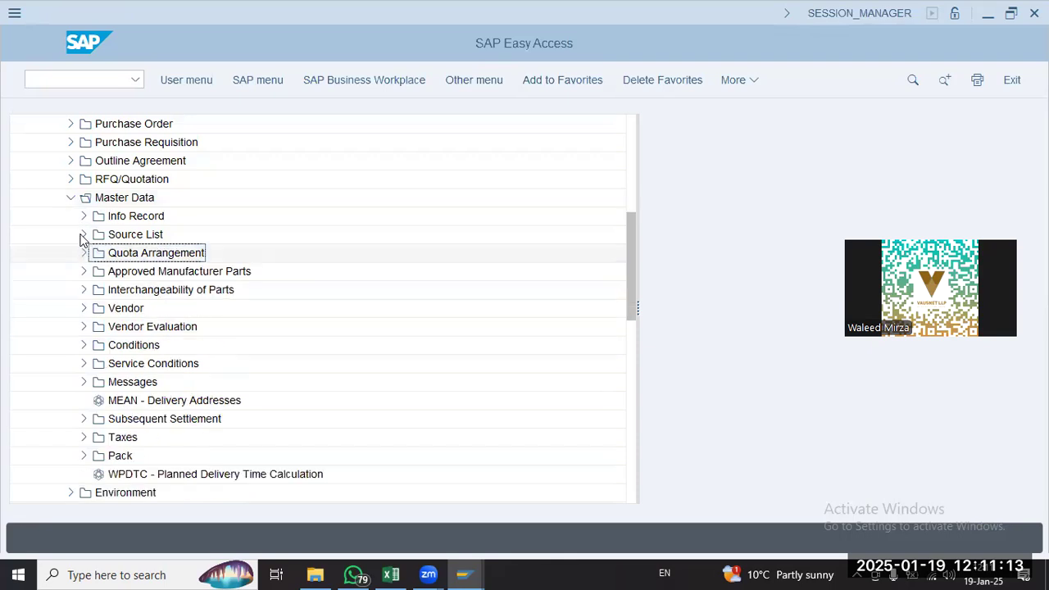
Open source list maintenance (ME01) for material 200-200 in plant SDQT
click(83, 235)
click(162, 256)
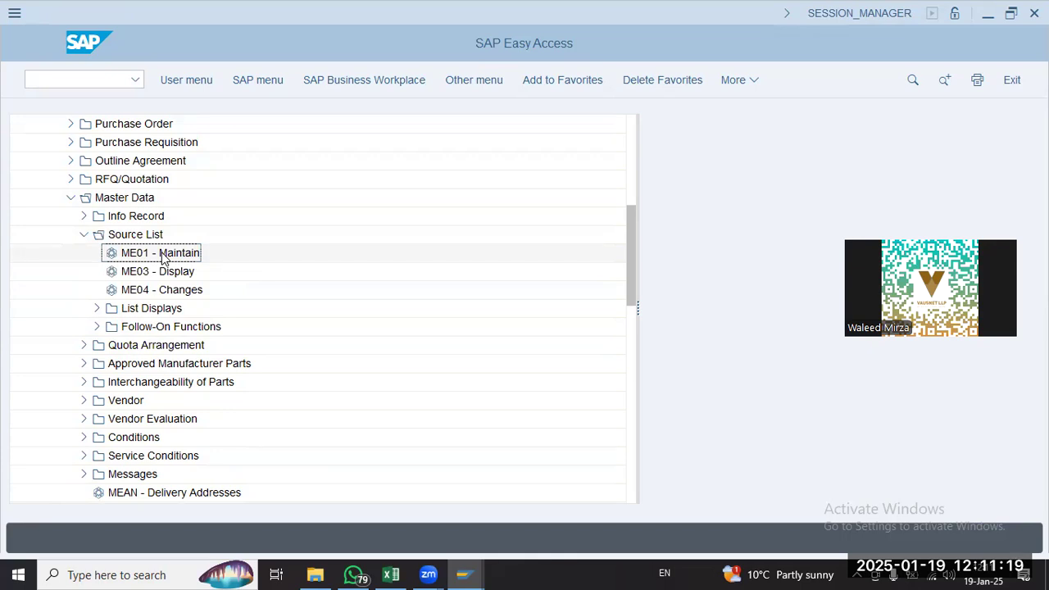
double_click(161, 253)
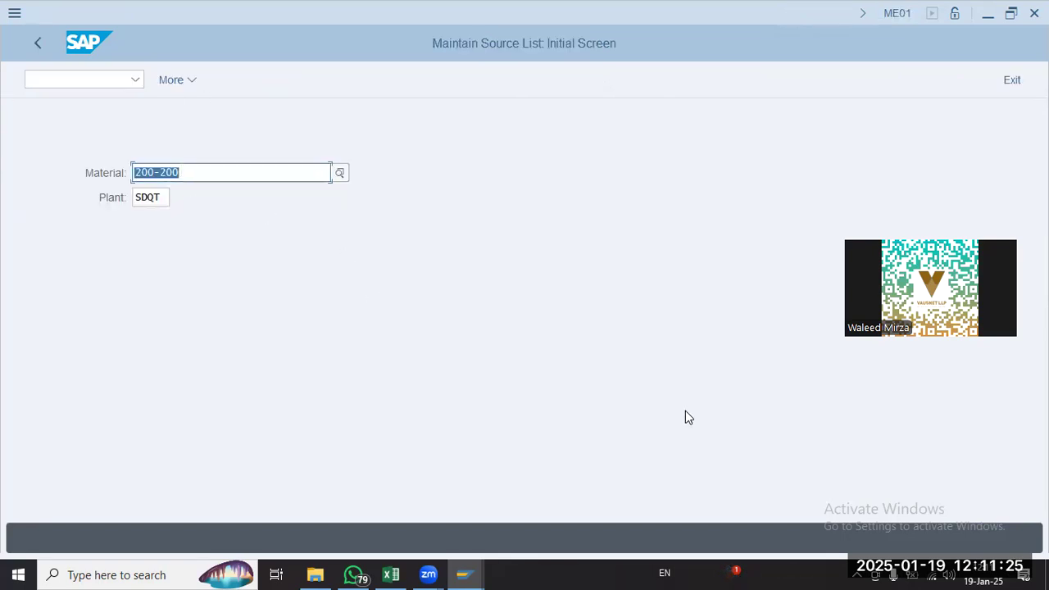
key(Return)
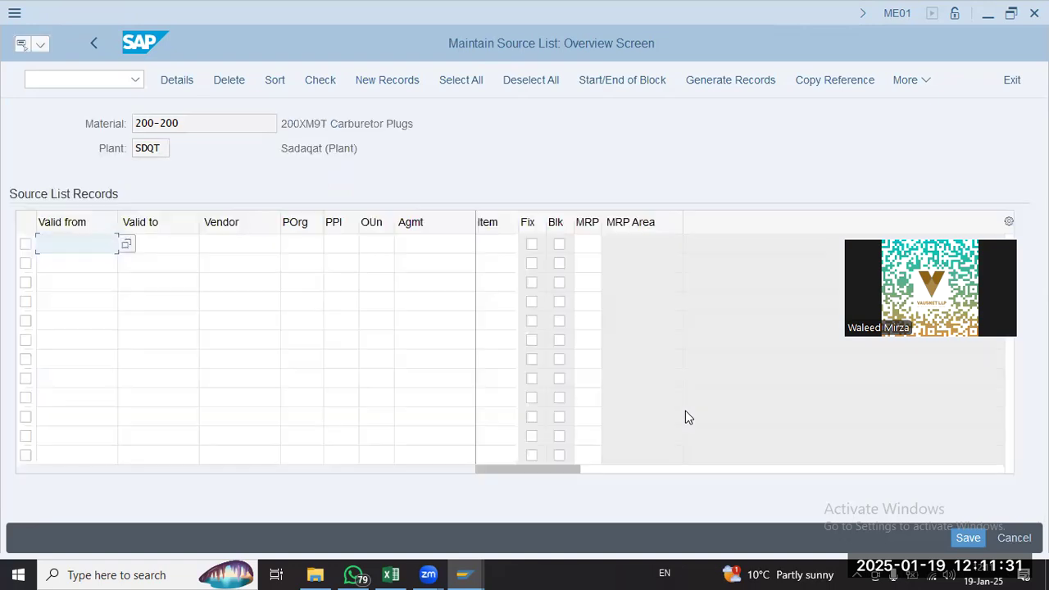
click(236, 244)
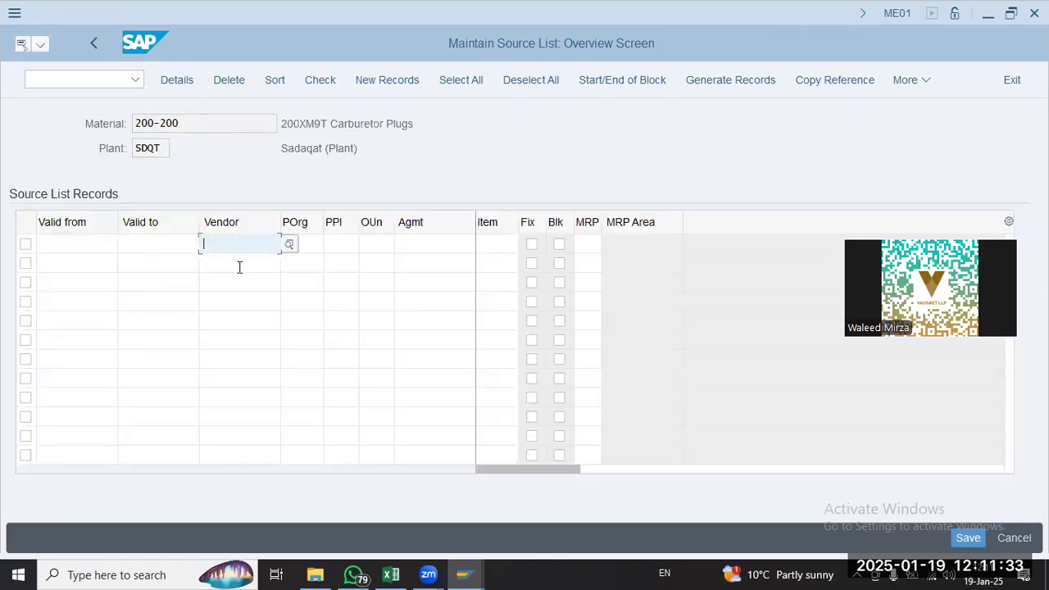
click(65, 247)
click(192, 245)
click(234, 244)
click(249, 264)
click(243, 281)
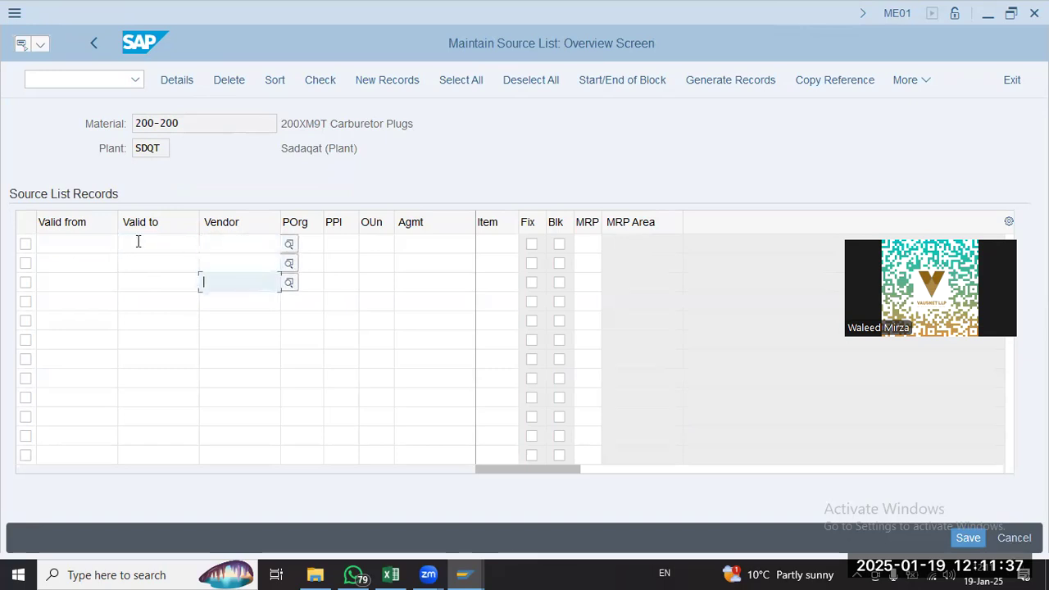
Enter 19.01.2025 as the valid-from date and 21.01.205 as the valid-to date of the first source list record
click(99, 244)
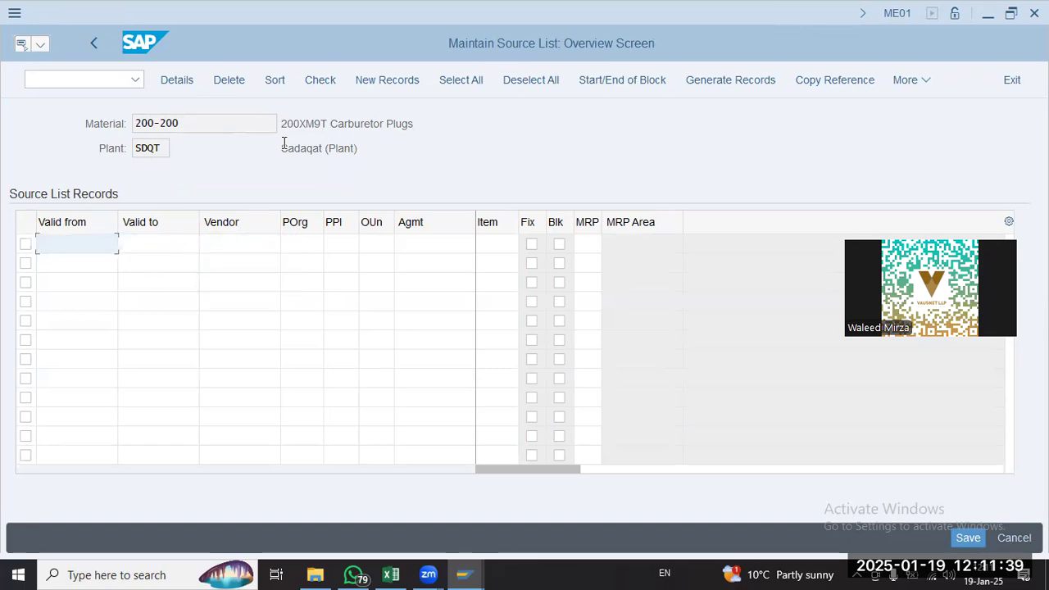
text(19.)
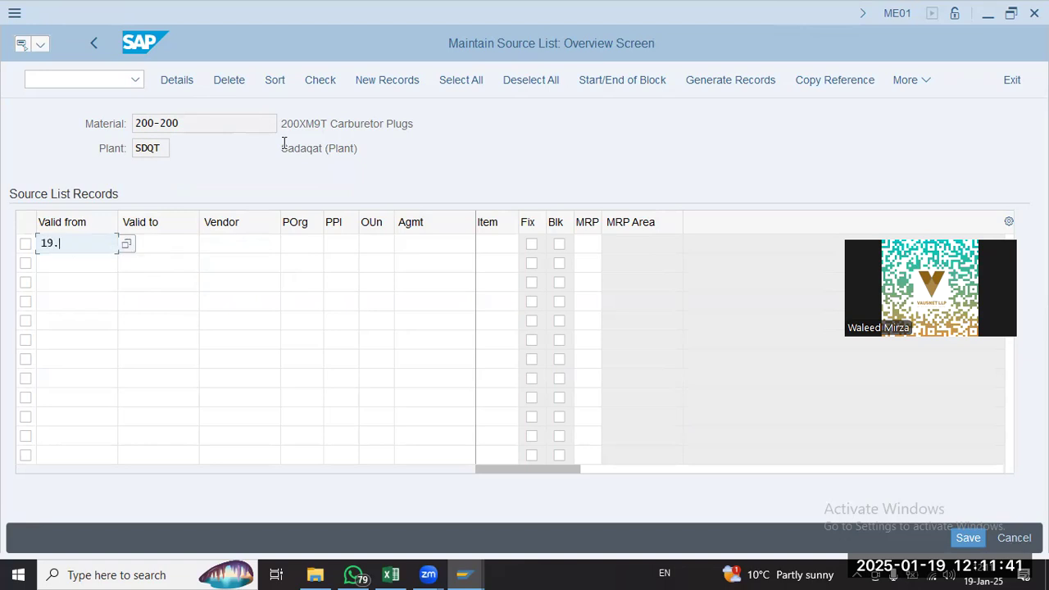
text(01.2025)
key(Tab)
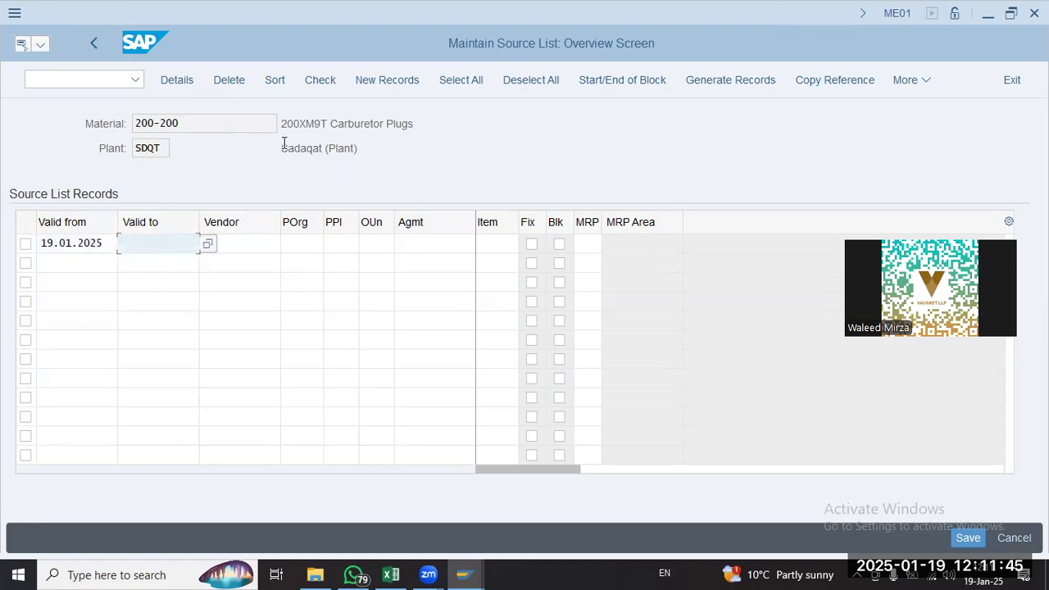
text(2)
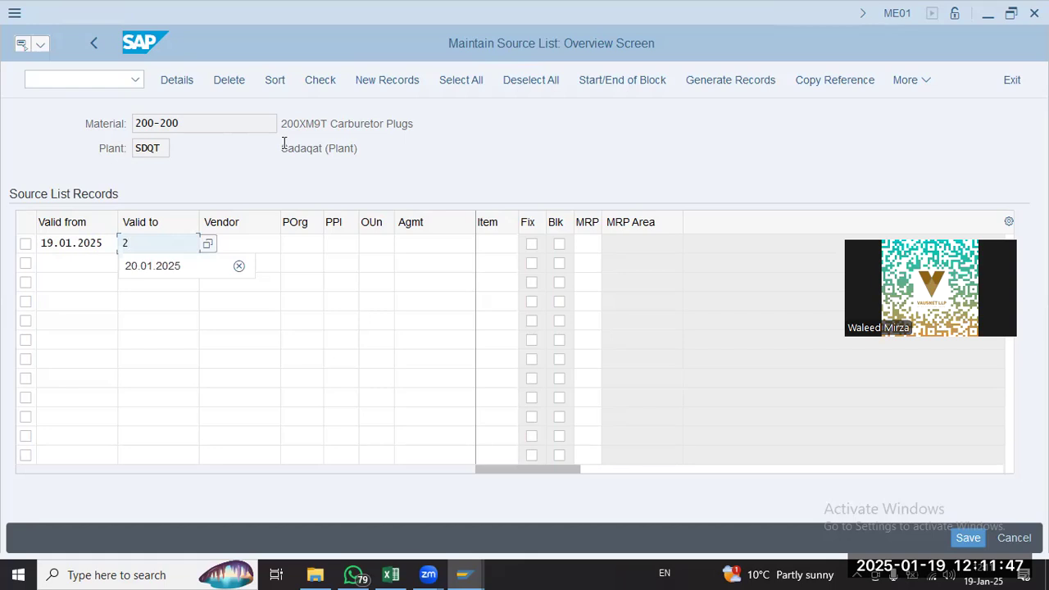
text(1.01.20)
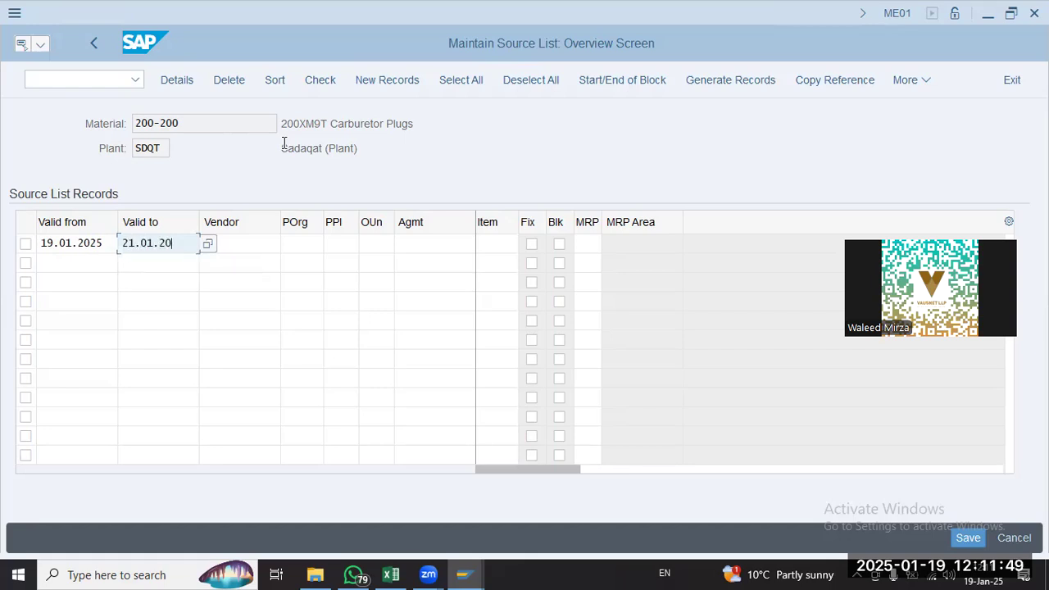
text(5)
key(Tab)
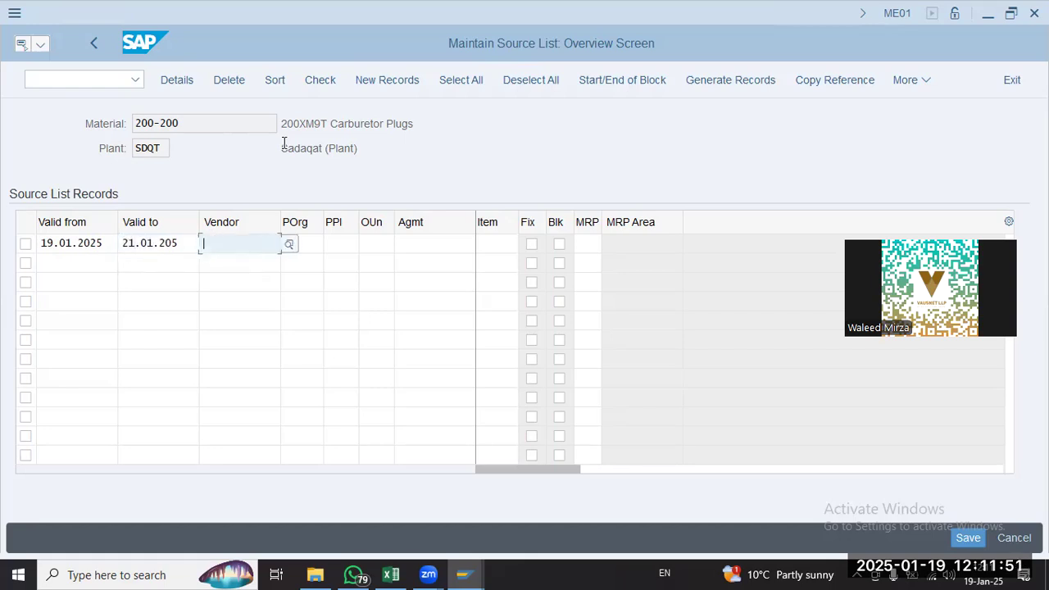
Correct the valid-to date of the first source list record to 21.01.2025
key(Down)
key(Up)
click(72, 264)
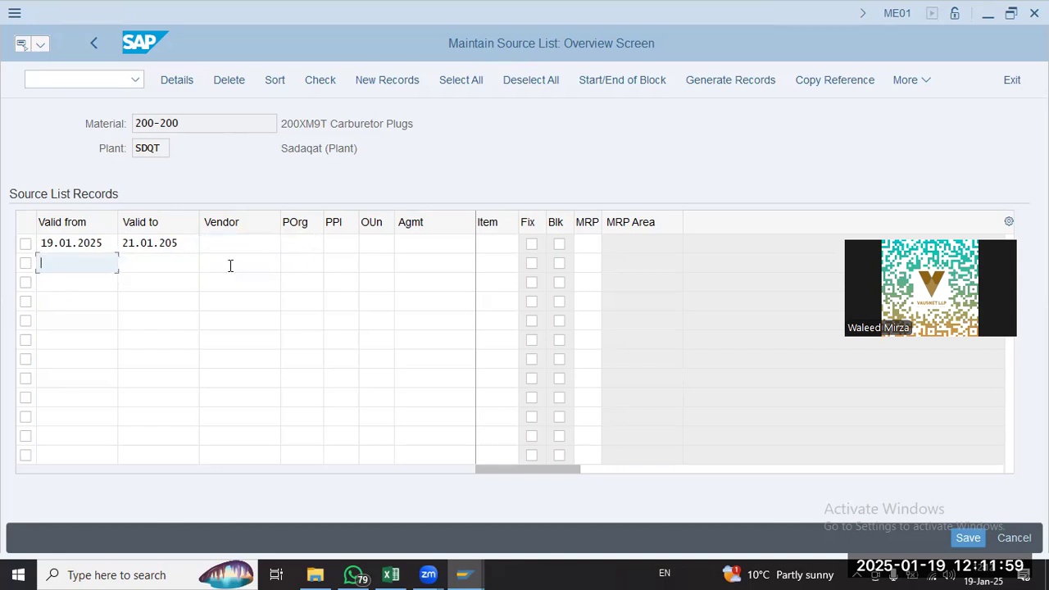
click(230, 265)
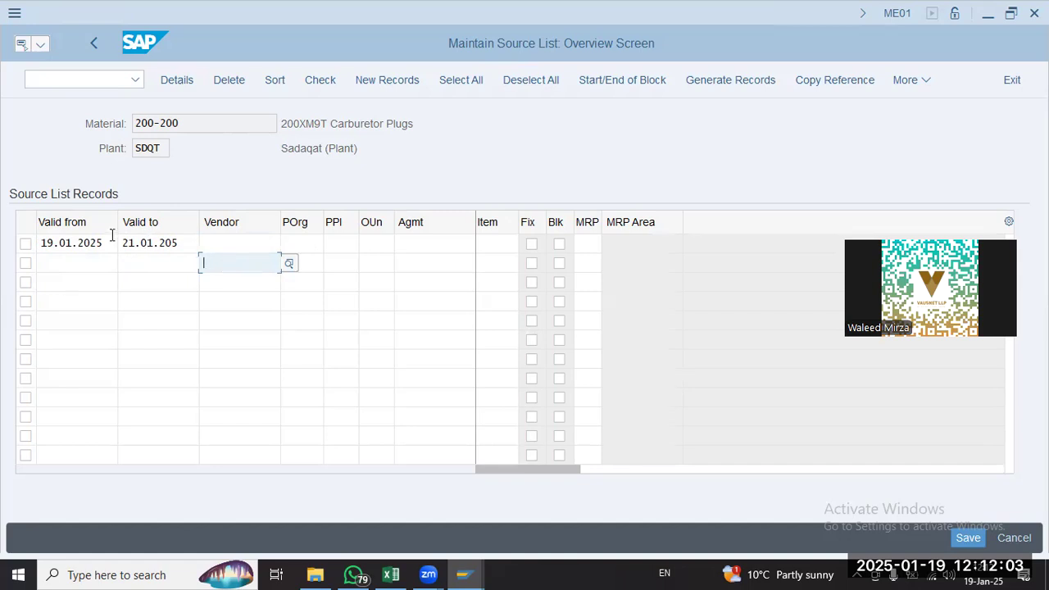
click(180, 242)
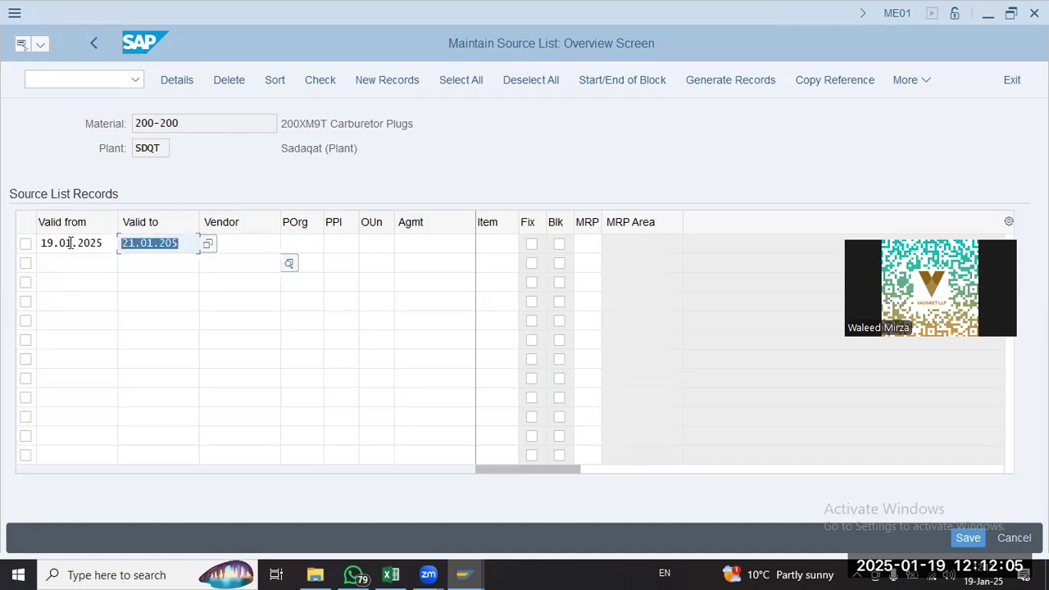
click(172, 243)
text(25)
key(Tab)
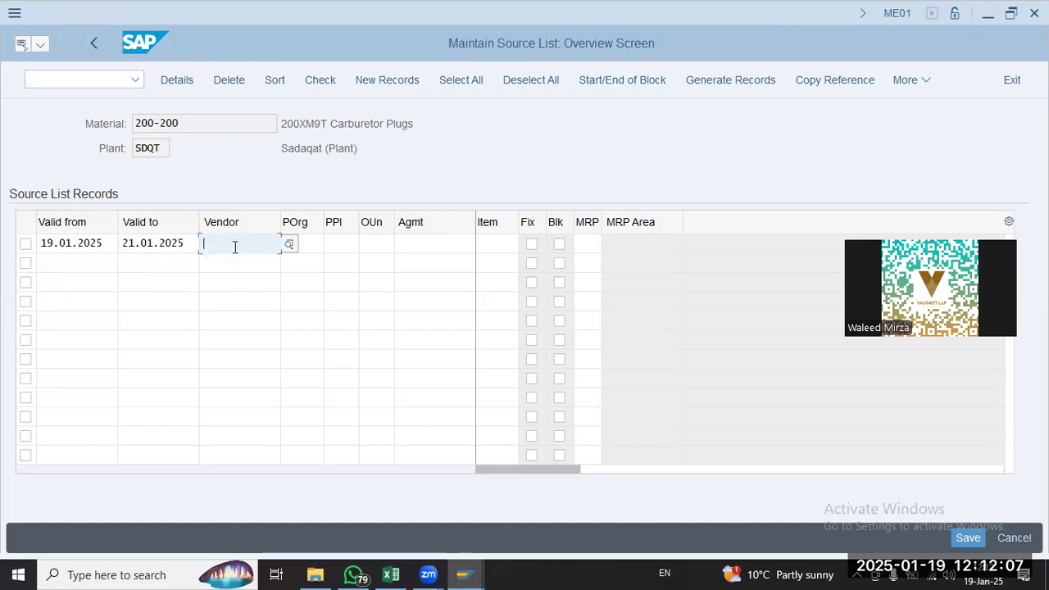
Look up the suppliers of company code SDQT, choose vendor Drew Packaging Pvt. Ltd and enter purchasing organization SDQT for the source list record
click(288, 245)
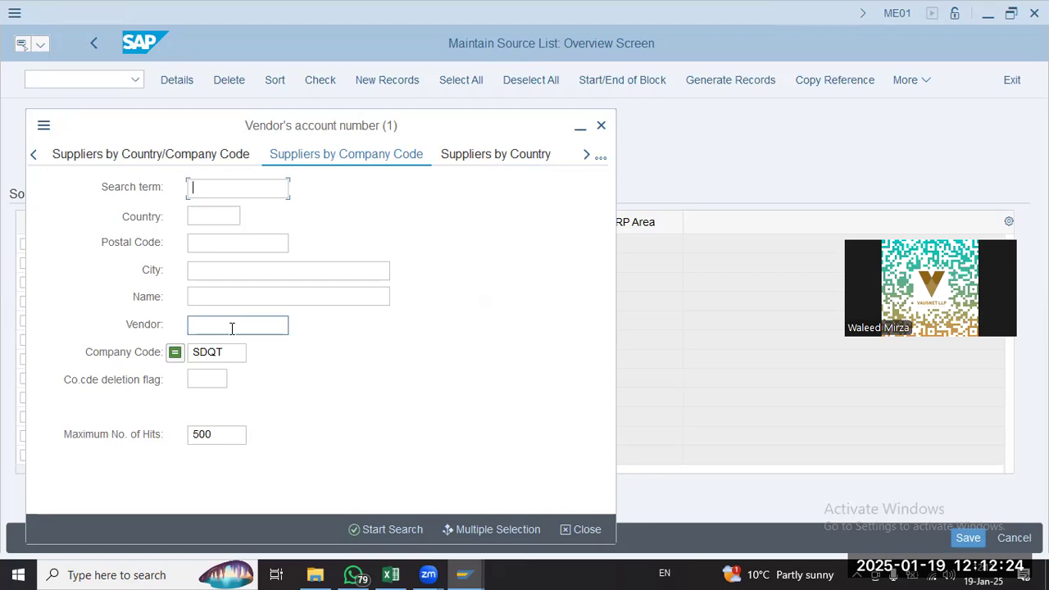
click(382, 530)
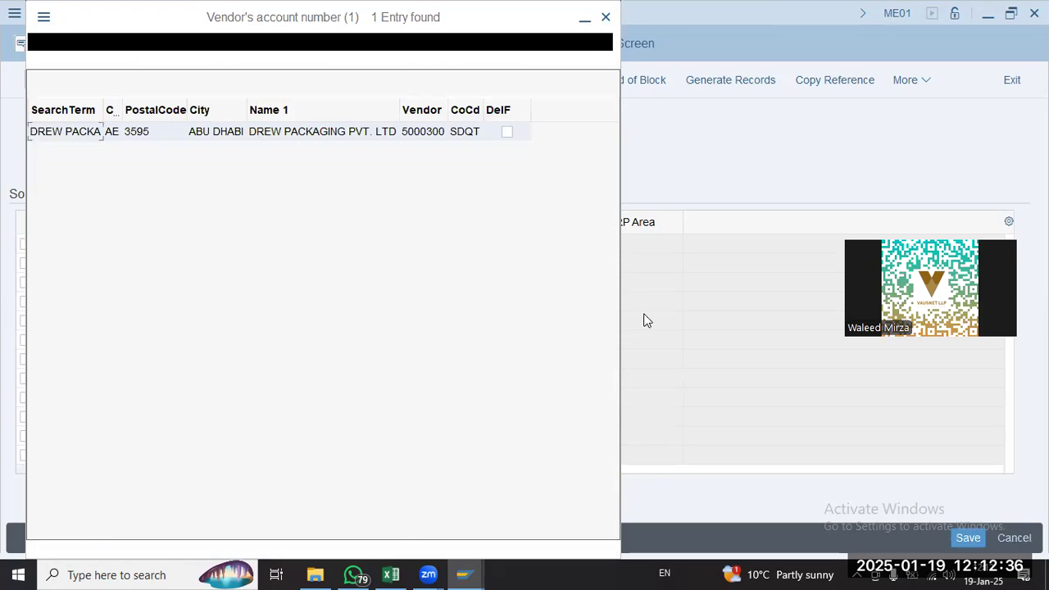
double_click(124, 135)
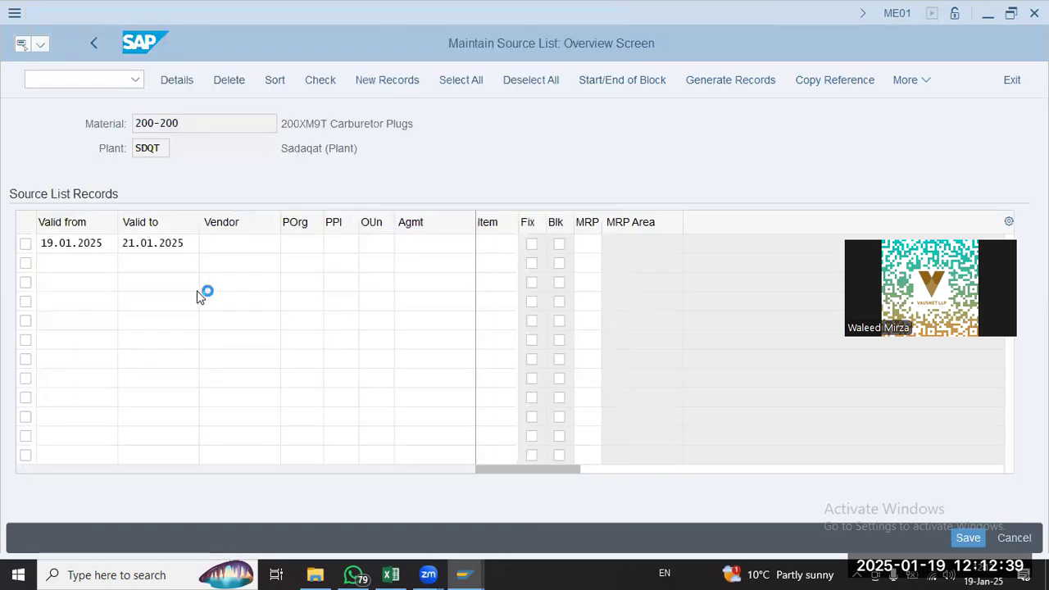
click(302, 243)
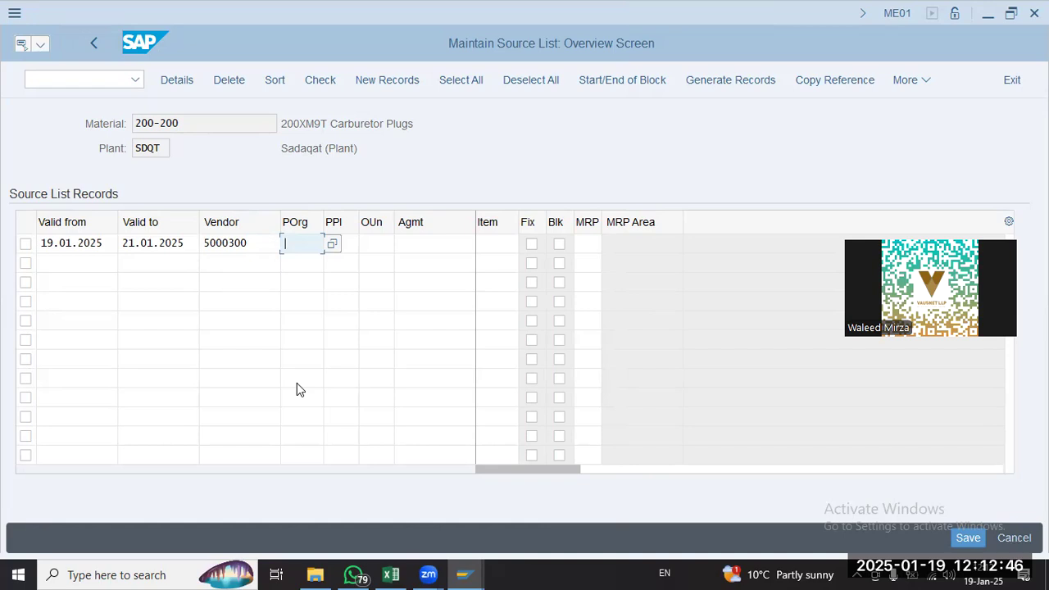
text(sdqt)
key(Tab)
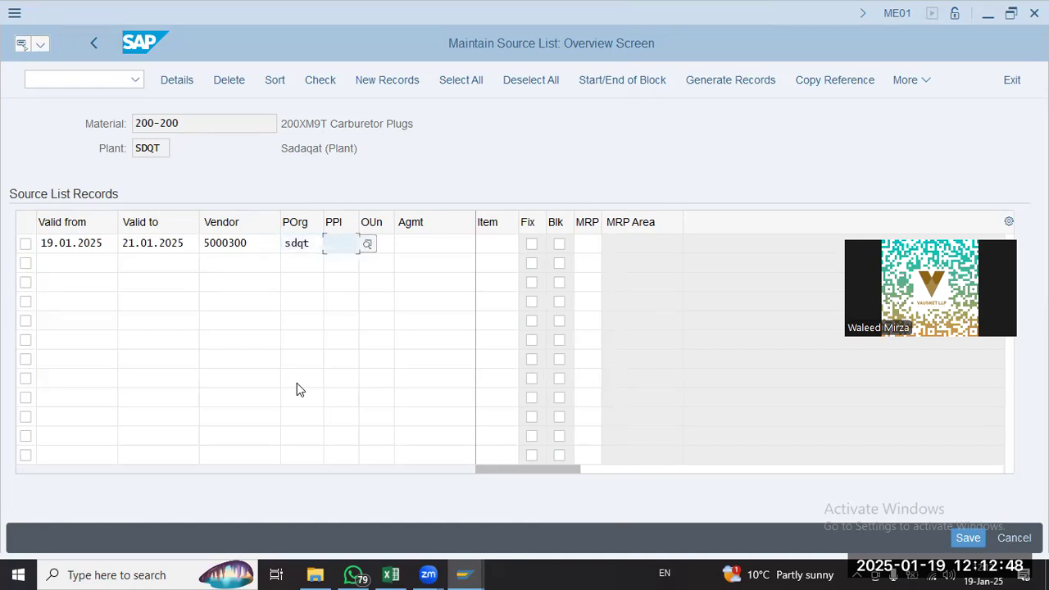
Check the value helps for the agreement number and agreement item of the source list record without choosing an entry
key(Tab)
key(Tab)
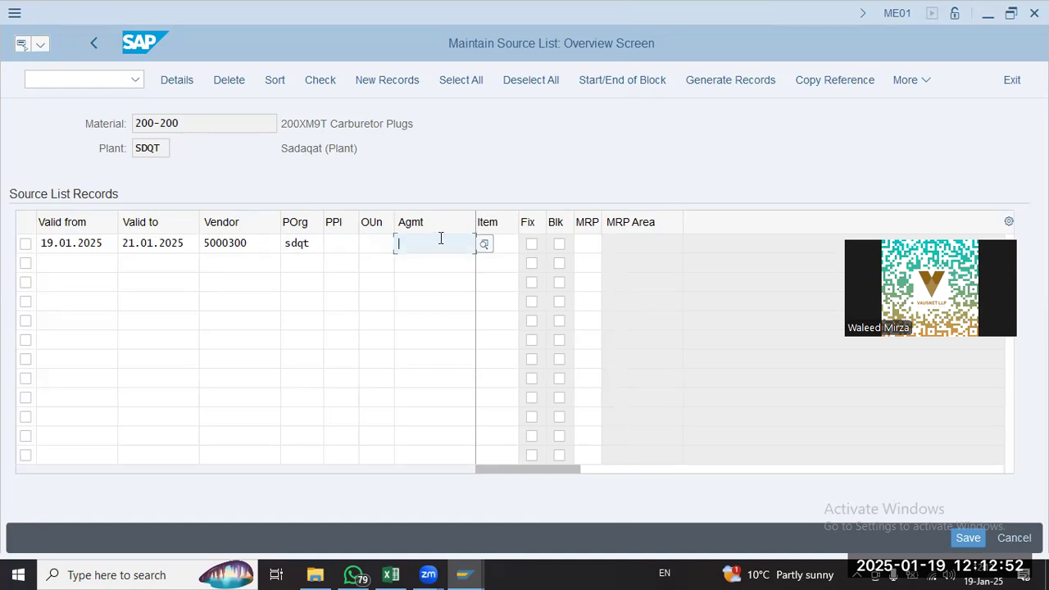
click(483, 243)
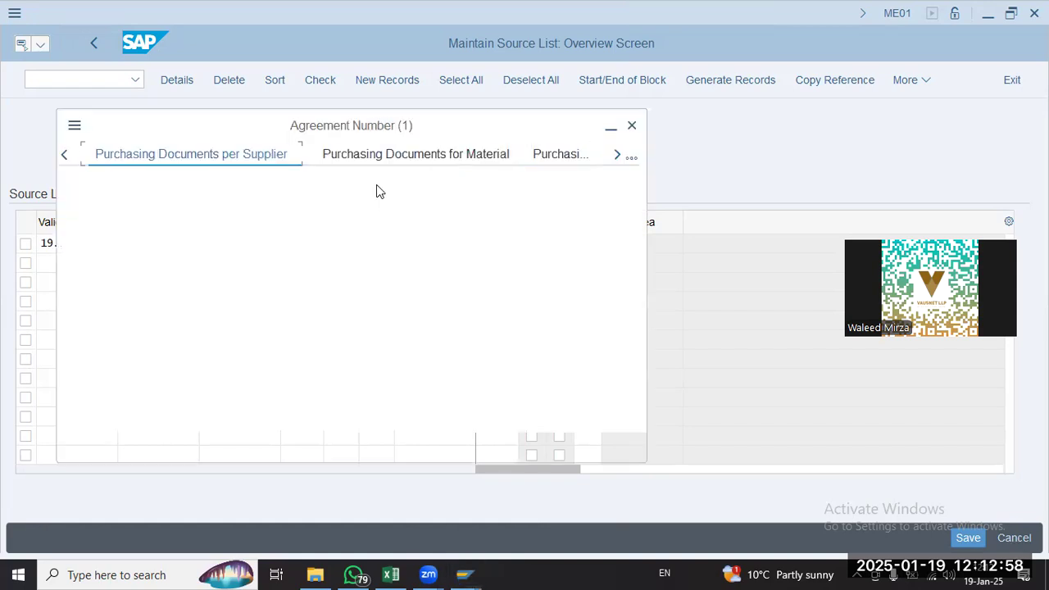
click(632, 126)
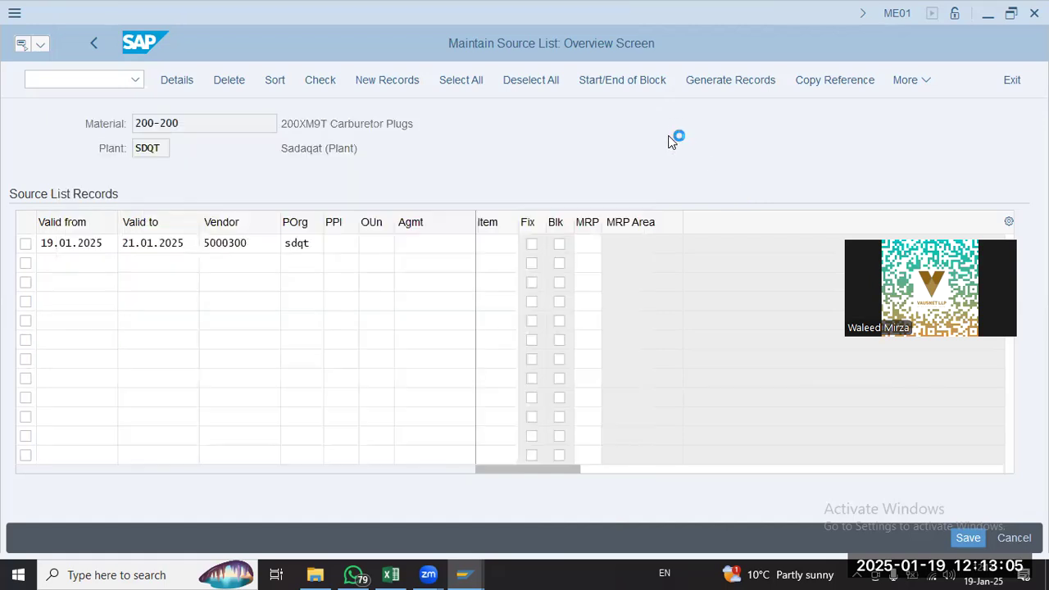
click(496, 243)
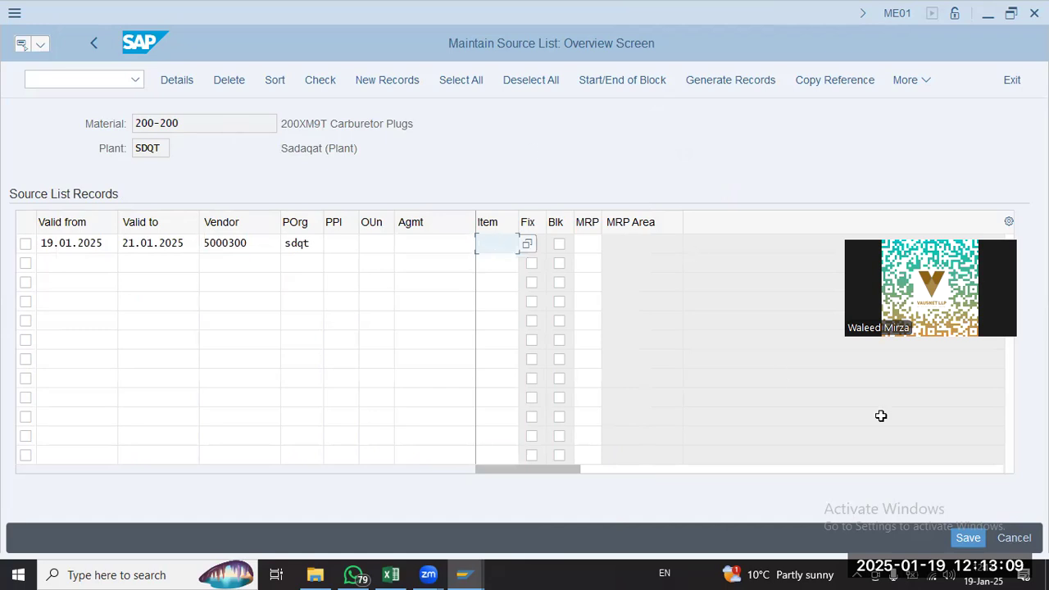
click(527, 245)
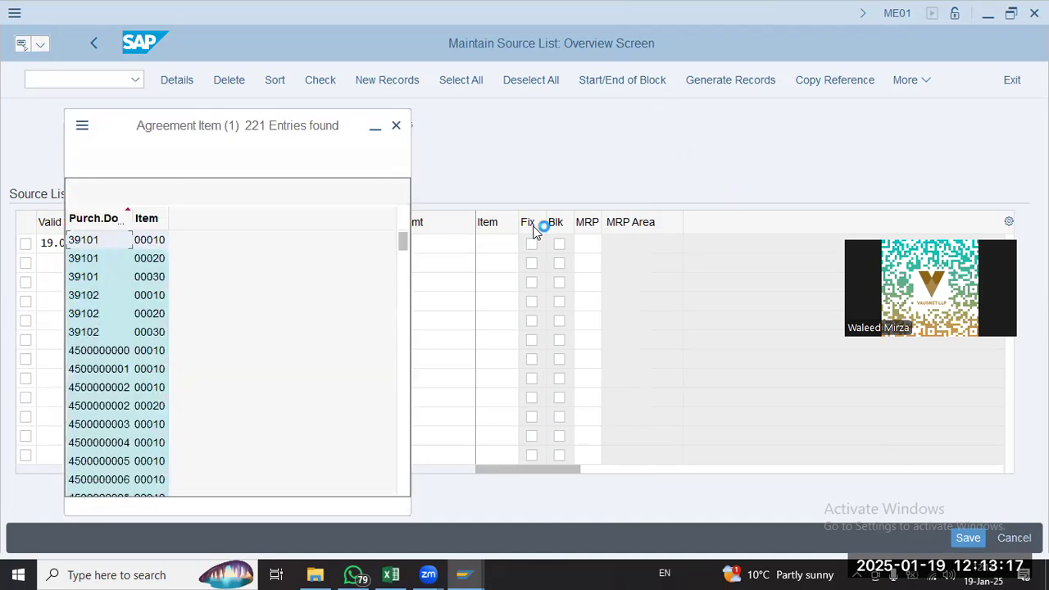
click(398, 128)
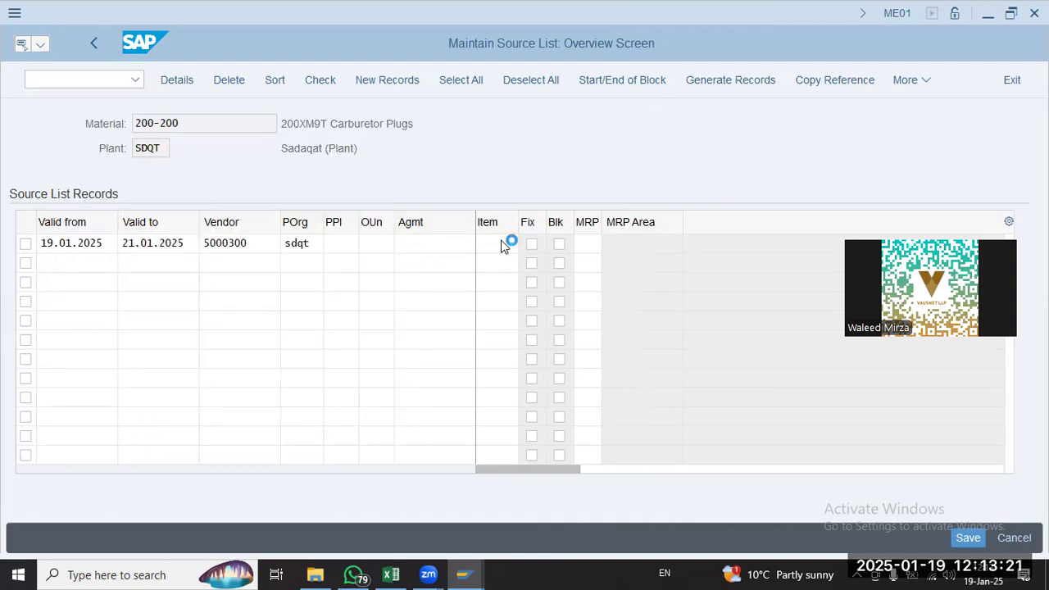
click(495, 244)
Save the source list for material 200-200 and return to SAP Easy Access
click(251, 244)
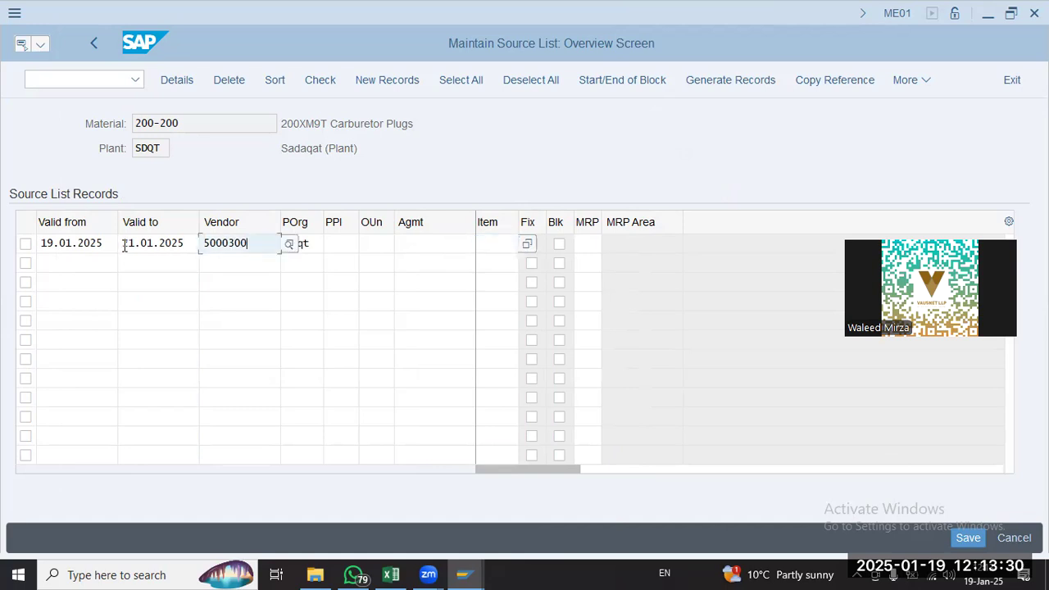
drag(249, 244, 162, 236)
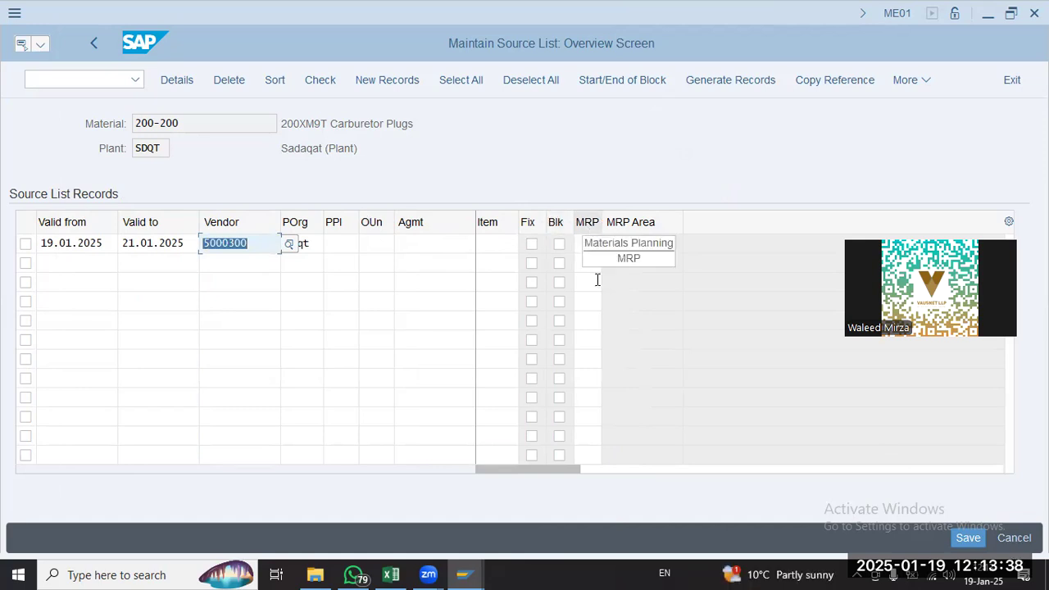
click(968, 538)
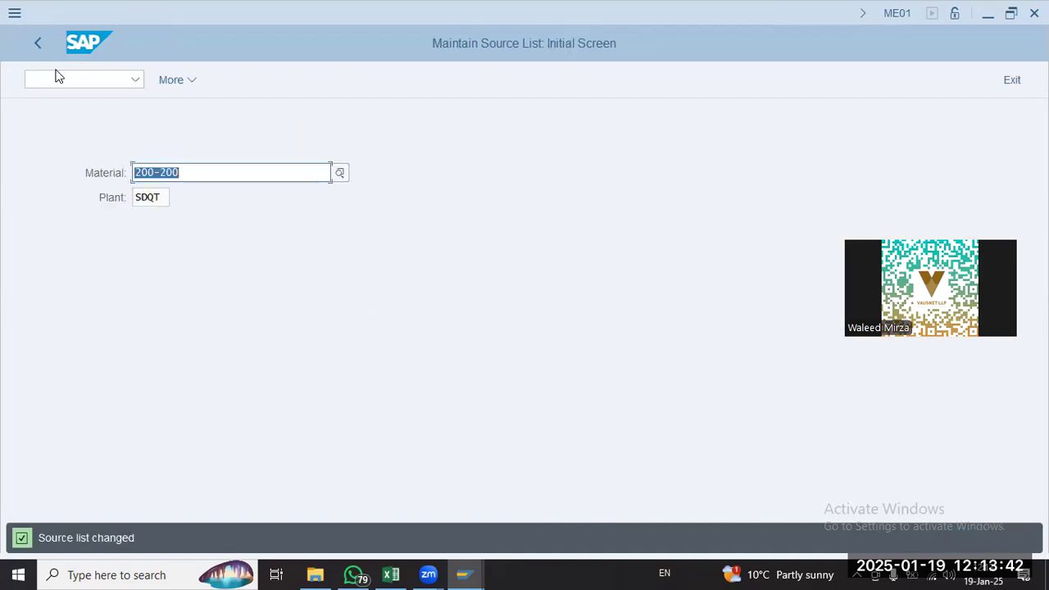
click(238, 171)
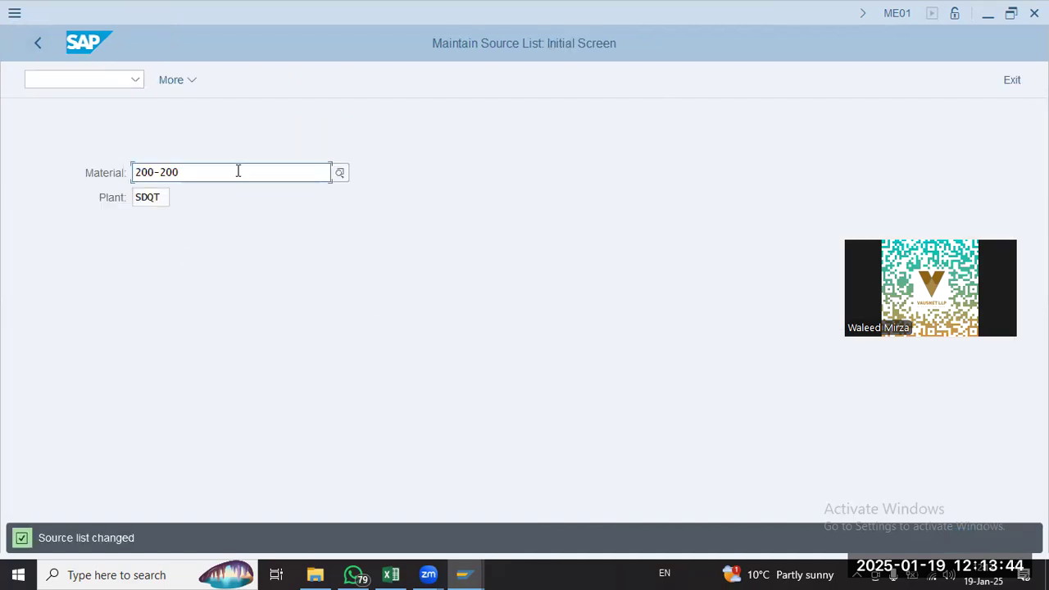
drag(229, 172, 37, 137)
click(34, 38)
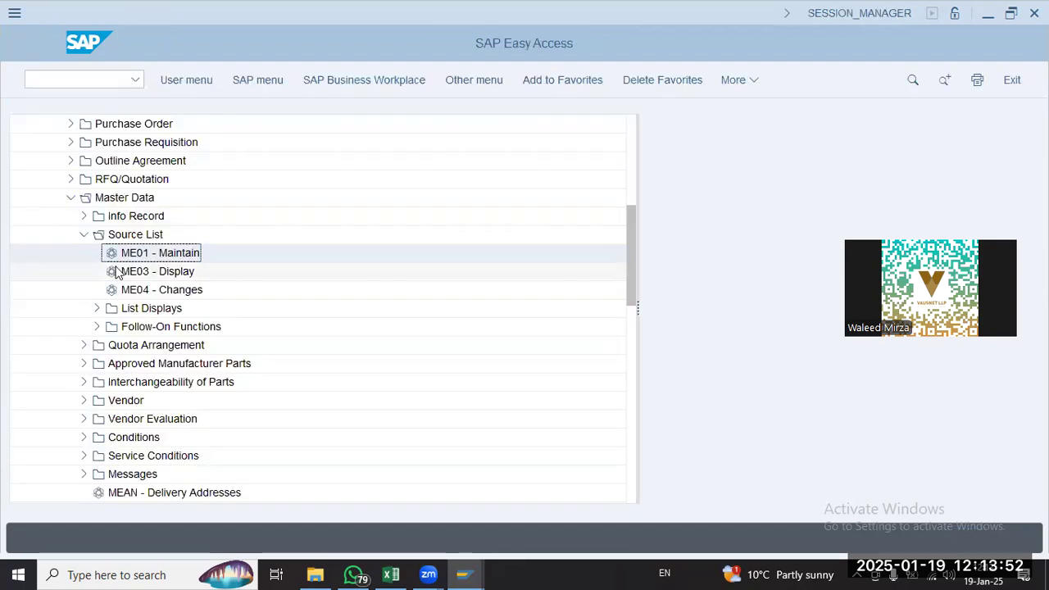
Collapse the Source List folder, expand Info Record and open info record creation (ME11)
click(83, 235)
click(83, 216)
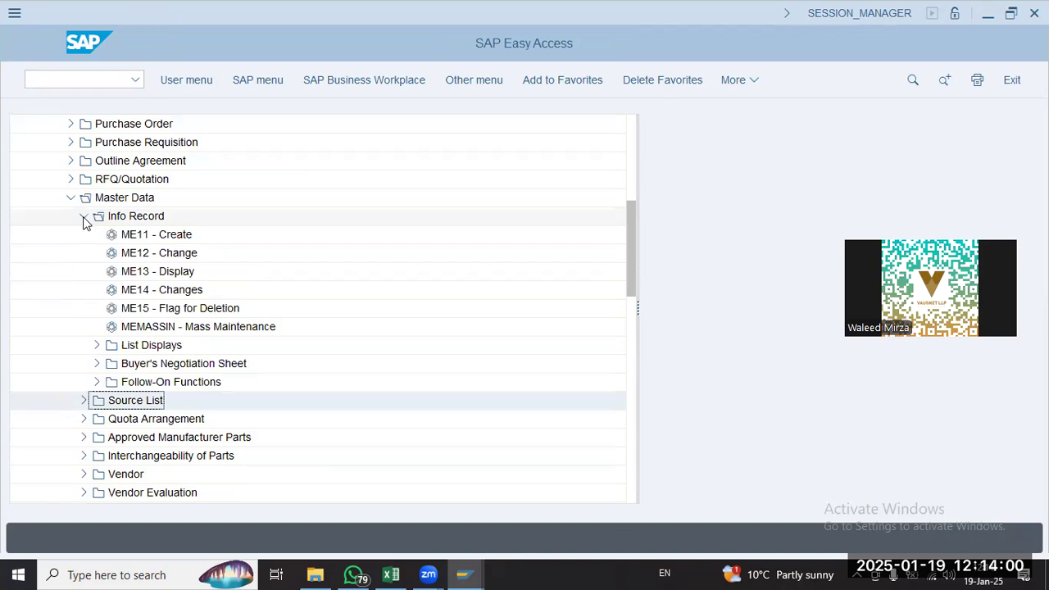
double_click(163, 237)
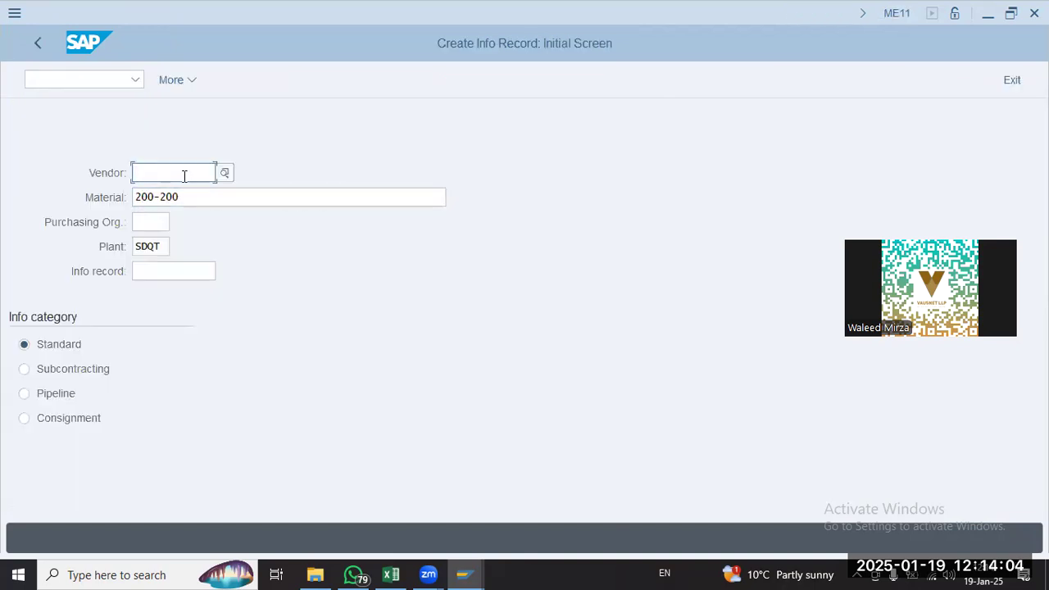
Enter vendor Drew Packaging Pvt. Ltd's number and purchasing organization SDQT for material 200-200, and continue to the info record's general data
text(5000400)
key(BackSpace)
key(BackSpace)
key(BackSpace)
text(400)
key(Return)
click(166, 171)
text(3)
key(Tab)
key(Tab)
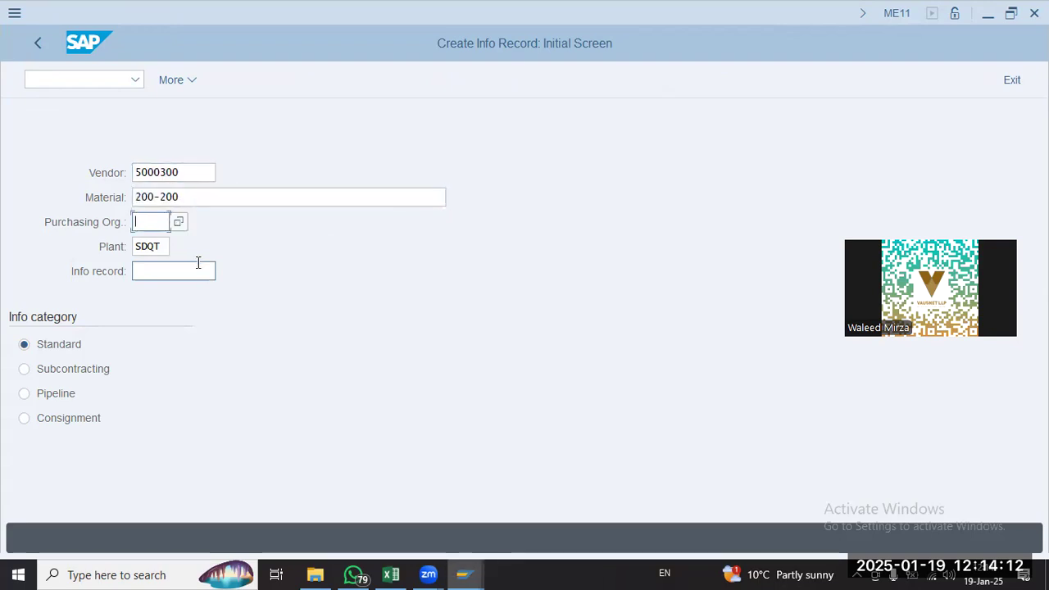
text(sdqt)
key(Tab)
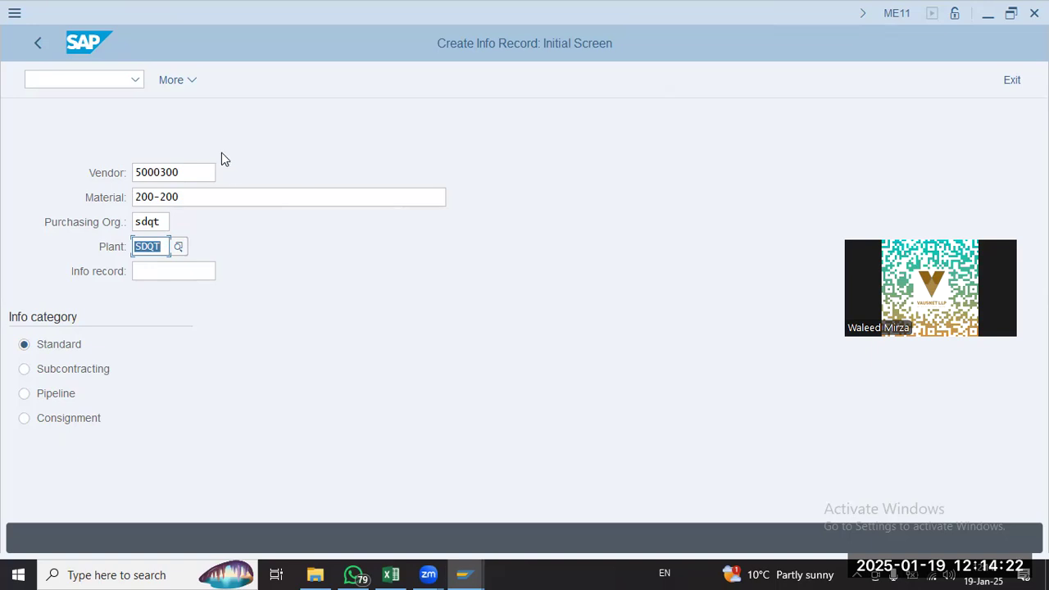
key(Return)
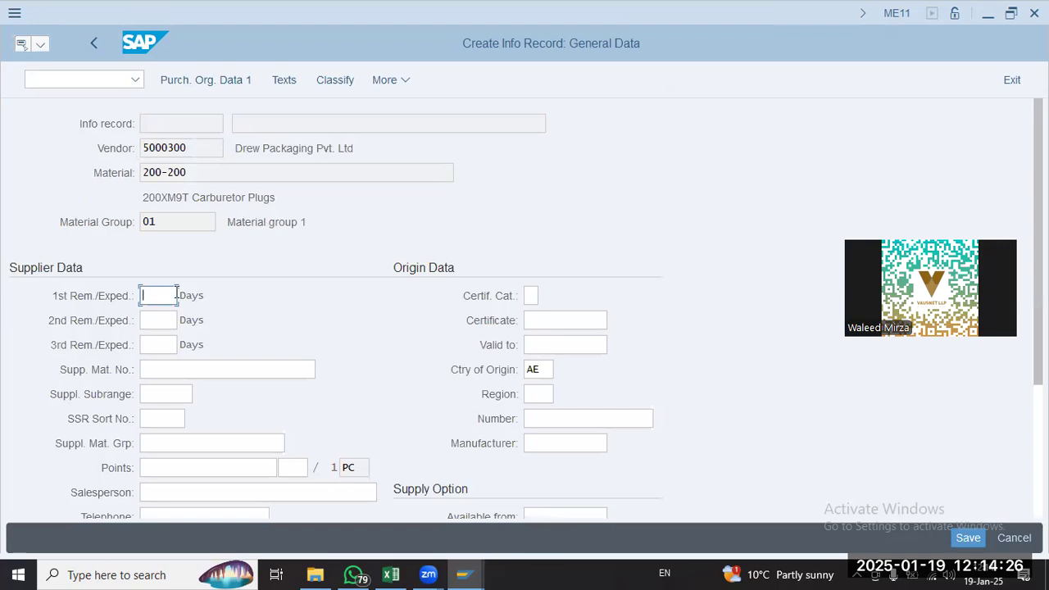
Set the first, second and third reminder of the info record to 3, 5 and 8 days
click(153, 298)
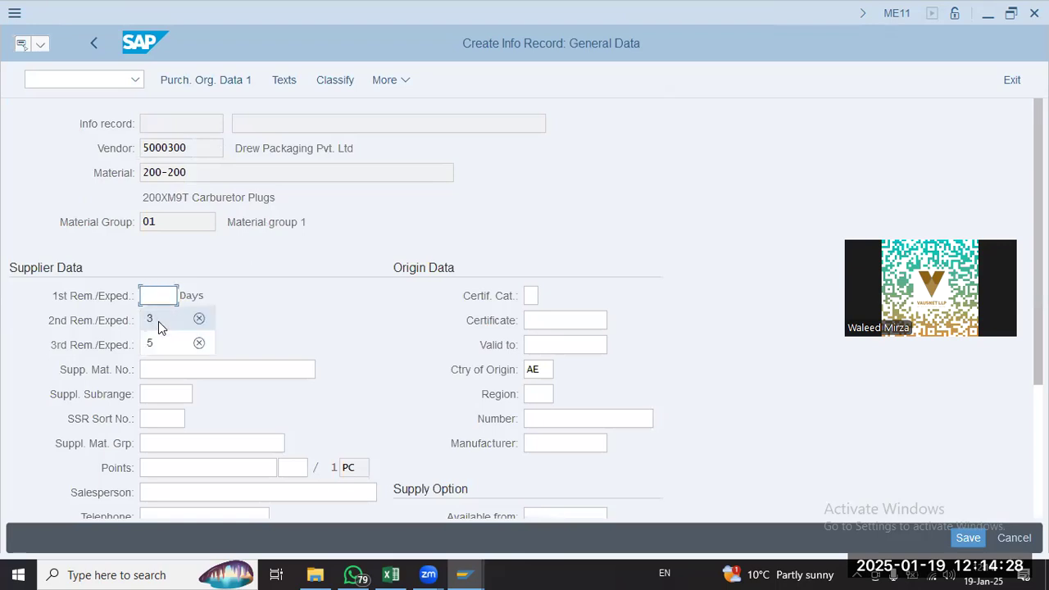
click(158, 321)
click(158, 321)
click(158, 347)
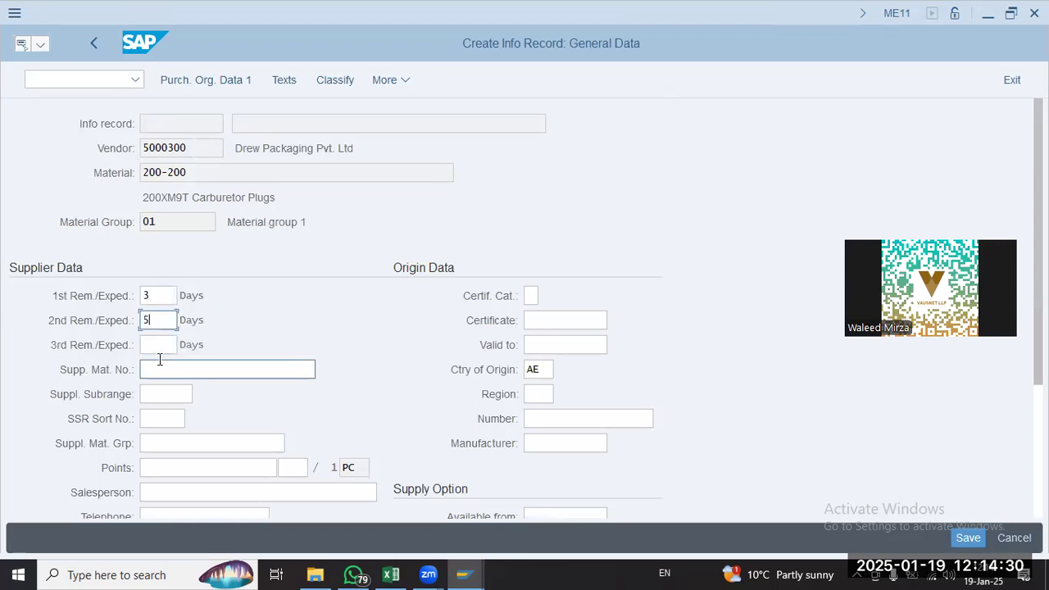
click(157, 345)
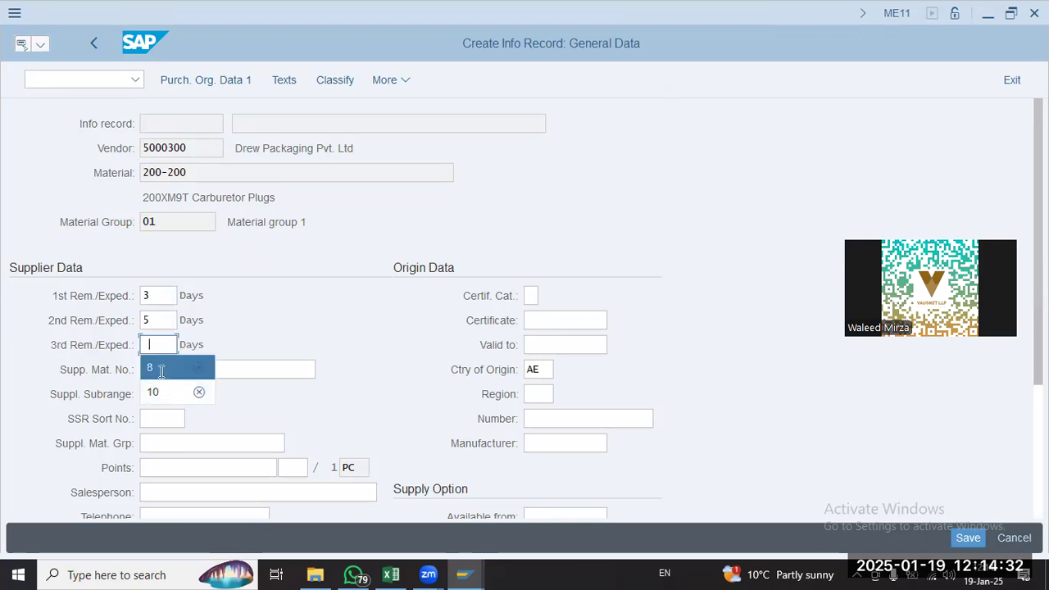
click(160, 371)
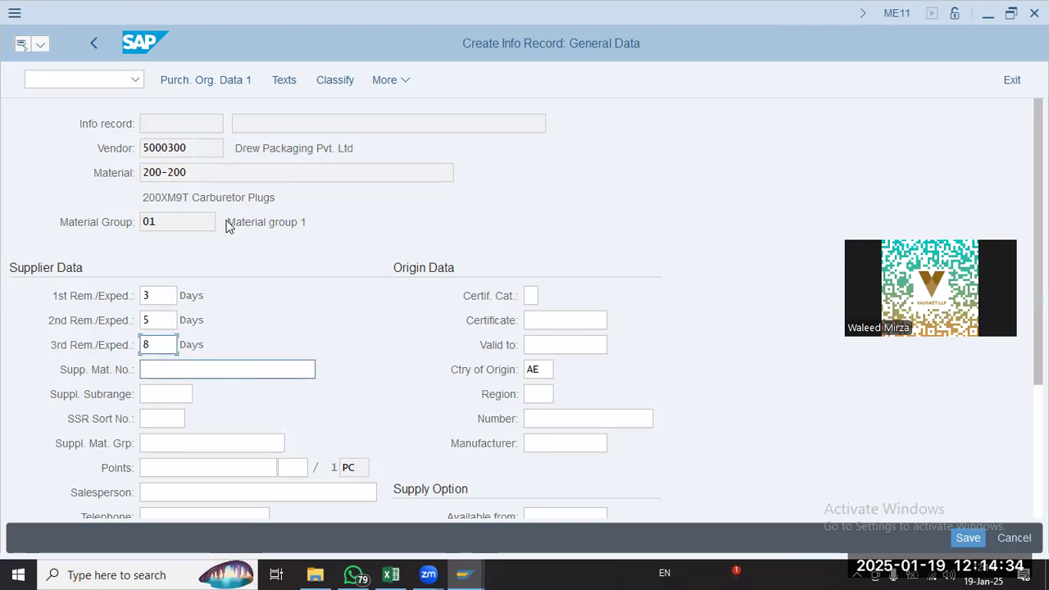
Examine the vendor, supplier data, origin data, supply option and order unit sections of the info record's general data
click(333, 151)
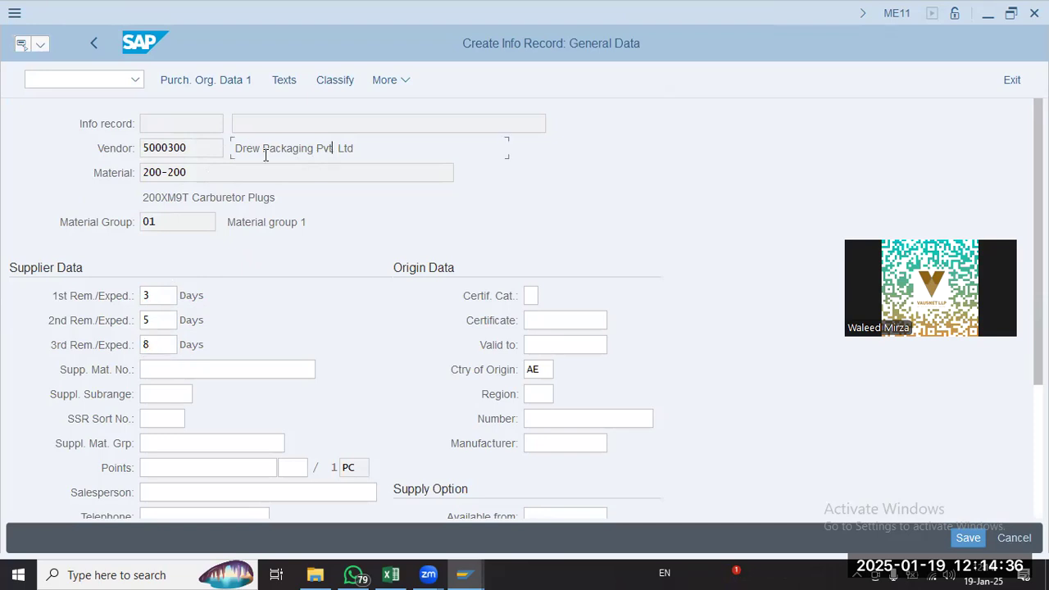
click(248, 377)
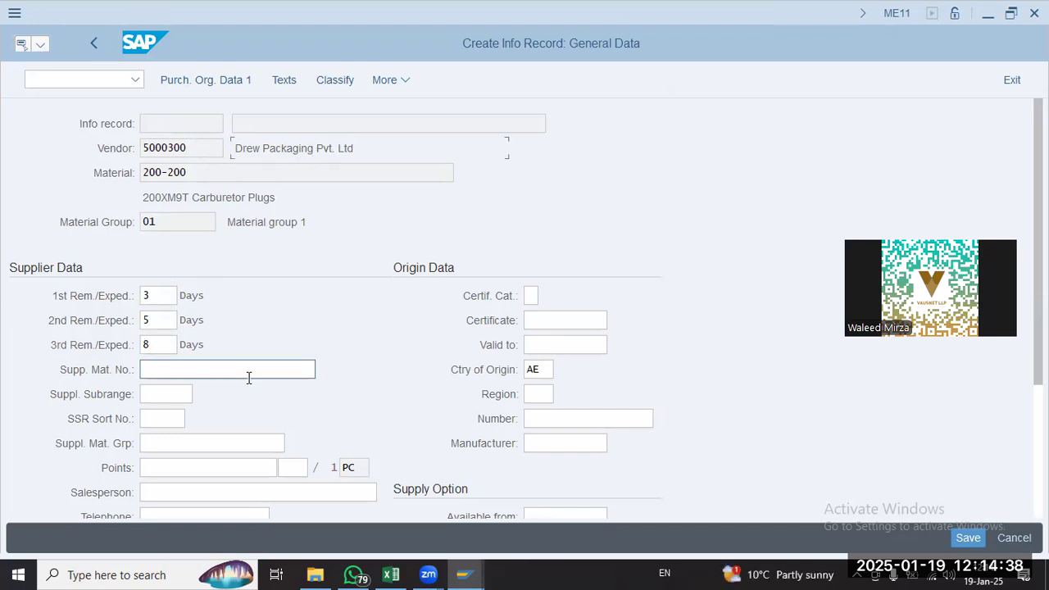
scroll(247, 380, down, 1)
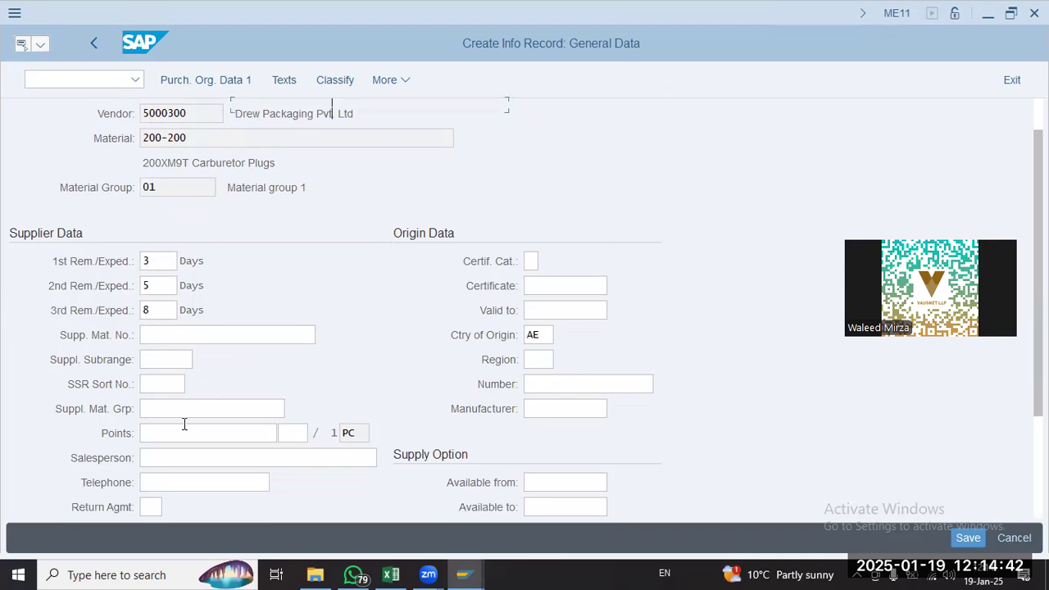
scroll(185, 424, down, 1)
scroll(184, 424, down, 1)
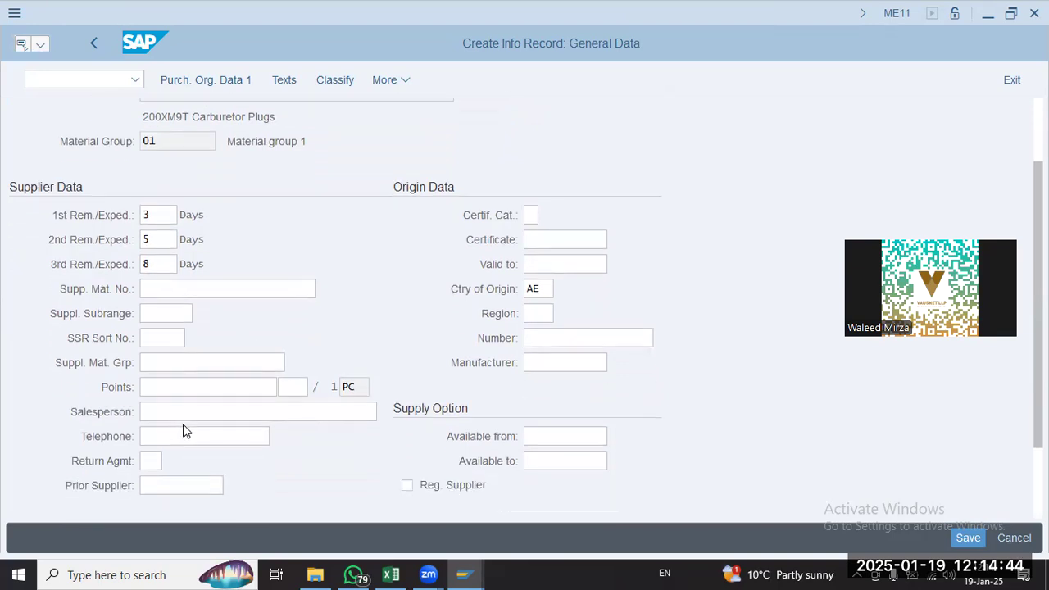
scroll(184, 431, down, 1)
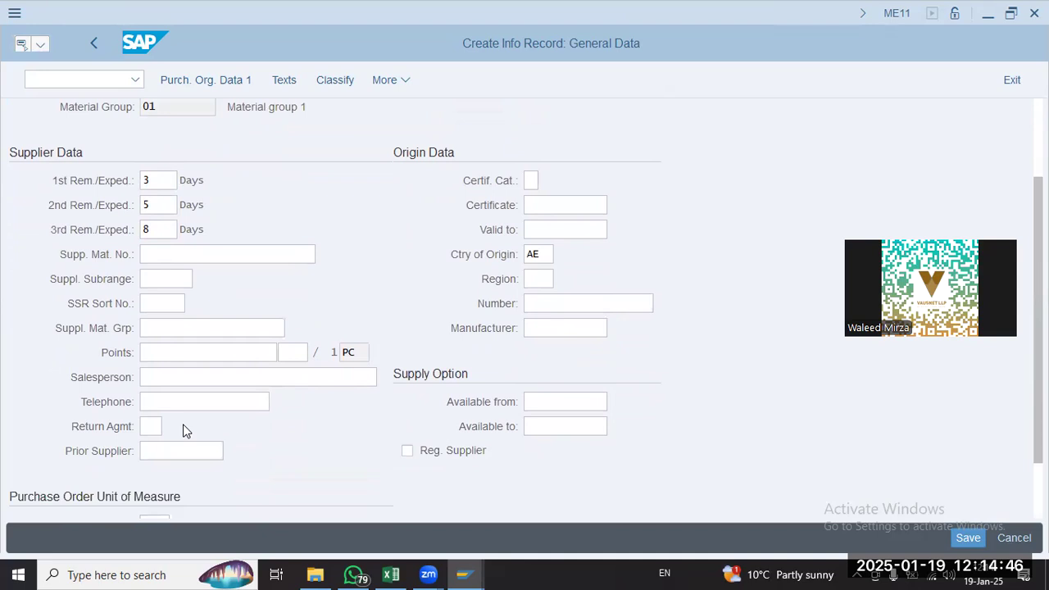
scroll(232, 442, down, 2)
click(179, 467)
scroll(228, 449, up, 2)
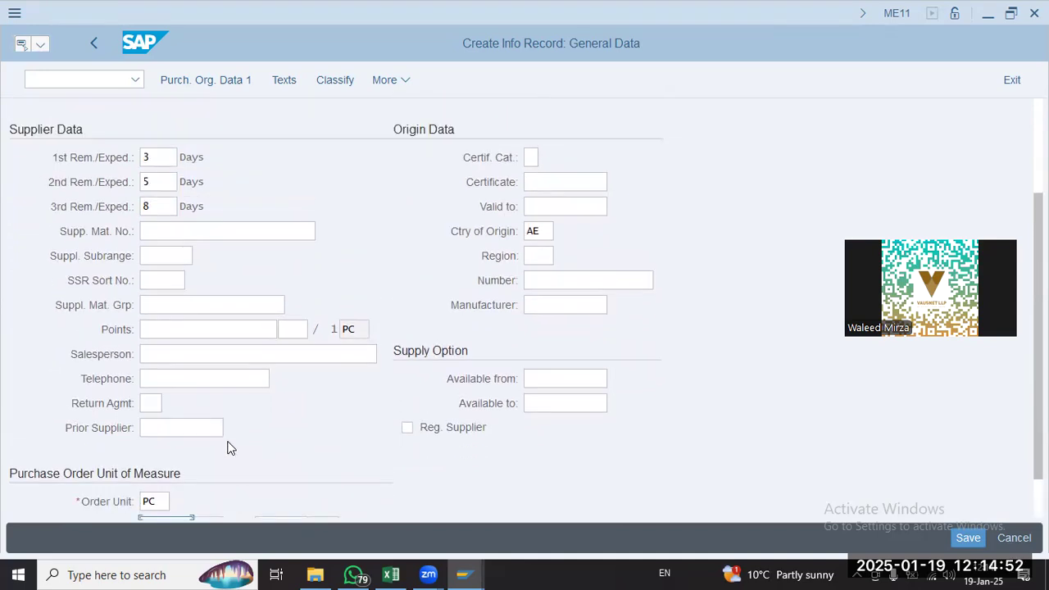
Examine the manufacturer, region, certificate and valid-to fields in the origin data, along with the supplier material number
click(547, 305)
click(529, 259)
click(546, 204)
click(543, 184)
click(206, 229)
click(555, 207)
scroll(301, 213, up, 2)
scroll(302, 217, up, 3)
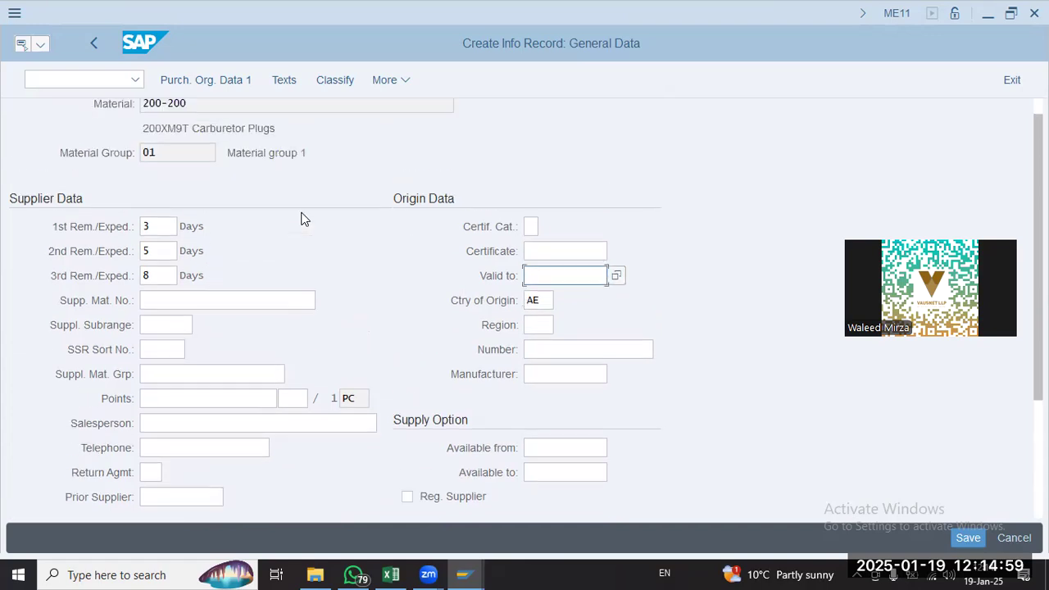
In the info record's purchasing organization data, set planned delivery time to 10 days and both underdelivery and overdelivery tolerances to 2%
click(196, 83)
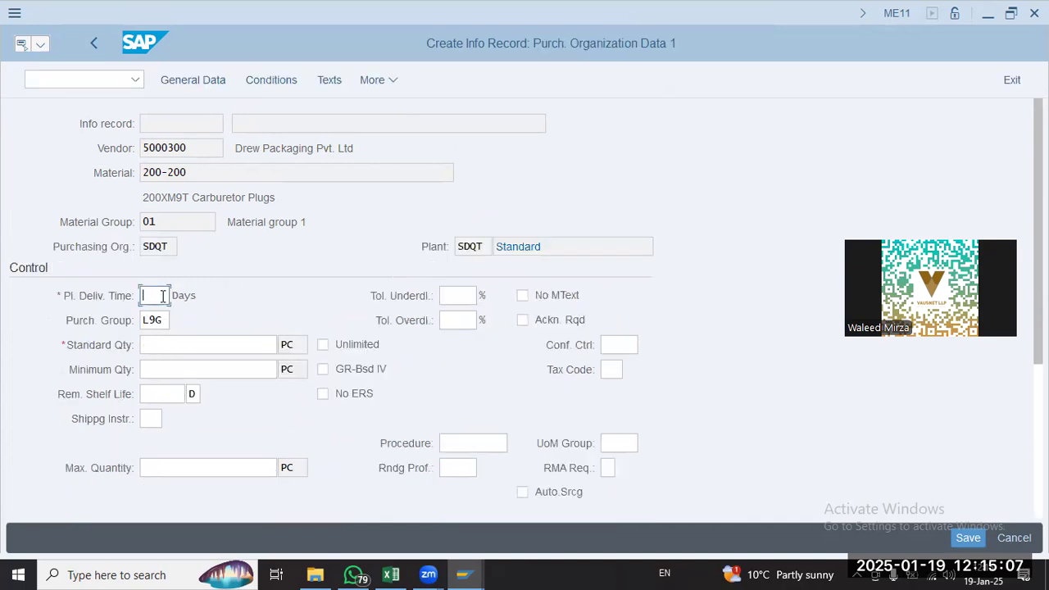
text(10)
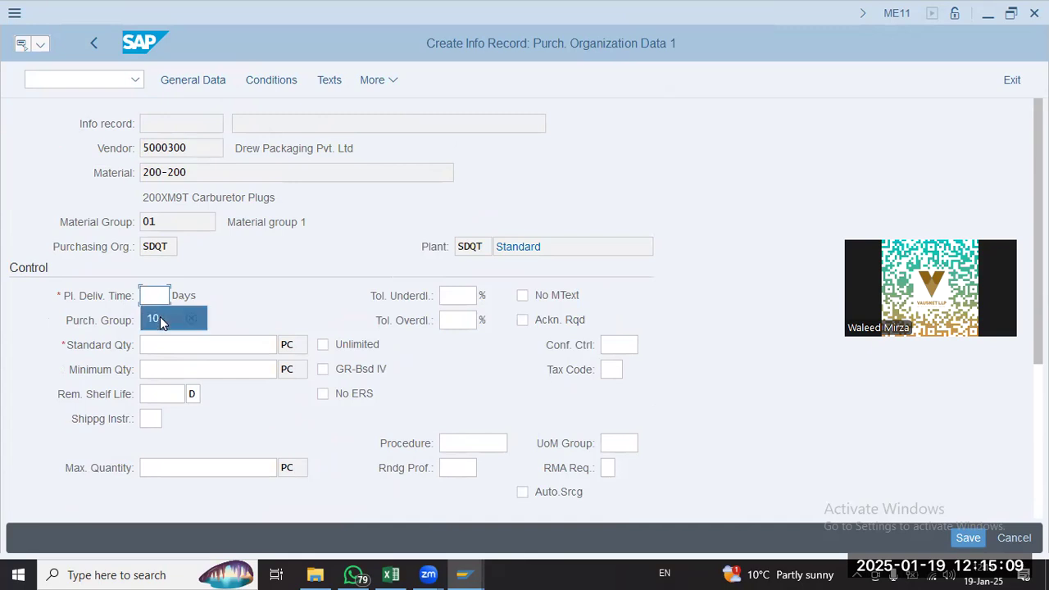
key(Tab)
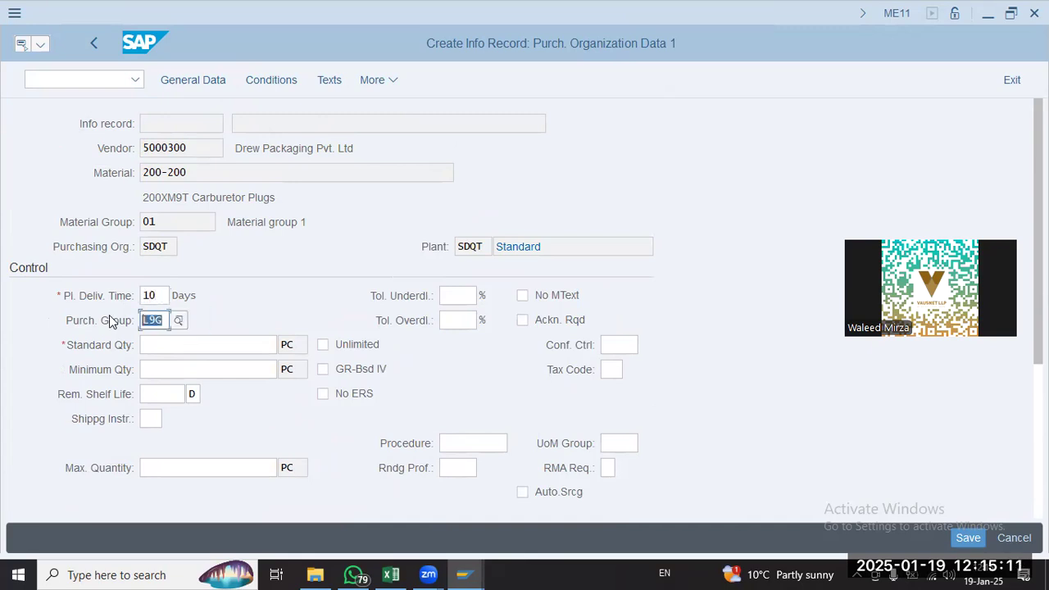
click(463, 295)
text(2)
click(456, 318)
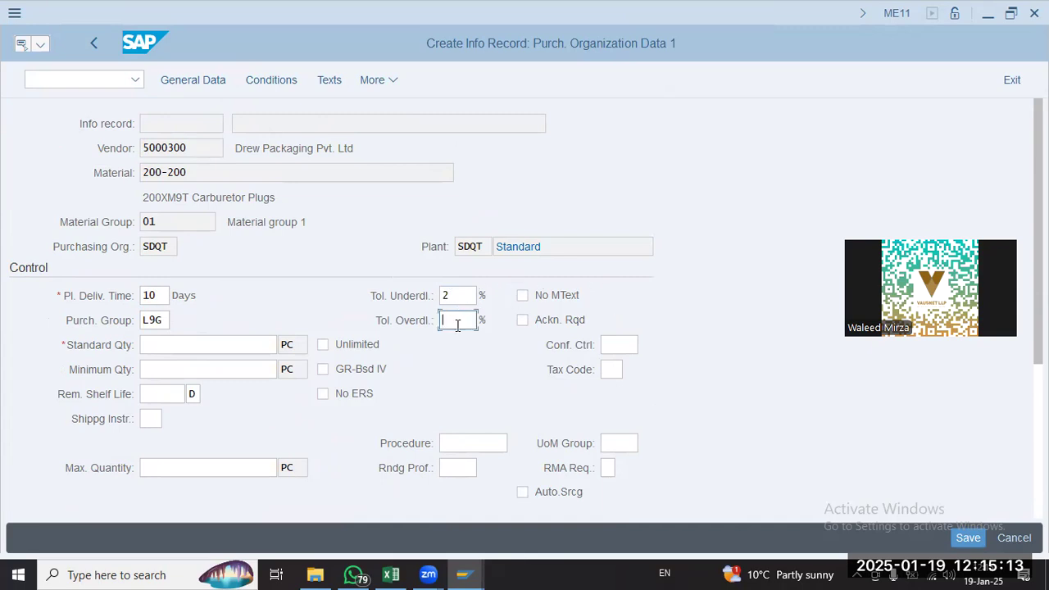
text(2)
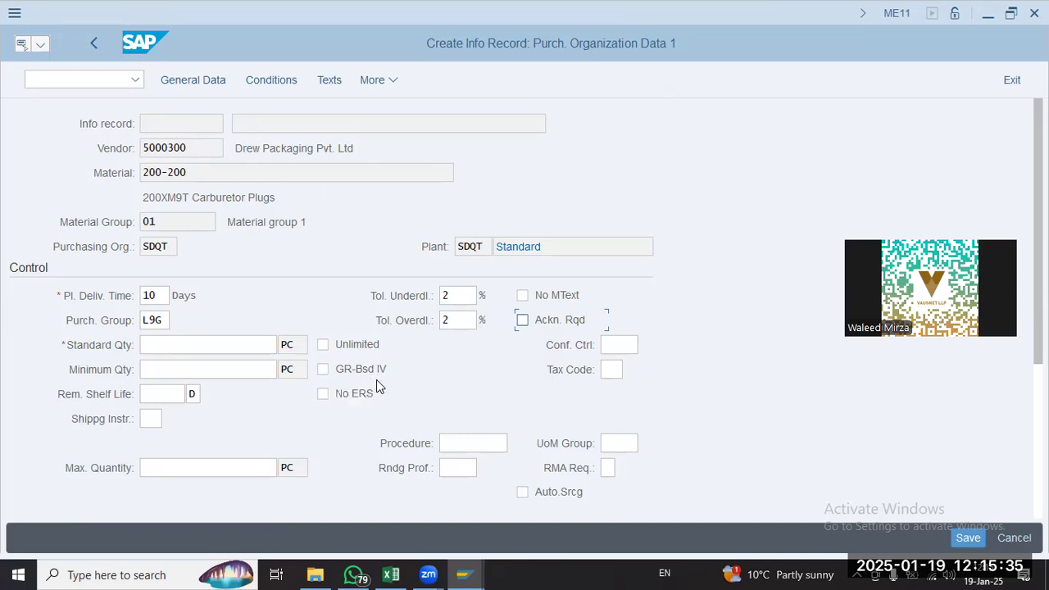
Set the info record's standard quantity to 200 PC and minimum quantity to 100 PC
click(163, 345)
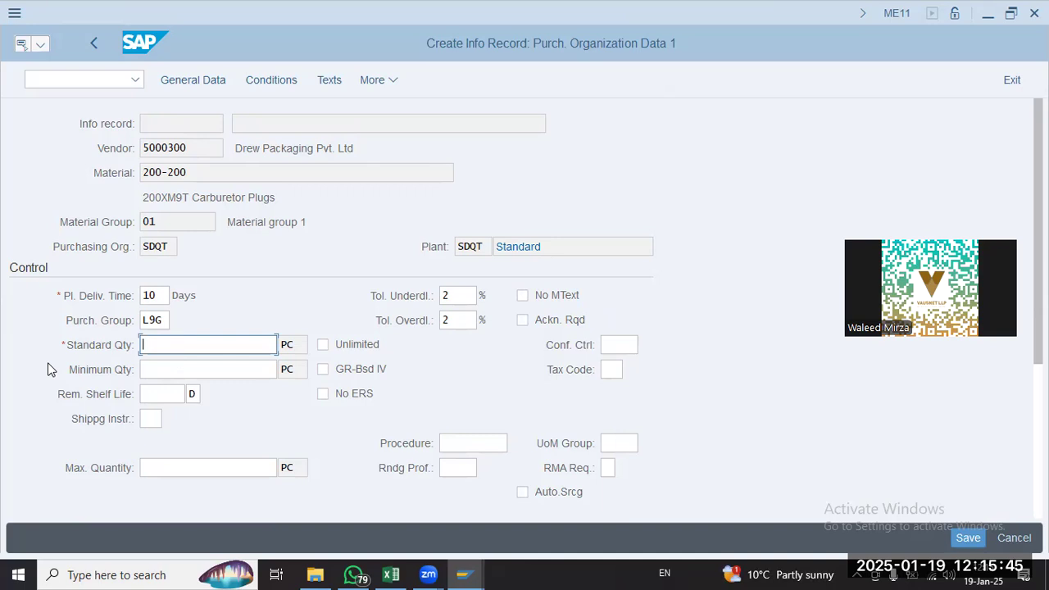
text(200)
key(Tab)
key(Tab)
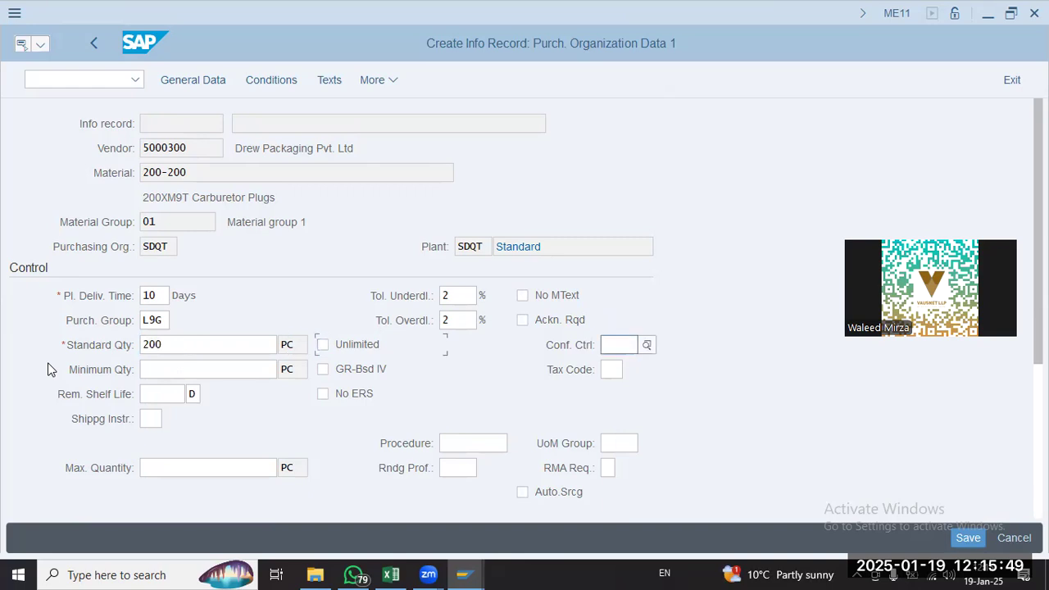
key(Tab)
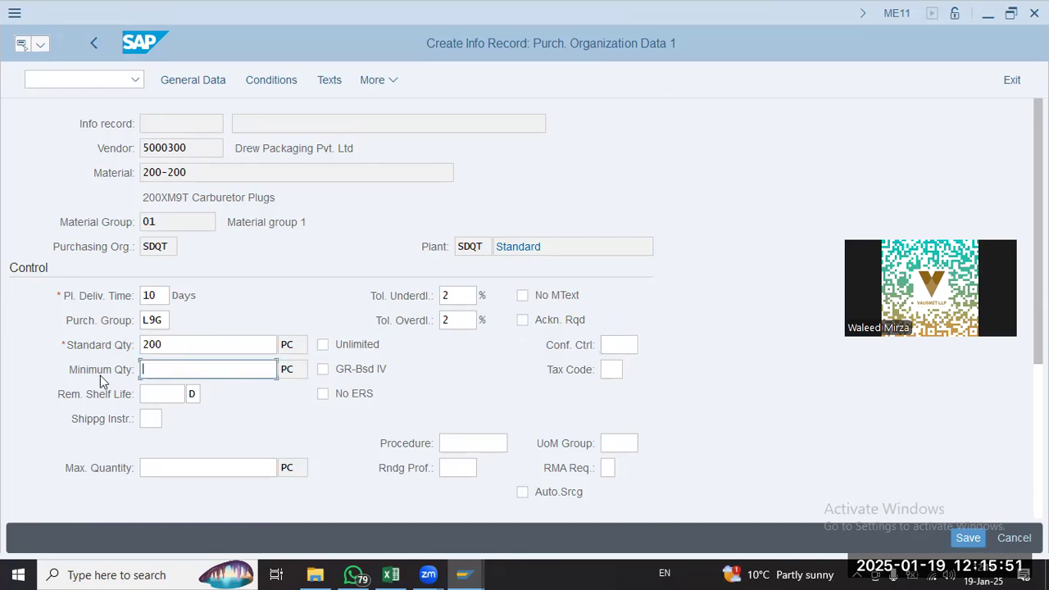
text(100)
key(Tab)
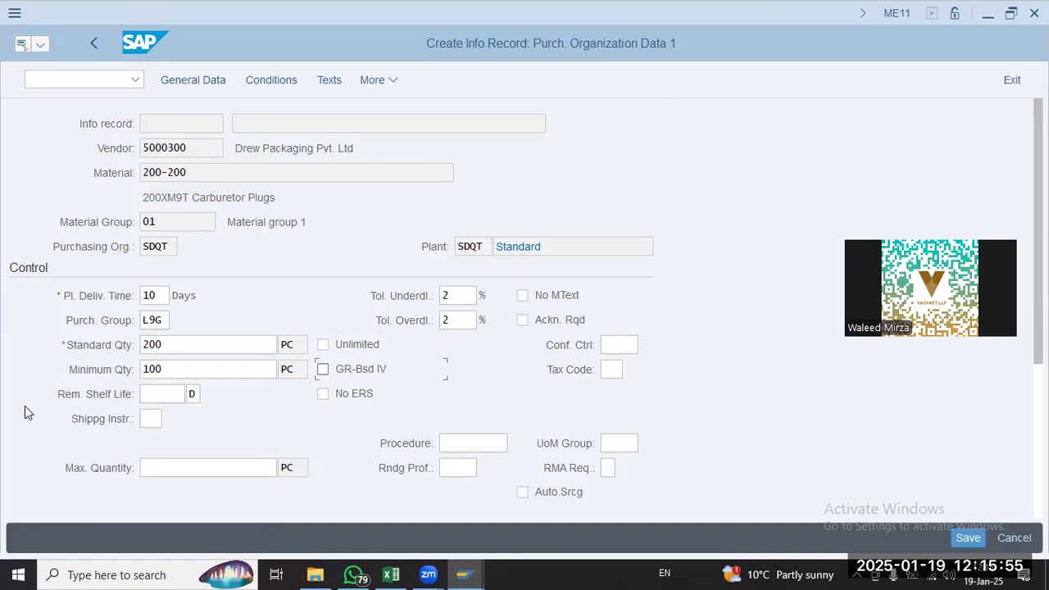
Set the net price in the info record's conditions to 220 AED per 1 PC
scroll(24, 412, down, 2)
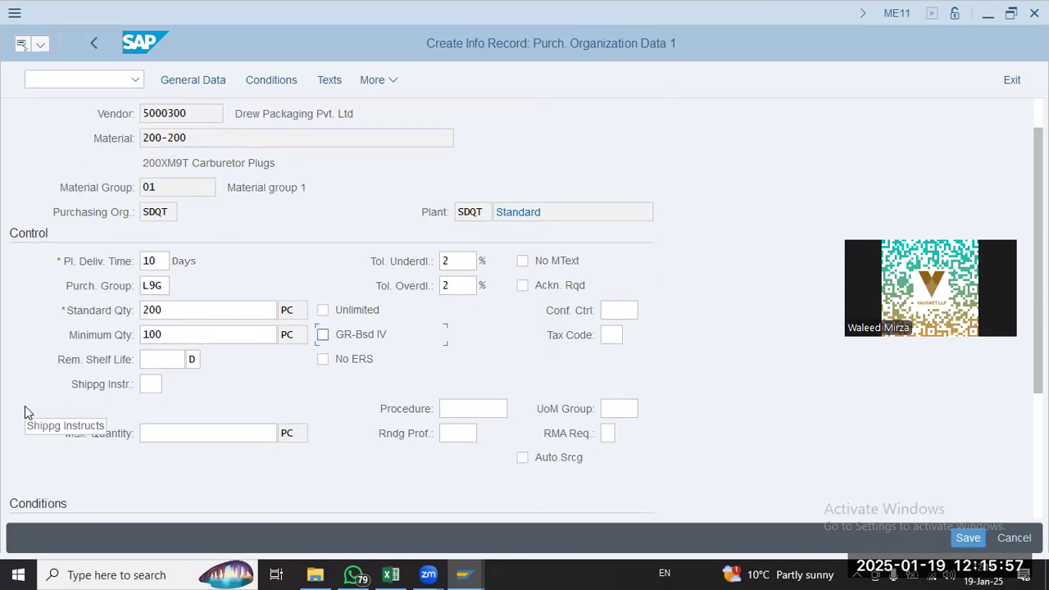
scroll(24, 405, down, 1)
click(180, 483)
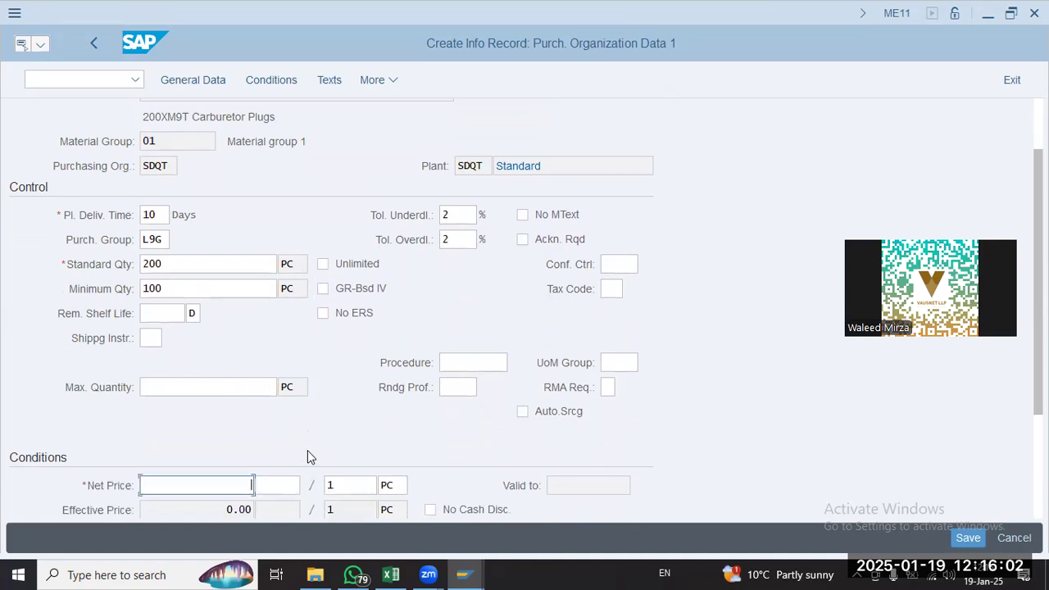
text(220)
key(Tab)
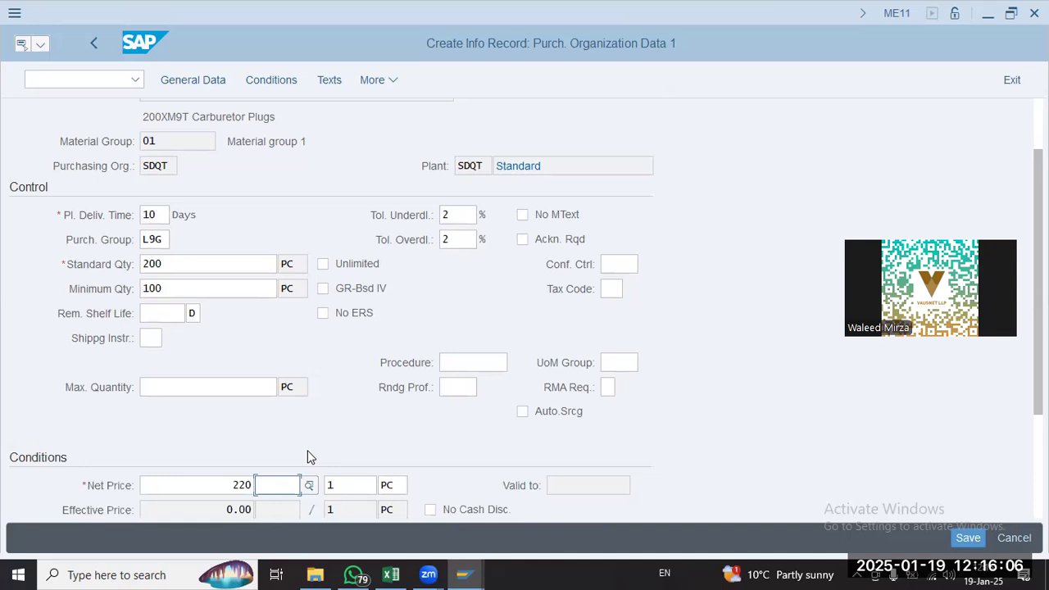
text(aed)
key(Tab)
scroll(346, 430, down, 3)
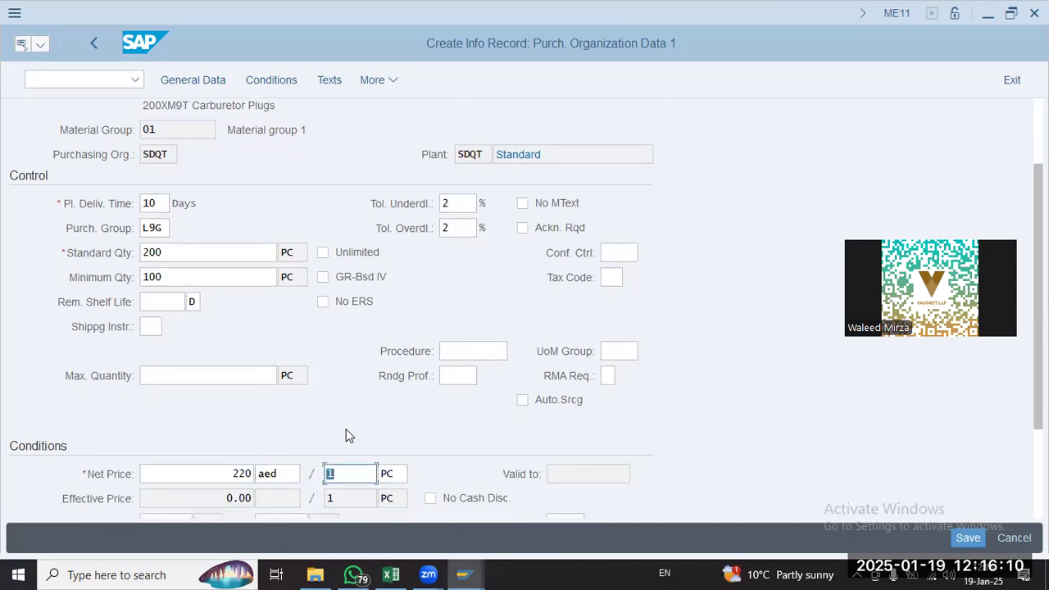
scroll(346, 437, down, 2)
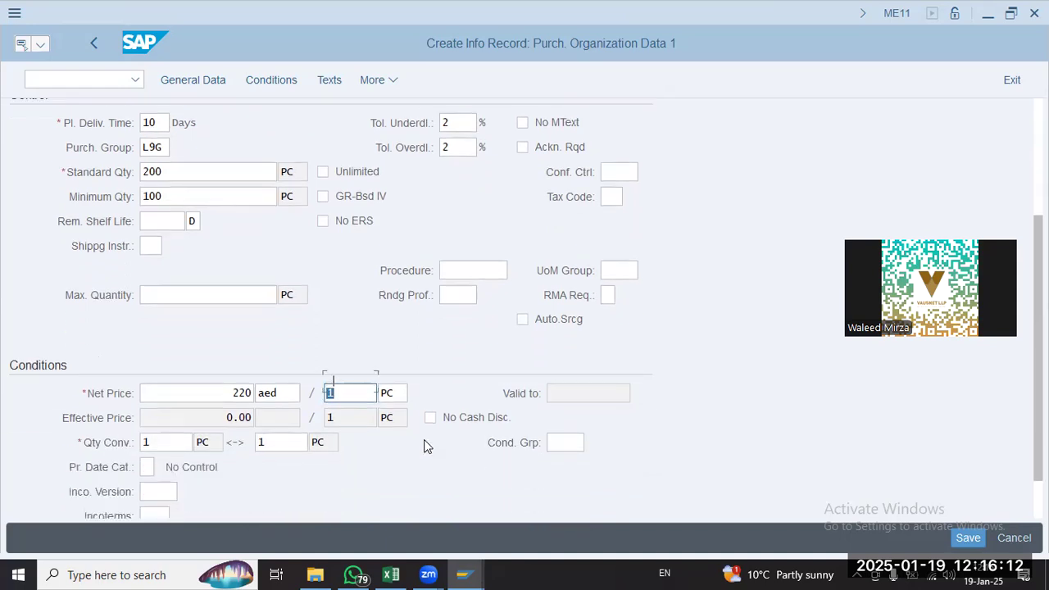
Review the condition group, pricing date category, and Incoterms version, code and location fields in the conditions section
click(566, 431)
scroll(304, 455, down, 3)
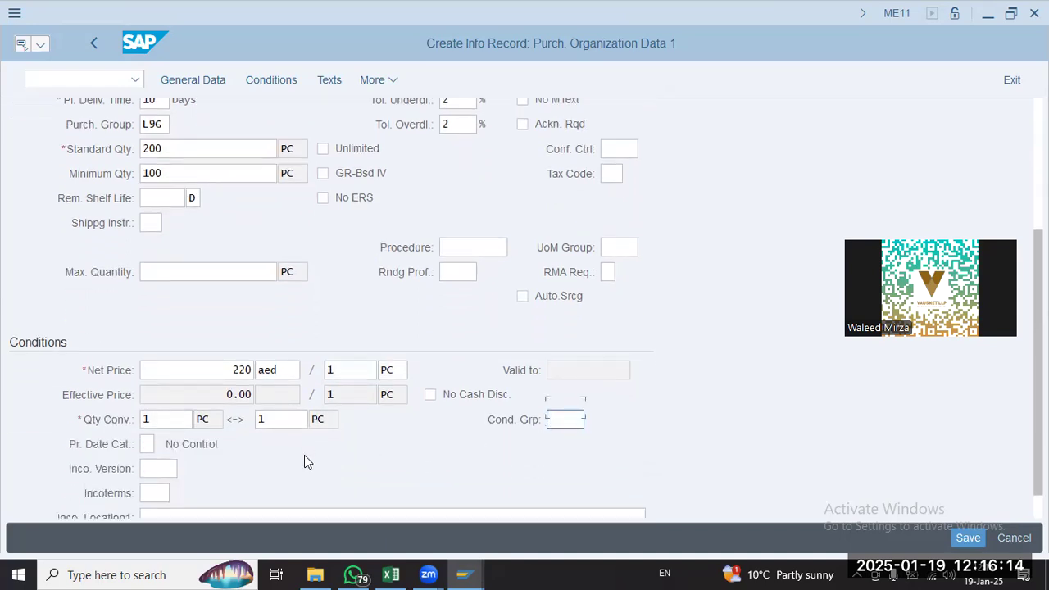
click(151, 426)
click(151, 447)
click(152, 473)
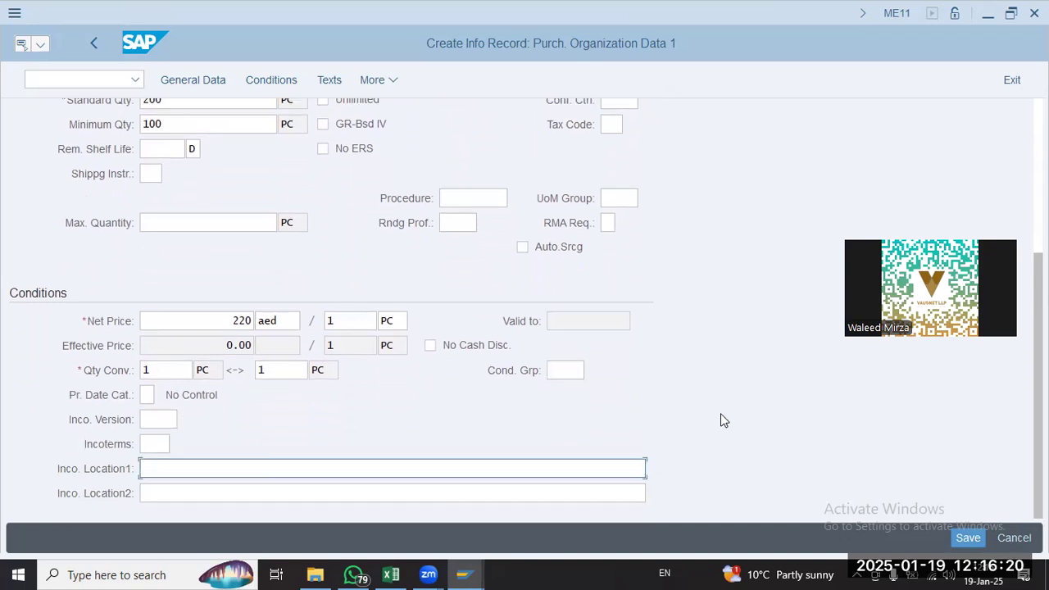
scroll(379, 170, up, 2)
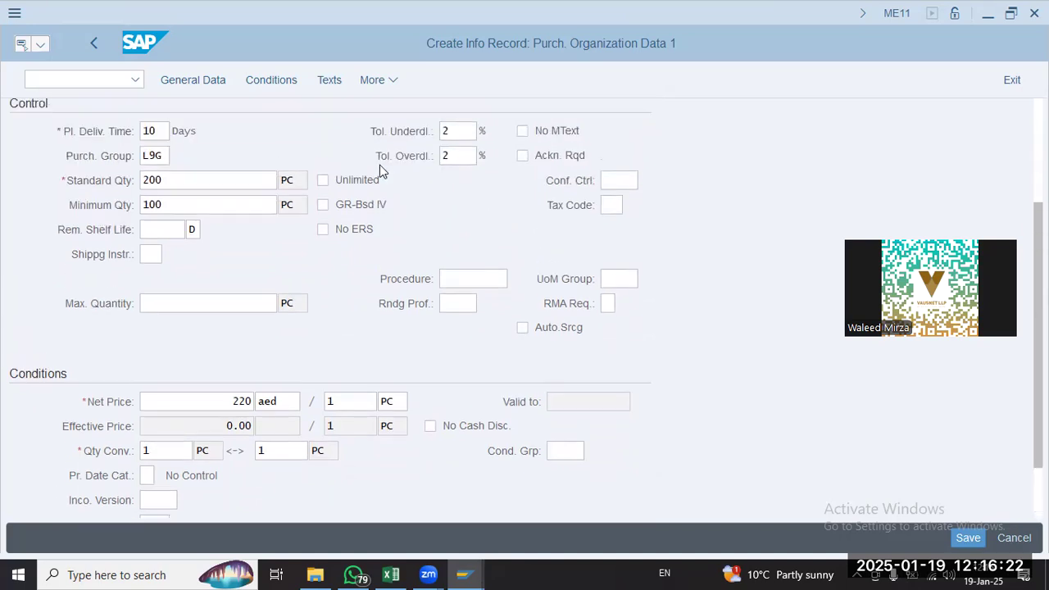
Open the gross price condition for the info record and set its validity end date to 25.01.2025
click(272, 80)
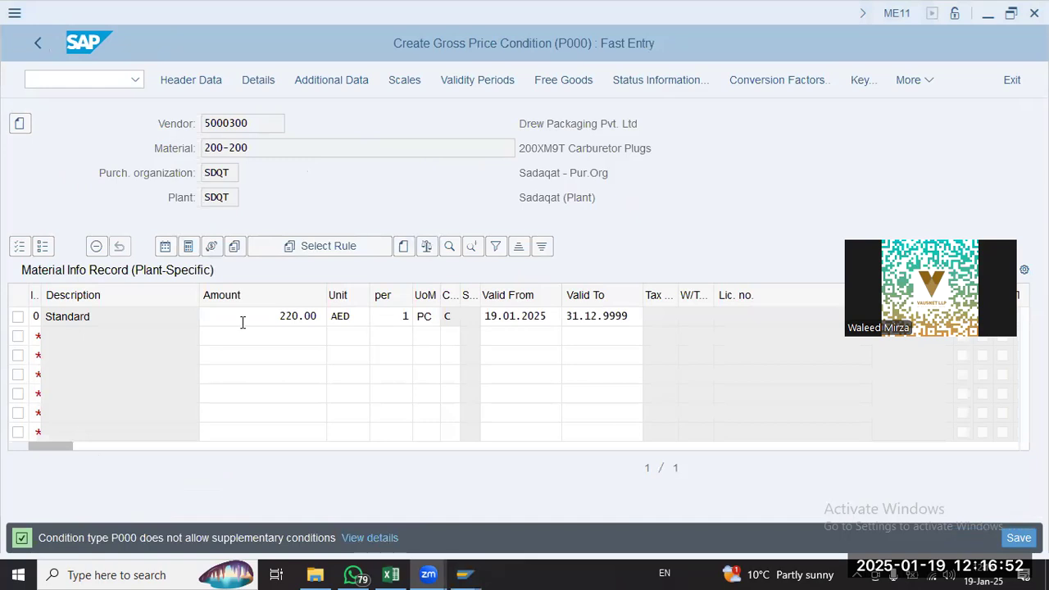
click(358, 330)
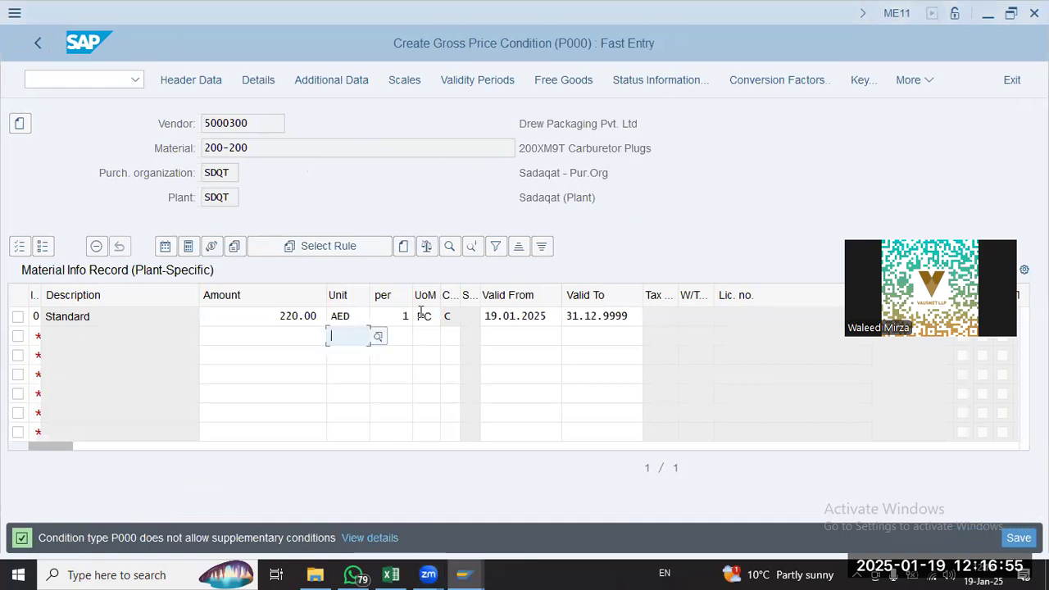
click(549, 316)
click(627, 318)
drag(637, 316, 533, 310)
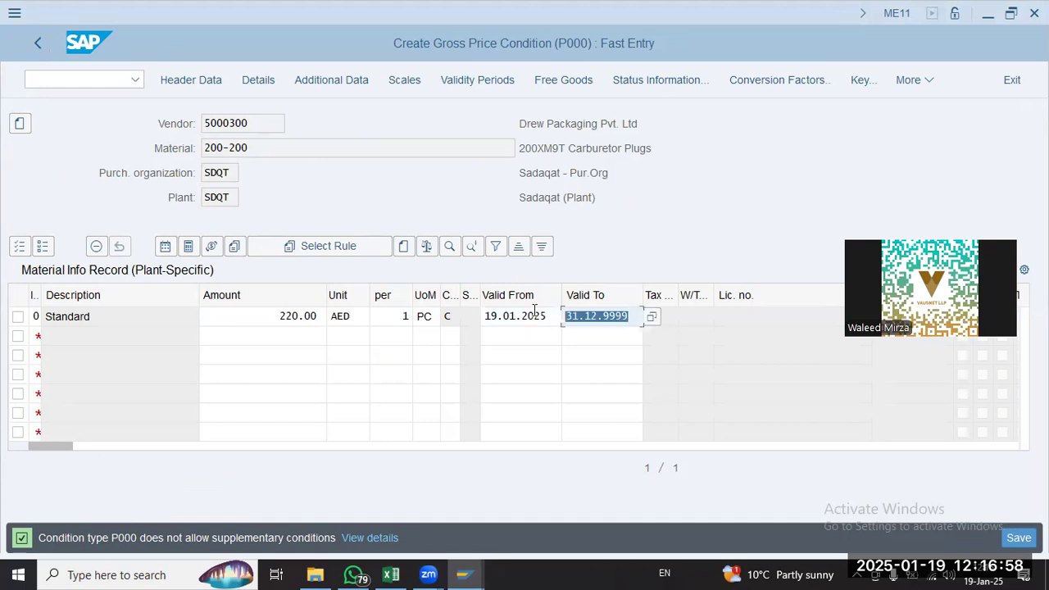
text(25)
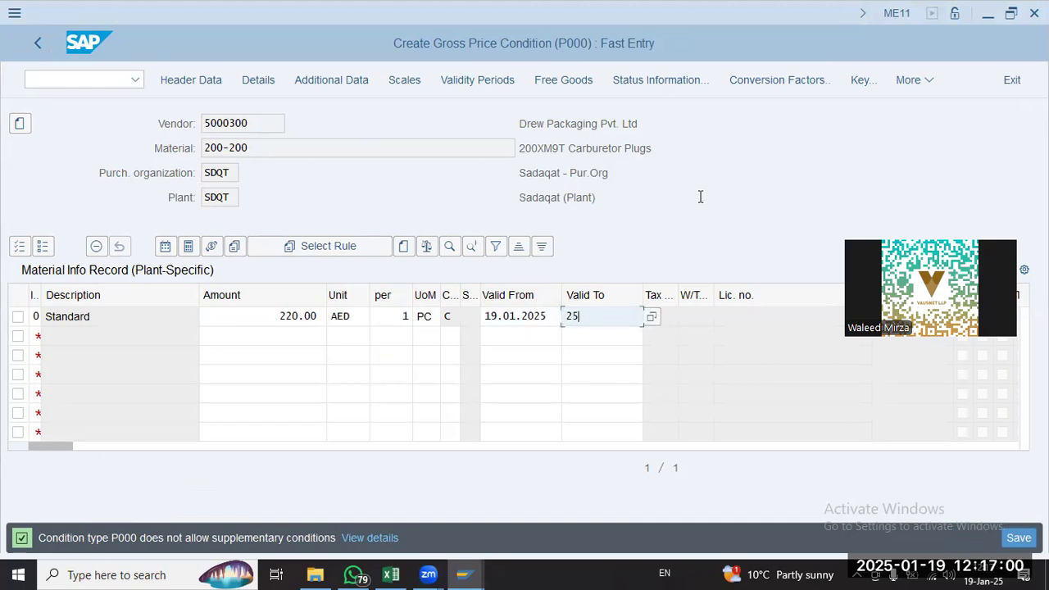
text(.01.2025)
key(Return)
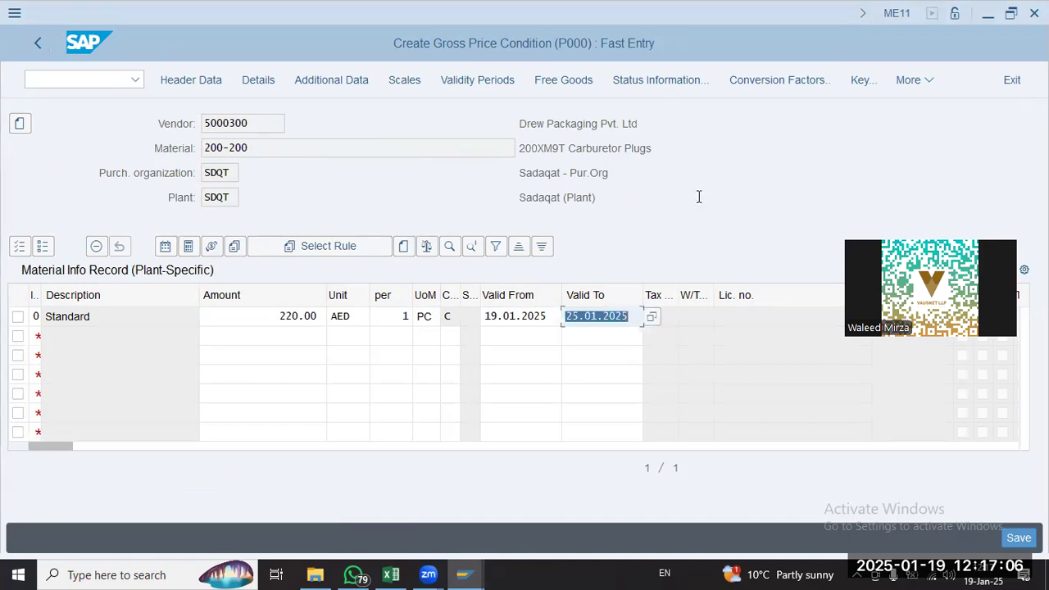
Open the scales of the gross price condition and set the first scale quantity to 30 PC
click(404, 82)
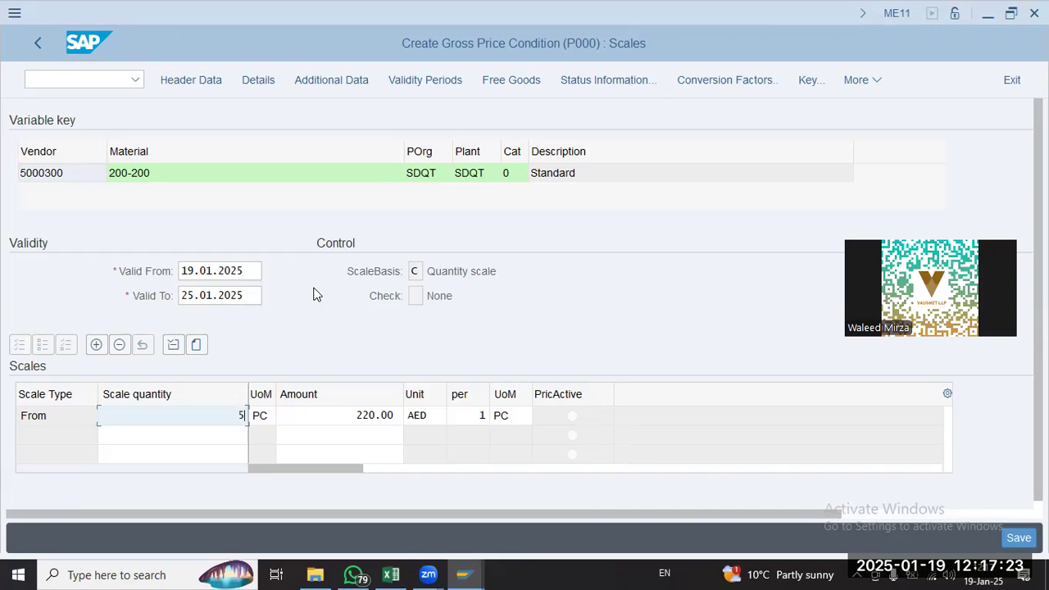
text(40)
key(BackSpace)
key(BackSpace)
text(30)
key(Tab)
key(Tab)
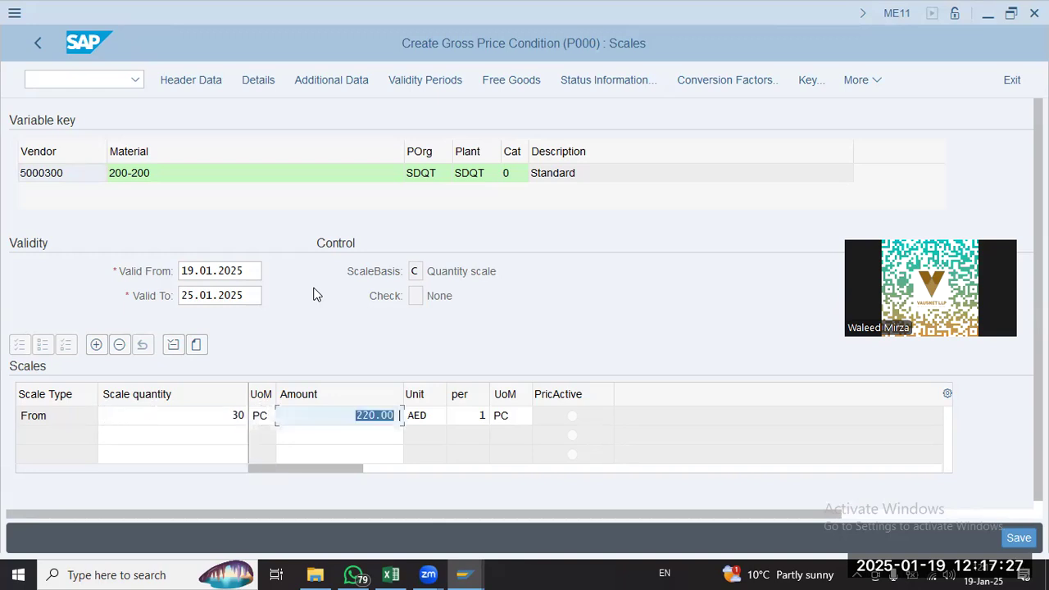
key(Tab)
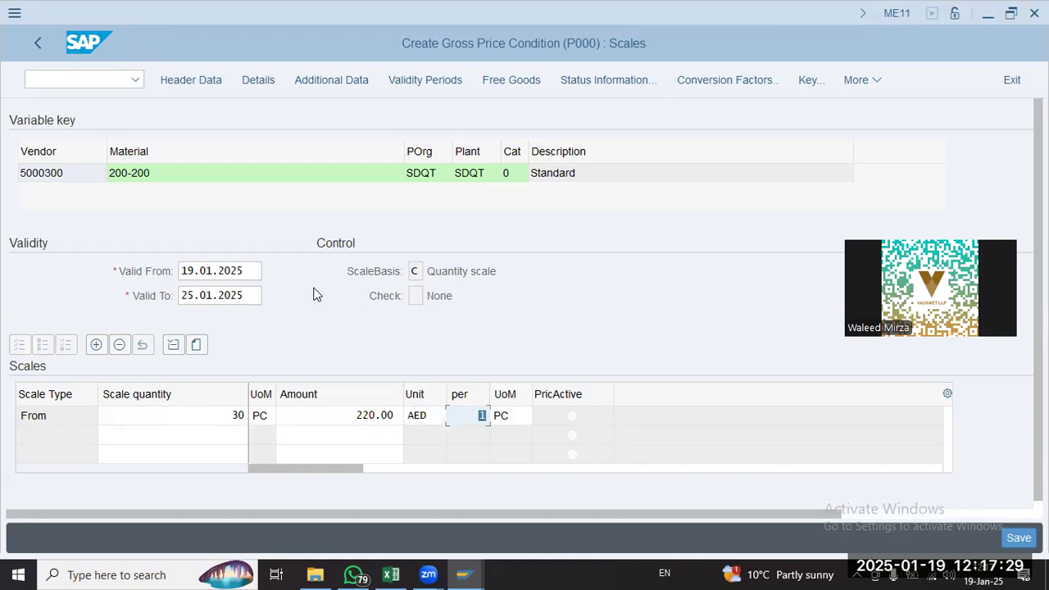
Add a second scale level from 100 PC with an amount of 190 AED
key(Tab)
key(Tab)
text(100)
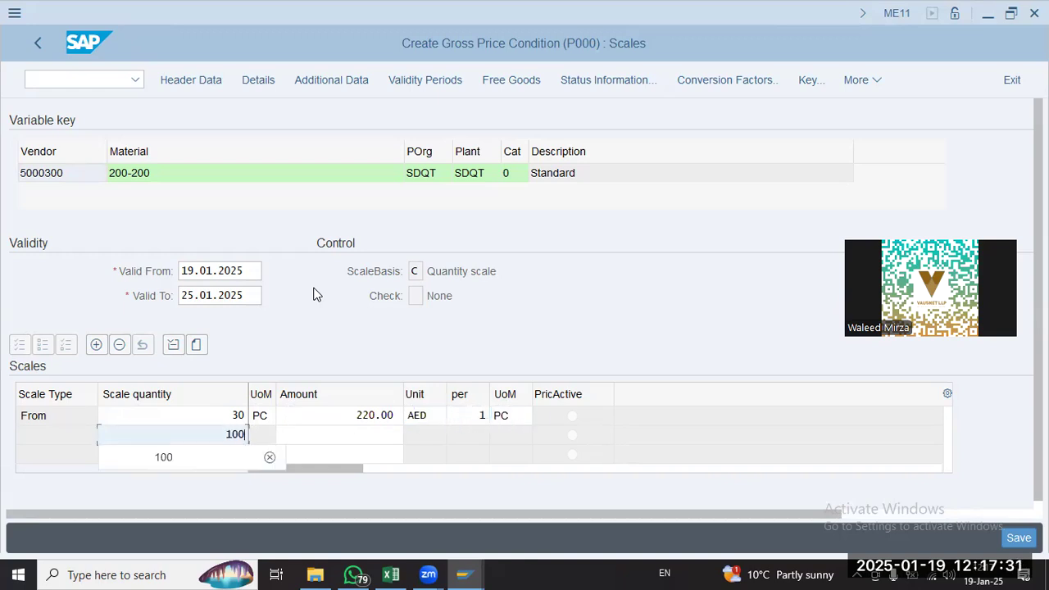
key(Tab)
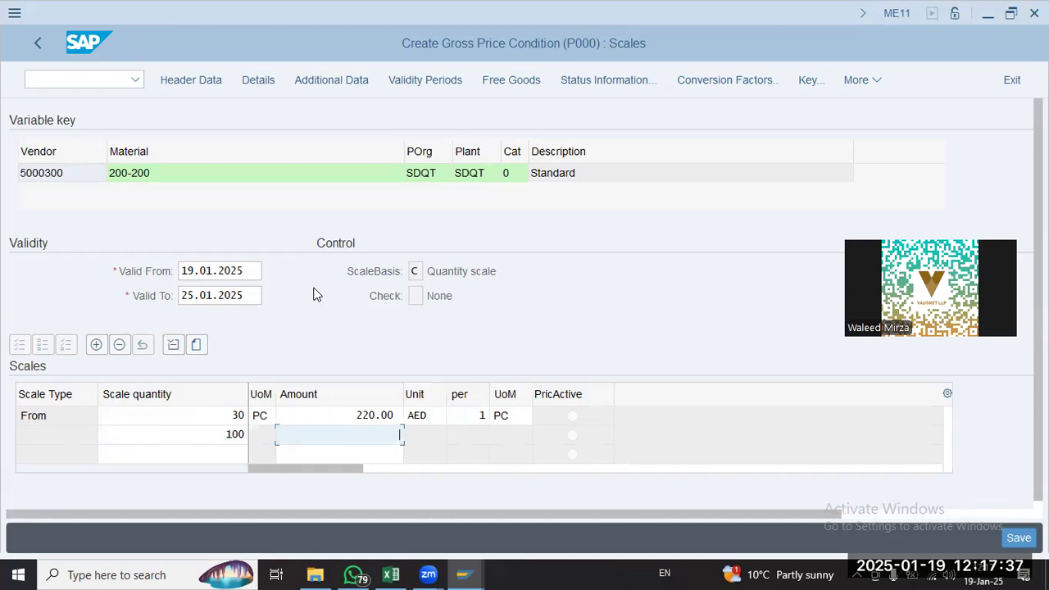
text(190)
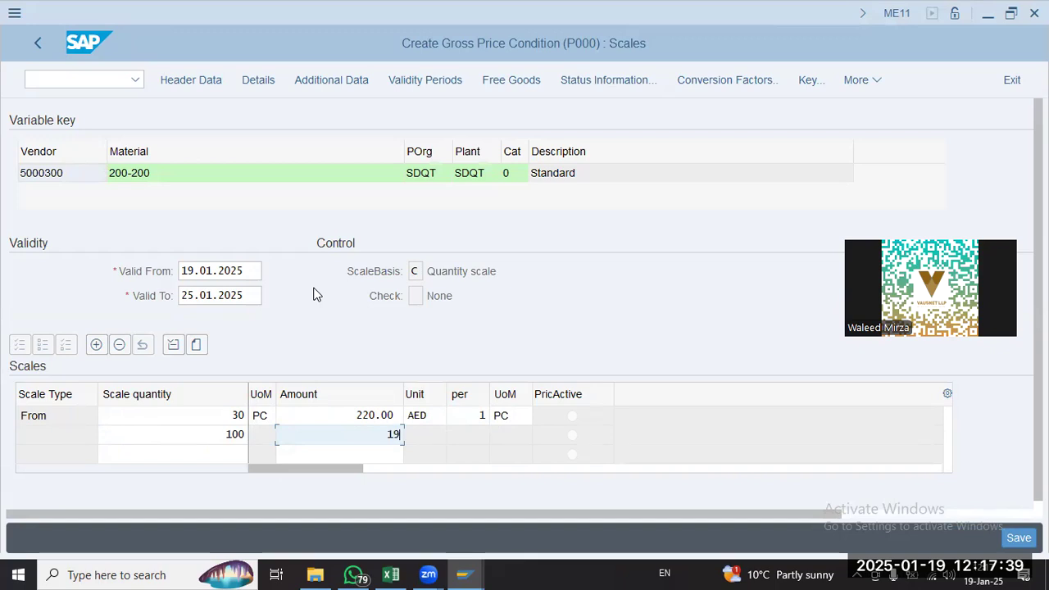
key(Return)
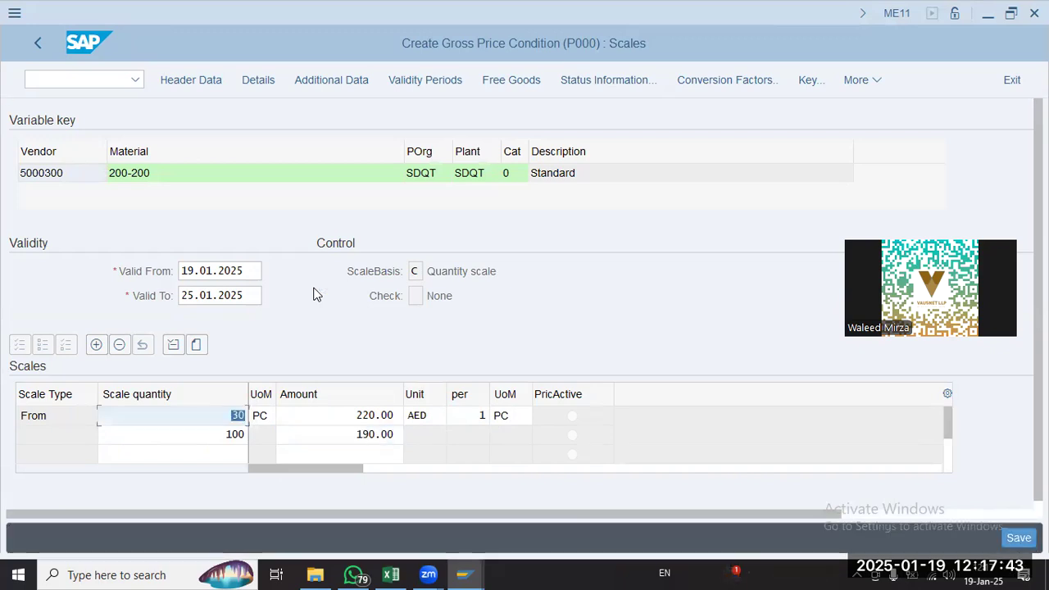
Add a third scale level from 200 PC with an amount of 150 AED
click(234, 453)
text(200)
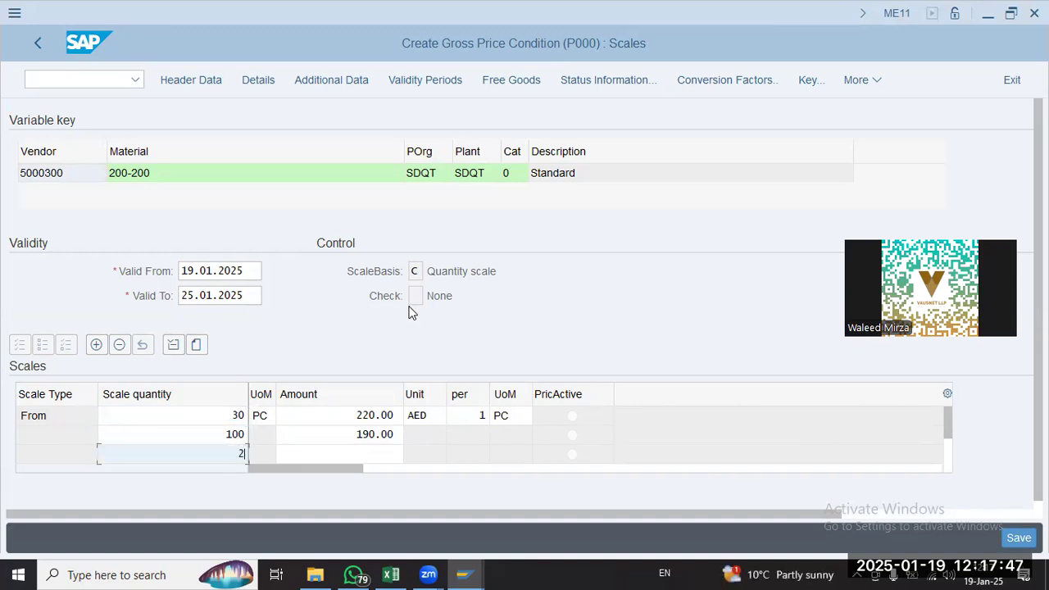
key(Tab)
text(150)
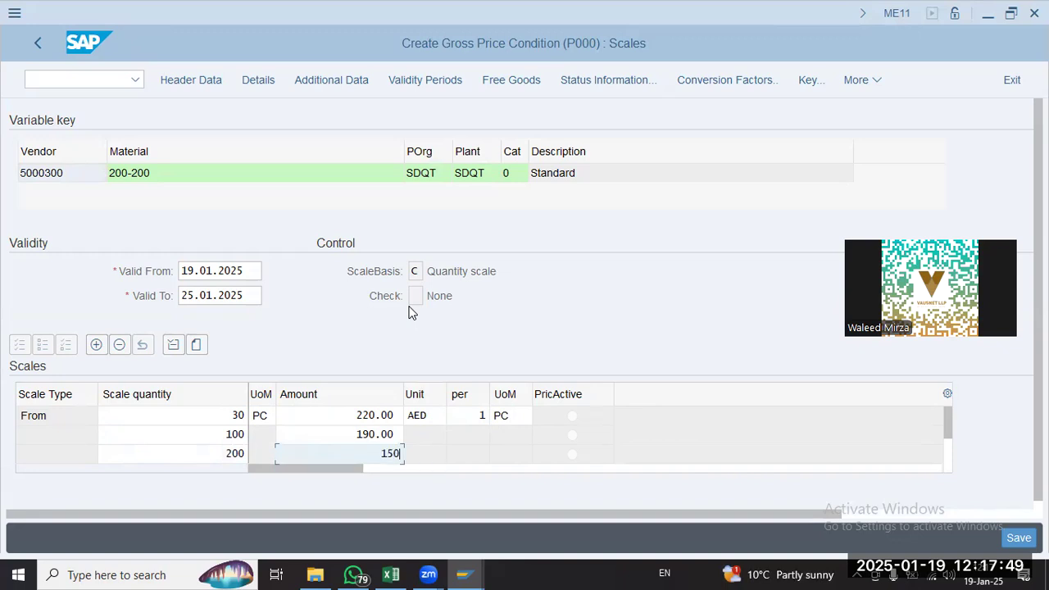
key(Return)
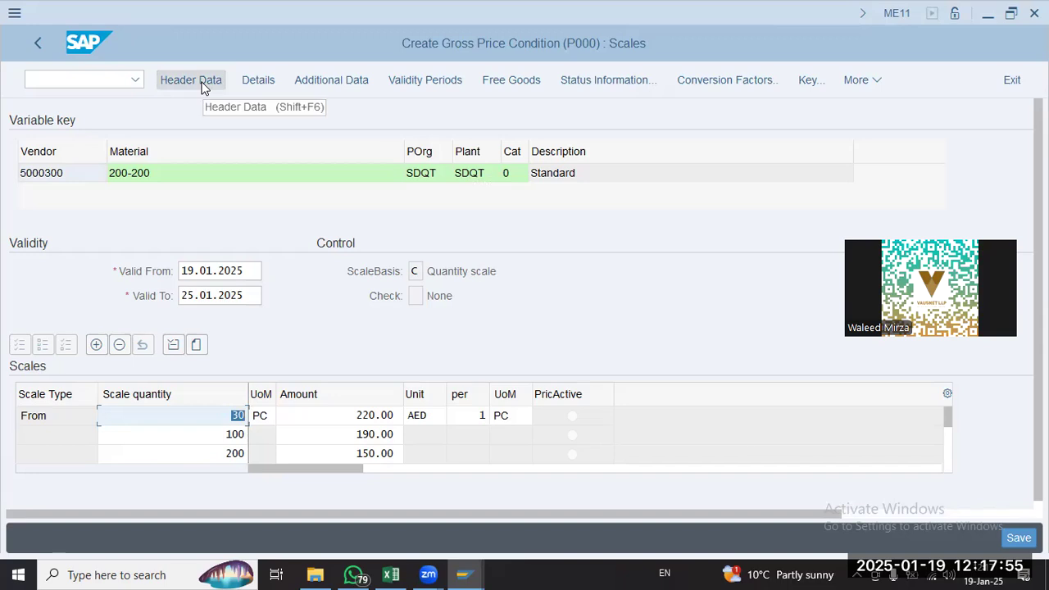
Open the condition's additional sales data and check the sales deal and retail promotion assignments
click(342, 82)
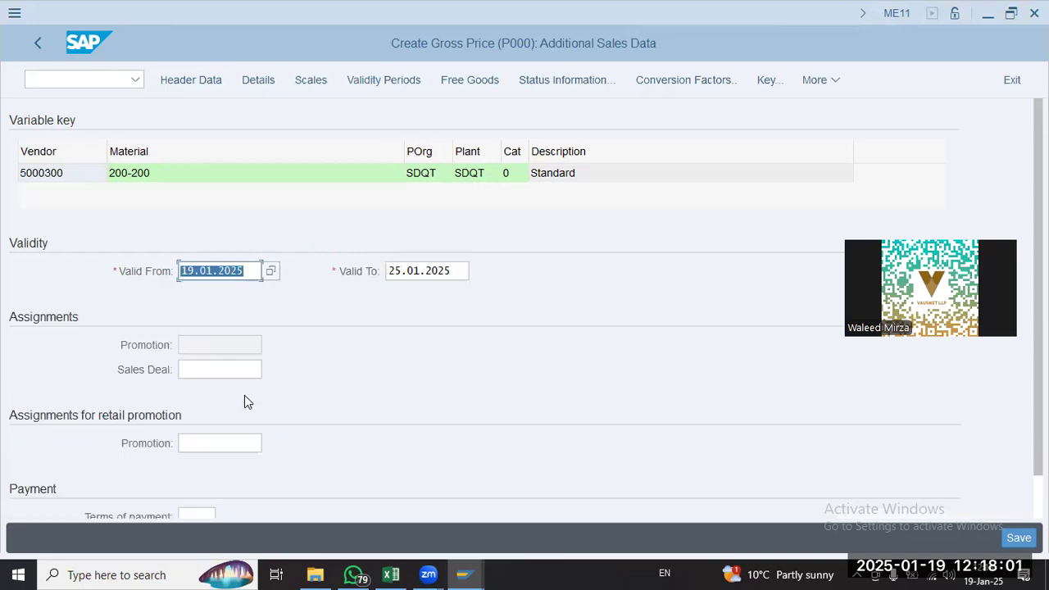
click(233, 369)
click(217, 443)
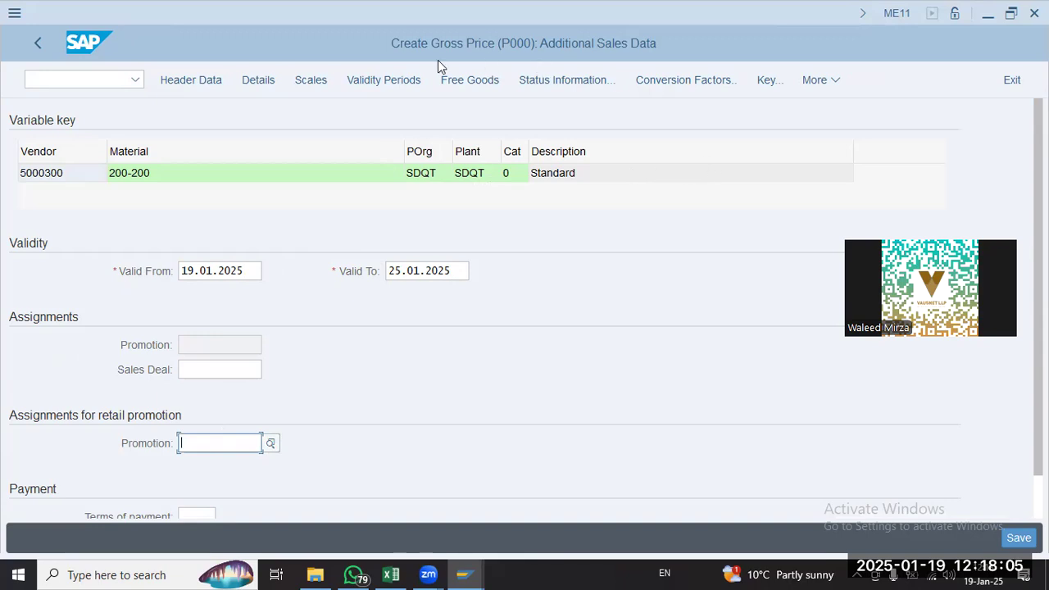
Open the condition's free goods and start an inclusive line with info category 0, order unit PC and minimum quantity 200
click(477, 82)
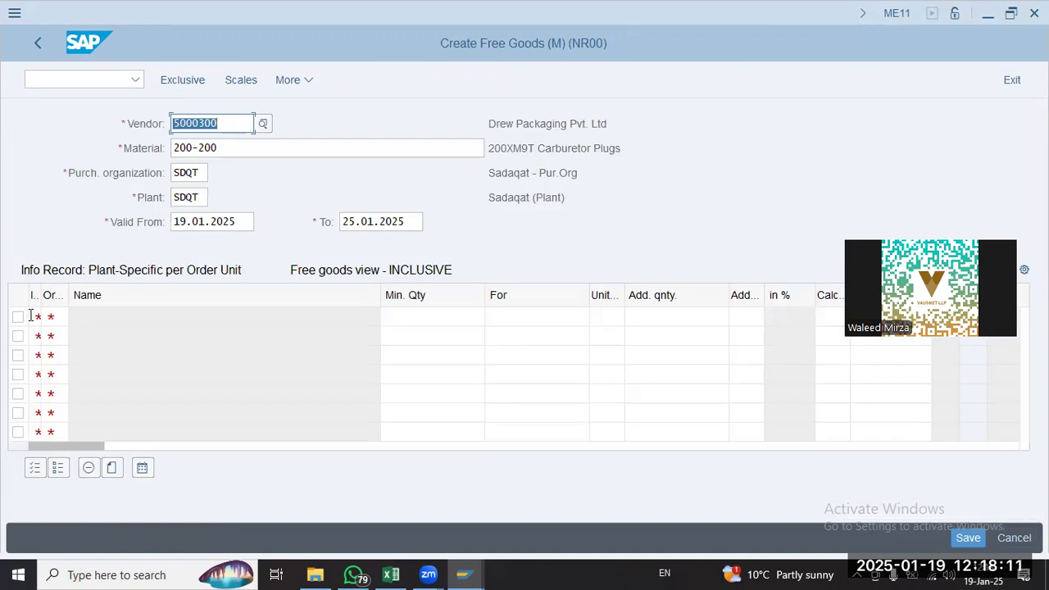
click(34, 316)
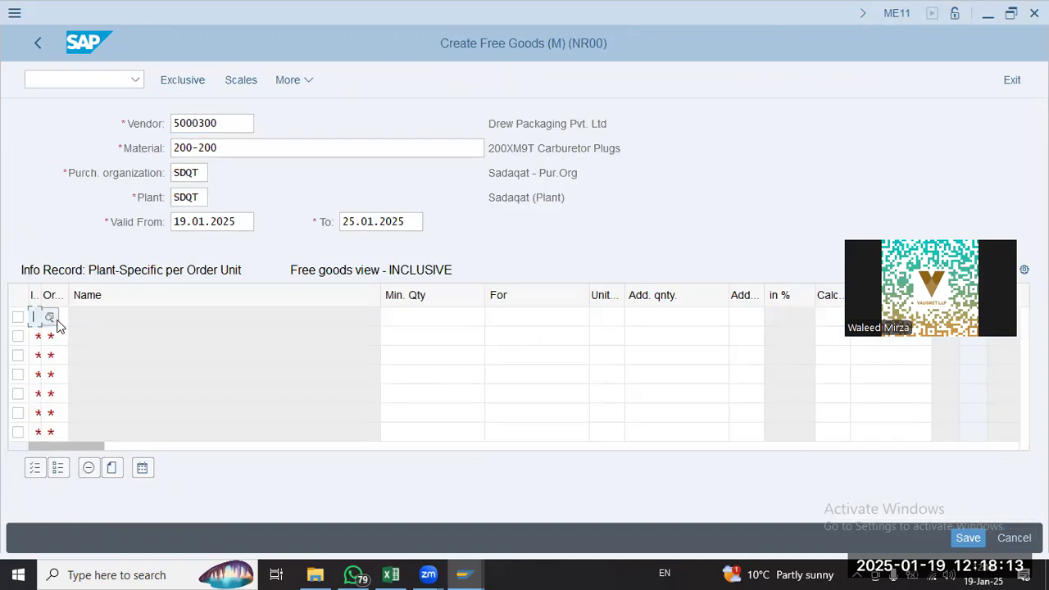
text(0)
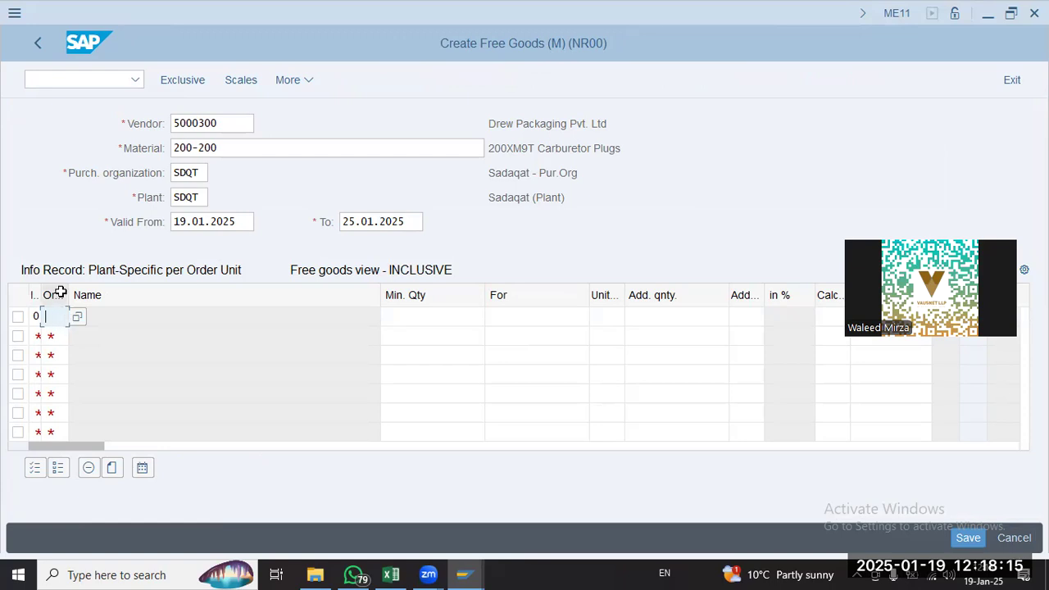
click(57, 317)
text(pc)
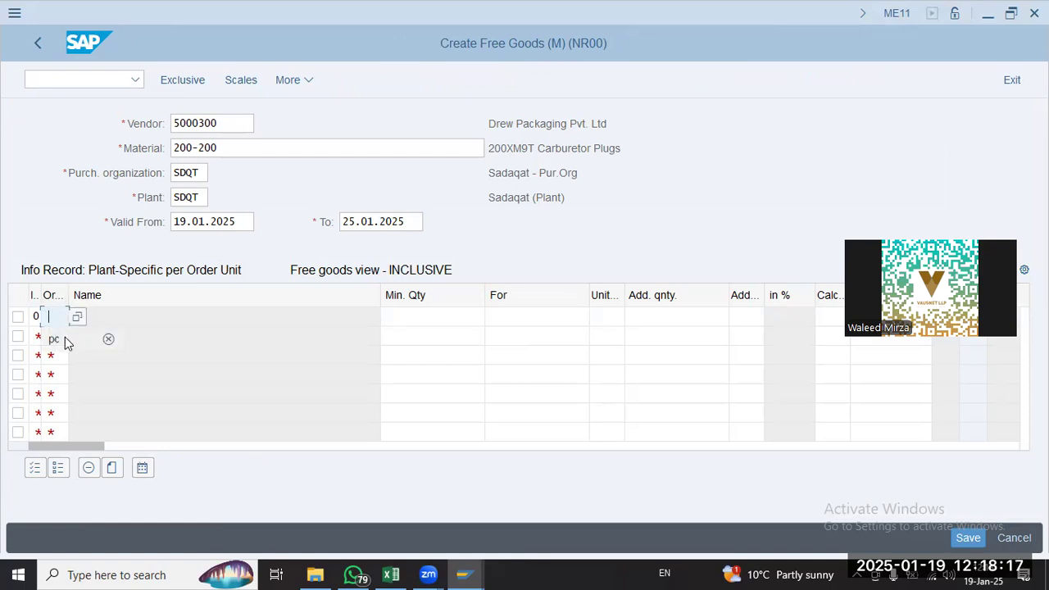
key(Tab)
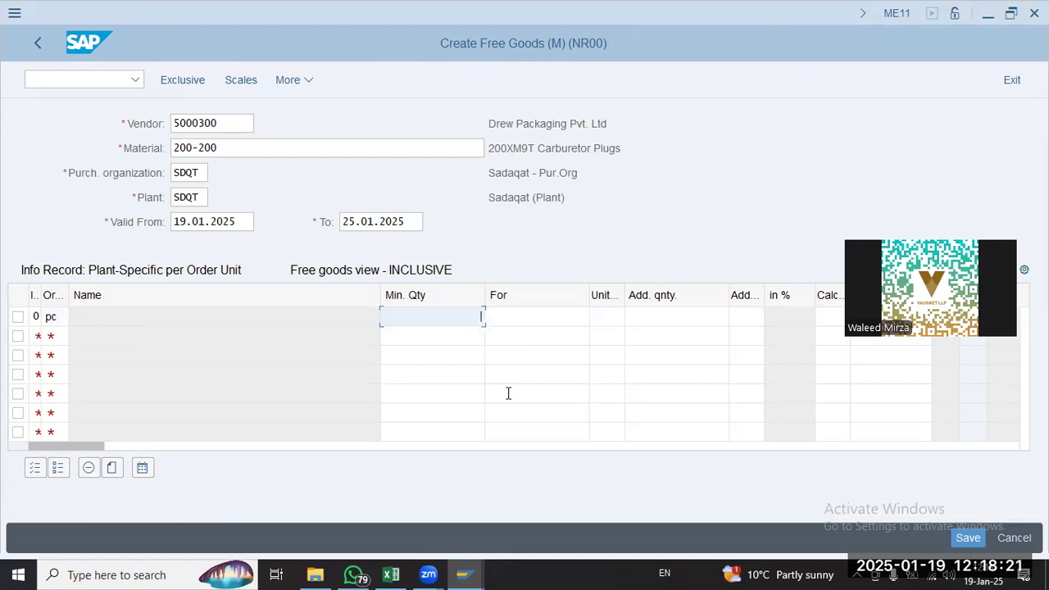
text(200)
key(Tab)
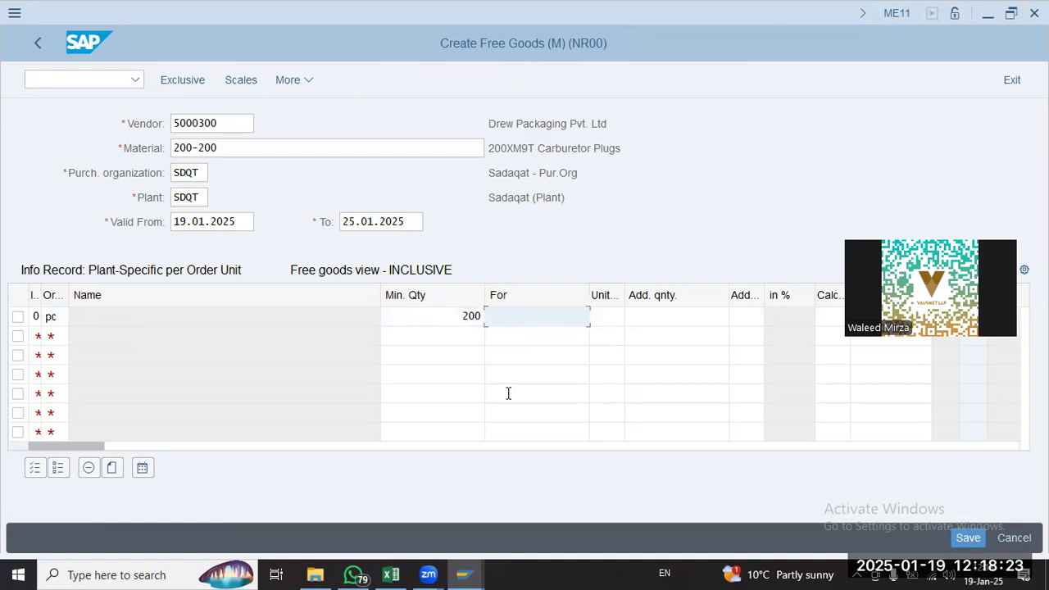
Complete the free goods line with 1 PC as additional quantity for every 2 PC
text(1)
key(Return)
key(Tab)
text(pc)
key(Return)
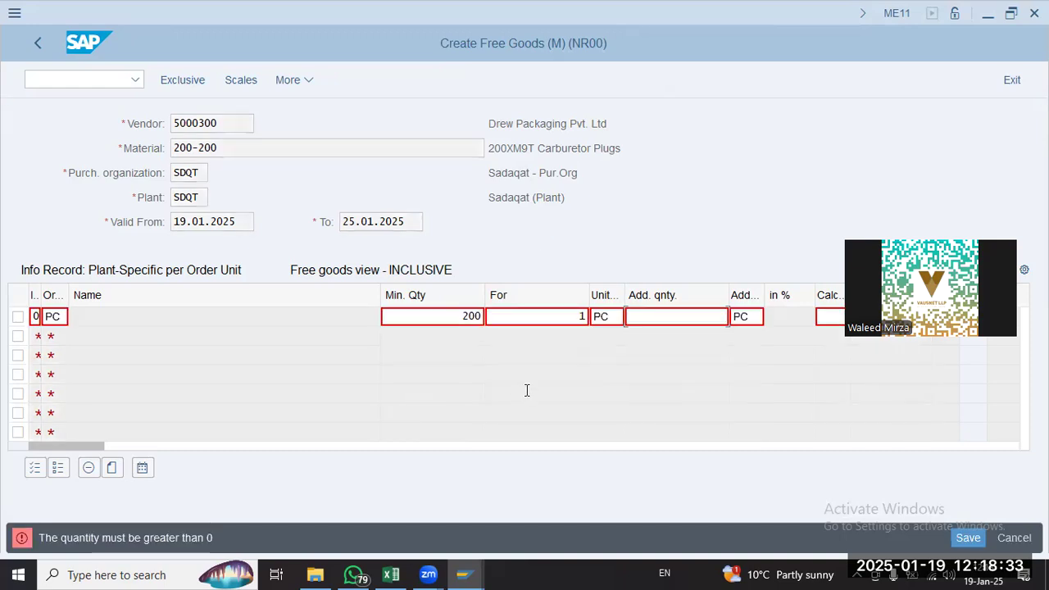
key(Return)
key(Tab)
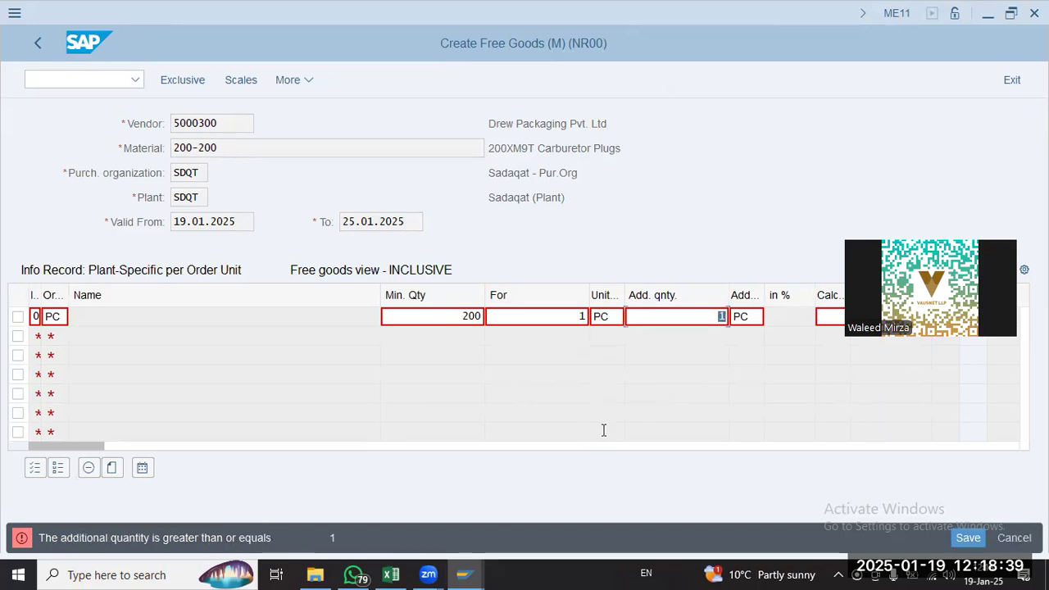
key(shift+Tab)
key(shift+Tab)
text(2)
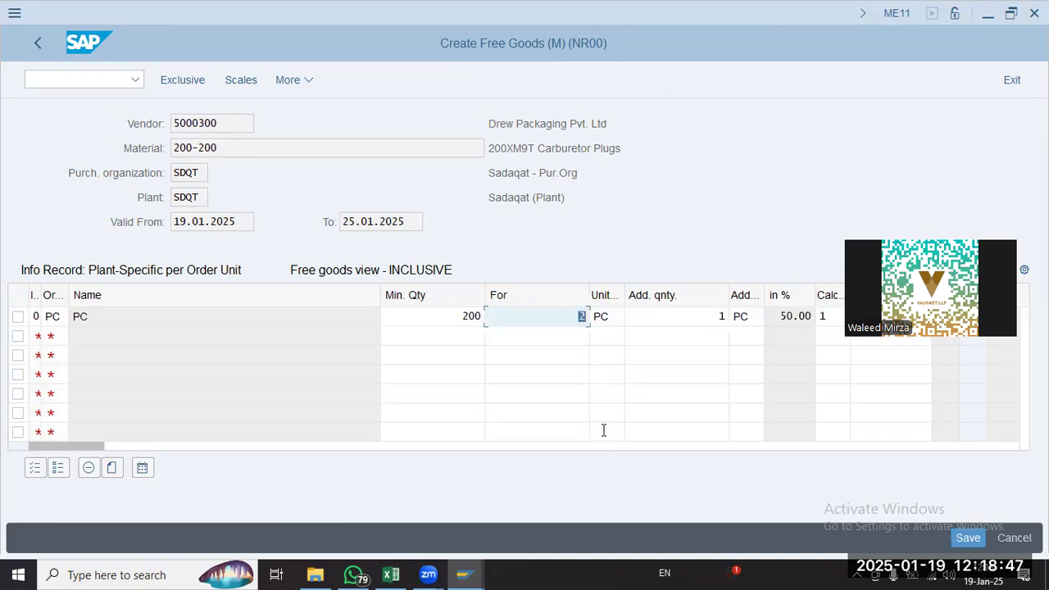
Check the free goods line's percentage and quantities, and save the free goods condition record
click(790, 296)
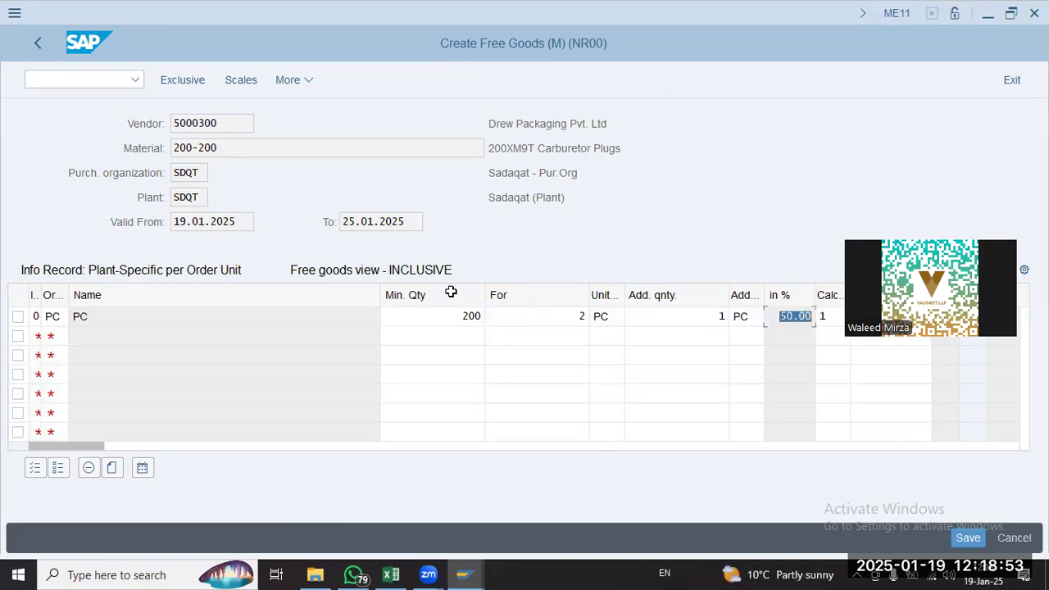
click(450, 320)
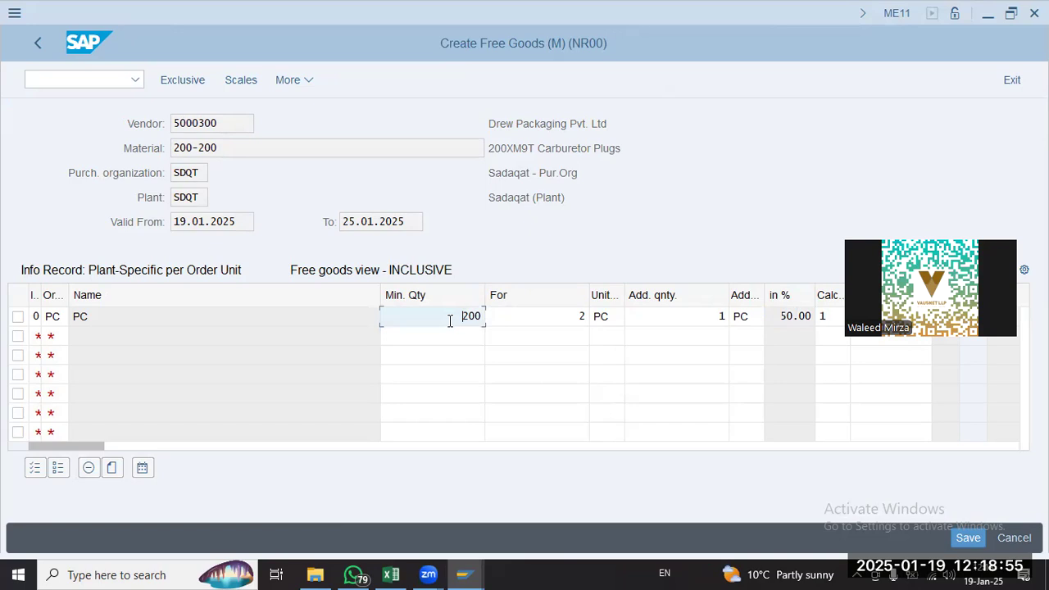
click(564, 321)
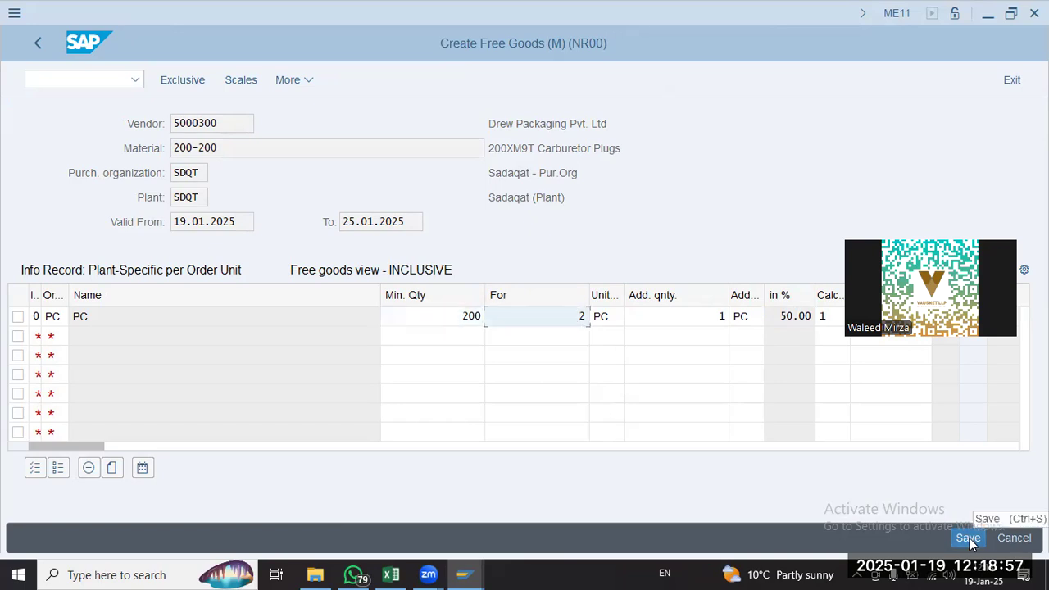
click(968, 538)
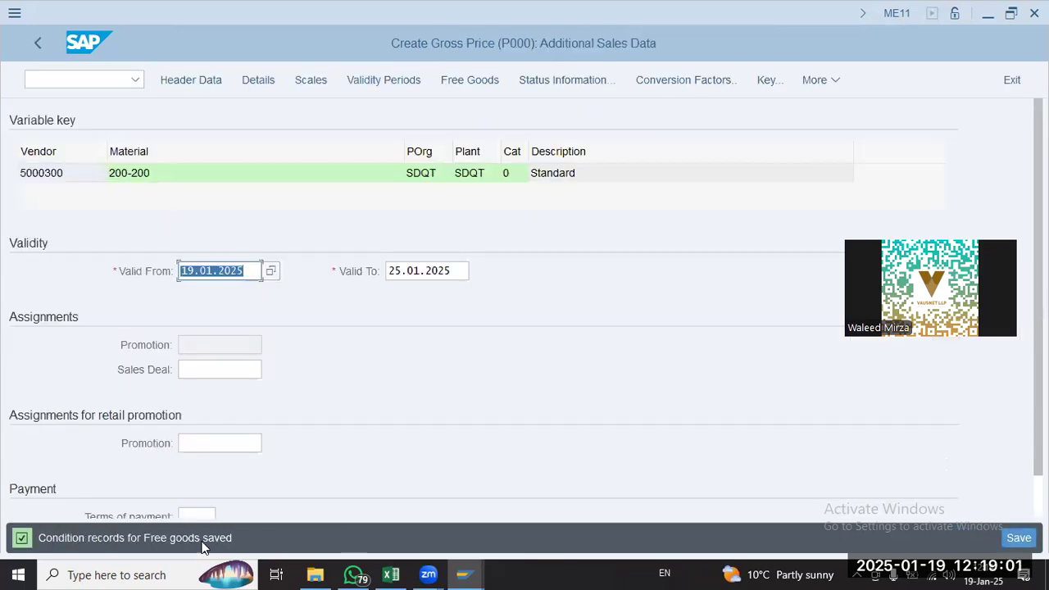
Examine the gross price condition's header data and its details, including the amount limits and control settings
click(211, 81)
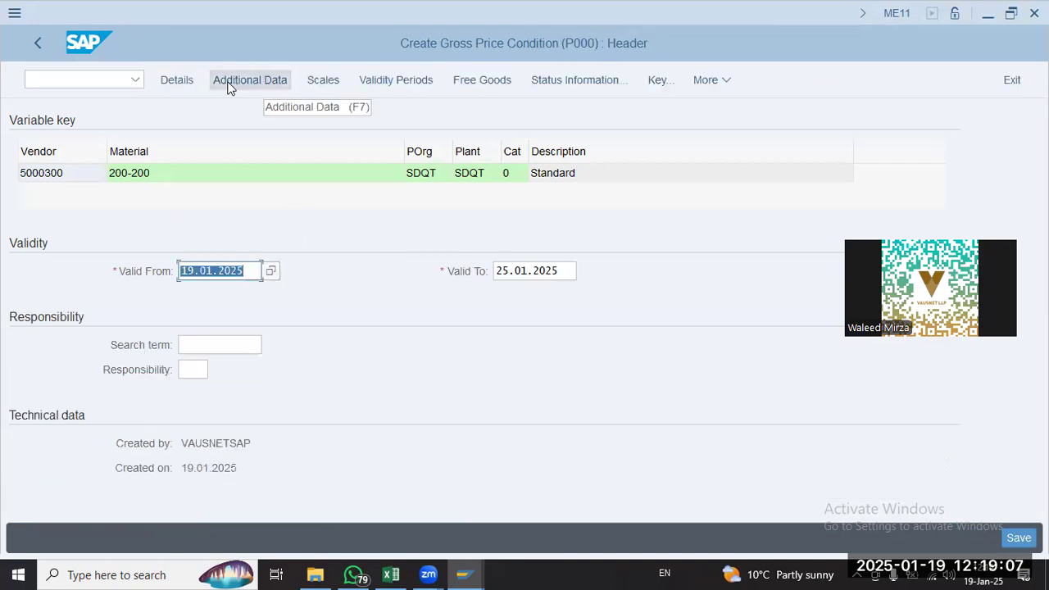
click(171, 81)
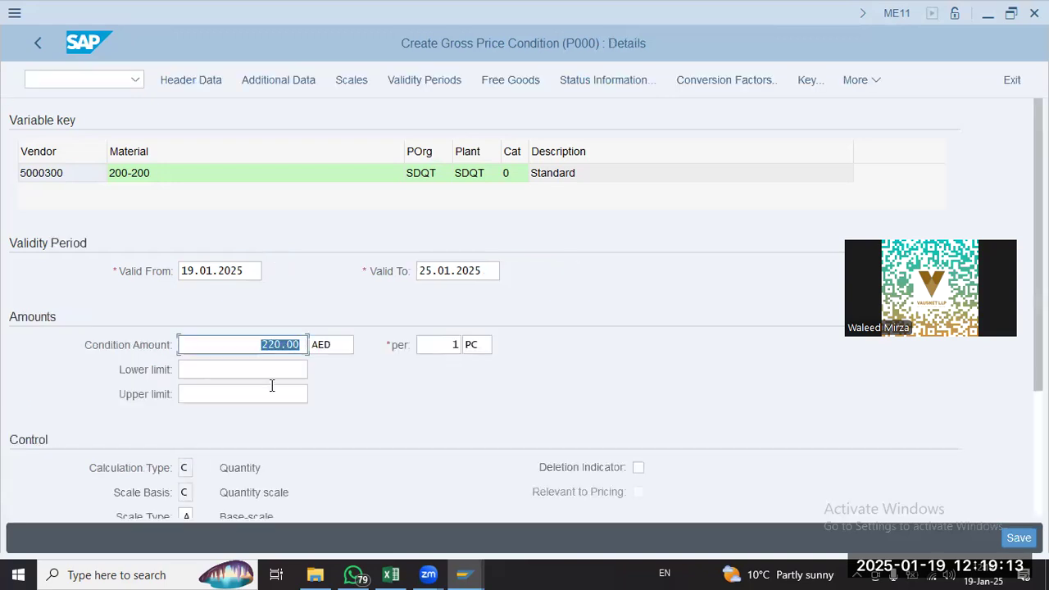
scroll(416, 460, down, 2)
scroll(416, 460, down, 5)
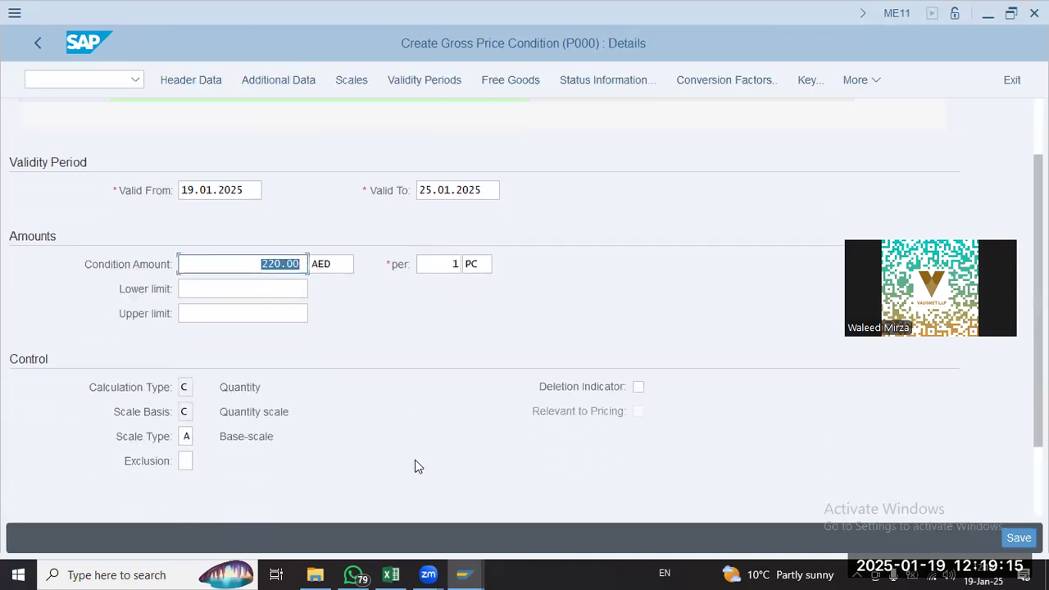
scroll(415, 465, up, 4)
click(254, 324)
click(257, 348)
scroll(304, 347, up, 2)
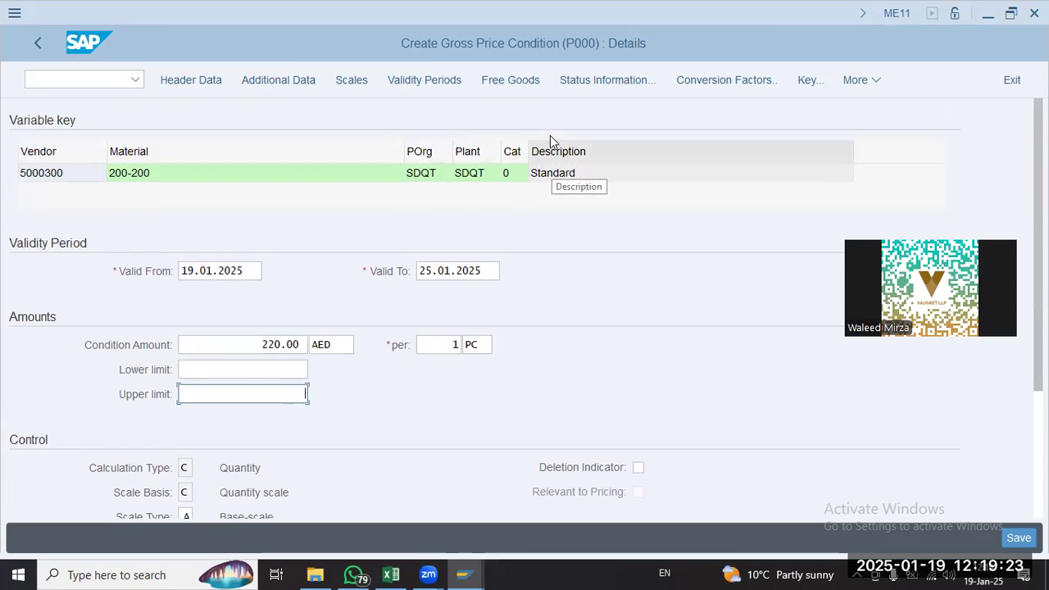
Open the gross price condition's validity periods and check the condition amount and end date
click(392, 80)
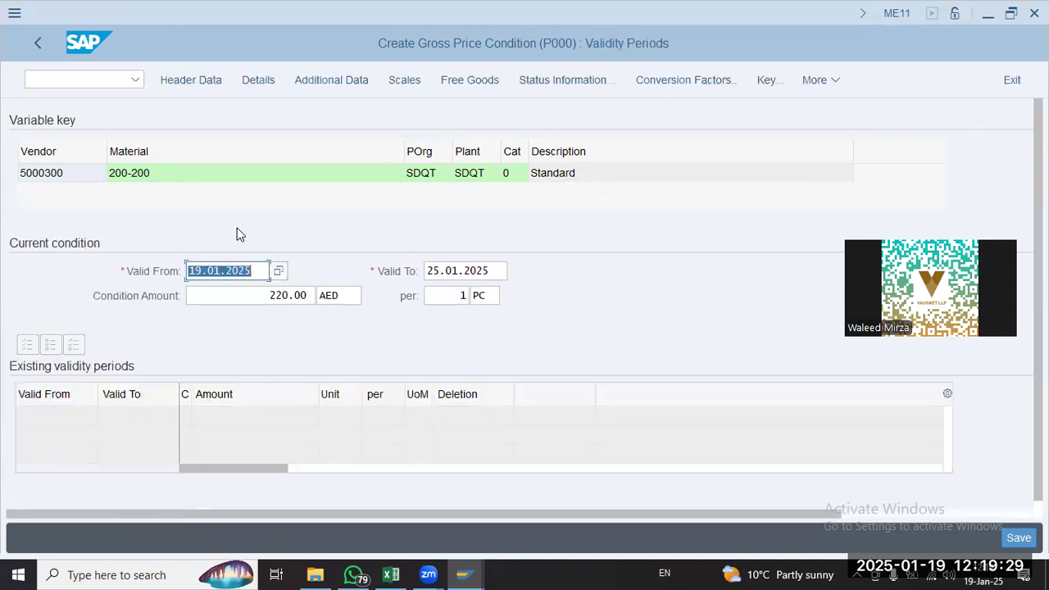
click(239, 295)
double_click(492, 271)
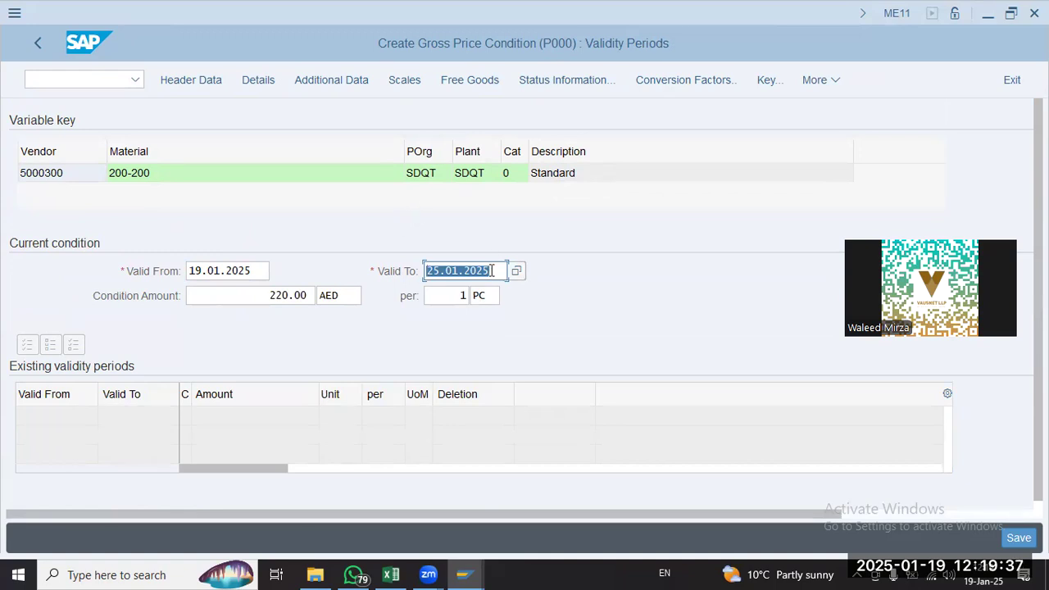
click(815, 83)
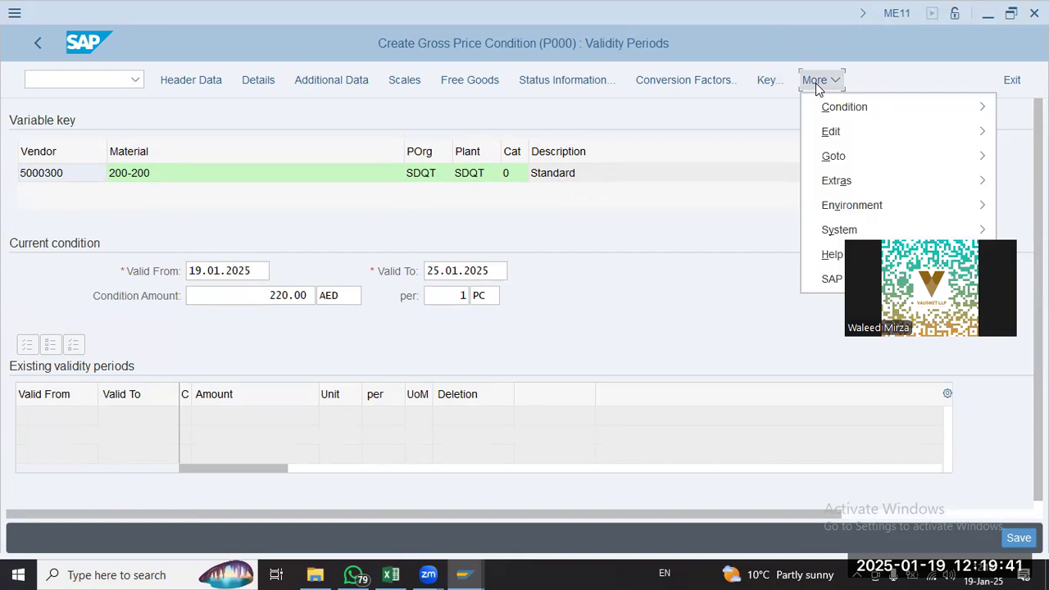
mouse_move(836, 104)
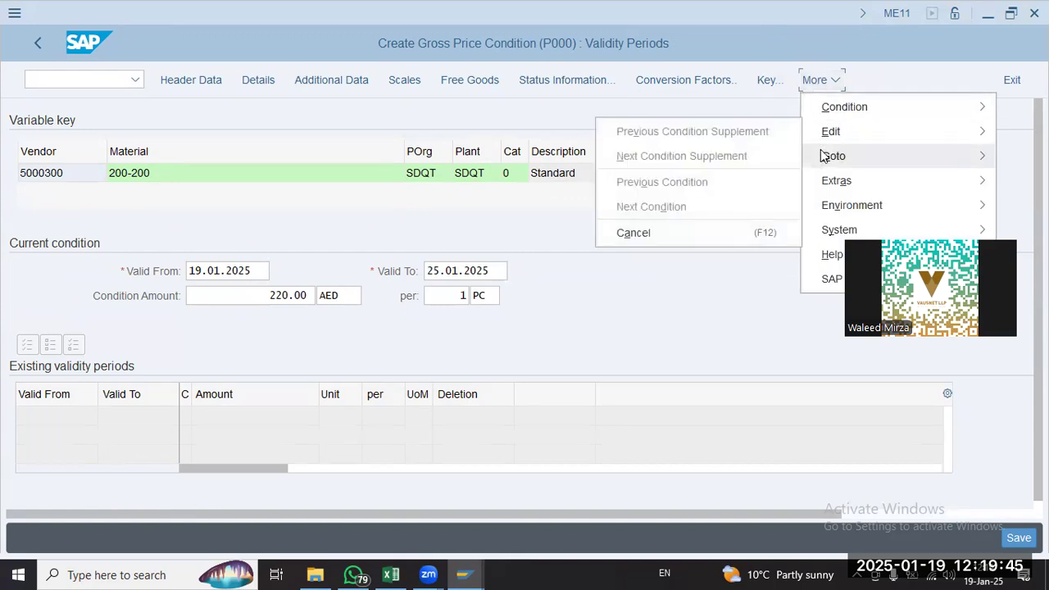
mouse_move(823, 156)
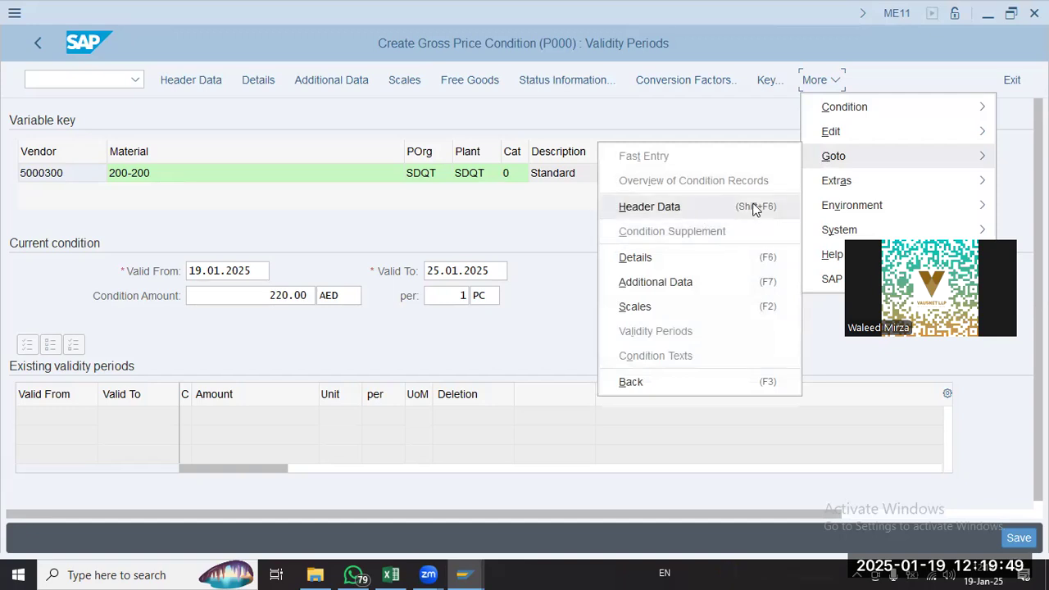
mouse_move(862, 181)
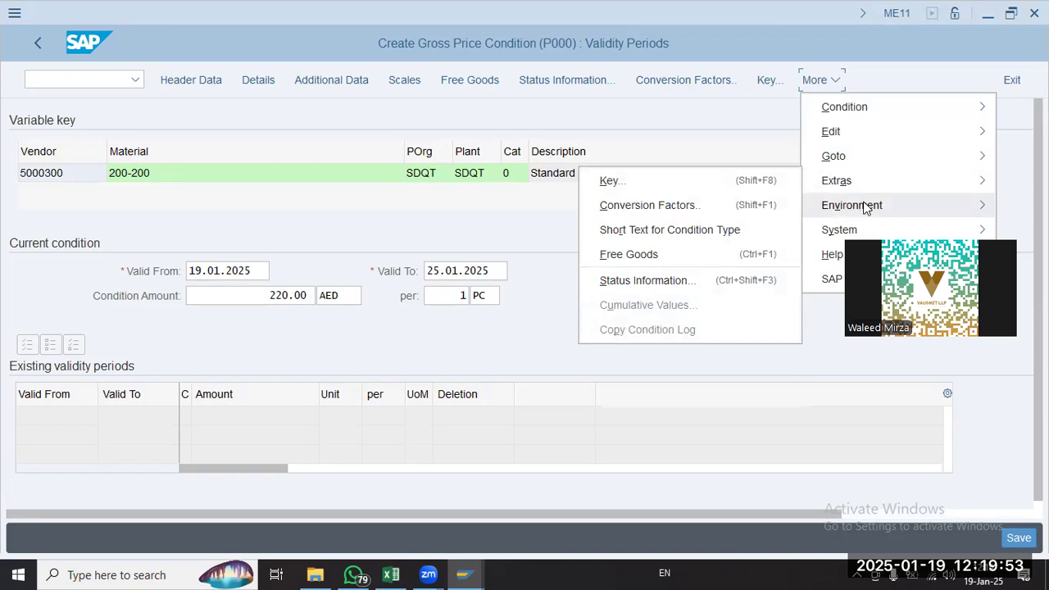
mouse_move(865, 209)
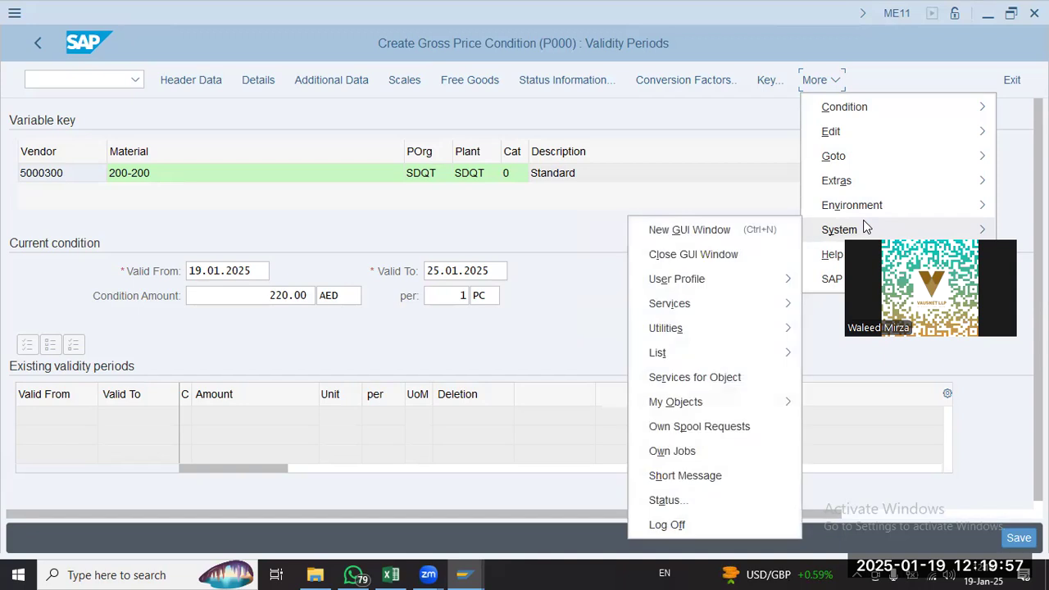
click(707, 152)
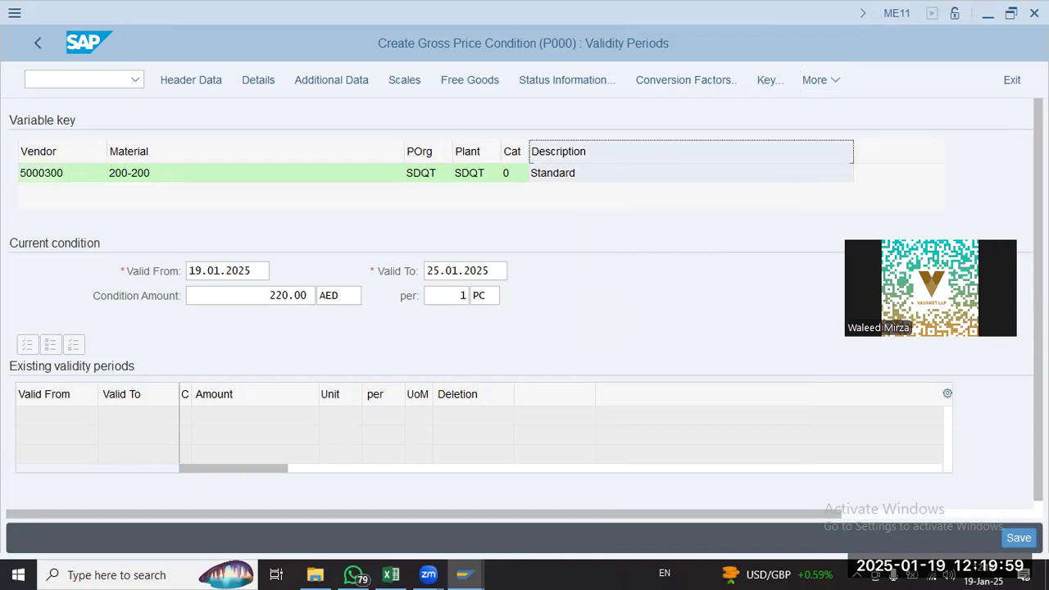
Save the purchasing info record for material 200-200 and leave info record creation
key(ctrl+s)
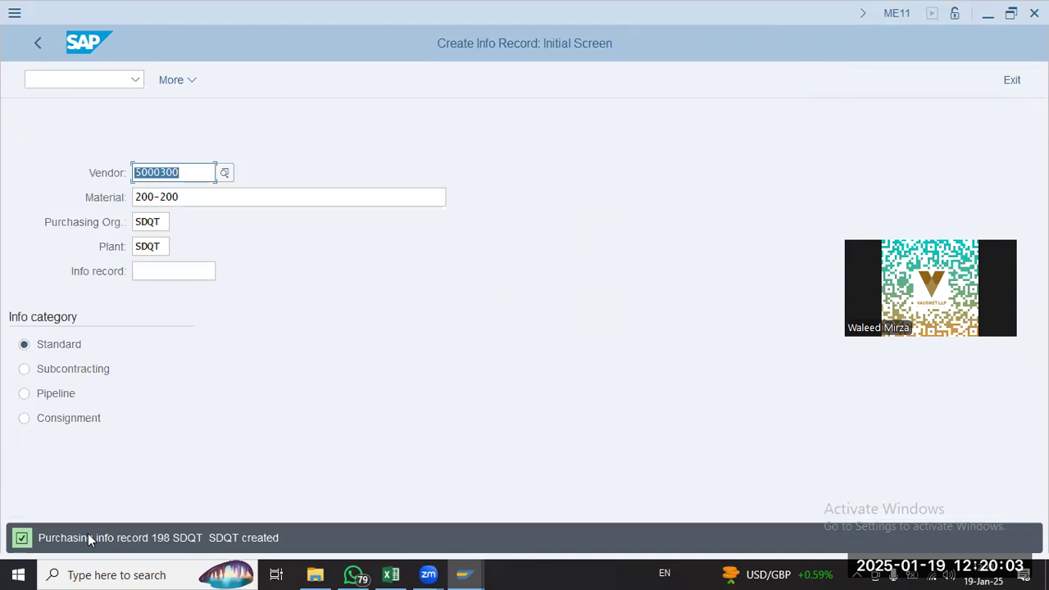
click(154, 543)
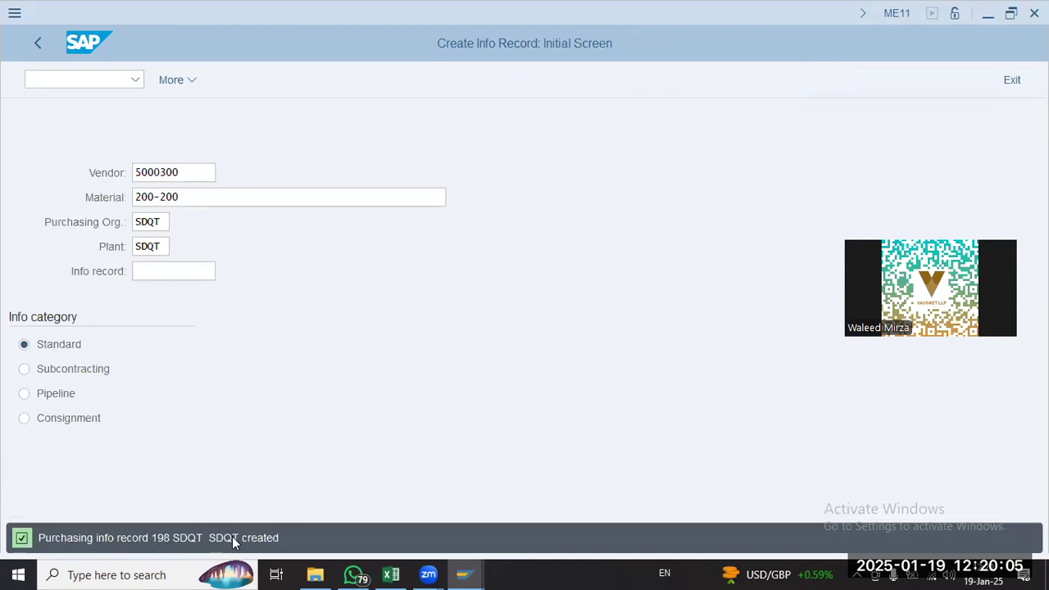
key(Tab)
key(Tab)
click(36, 41)
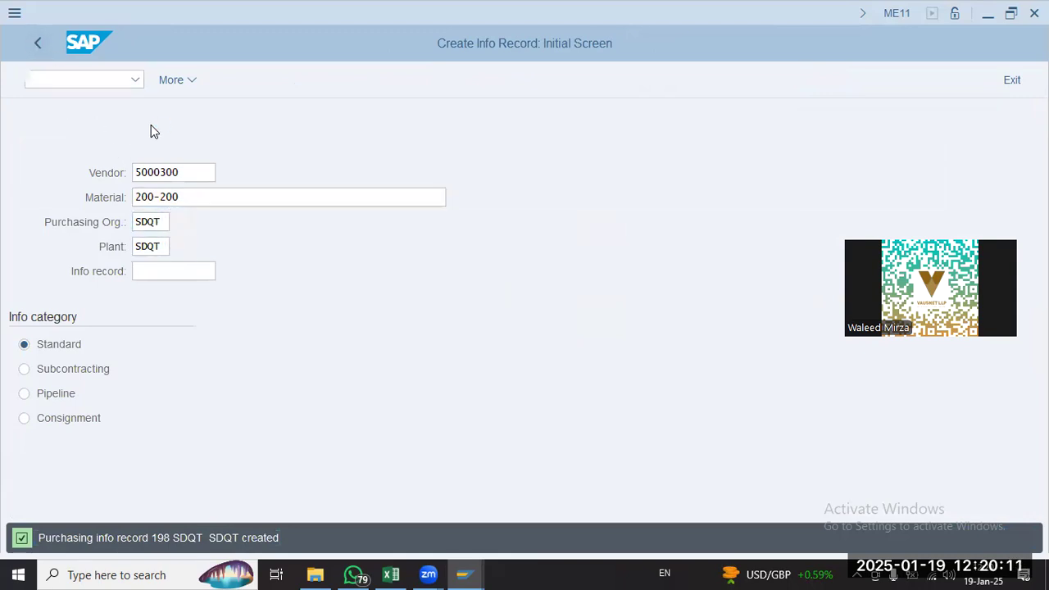